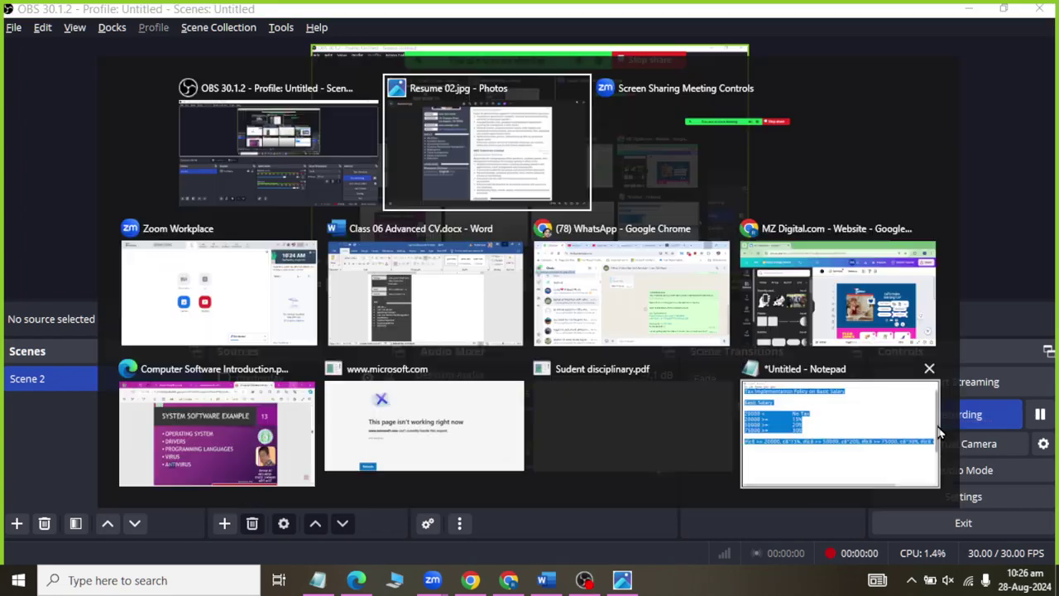
Step: Switch to the Class 06 Advanced CV.docx Word window with Alt+Tab
key(Tab)
key(Tab)
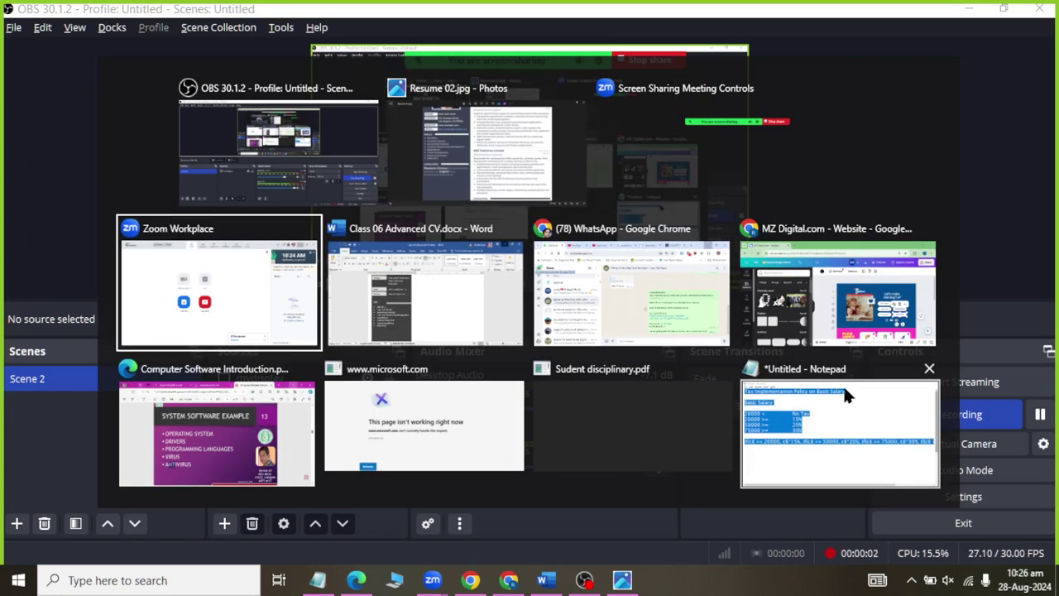
key(Tab)
Step: Extend the horizontal line beside the Skills heading leftward toward the heading
scroll(395, 259, up, 5)
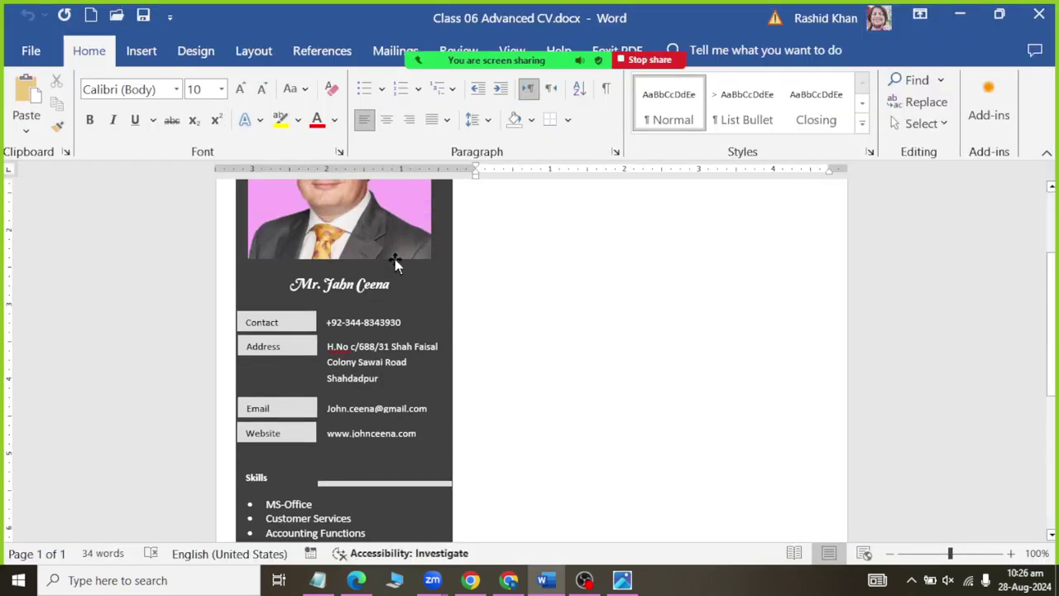
scroll(381, 269, down, 4)
scroll(383, 275, down, 4)
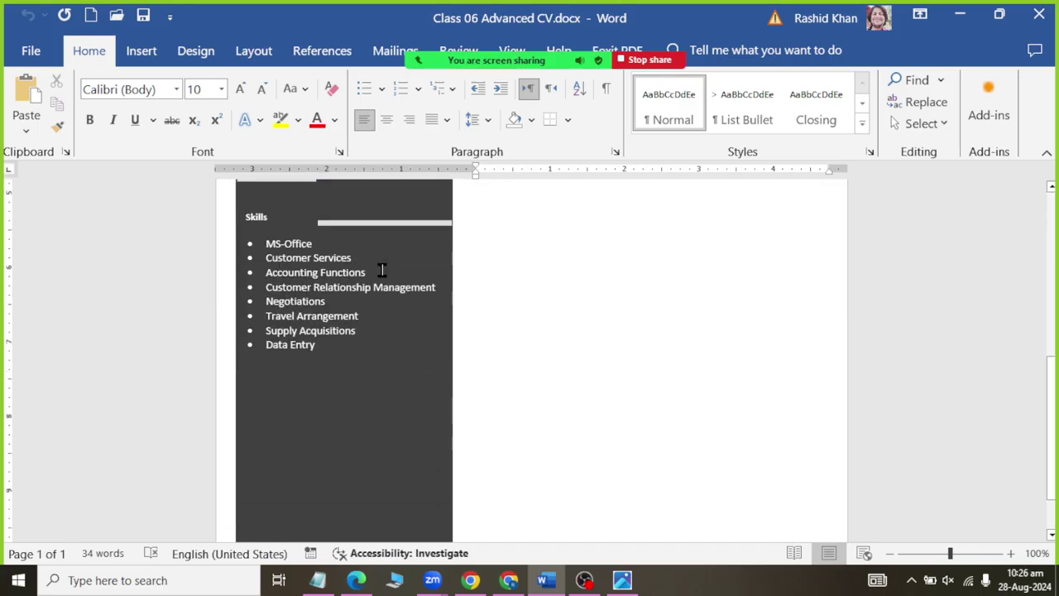
ctrl+scroll(379, 289, up, 2)
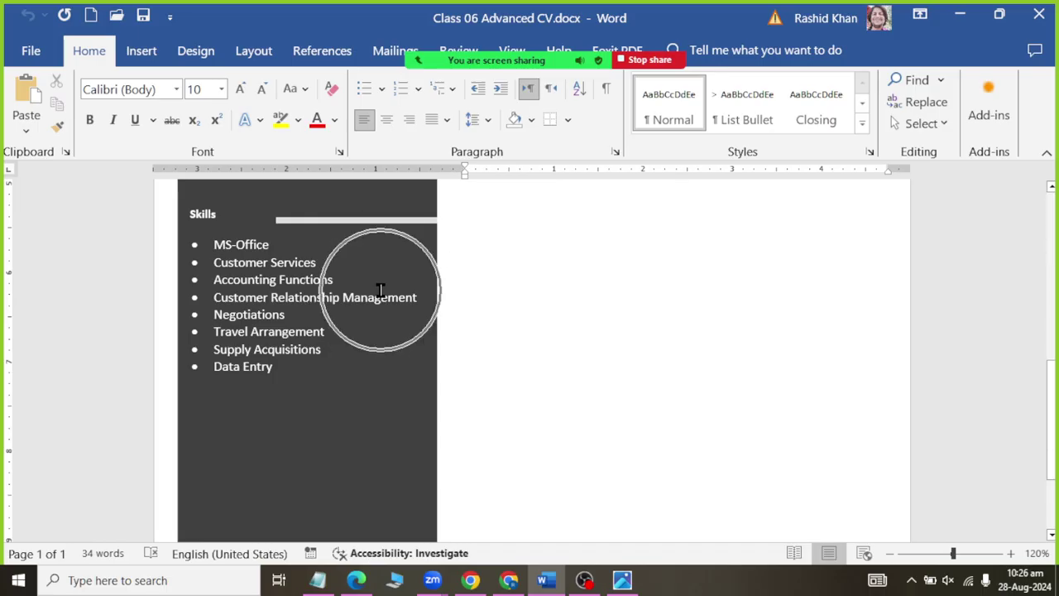
scroll(379, 297, up, 1)
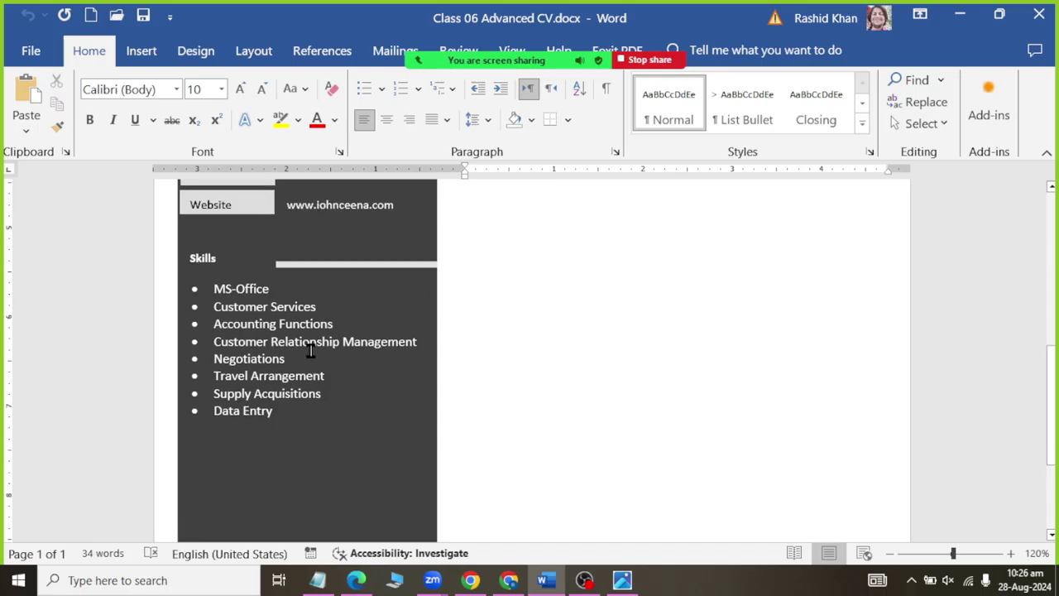
click(279, 363)
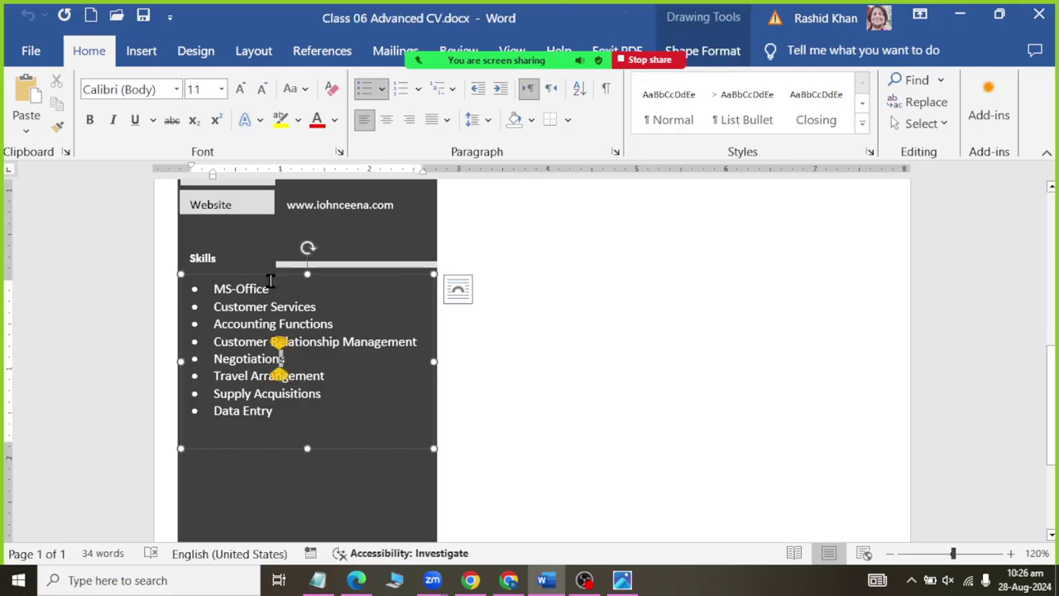
key(ctrl+a)
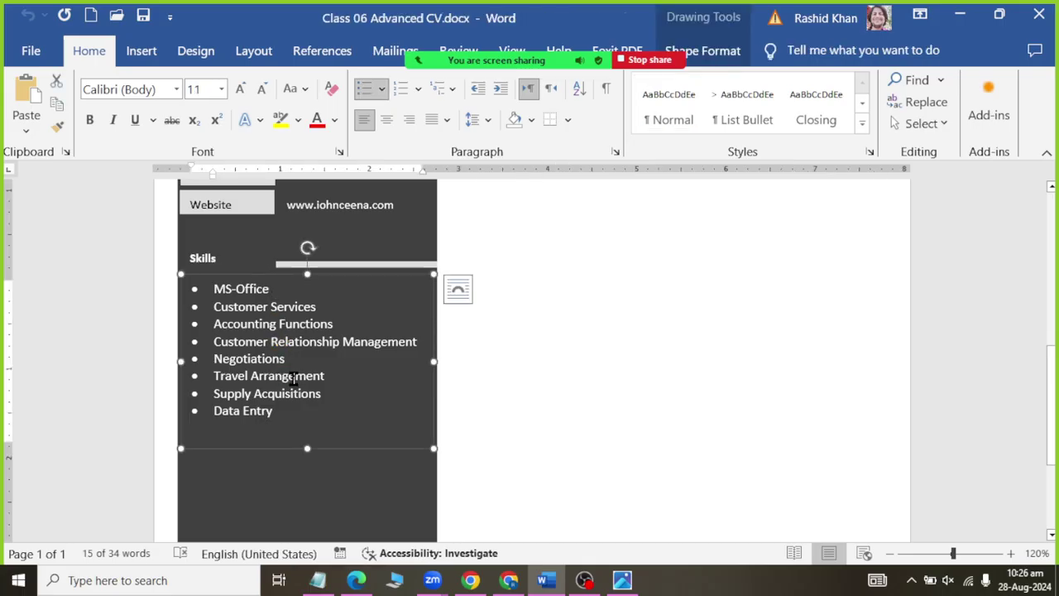
click(352, 264)
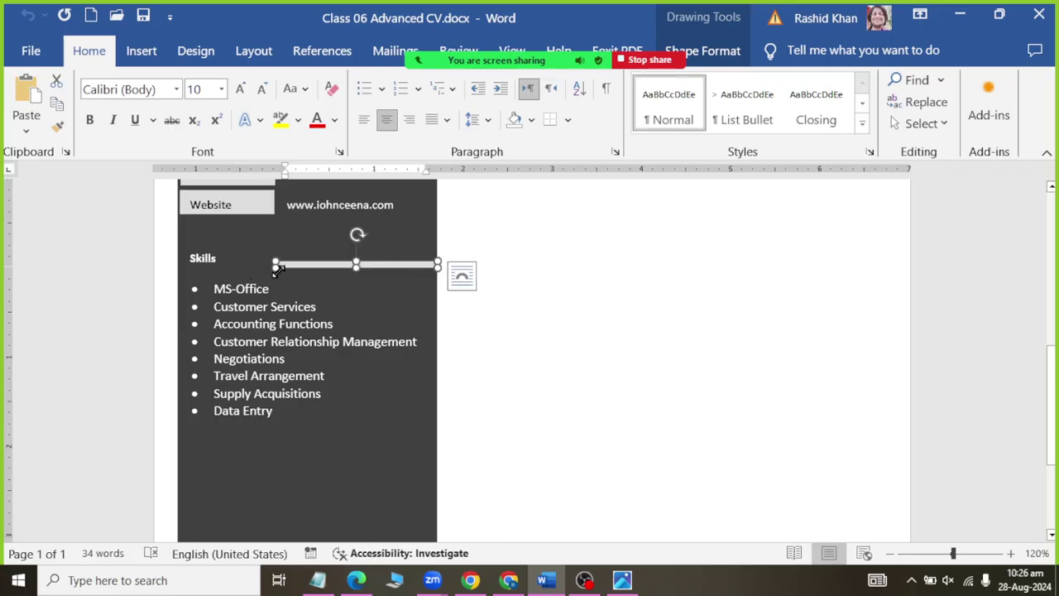
drag(276, 267, 240, 263)
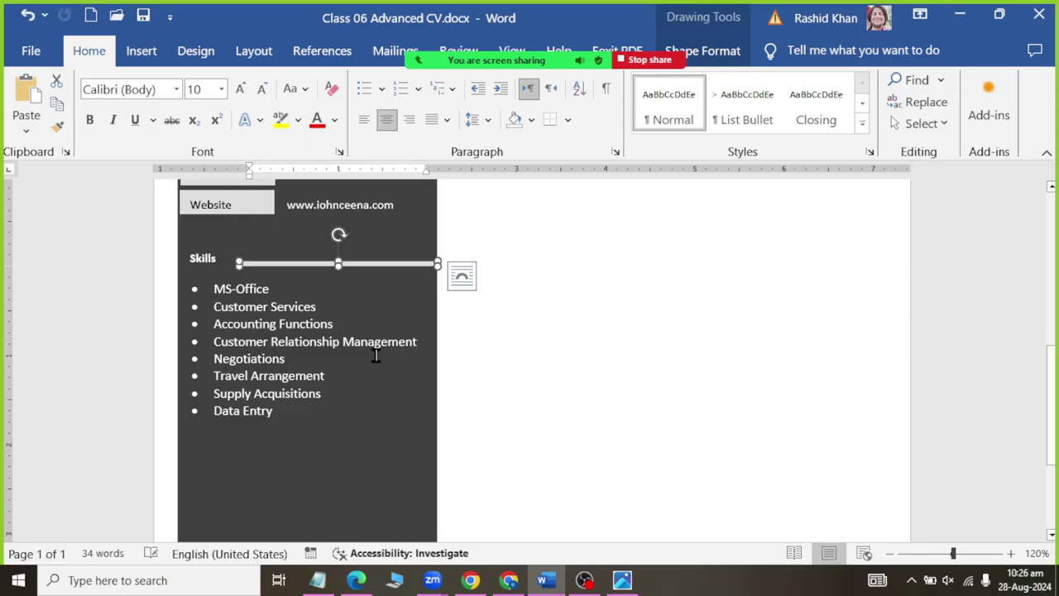
Step: Enlarge the Skills heading to 12 pt and make its box slightly taller
click(204, 259)
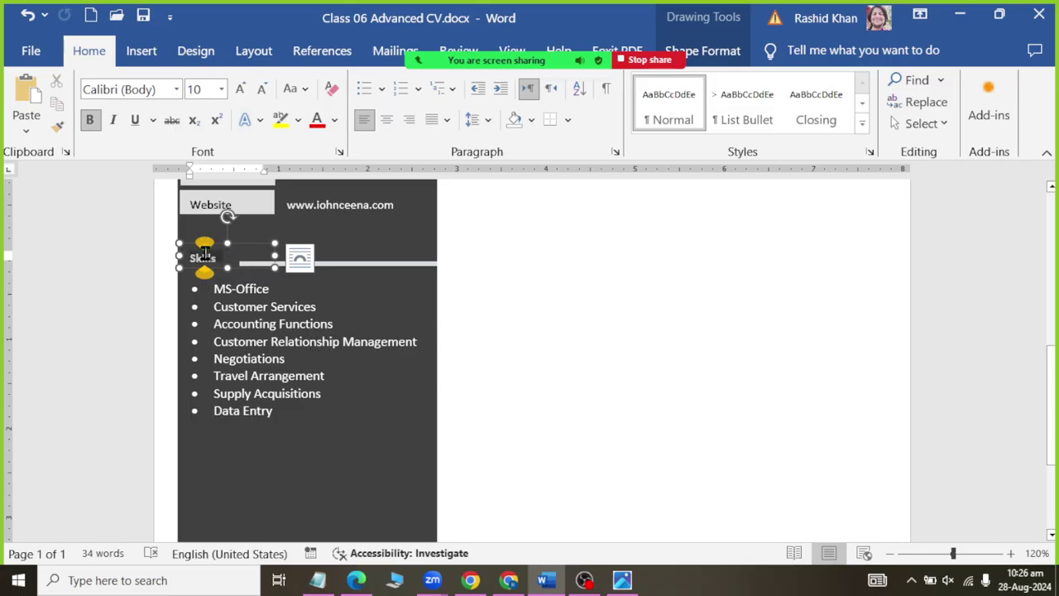
click(239, 89)
click(239, 89)
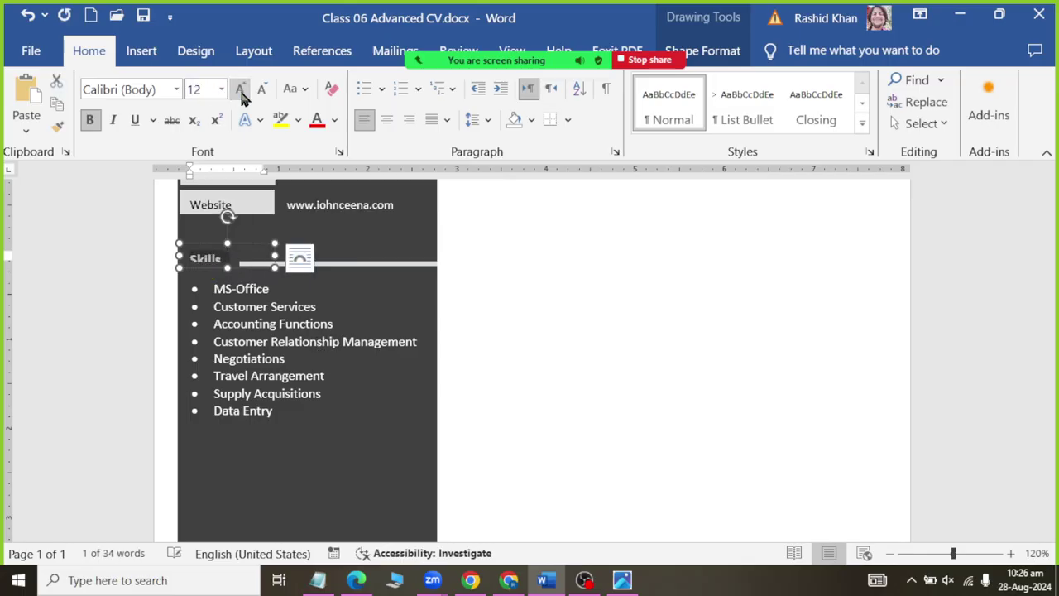
drag(223, 265, 223, 280)
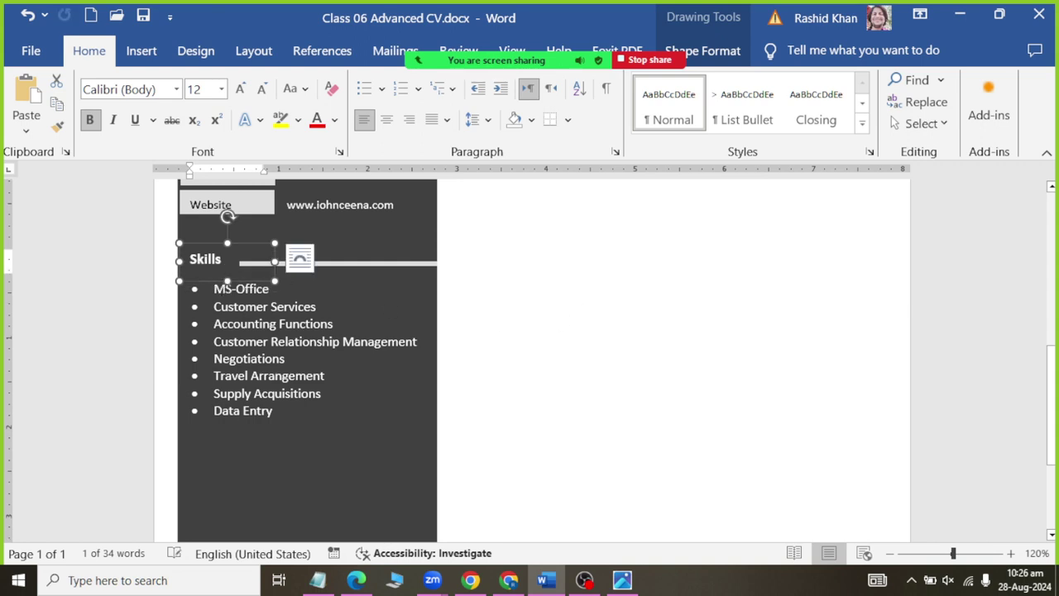
drag(228, 217, 228, 220)
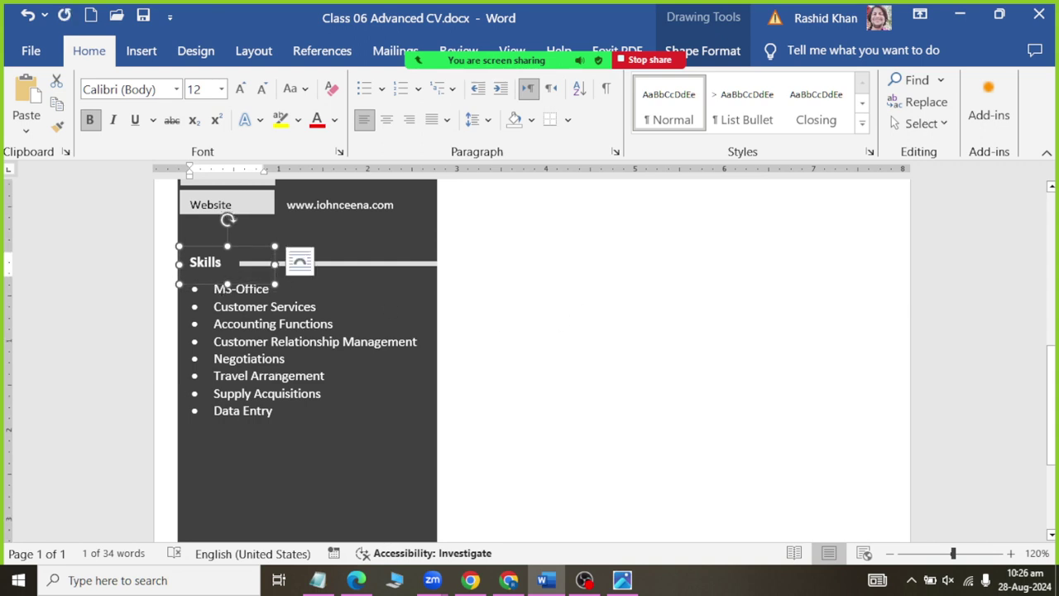
key(Escape)
Step: Bring up the sample resume image Resume 02.jpg for reference
scroll(298, 310, down, 5)
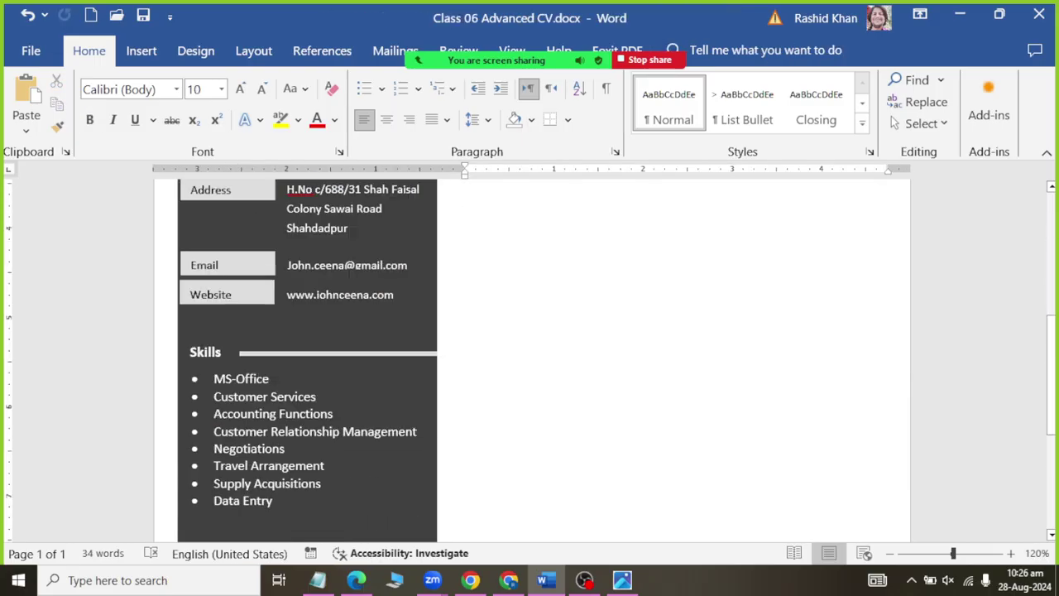
scroll(298, 311, down, 2)
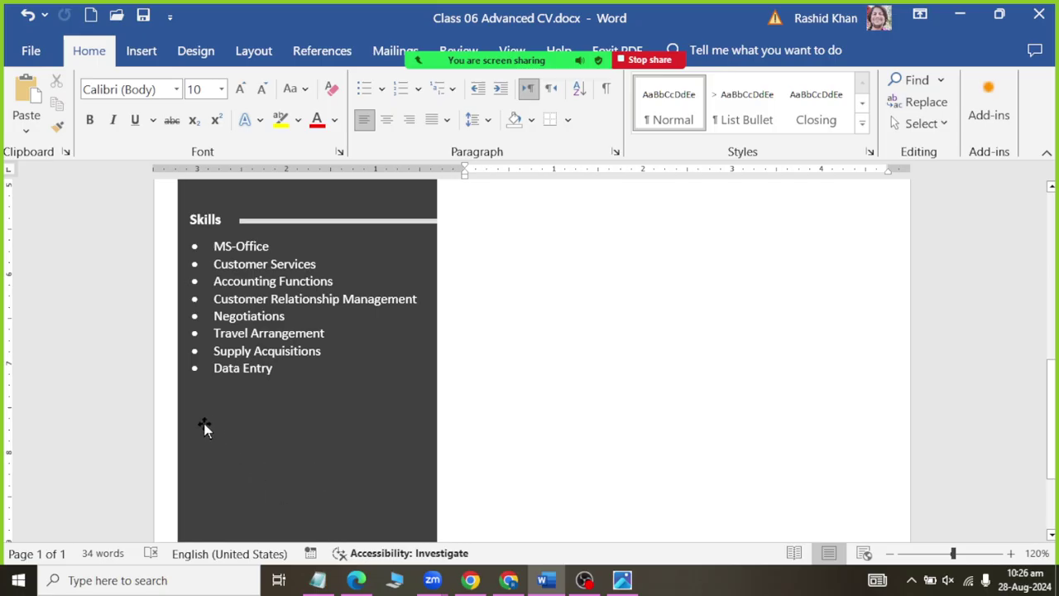
scroll(264, 424, down, 1)
scroll(218, 314, up, 1)
scroll(218, 315, up, 2)
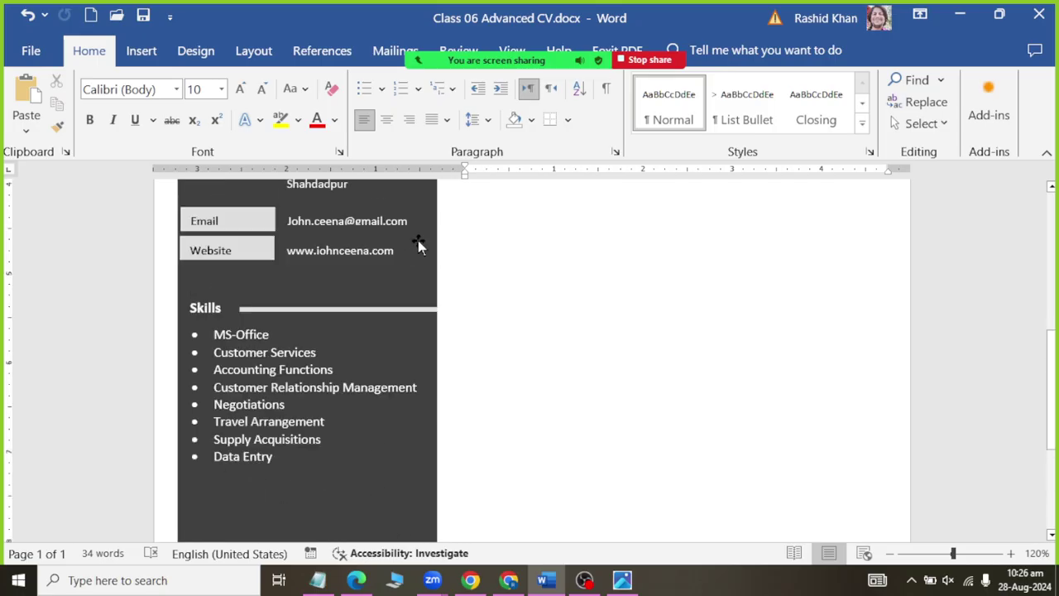
scroll(418, 240, up, 2)
click(622, 580)
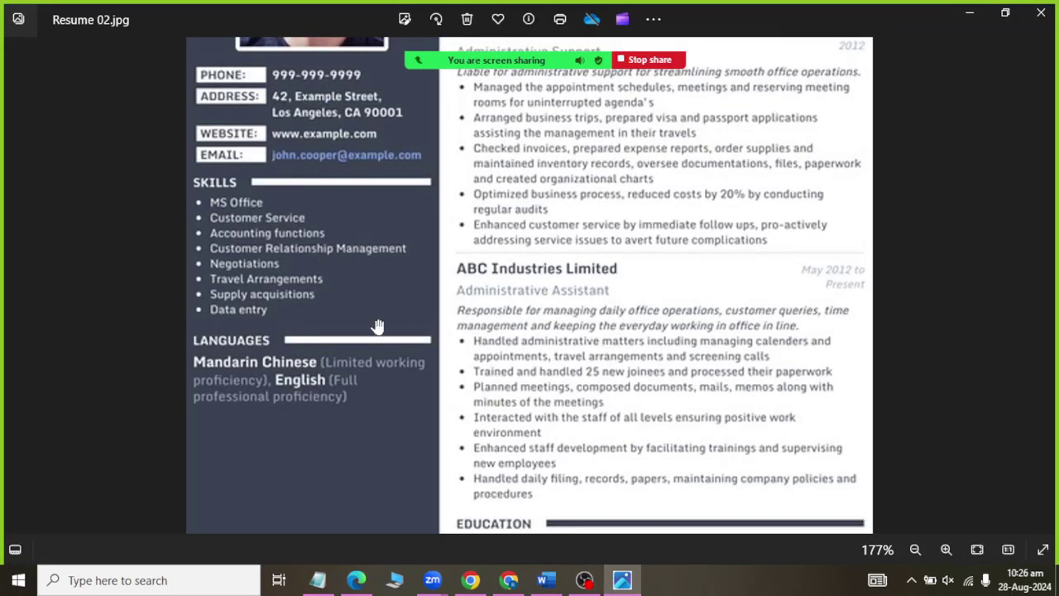
Step: Zoom out on Resume 02.jpg to study its Skills and Languages sidebar, then return to Word
scroll(229, 411, down, 1)
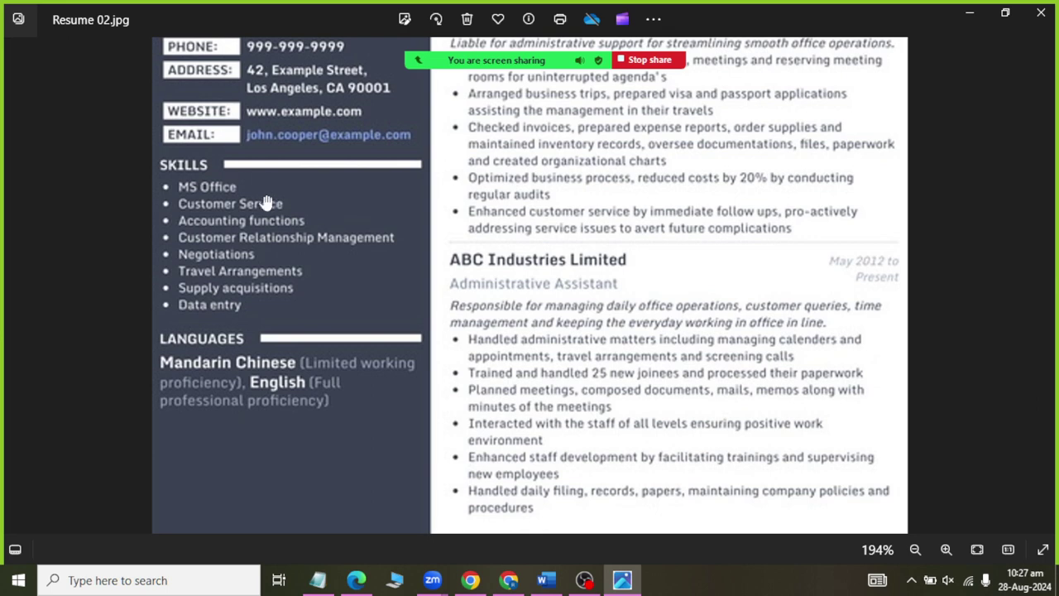
click(622, 584)
scroll(442, 327, down, 5)
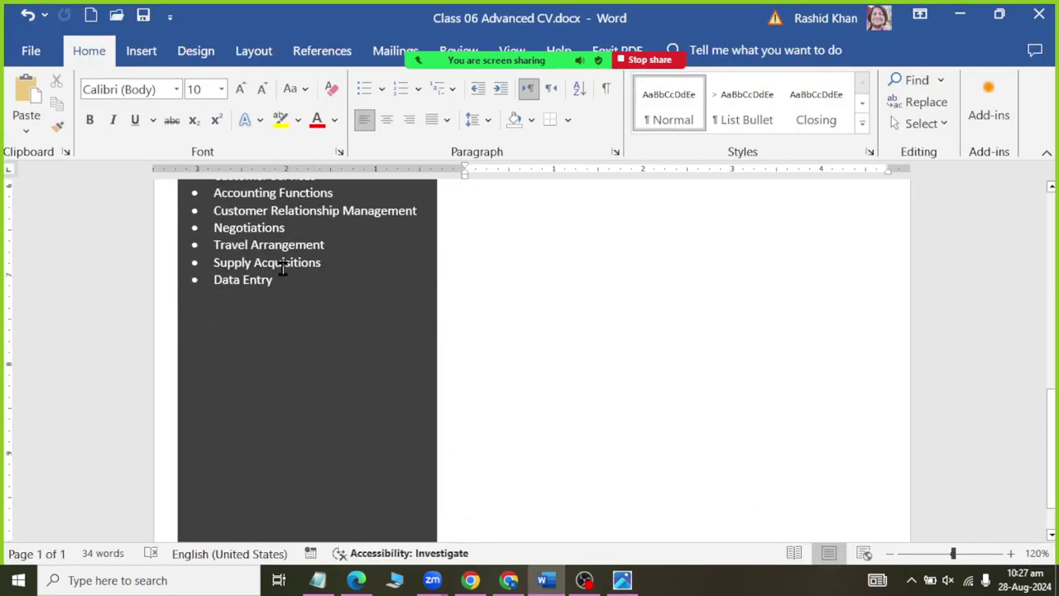
Step: Draw a rectangle below the Skills list and move it into the sidebar
click(133, 58)
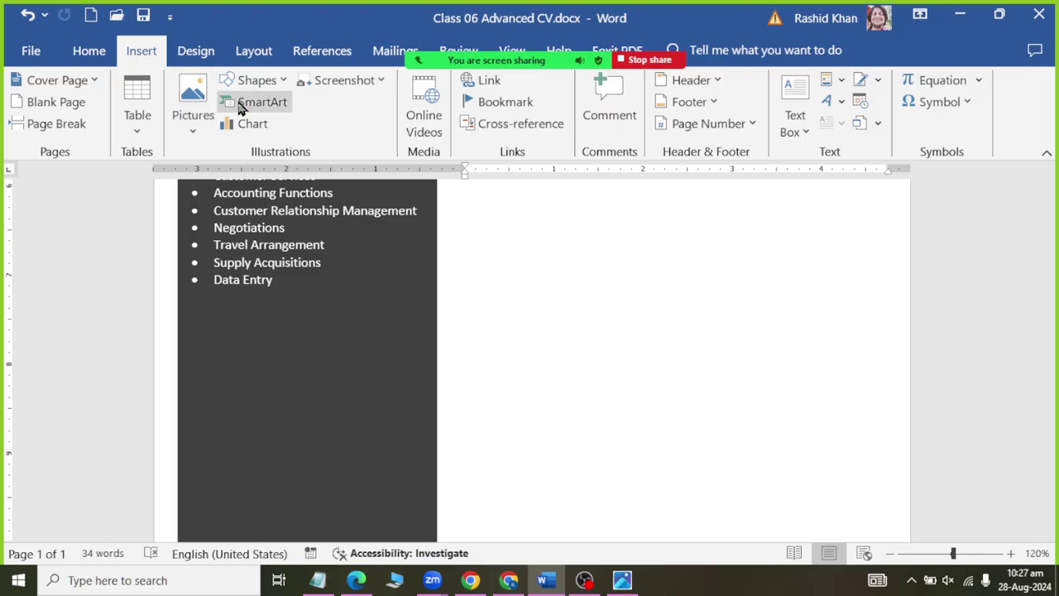
click(280, 86)
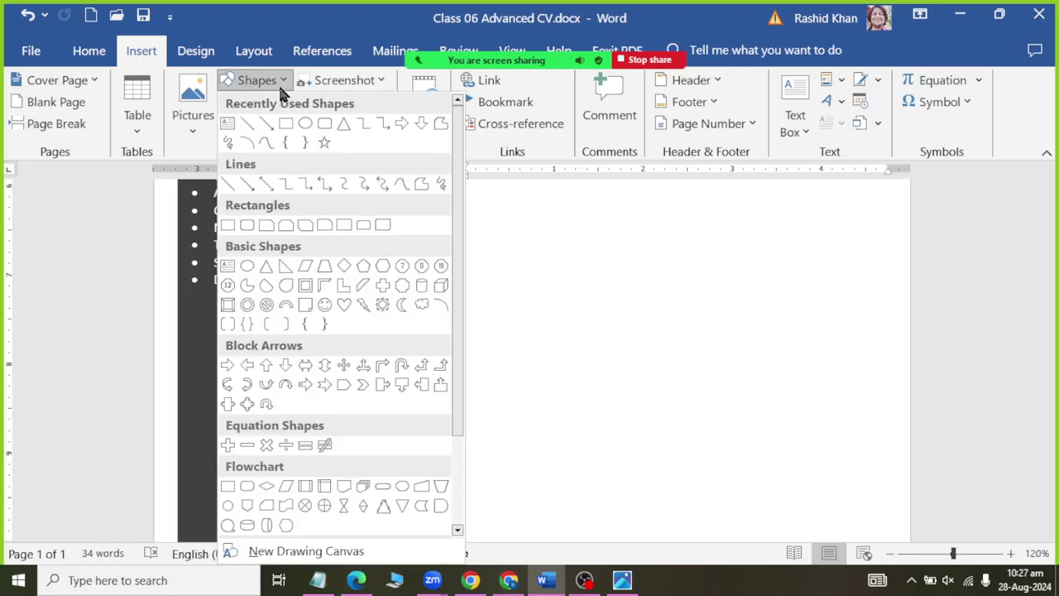
click(281, 135)
drag(241, 318, 433, 430)
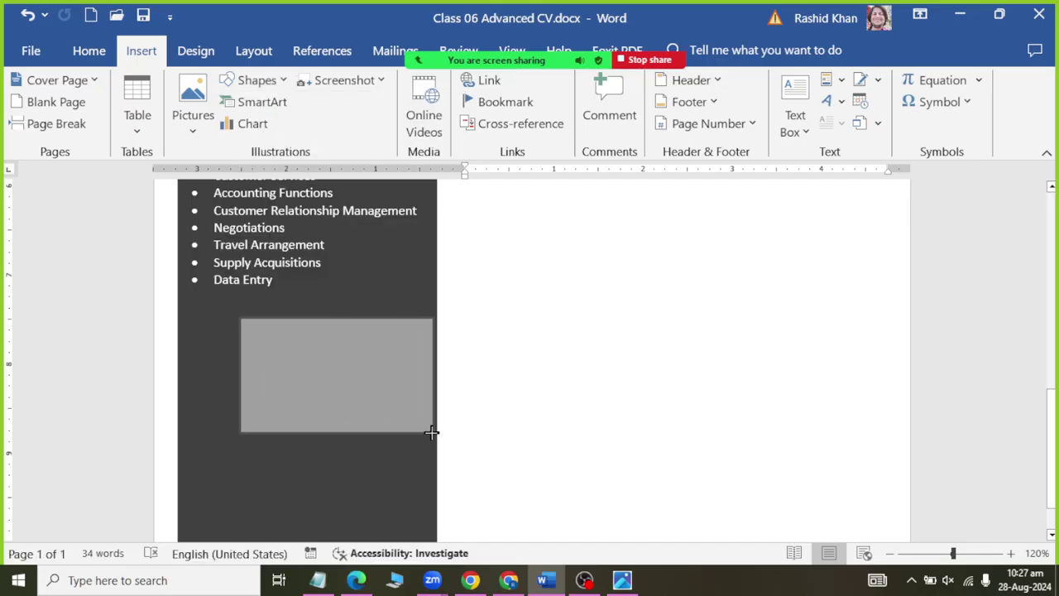
mouse_move(343, 381)
mouse_down()
mouse_move(281, 392)
mouse_move(274, 405)
mouse_up()
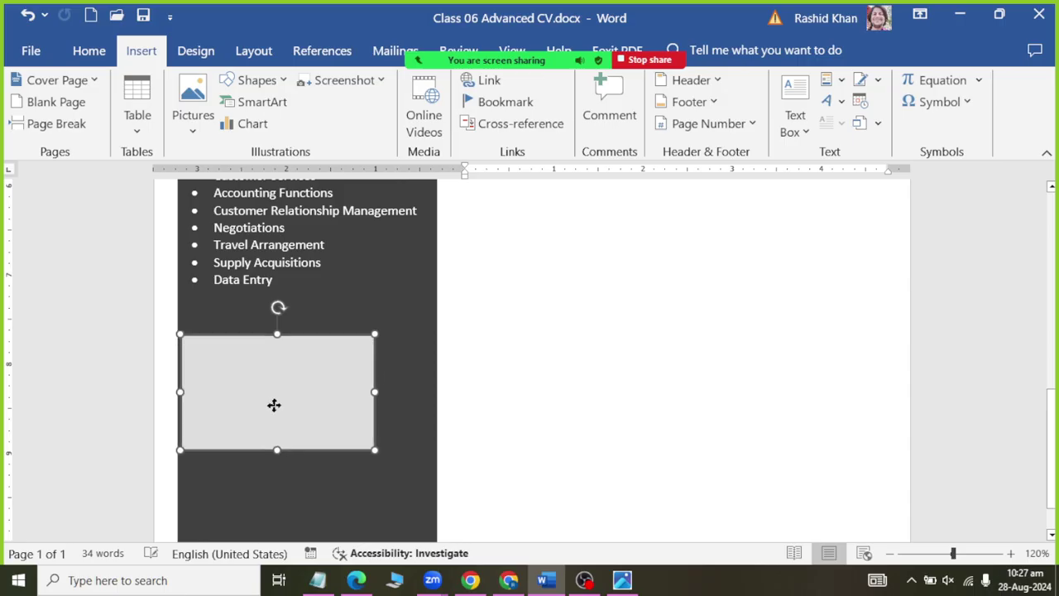
Step: Resize the rectangle to 2.83" wide by 1.58" tall across the sidebar
scroll(305, 374, down, 1)
scroll(303, 335, up, 1)
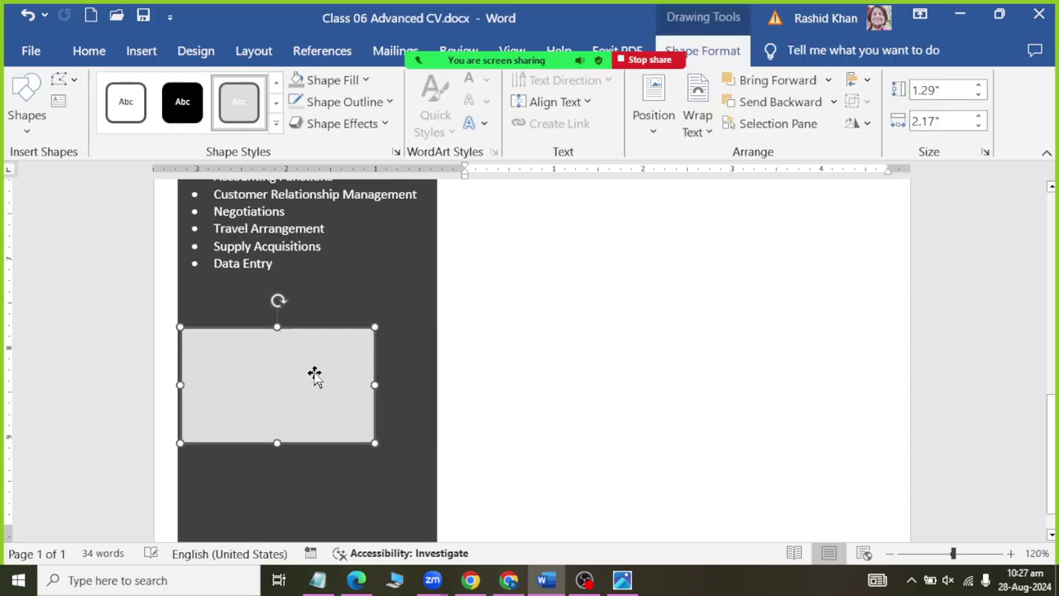
drag(374, 386, 431, 398)
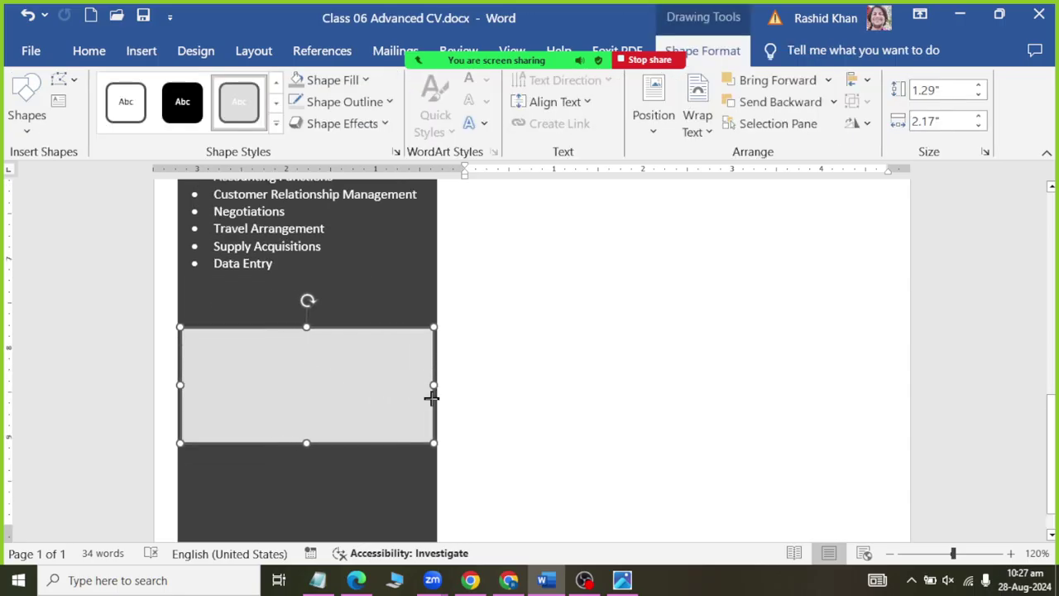
drag(306, 444, 306, 468)
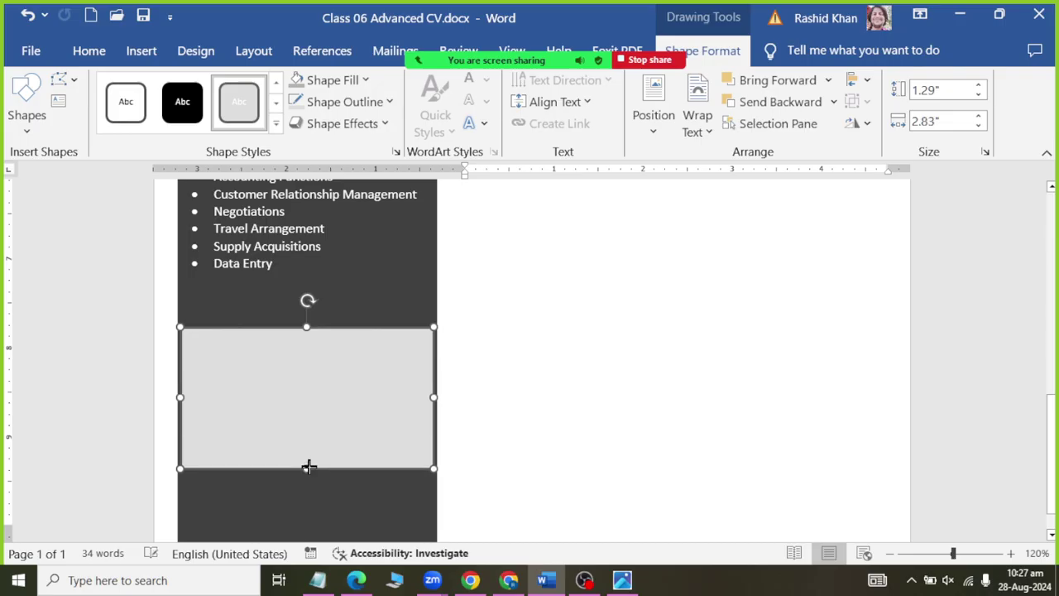
scroll(303, 348, up, 2)
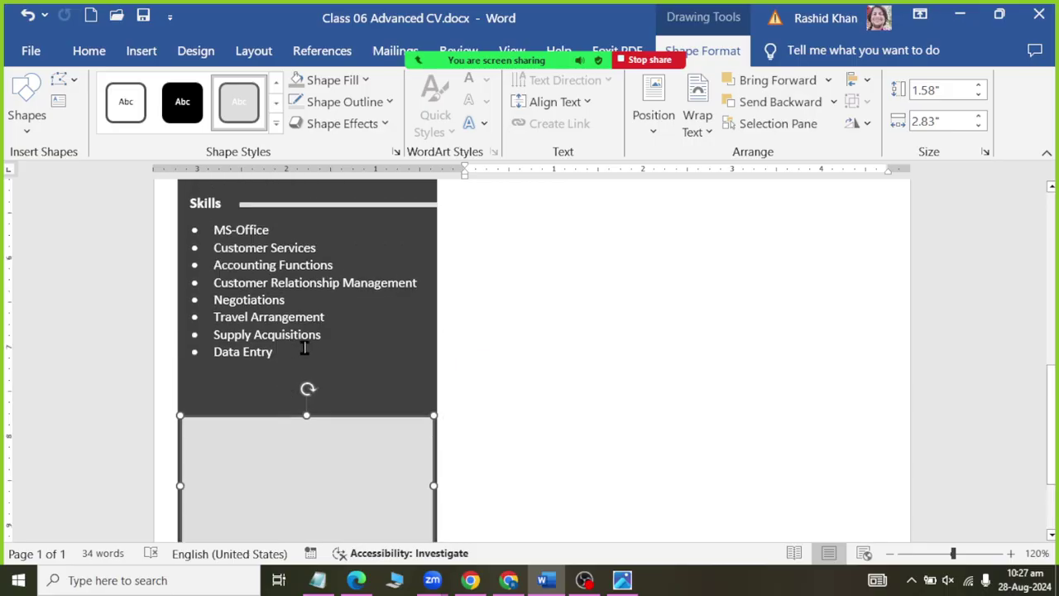
scroll(303, 348, down, 3)
mouse_move(326, 392)
mouse_down()
mouse_move(330, 406)
mouse_move(315, 310)
mouse_up()
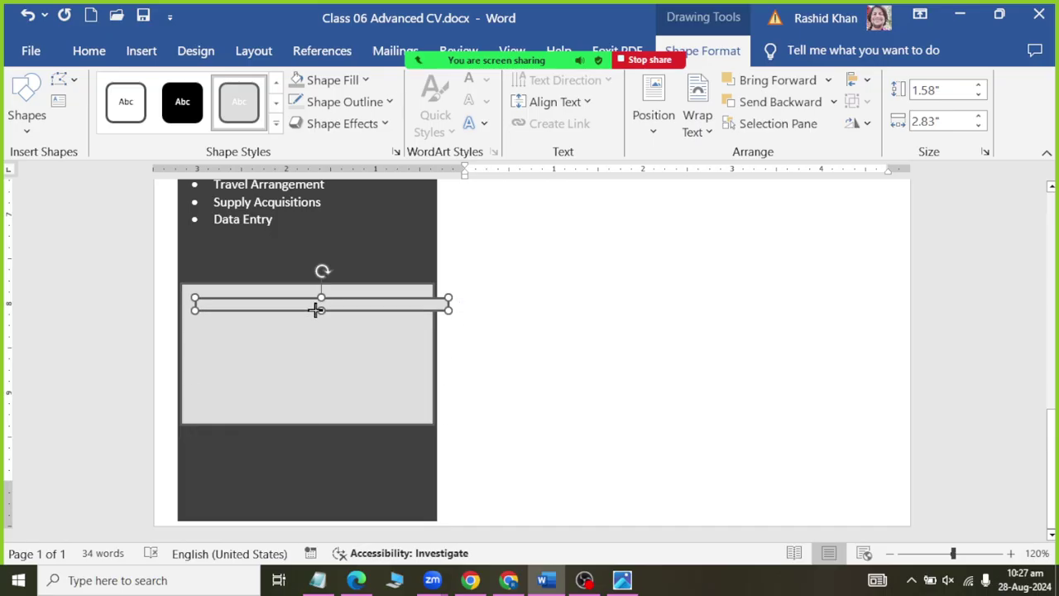
Step: Remove the strip's outline and move it above the grey box
click(336, 102)
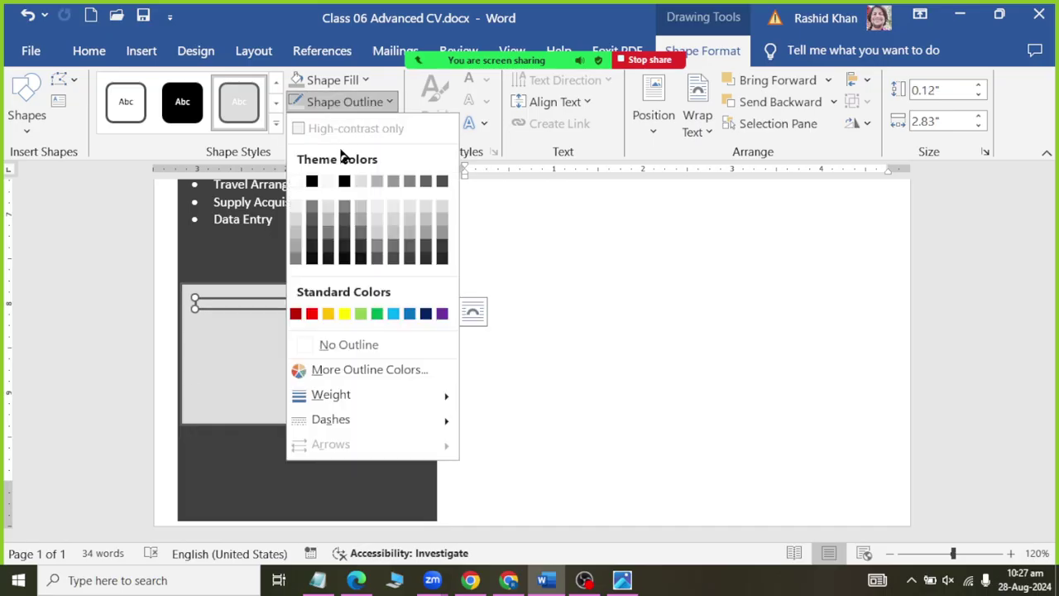
click(334, 346)
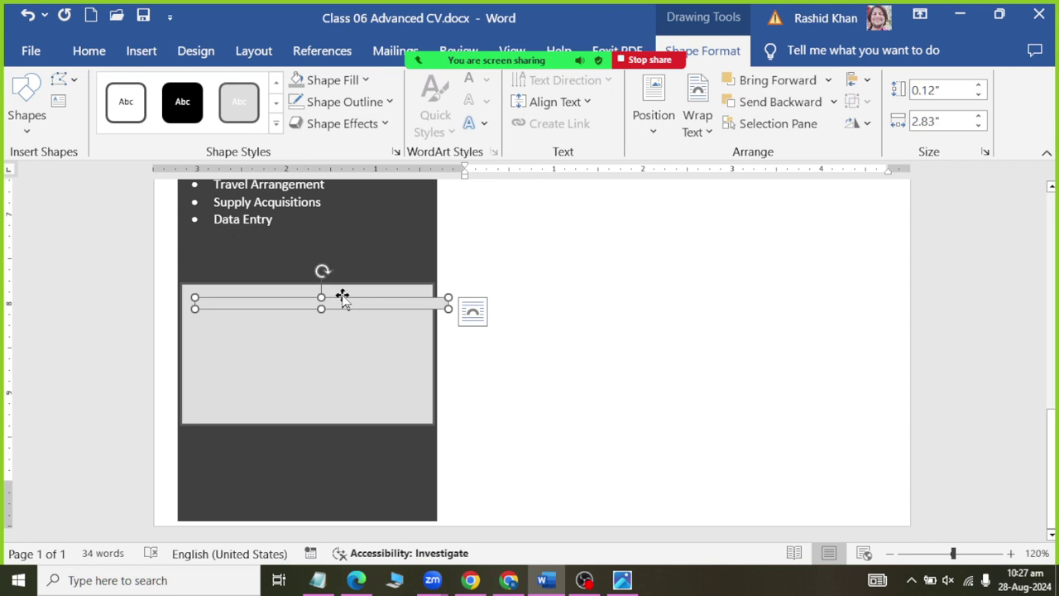
drag(341, 302, 332, 266)
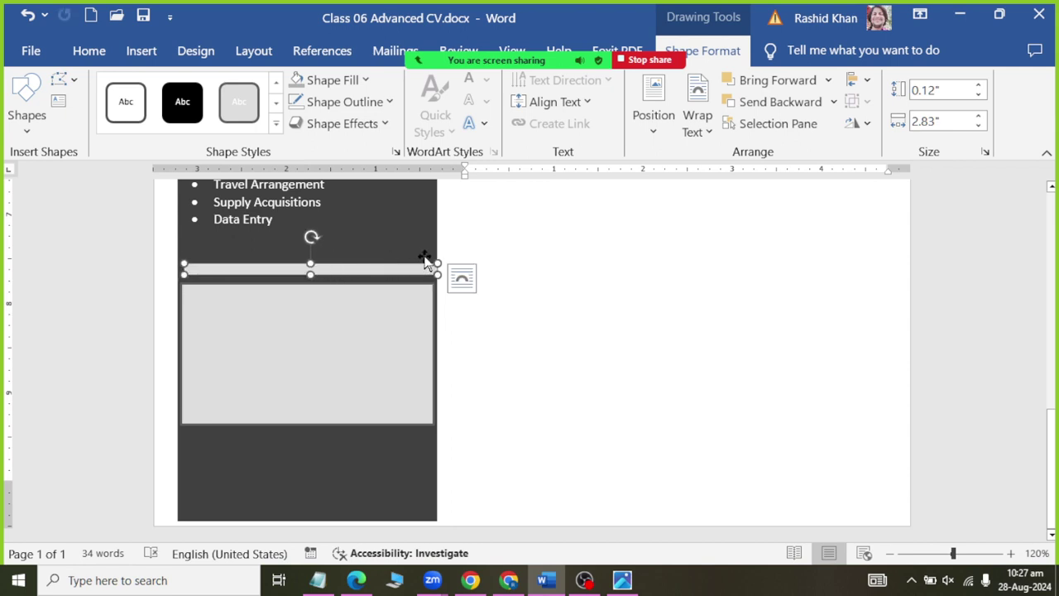
Step: Size the strip to 1.8" wide and 0.1" tall
click(981, 126)
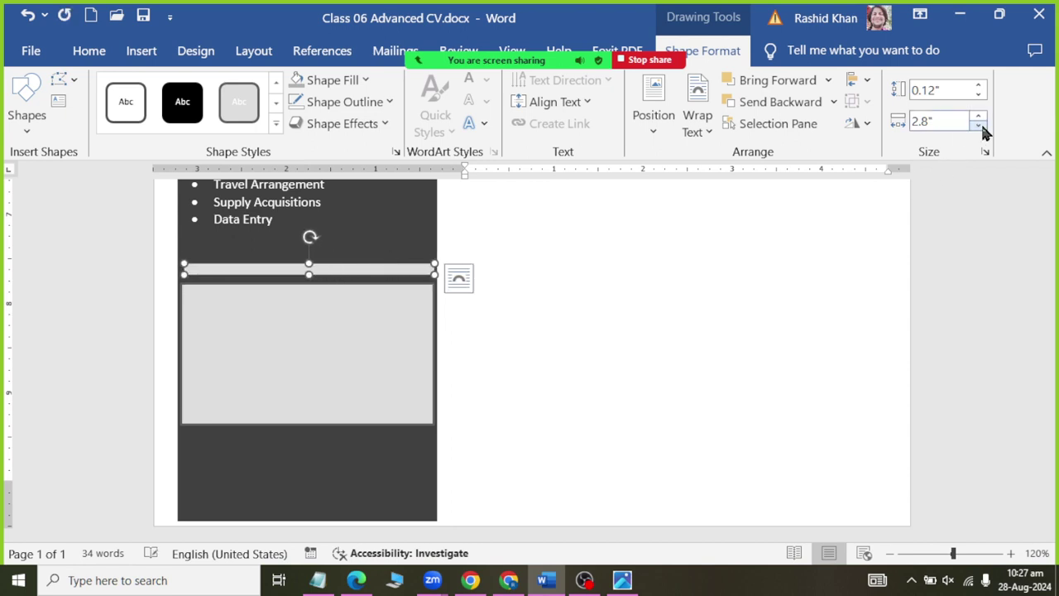
click(980, 126)
click(980, 126)
click(981, 126)
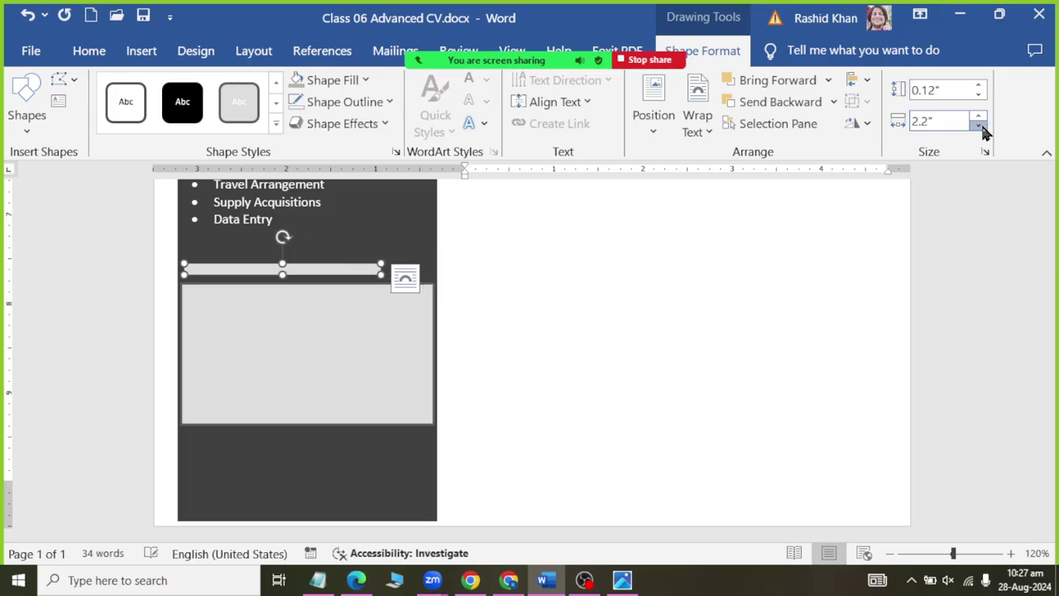
click(981, 127)
click(981, 127)
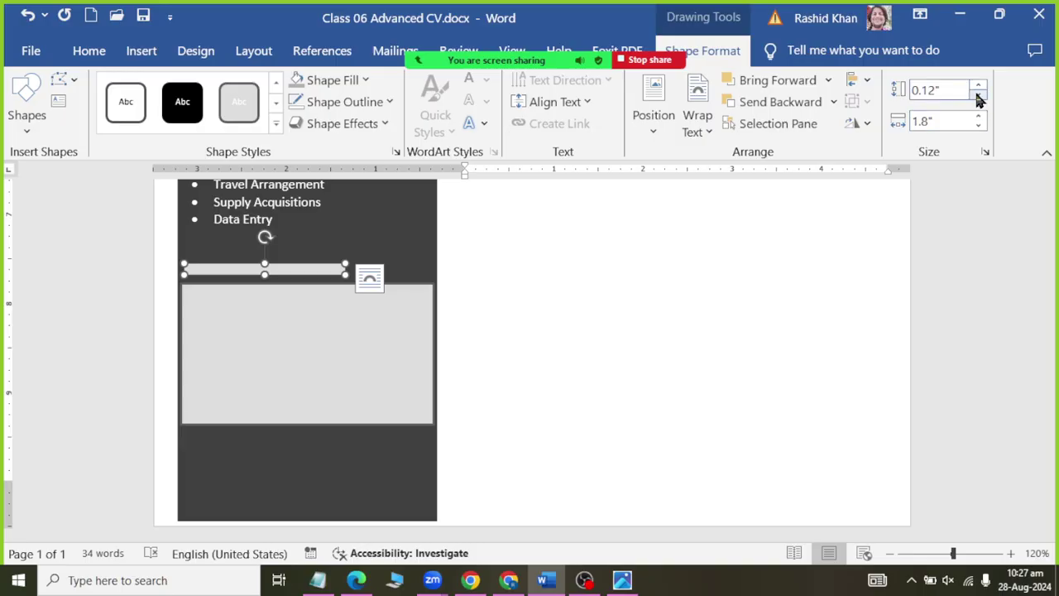
click(978, 95)
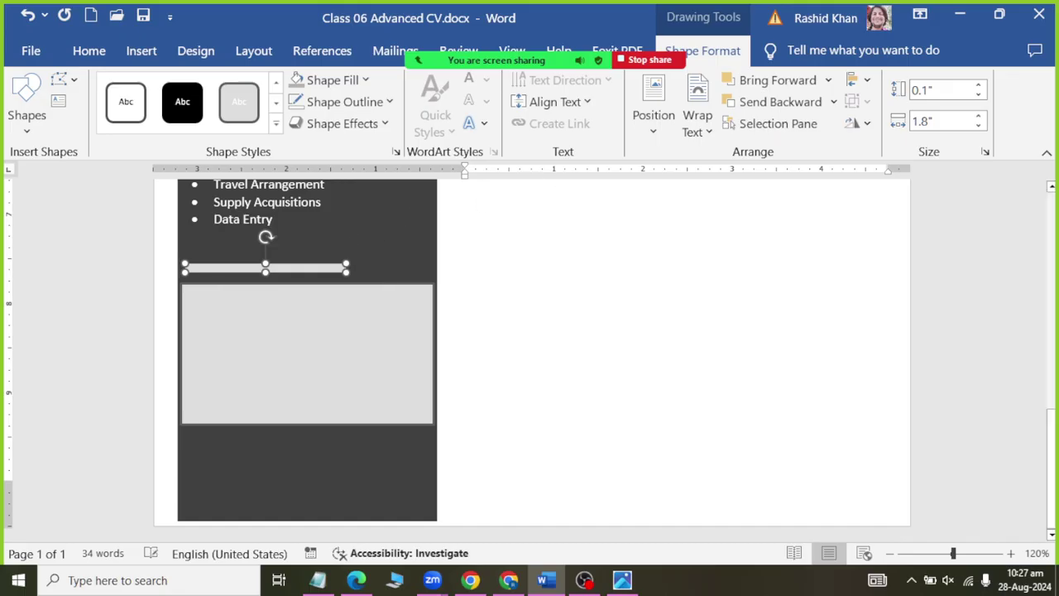
Step: Shift the strip toward the sidebar's right edge
drag(265, 267, 328, 267)
key(ctrl+Right)
key(ctrl+Right)
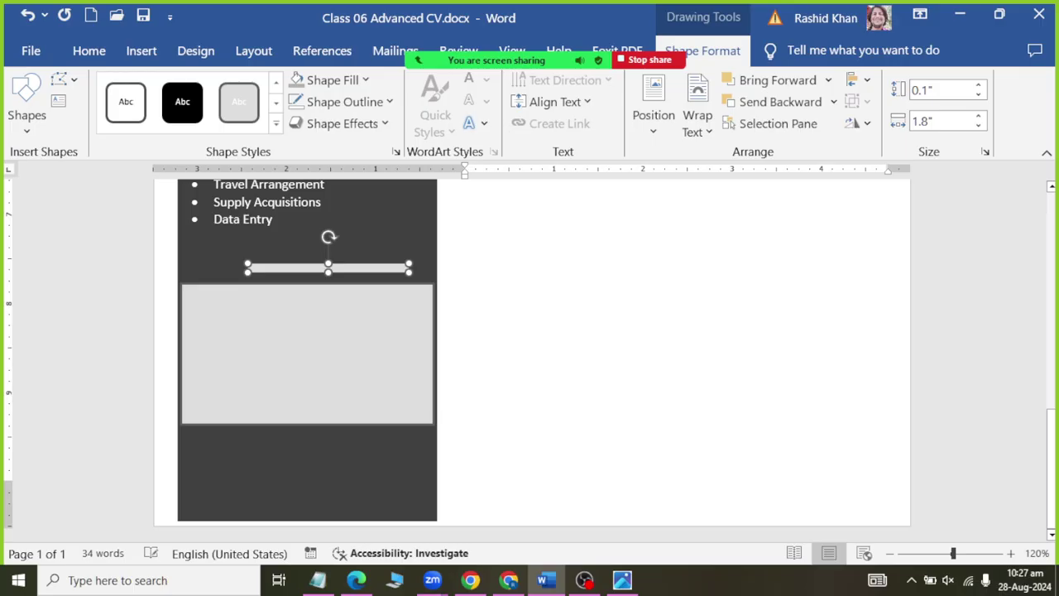
key(ctrl+Right)
key(ctrl+Right)
key(ctrl+Right)
key(ctrl+Right)
key(ctrl+Right)
key(ctrl+Right)
key(ctrl+Right)
key(ctrl+Right)
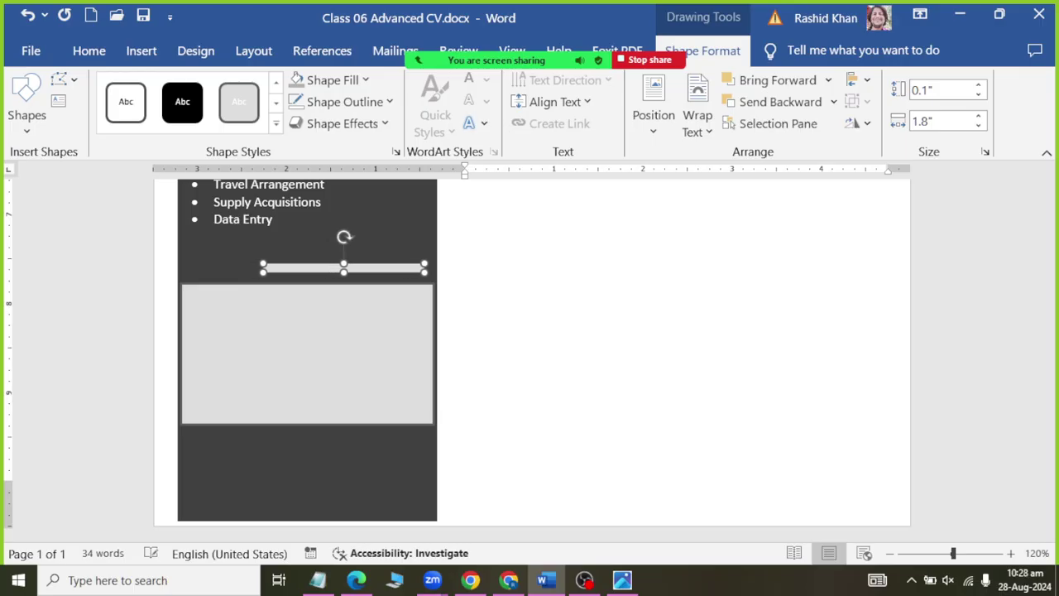
key(ctrl+Right)
key(ctrl+Right)
key(ctrl+Right)
key(ctrl+Right)
key(ctrl+Right)
key(ctrl+Right)
key(ctrl+Right)
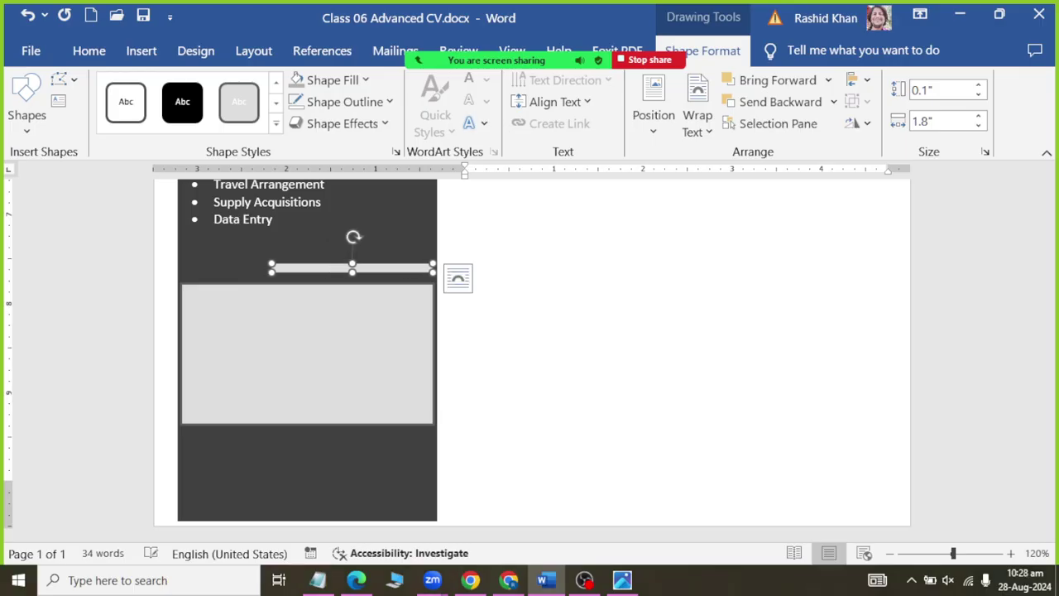
scroll(306, 356, up, 1)
Step: Flatten the strip to zero height, then drag it to a 0.06"-thick line
scroll(306, 356, up, 3)
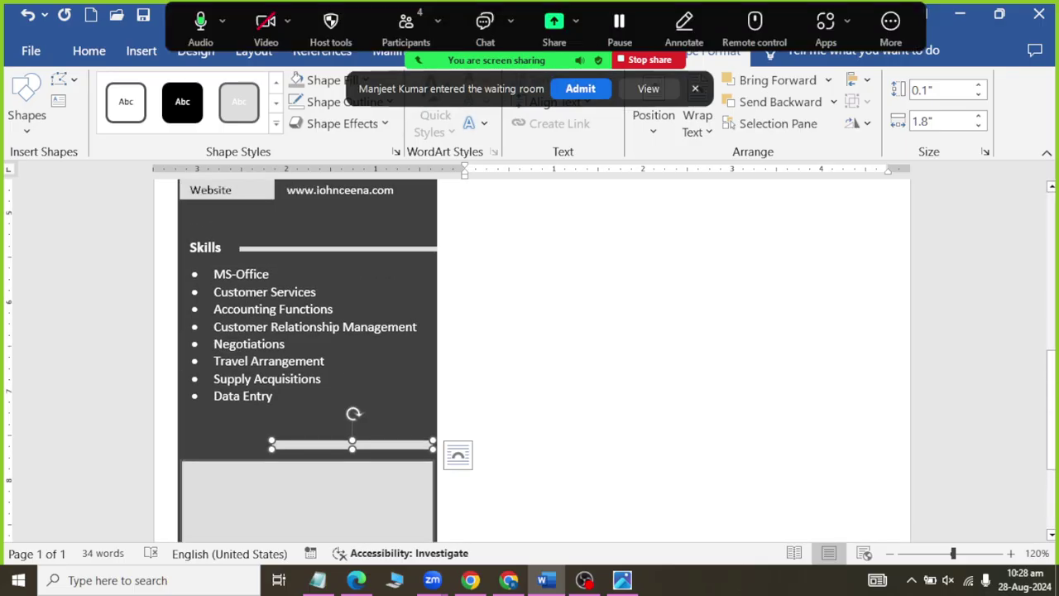
scroll(306, 356, up, 2)
scroll(307, 356, down, 2)
click(978, 97)
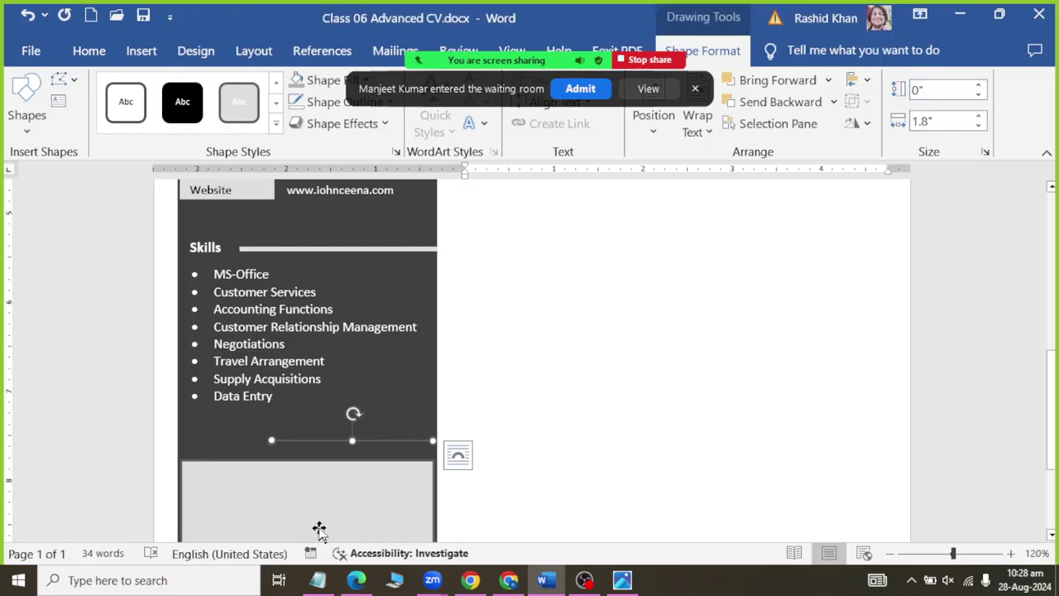
click(582, 89)
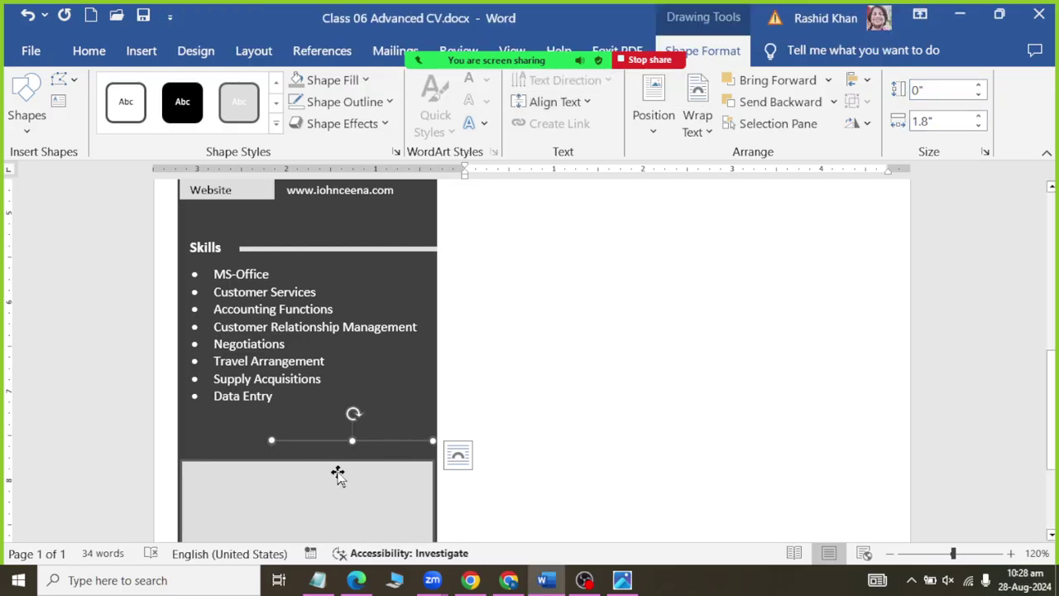
ctrl+scroll(340, 476, up, 4)
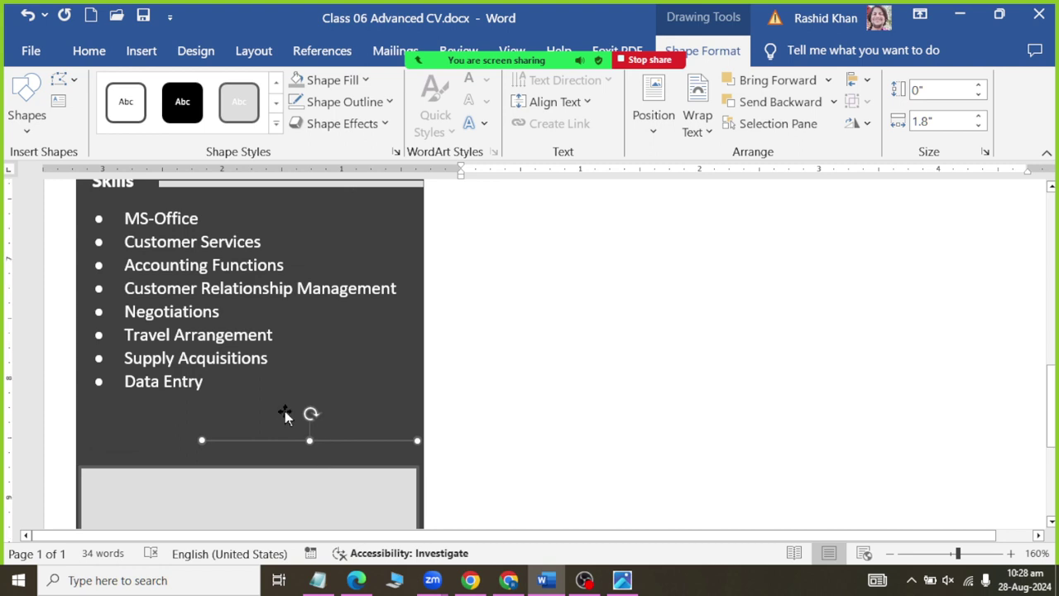
scroll(284, 414, down, 3)
drag(310, 266, 312, 271)
Step: Lengthen the line to 2.2" and nudge it into place at the sidebar's right edge
scroll(326, 239, up, 1)
scroll(329, 223, up, 2)
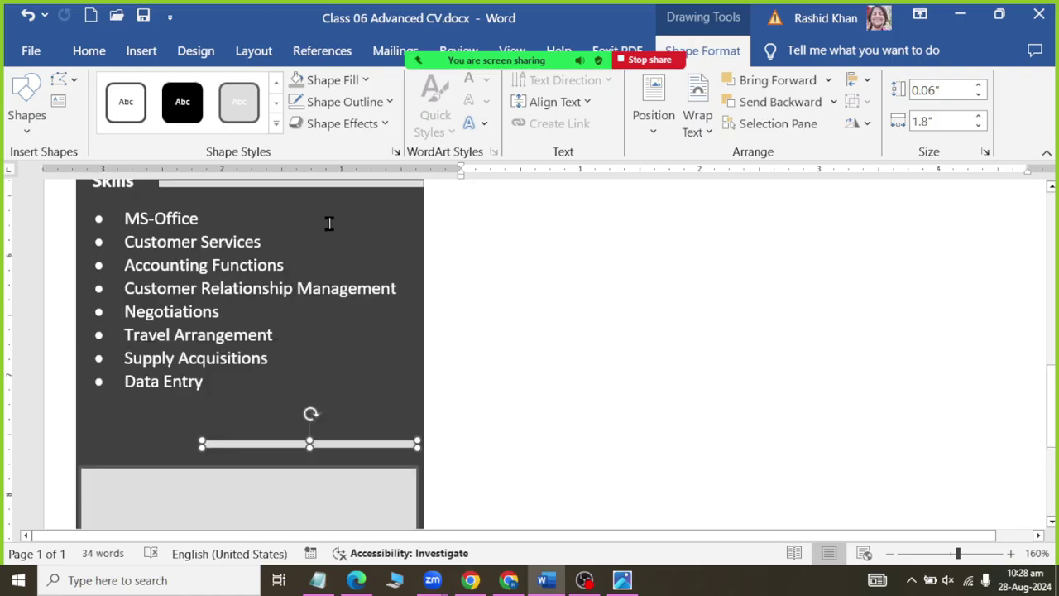
scroll(329, 223, up, 1)
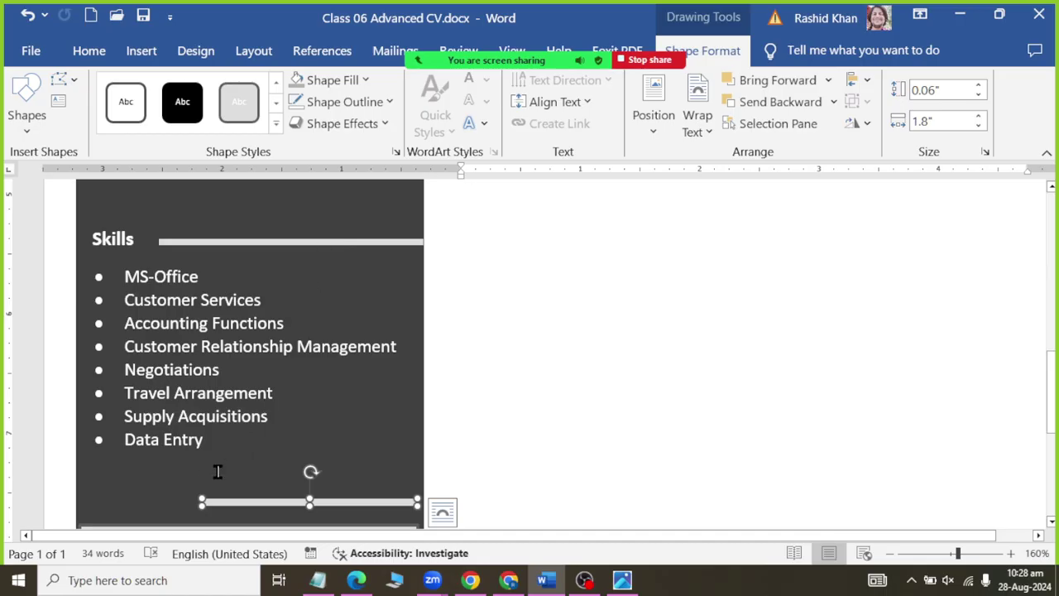
click(978, 118)
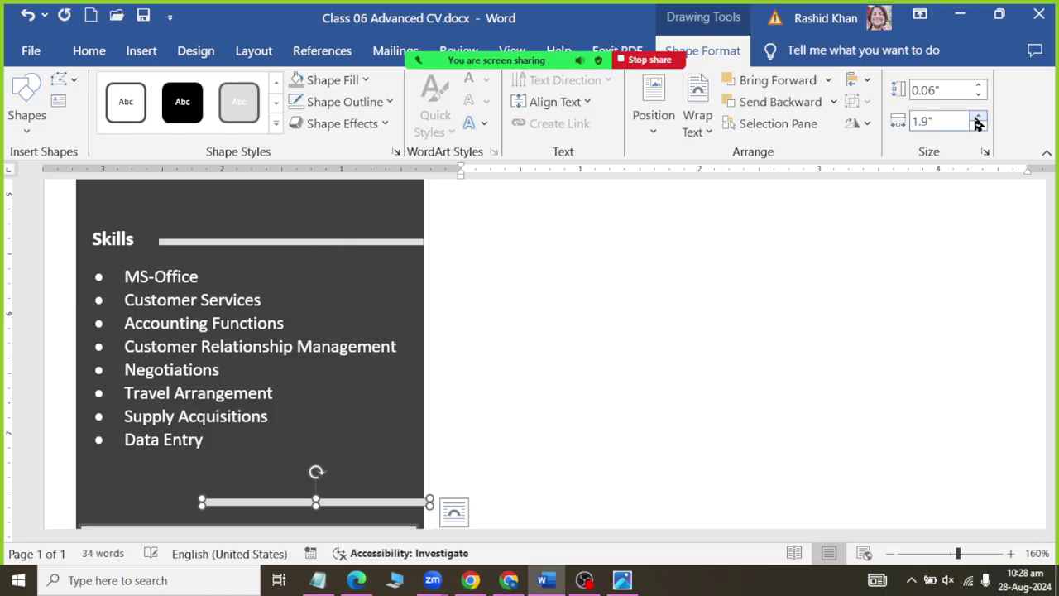
click(978, 117)
click(978, 117)
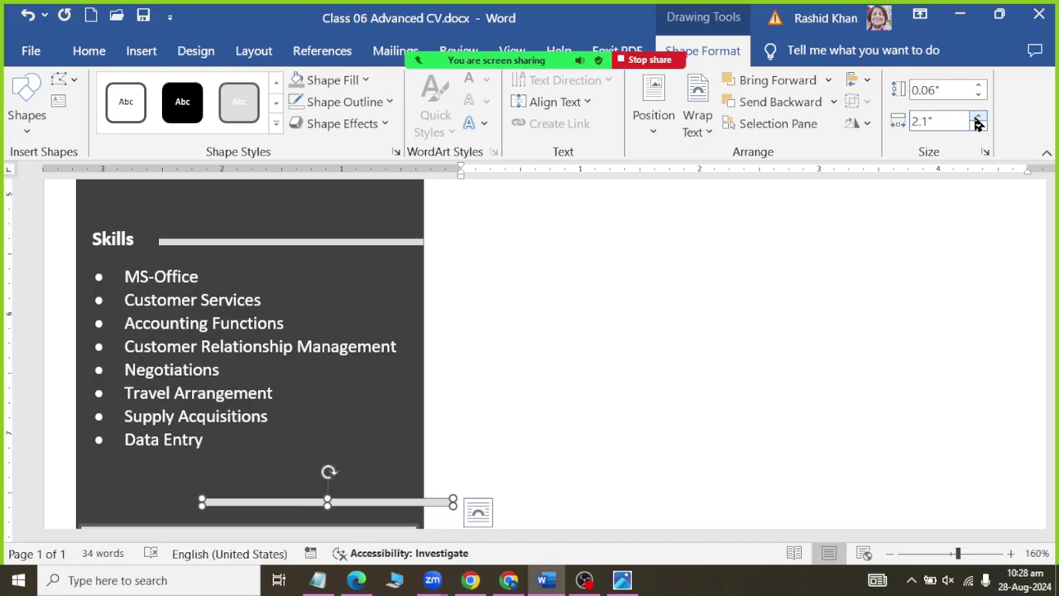
key(Left)
key(Left)
key(Left)
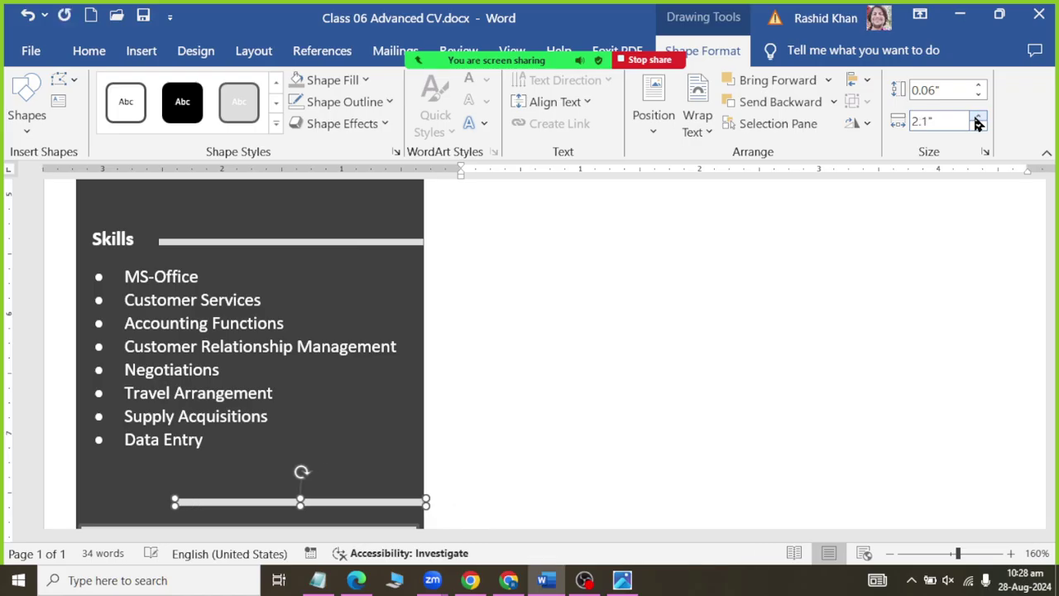
key(ctrl+Left)
key(ctrl+Left)
key(ctrl+Left)
key(ctrl+Left)
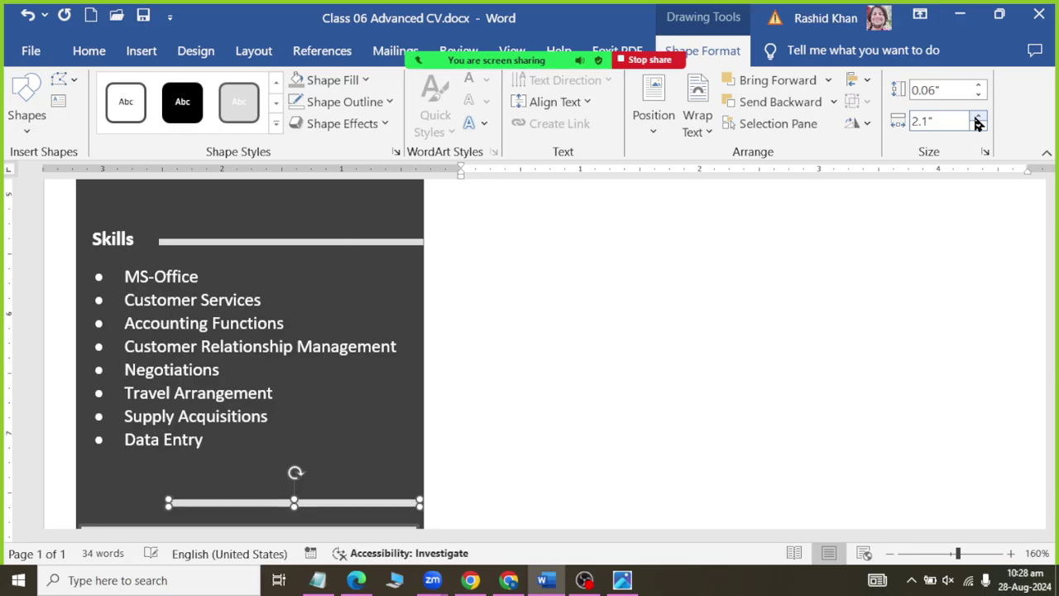
key(ctrl+Down)
key(ctrl+Down)
key(ctrl+Down)
key(ctrl+Down)
key(ctrl+Down)
key(ctrl+Down)
key(ctrl+Down)
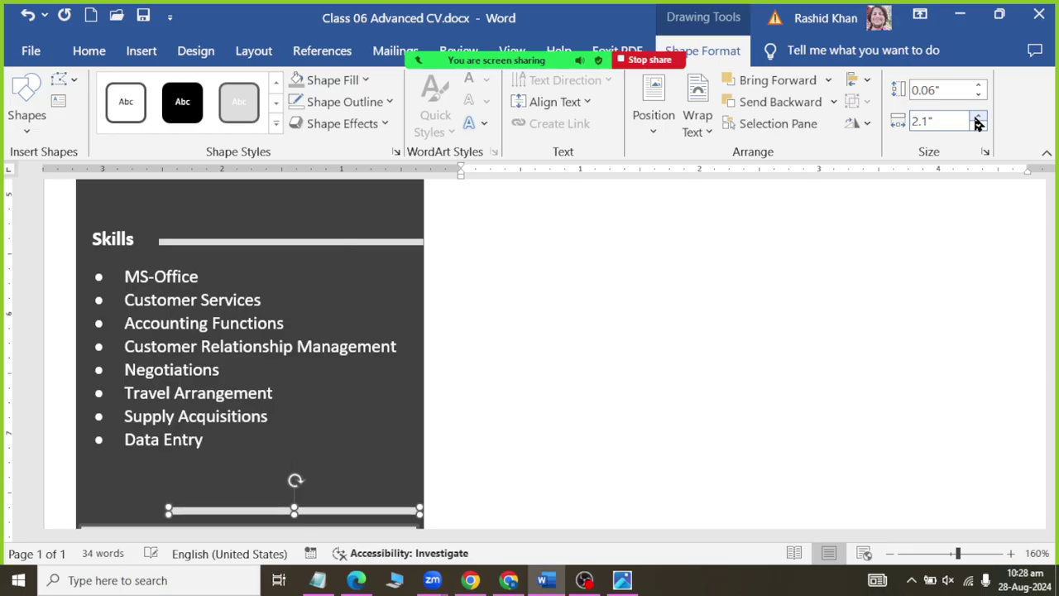
key(ctrl+Down)
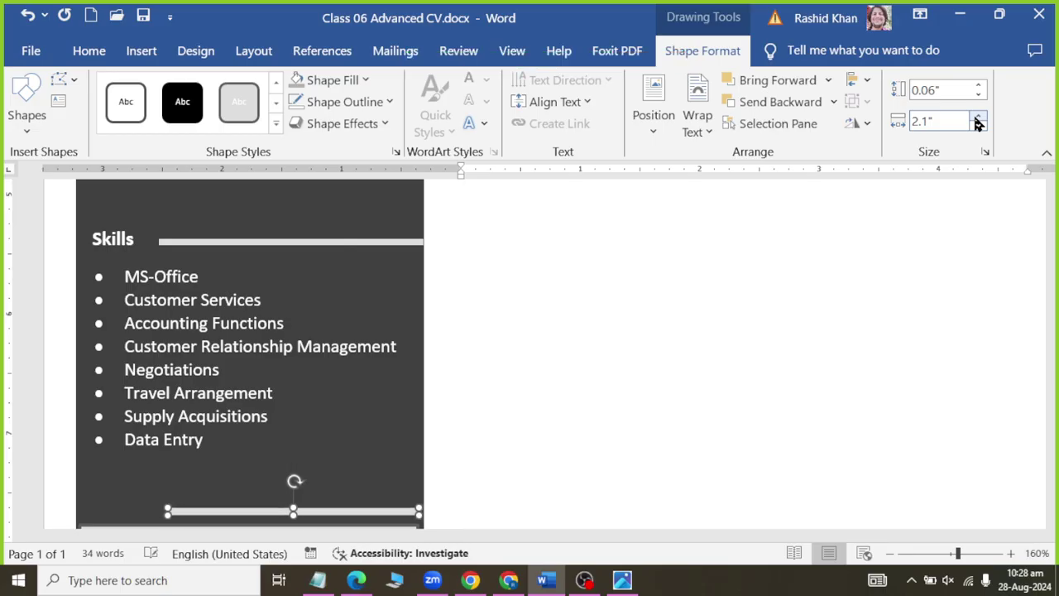
click(977, 118)
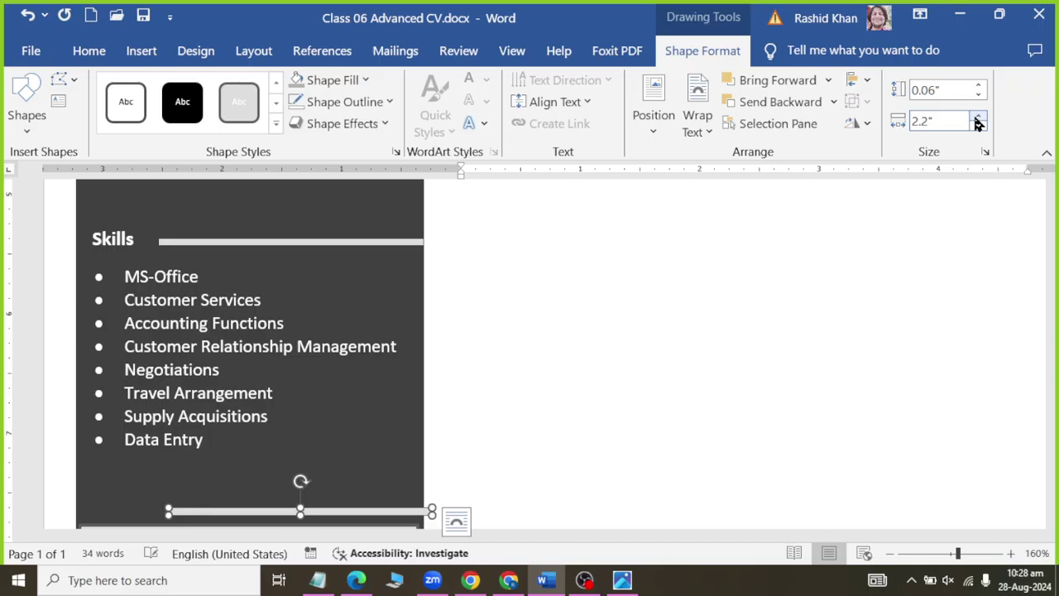
key(ctrl+Left)
key(ctrl+Left)
key(ctrl+Left)
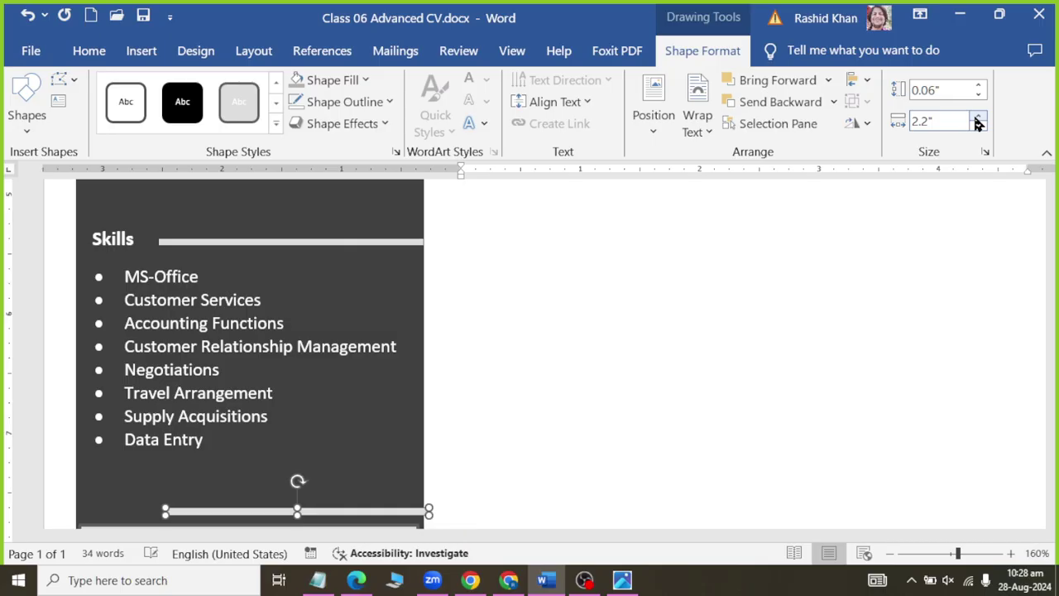
key(ctrl+Left)
key(ctrl+Left)
key(ctrl+Left)
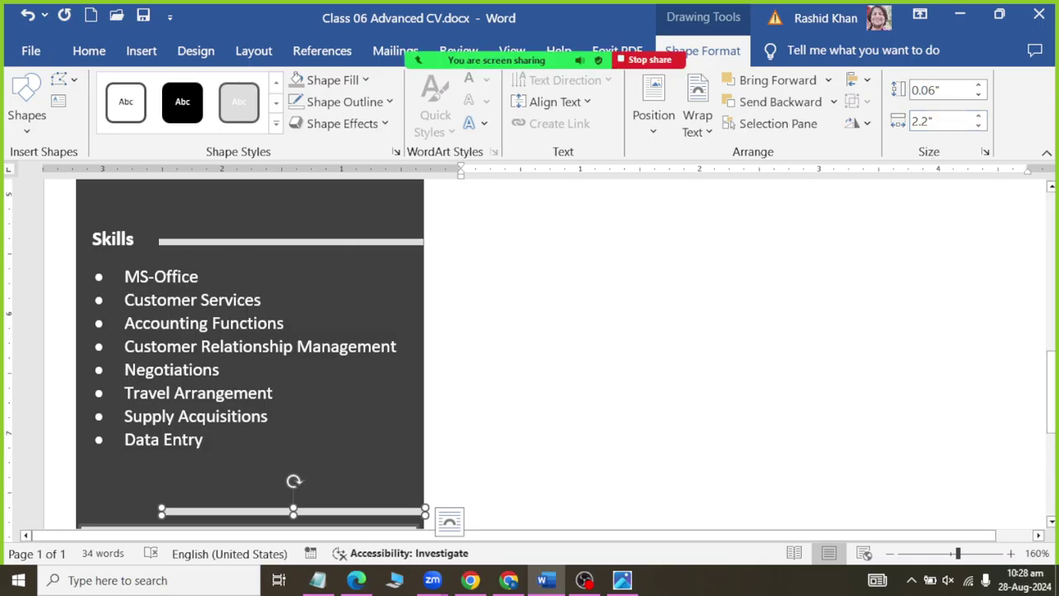
key(ctrl+v)
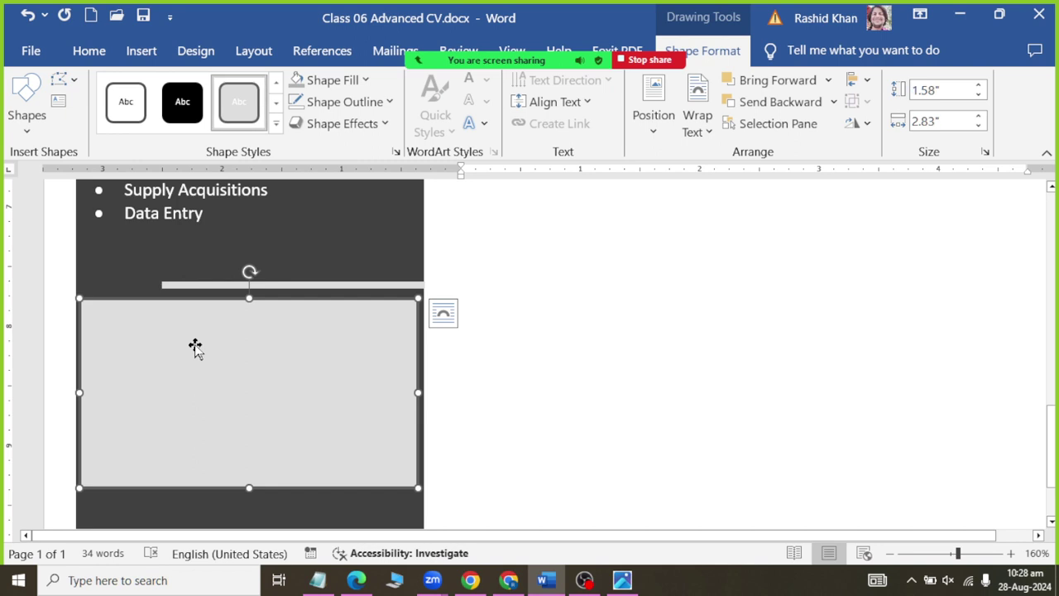
Step: Paste another copy of the grey rectangle and shrink it to a small 0.3"-tall box
key(ctrl+v)
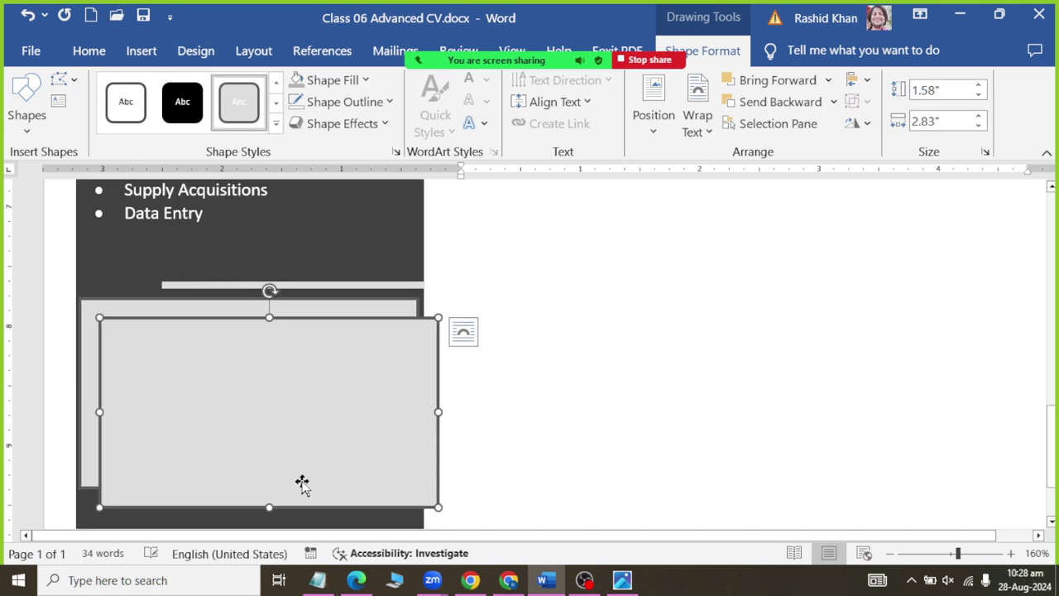
drag(269, 507, 269, 353)
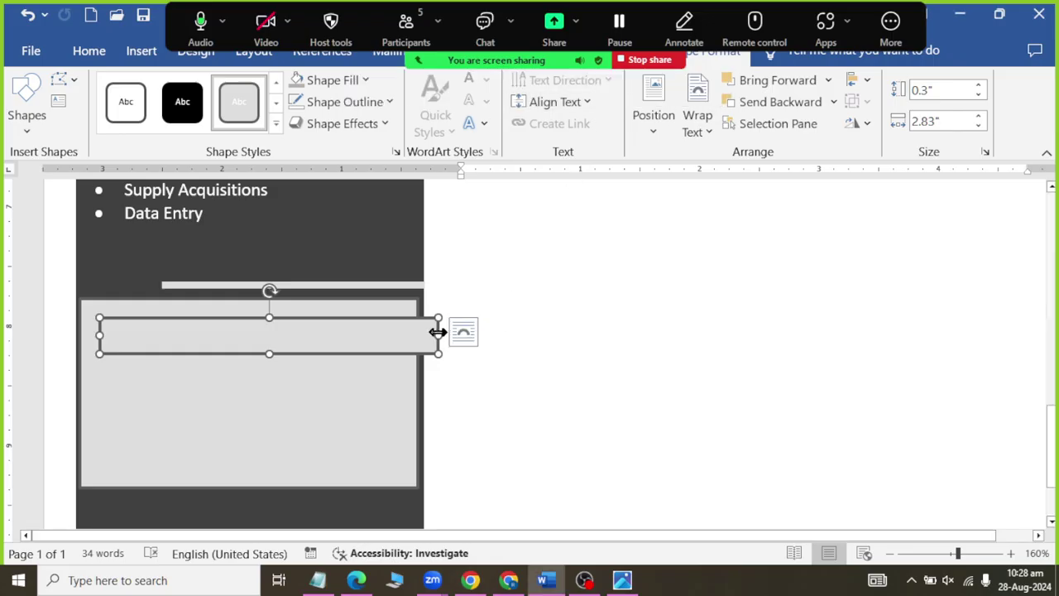
mouse_move(438, 332)
mouse_down()
mouse_move(196, 336)
mouse_move(146, 253)
mouse_up()
scroll(188, 281, up, 3)
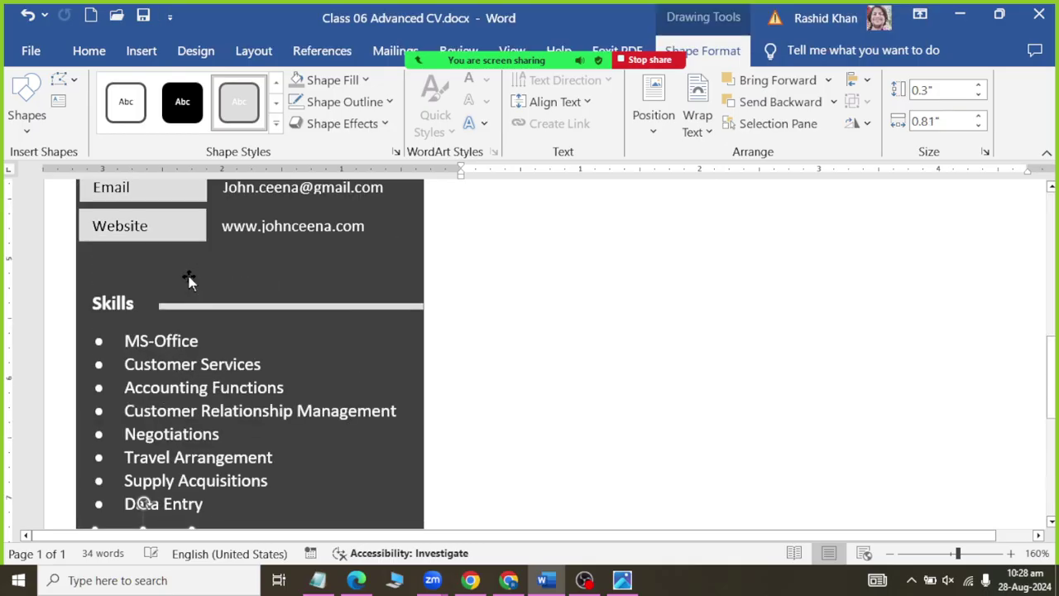
scroll(189, 281, down, 3)
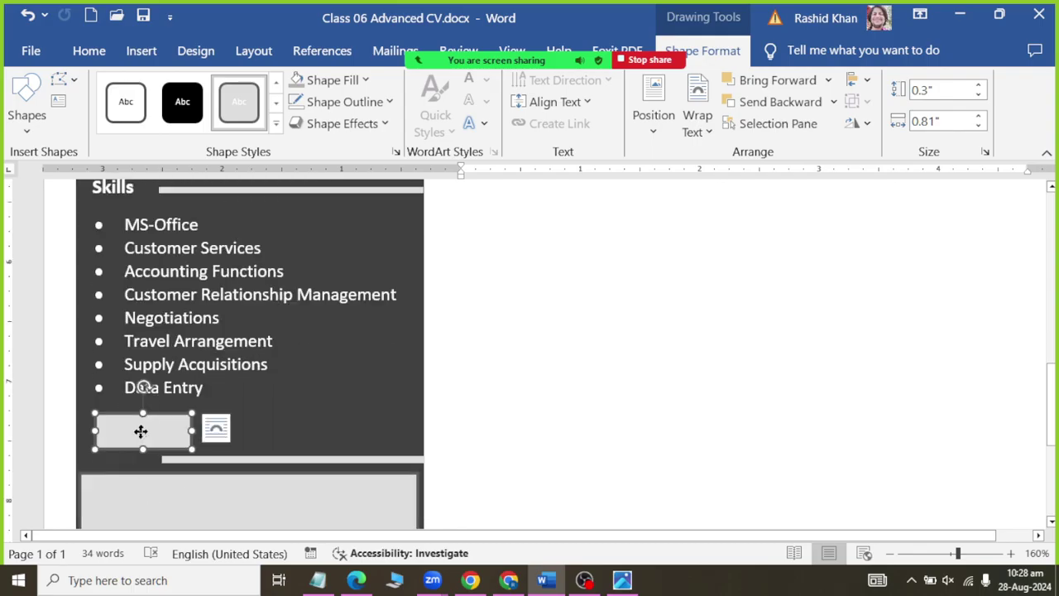
Step: Add the text 'Languages' to the small box, widen it to fit, and left-align it
right_click(140, 431)
click(191, 273)
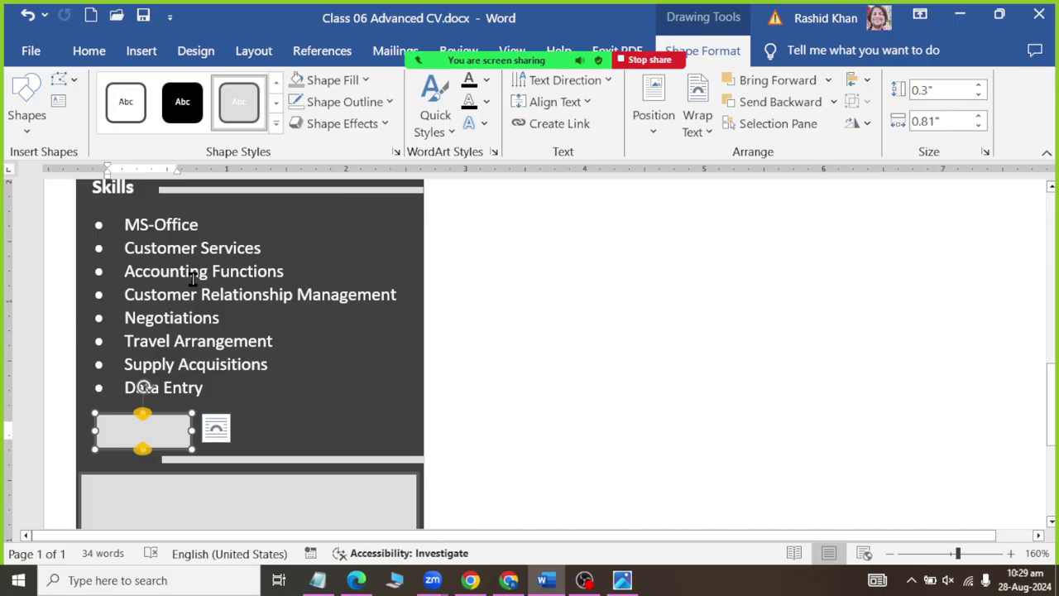
text(Lan)
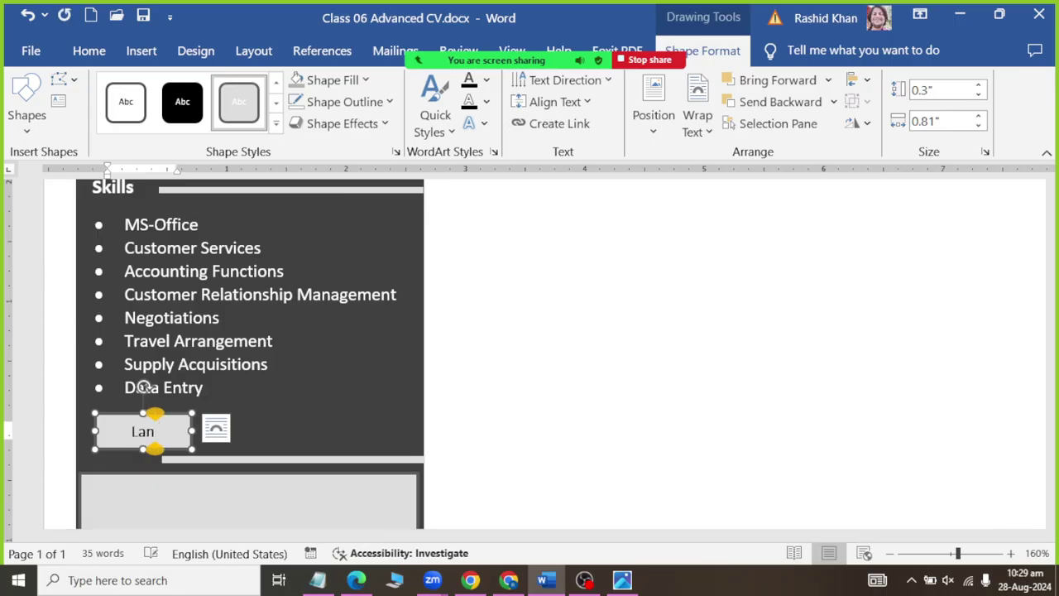
text(guage)
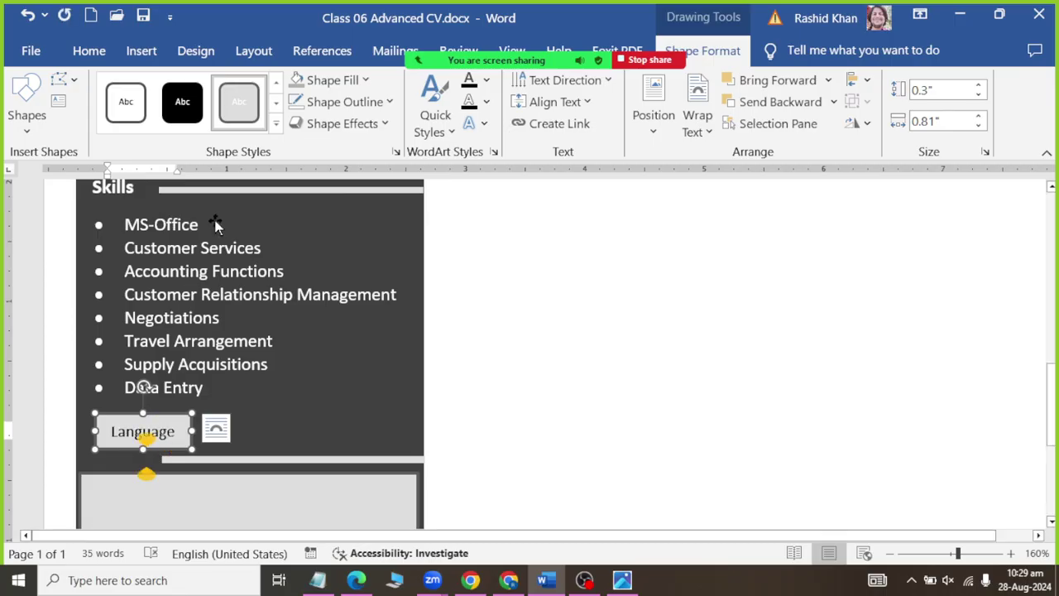
drag(196, 432, 229, 440)
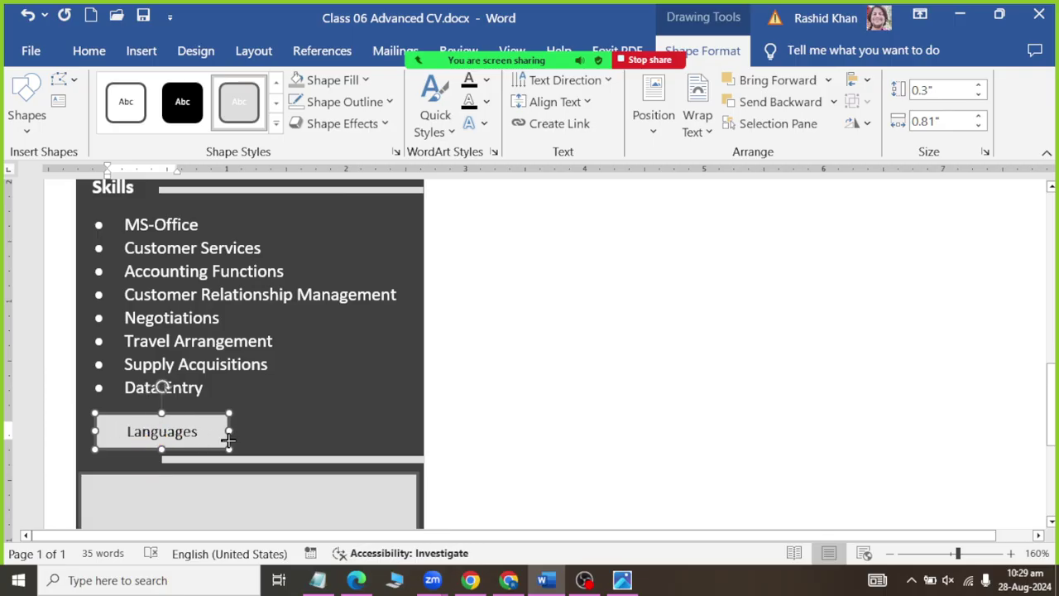
click(87, 51)
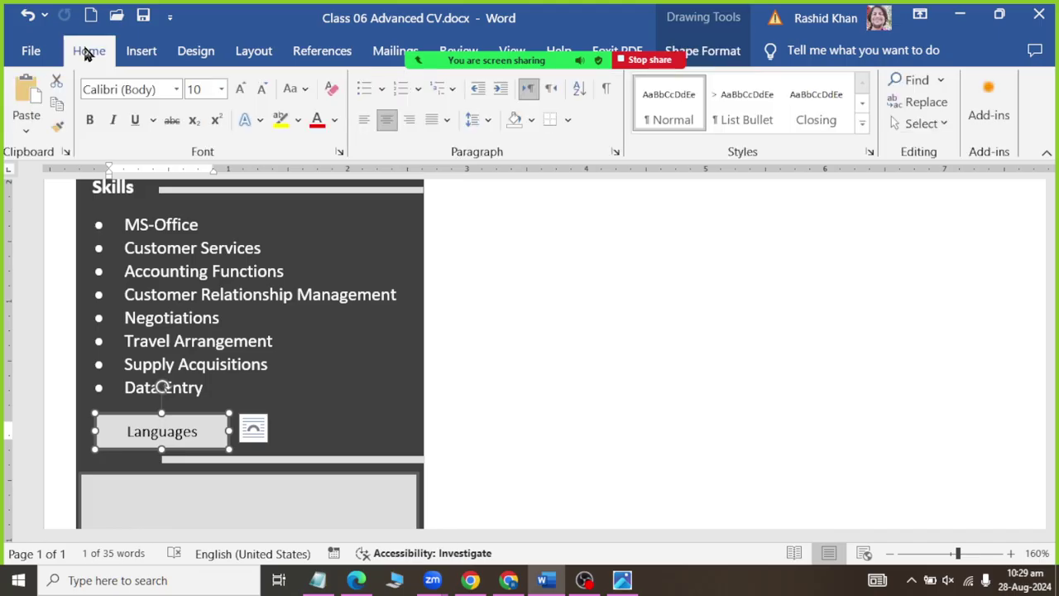
click(362, 121)
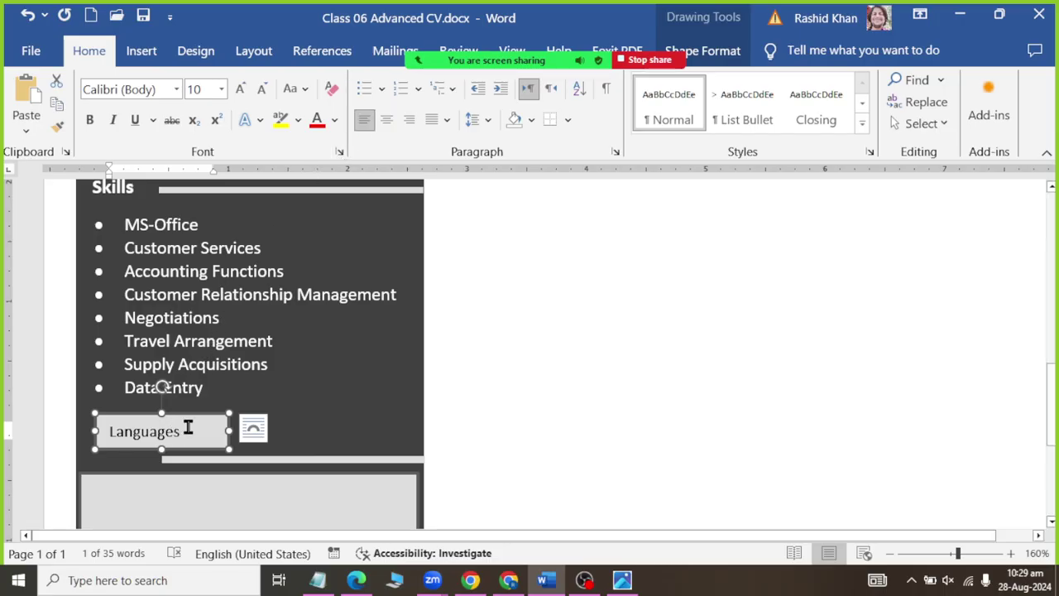
Step: Remove the Languages box's outline and nudge it down and left onto the divider
click(732, 51)
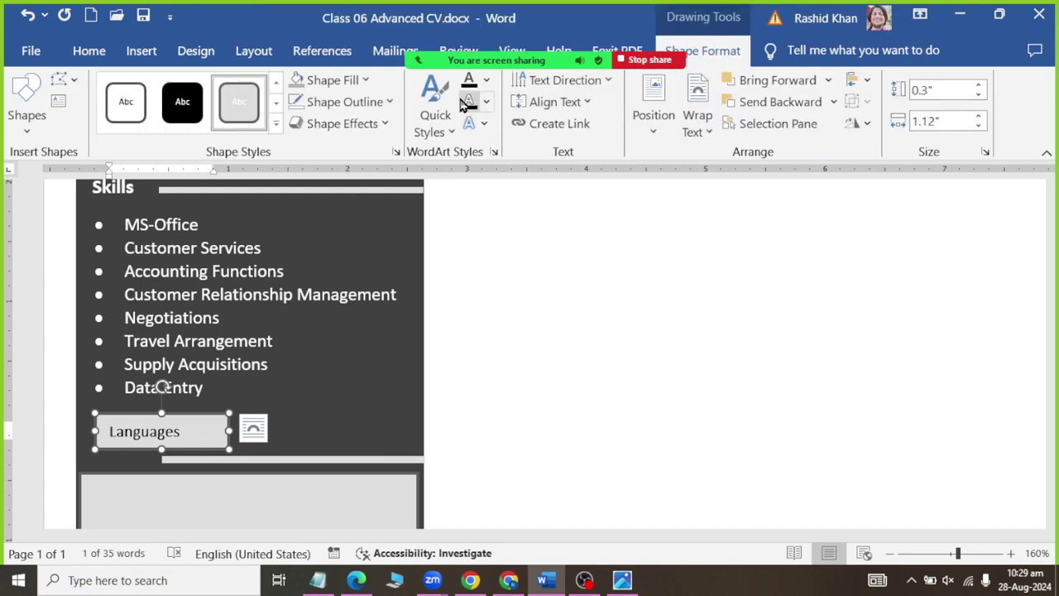
click(359, 103)
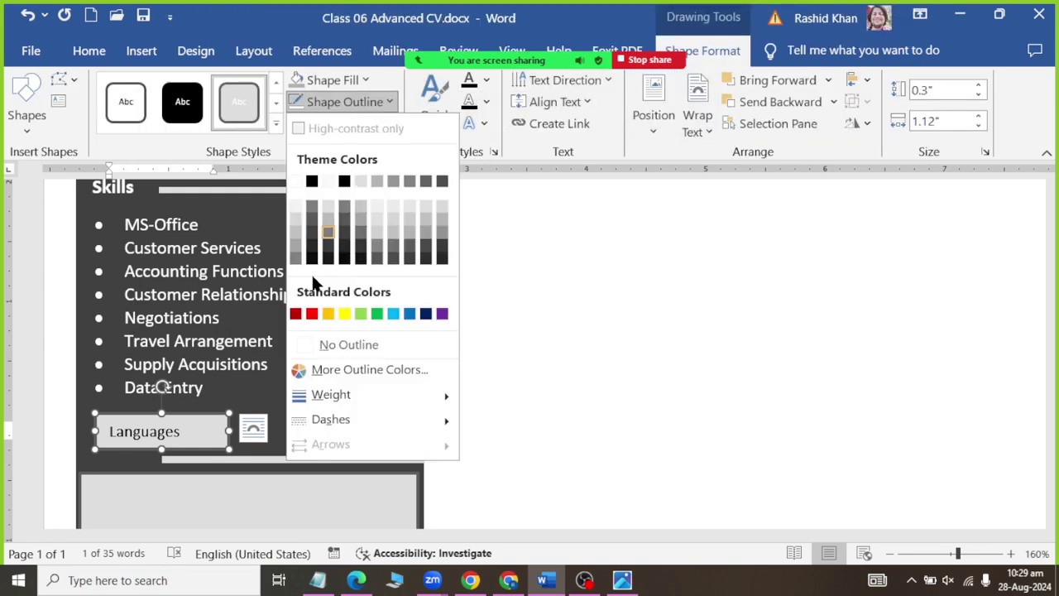
click(317, 344)
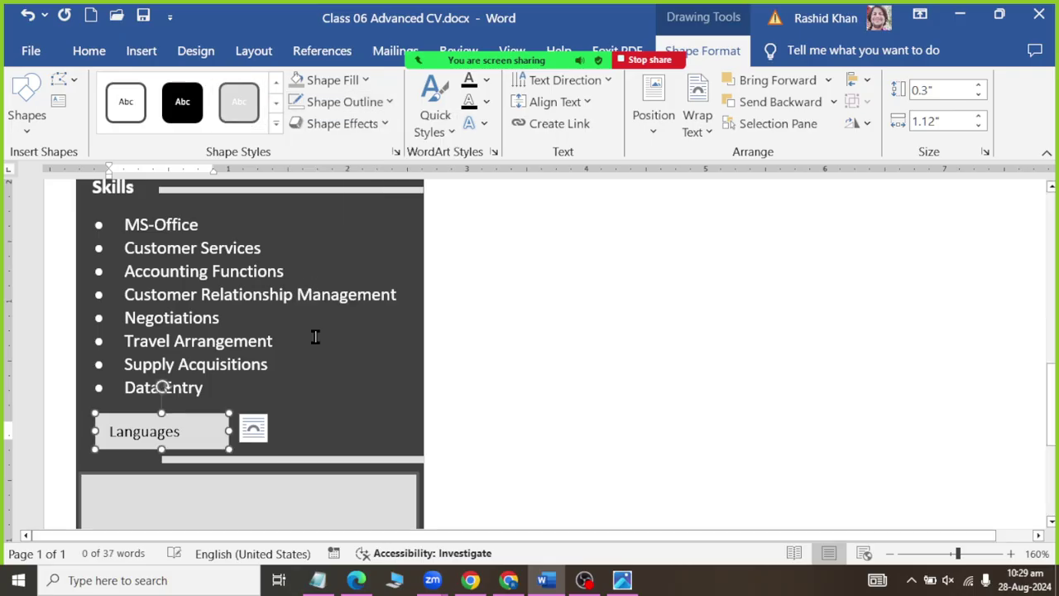
scroll(157, 354, up, 1)
key(Left)
key(Left)
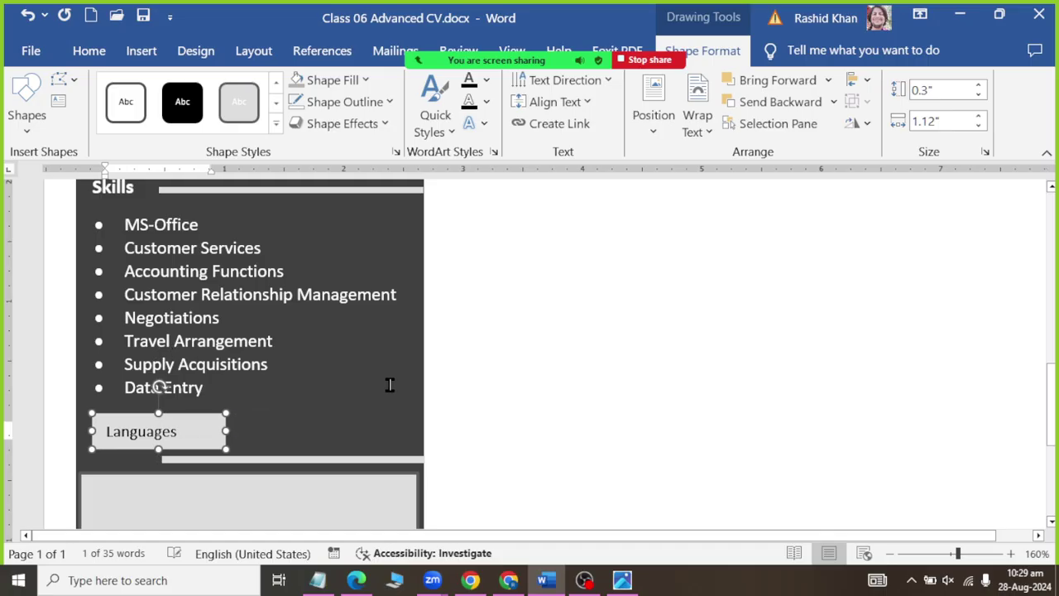
key(Down)
key(Down)
key(Down)
key(Down)
key(Down)
key(Down)
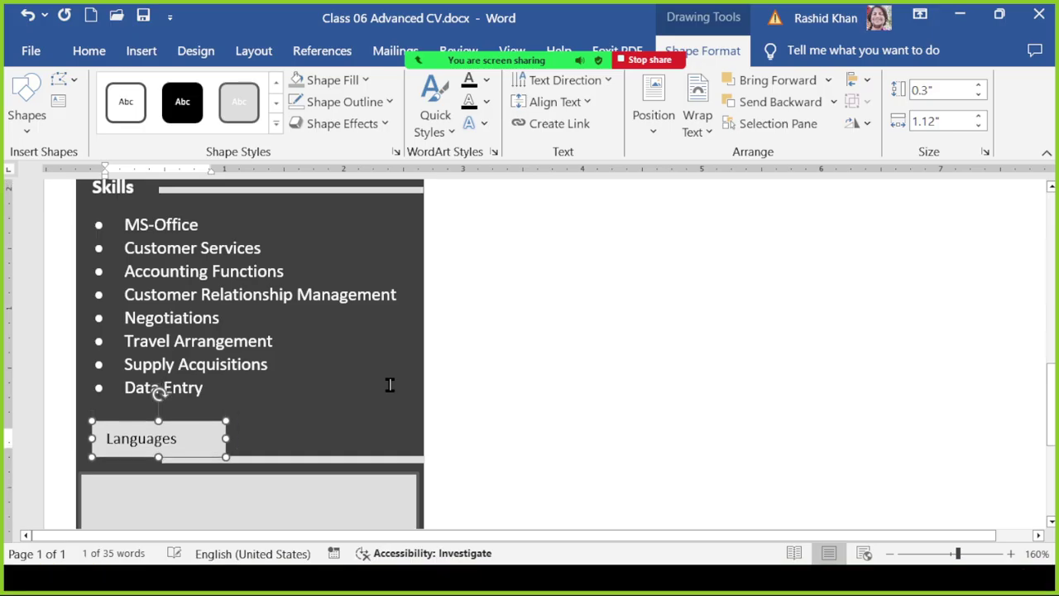
key(Down)
key(Down)
key(Down)
key(Down)
key(Down)
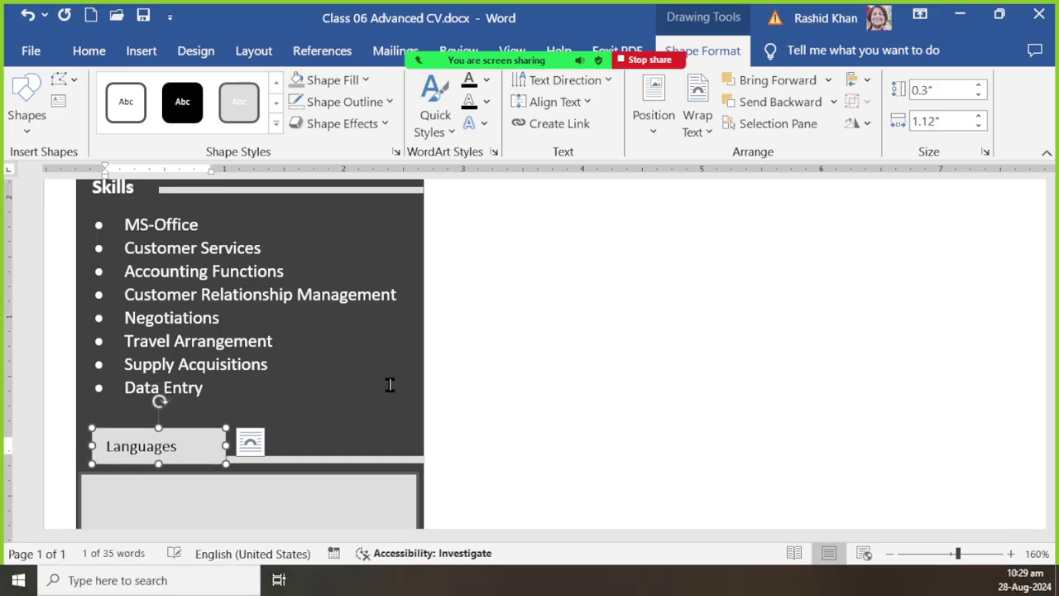
key(Down)
key(Down)
key(Down)
key(Down)
key(Down)
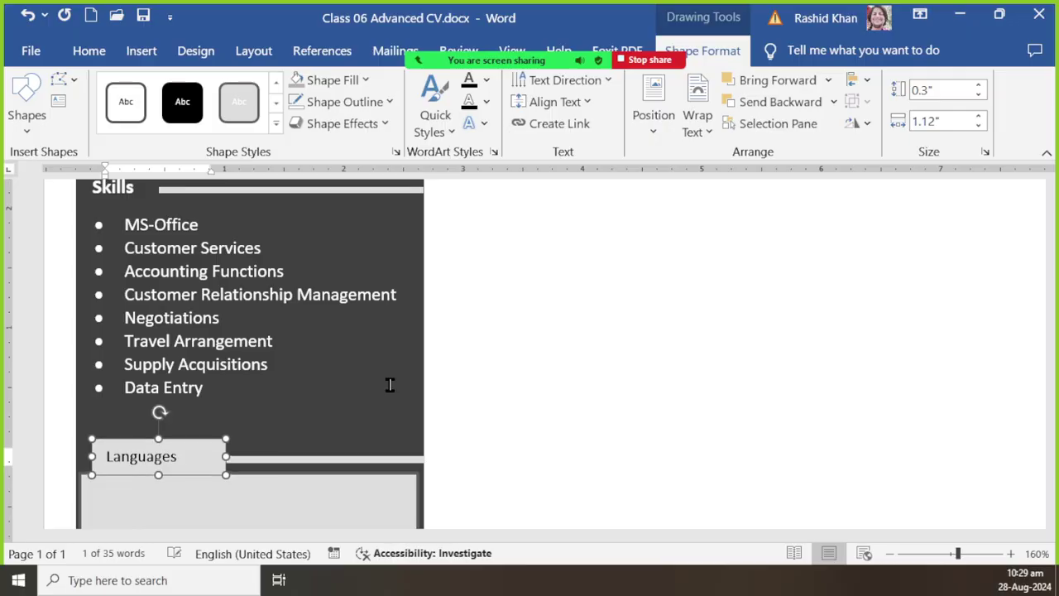
key(Down)
key(Down)
key(Down)
key(Left)
key(Left)
key(Left)
key(Left)
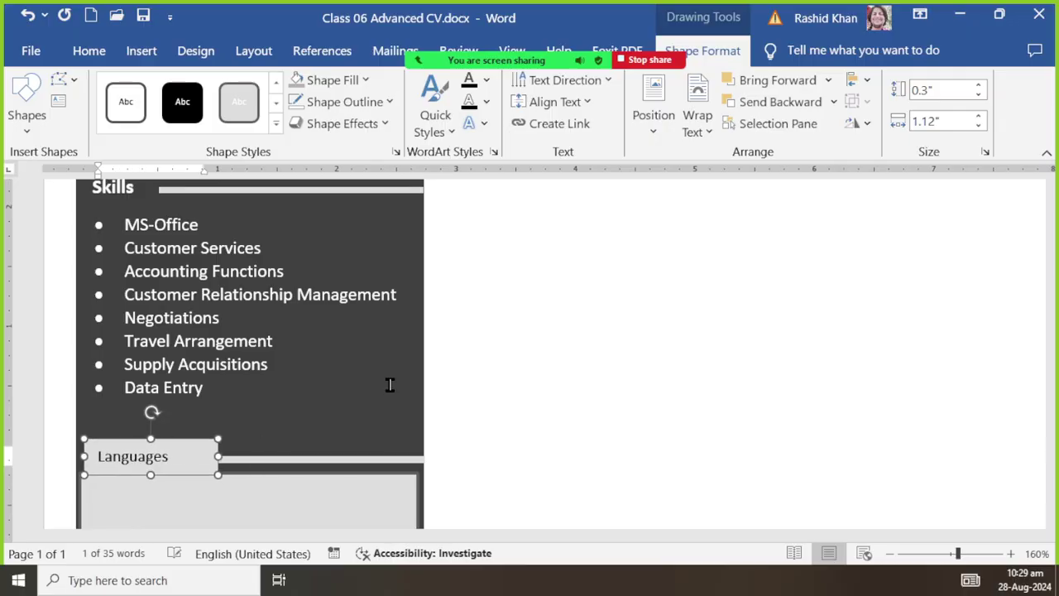
key(Left)
key(Left)
key(Left)
key(Left)
key(Left)
key(Left)
key(Left)
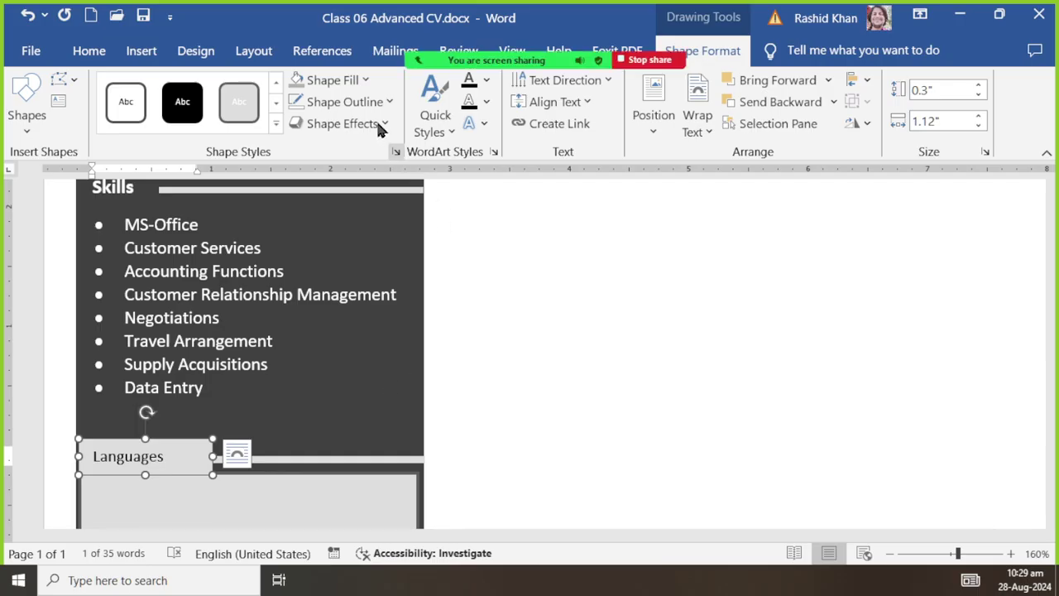
Step: Remove the grey fill from the Languages box
click(360, 83)
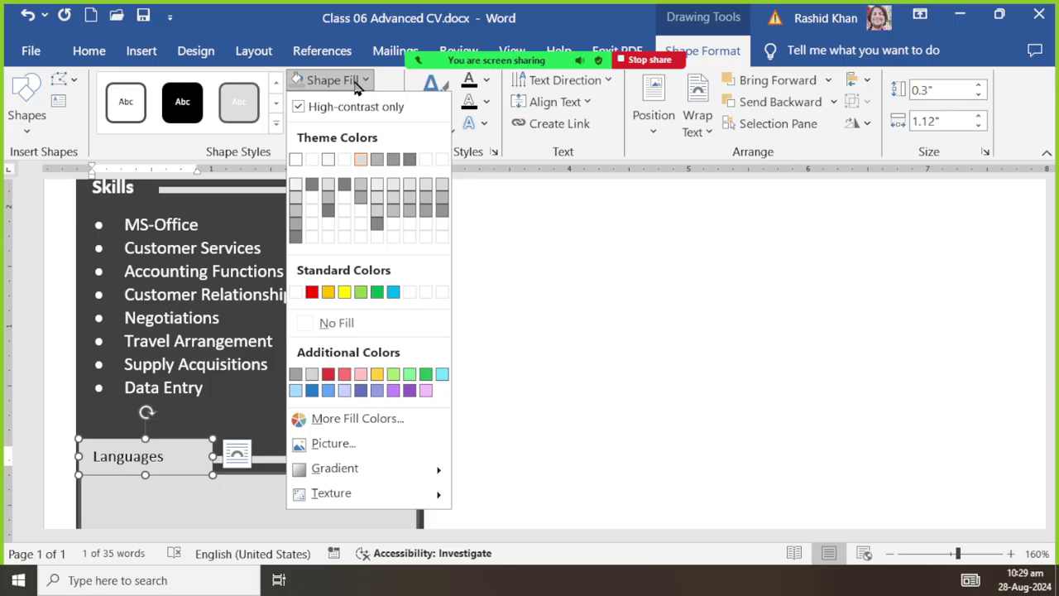
click(375, 327)
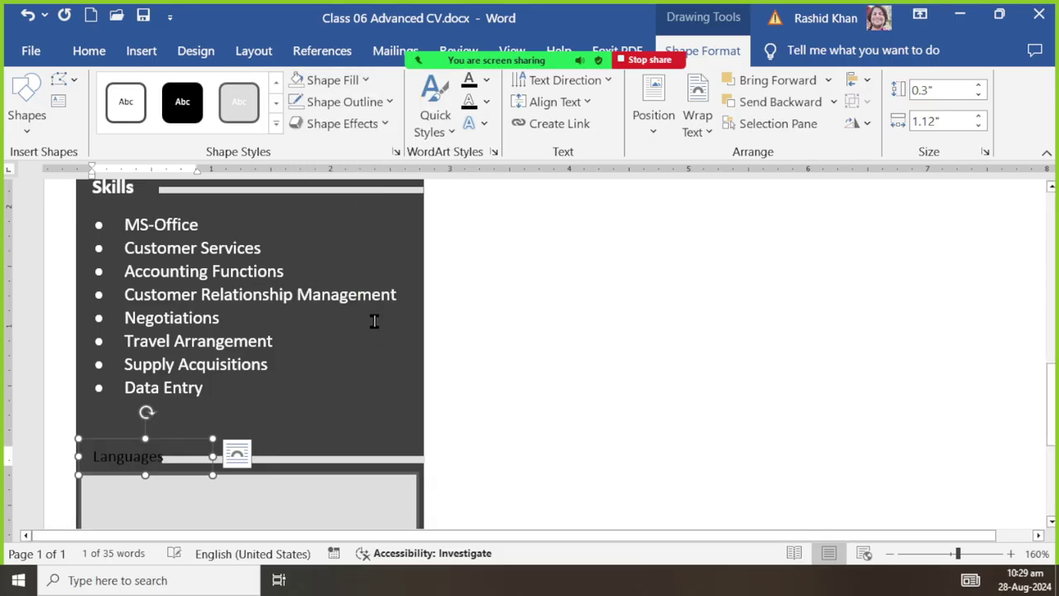
click(96, 51)
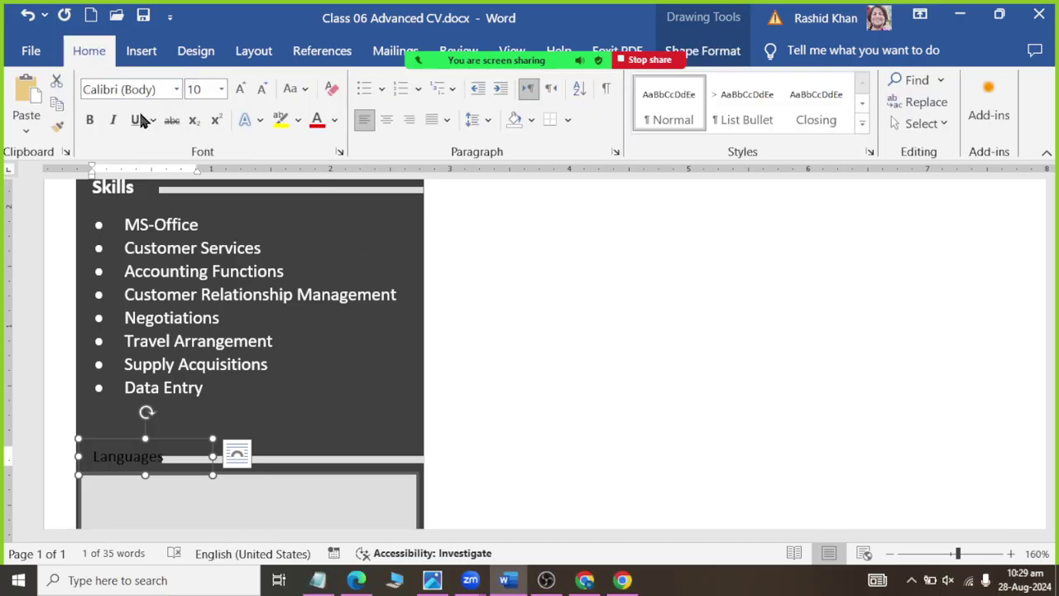
Step: Format Languages as bold, white, uppercase 11 pt text and nudge its box into line
click(97, 120)
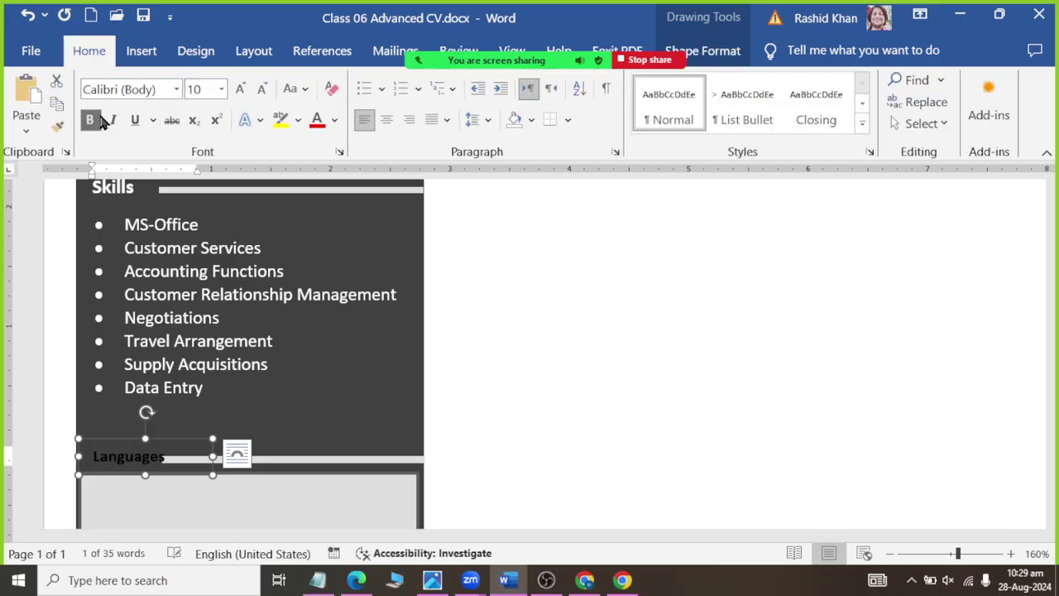
click(334, 129)
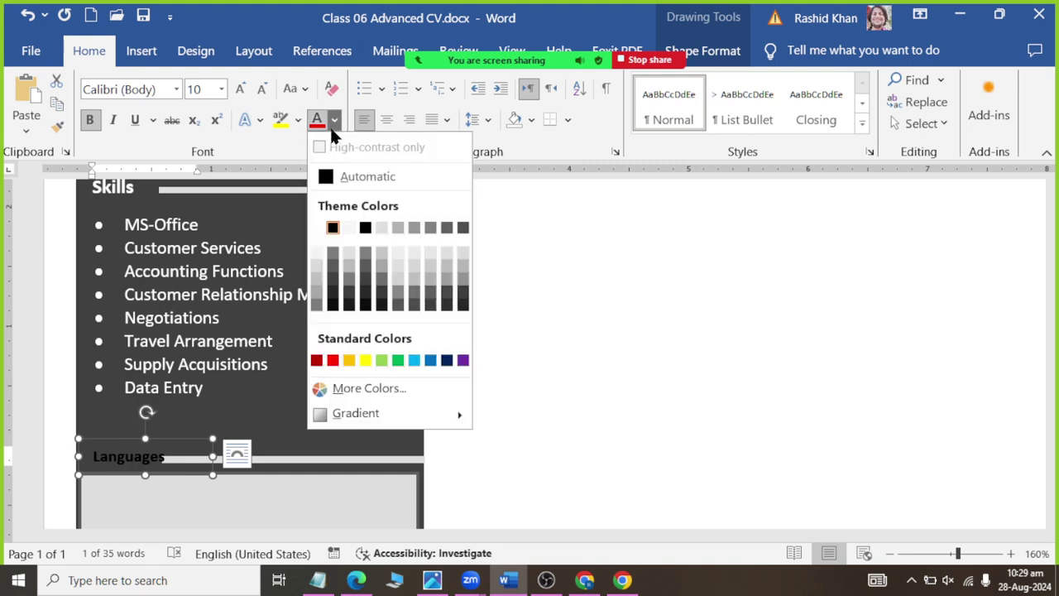
click(315, 229)
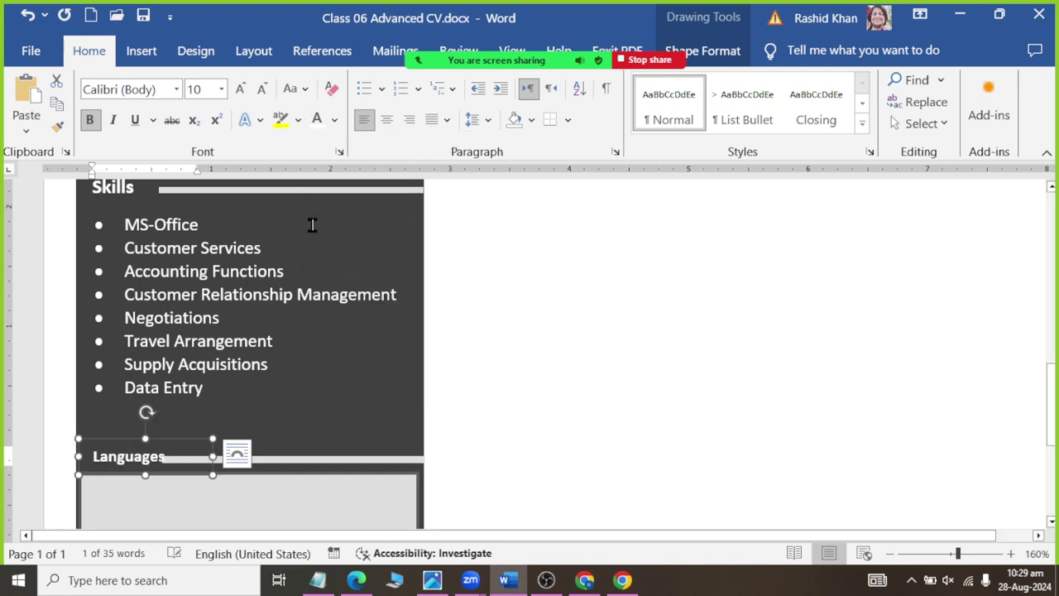
click(290, 90)
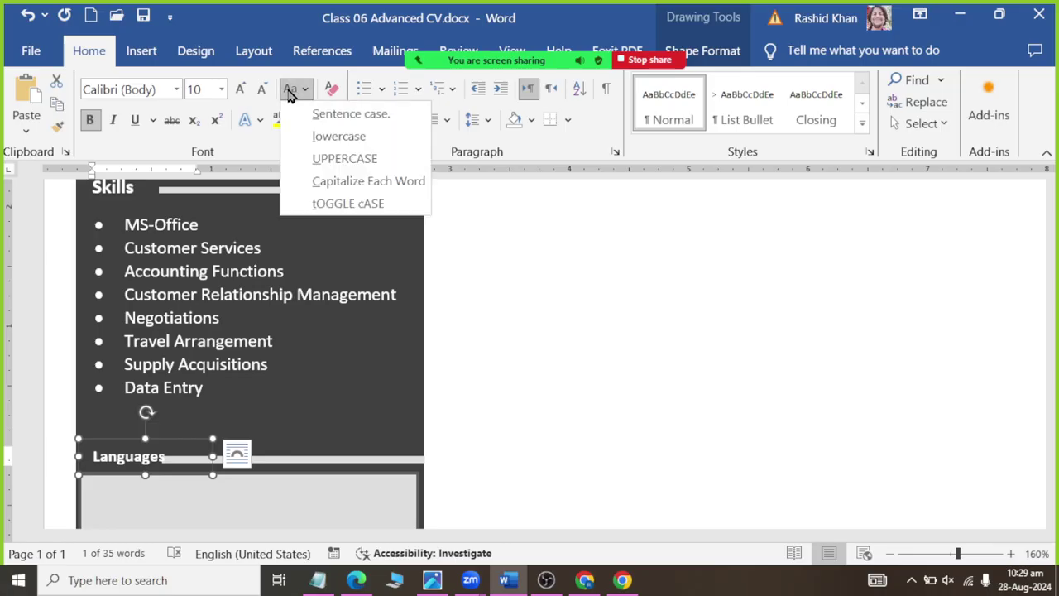
click(290, 157)
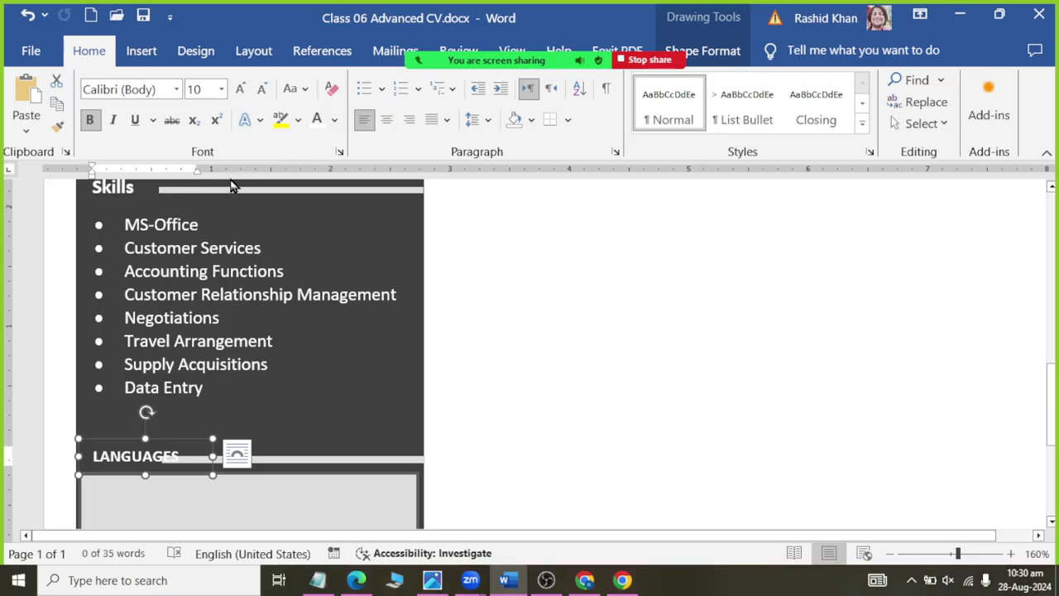
click(241, 89)
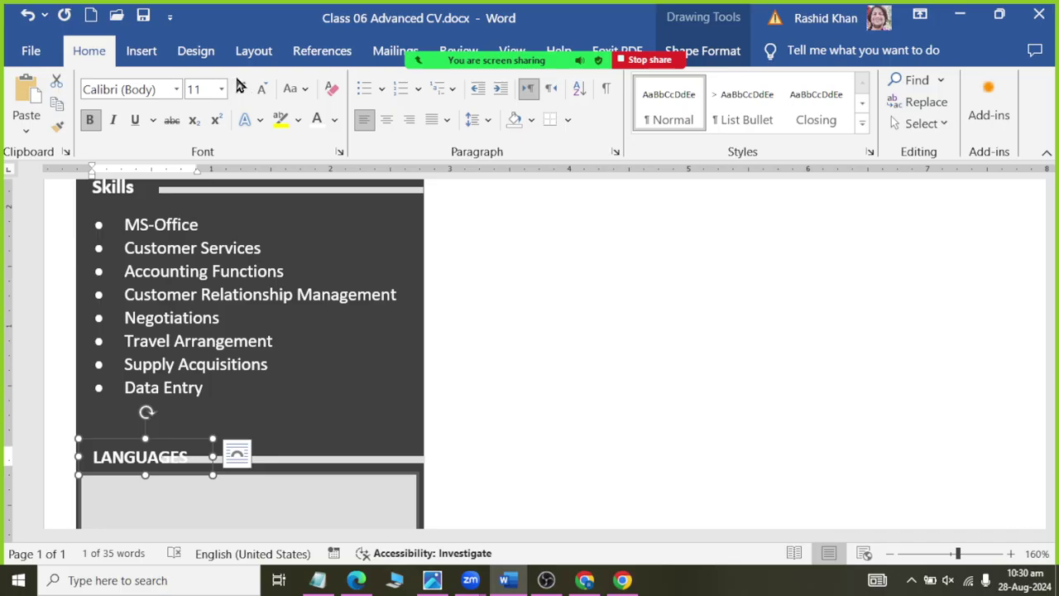
key(ctrl+Left)
key(ctrl+Left)
key(ctrl+Down)
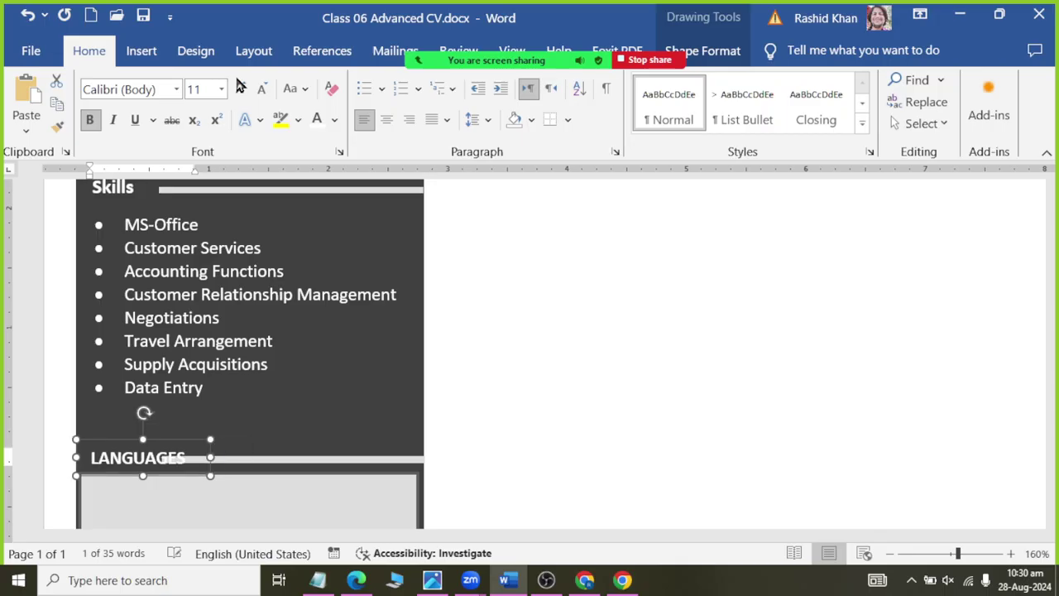
key(ctrl+Up)
key(ctrl+Up)
key(ctrl+Up)
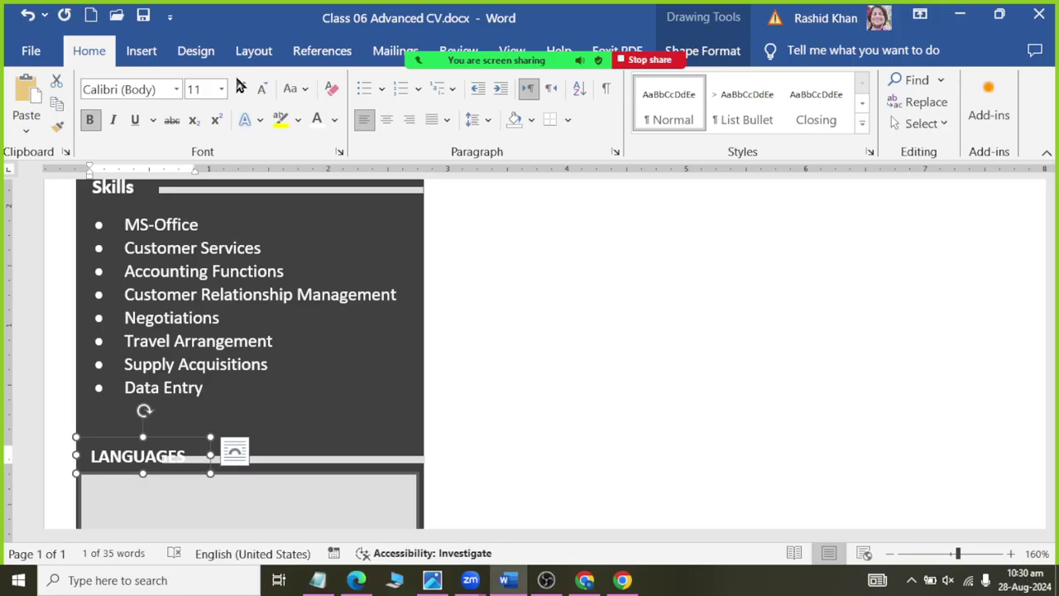
Step: Shorten the divider line beside LANGUAGES using the width spinner
click(266, 461)
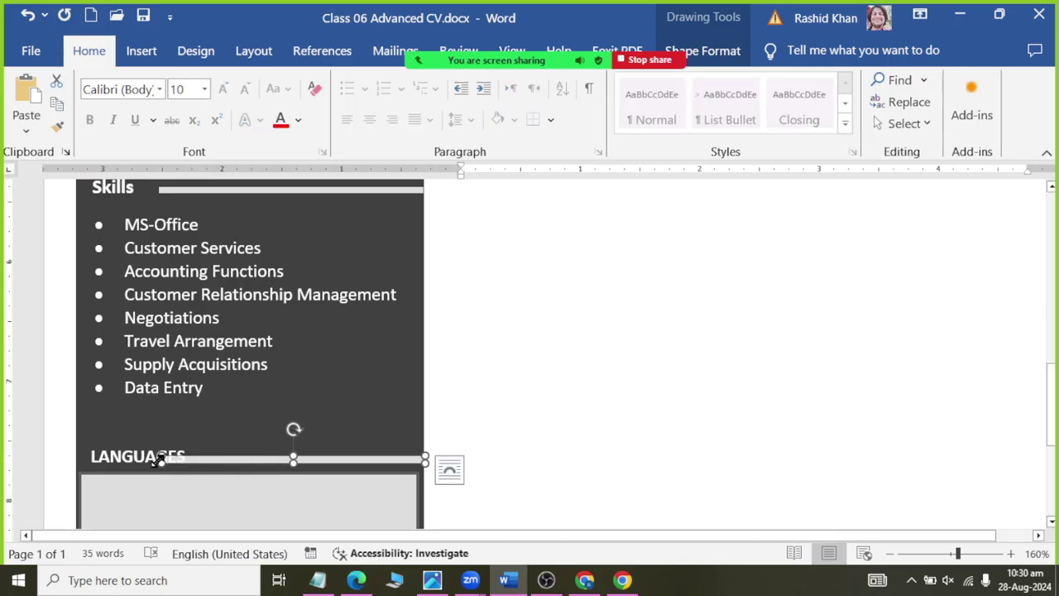
click(704, 49)
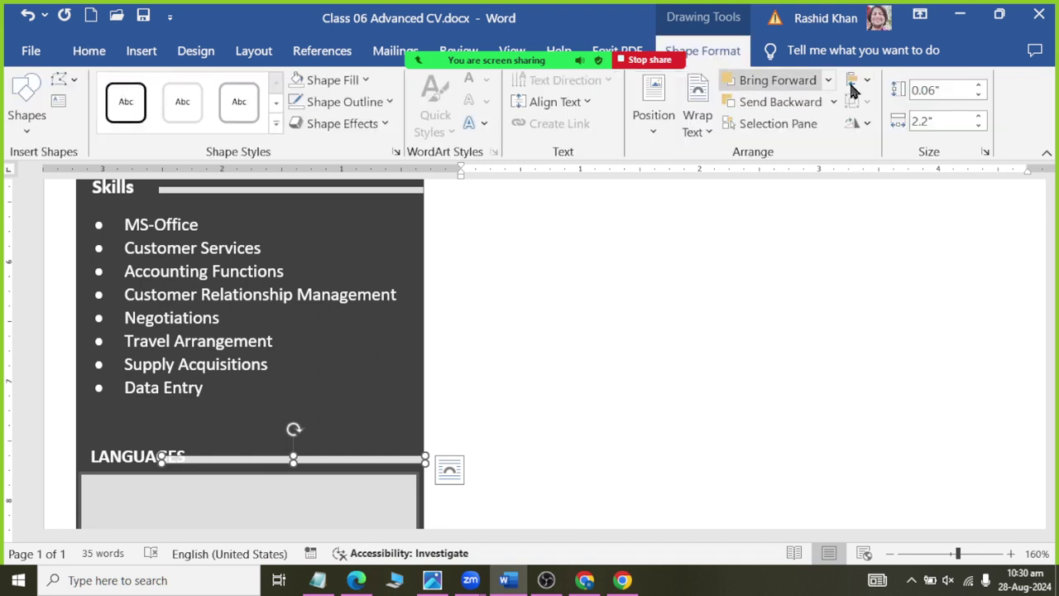
click(979, 126)
click(979, 126)
click(979, 126)
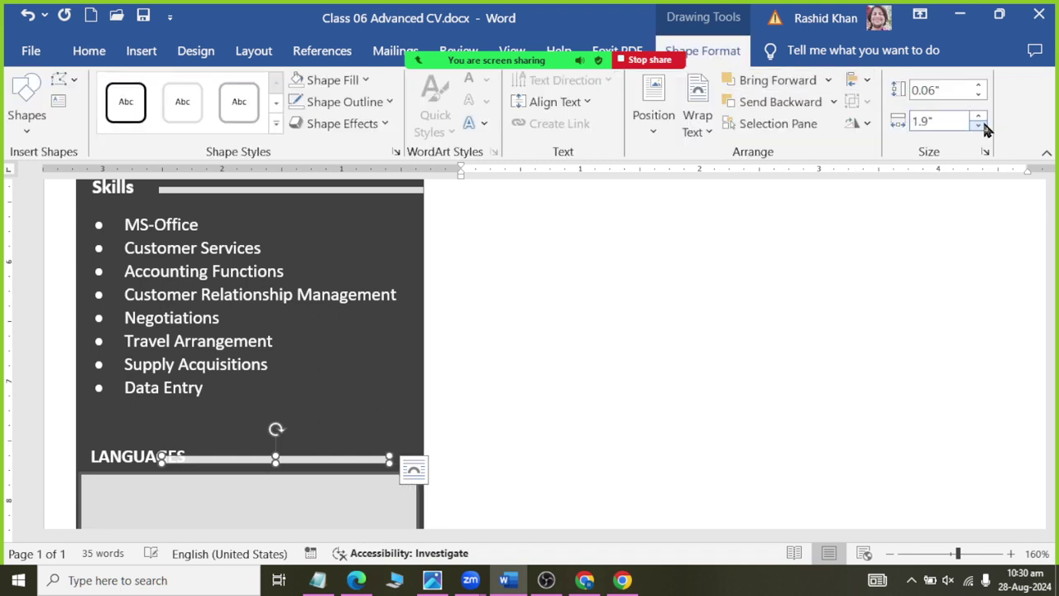
click(981, 126)
click(981, 126)
click(981, 126)
click(981, 117)
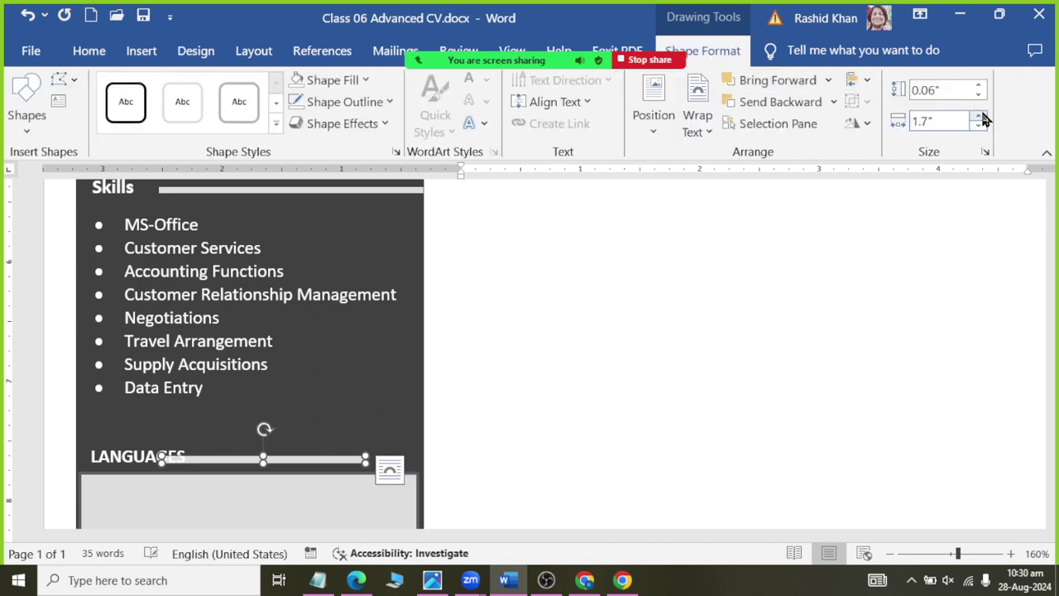
Step: Position the line just right of the LANGUAGES heading and set its width to 1.9"
key(Right)
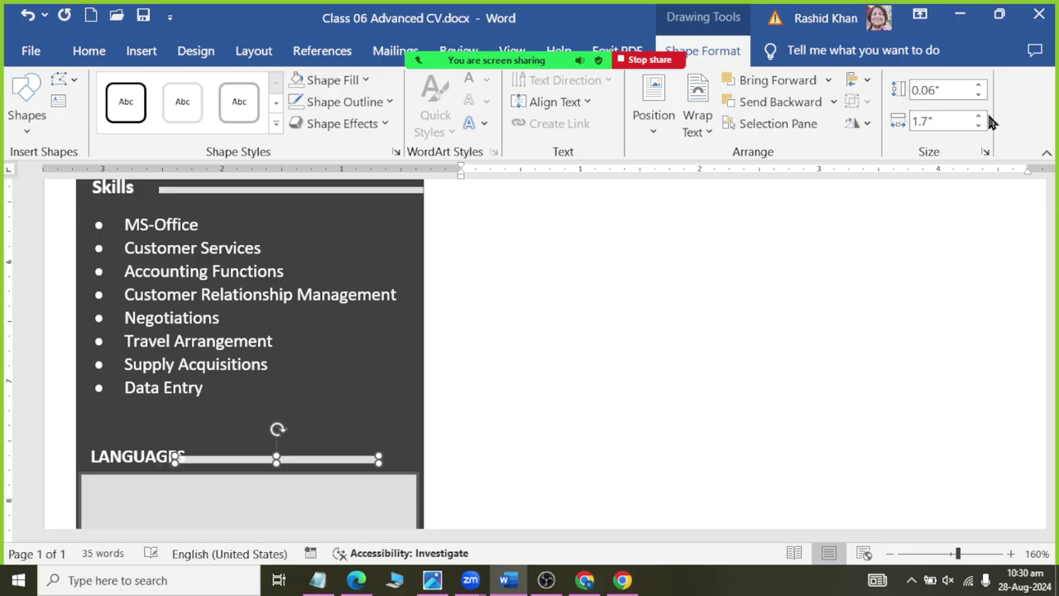
key(Right)
key(Right)
key(Right)
key(Right)
key(ctrl+Right)
key(ctrl+Right)
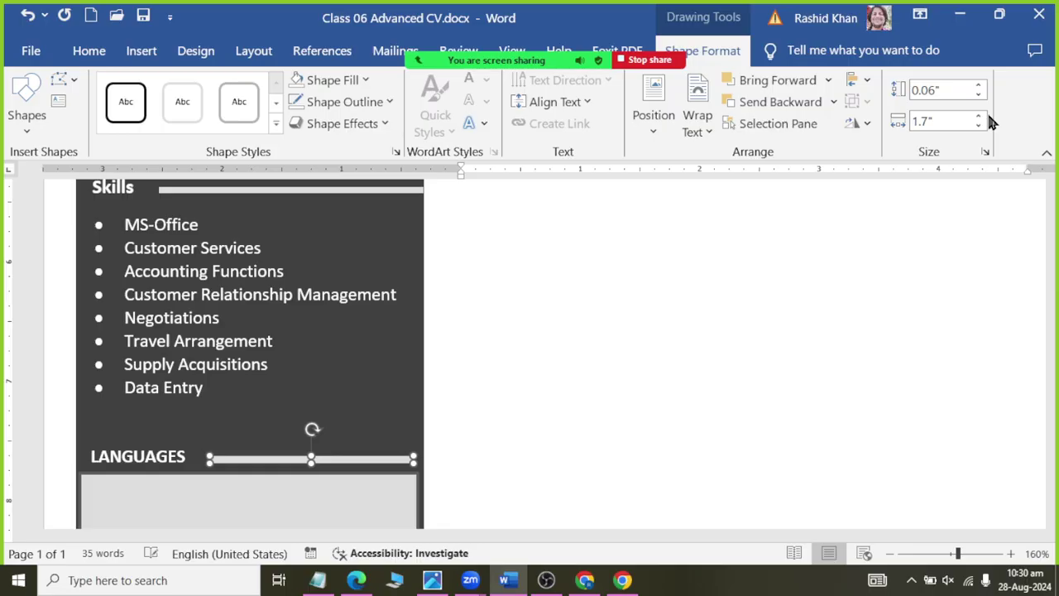
key(ctrl+Right)
key(ctrl+Left)
key(ctrl+Left)
key(ctrl+Left)
key(ctrl+Left)
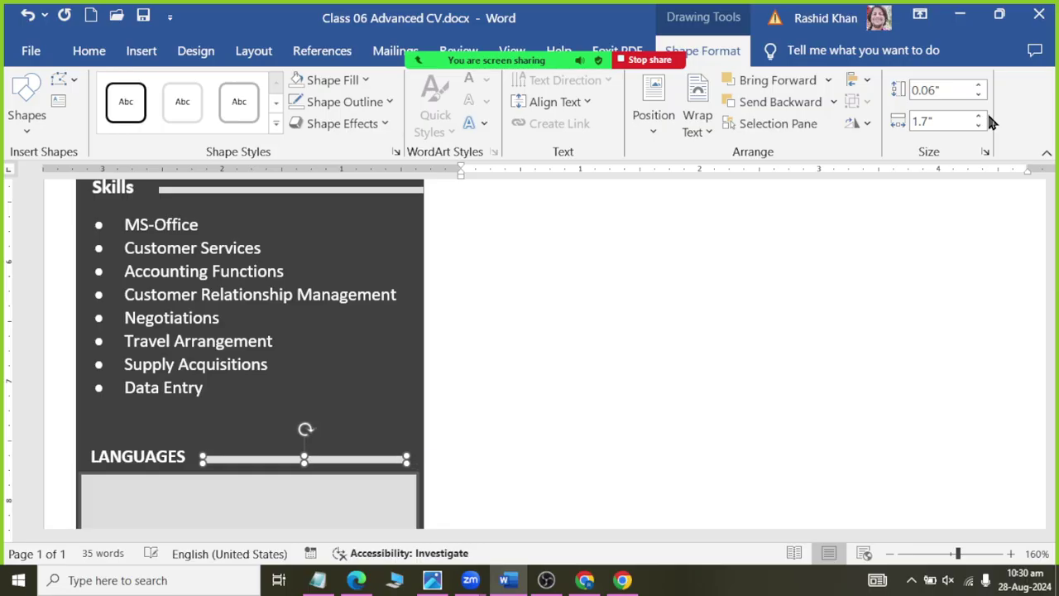
key(ctrl+Left)
key(ctrl+Left)
key(ctrl+Left)
key(ctrl+Left)
key(ctrl+Left)
key(ctrl+Left)
key(ctrl+Left)
key(ctrl+Left)
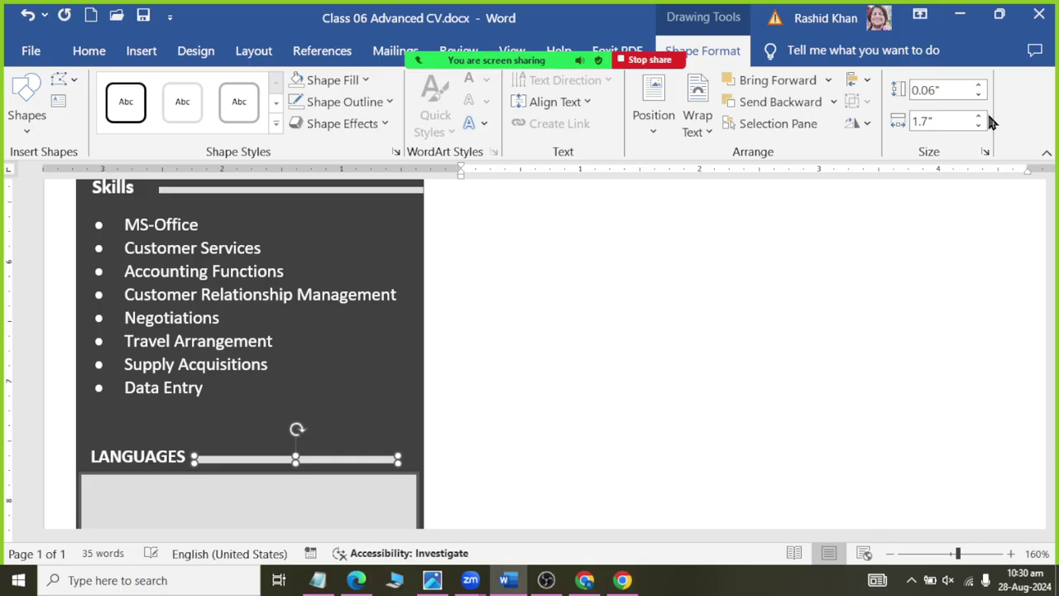
key(ctrl+Left)
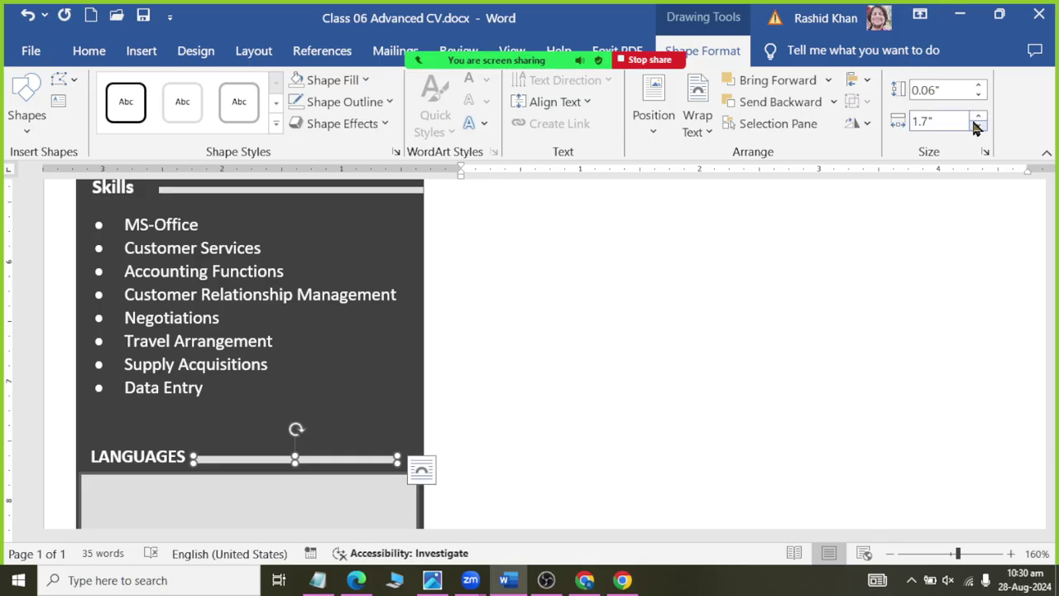
click(979, 118)
click(979, 117)
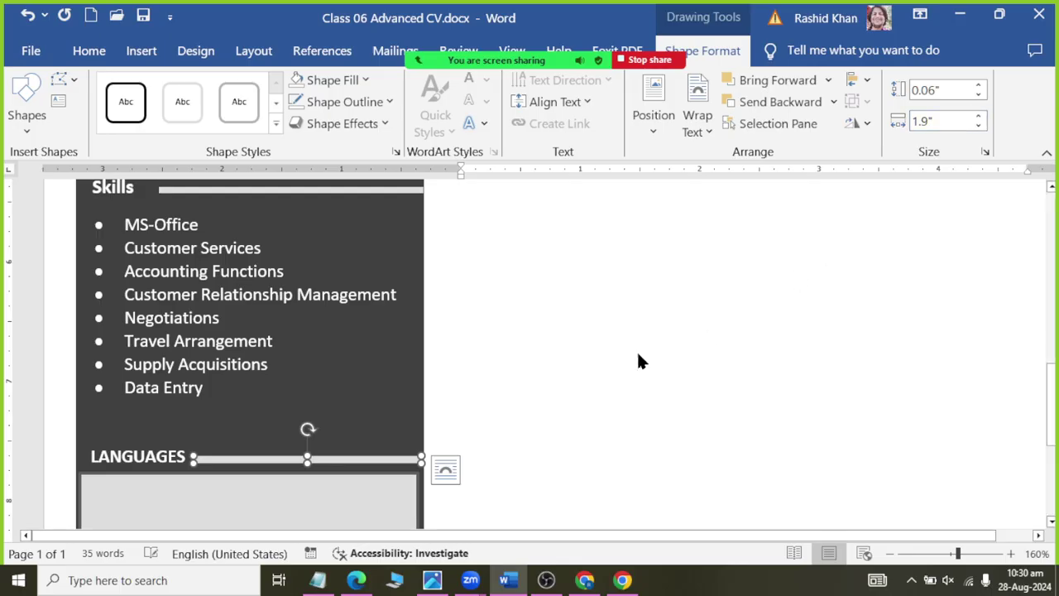
Step: Deselect the line and scroll the page to review the Languages section
click(427, 376)
scroll(428, 372, down, 2)
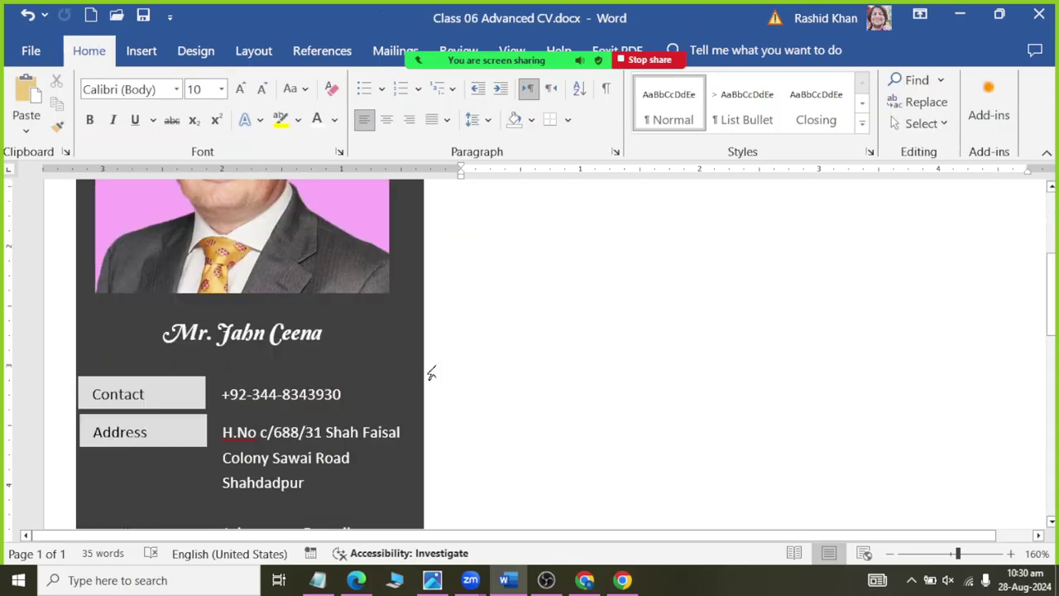
scroll(428, 372, down, 4)
scroll(428, 381, down, 1)
scroll(428, 389, down, 4)
scroll(428, 389, up, 2)
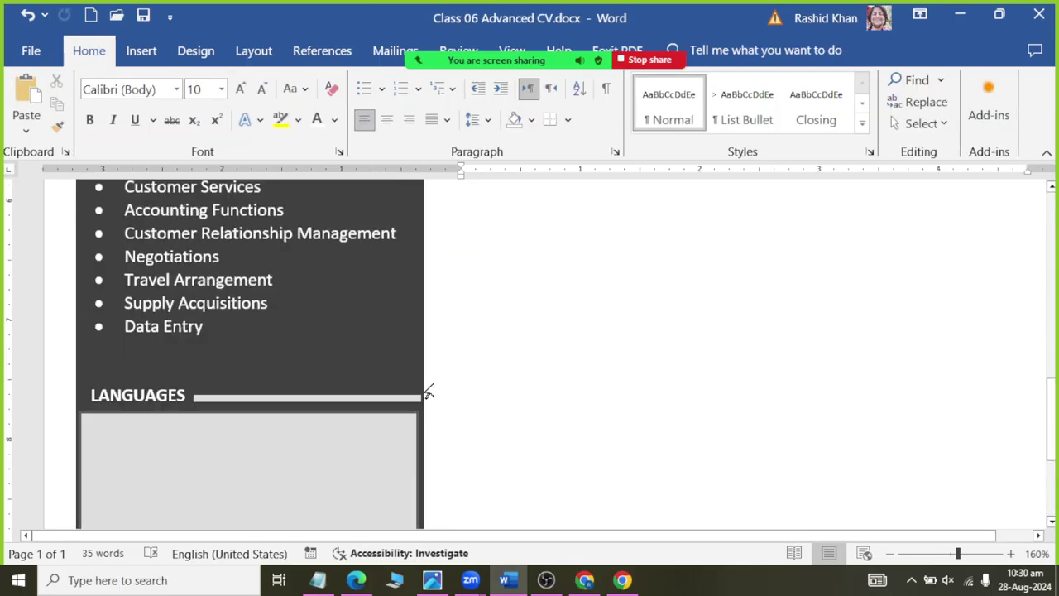
scroll(428, 390, up, 2)
scroll(427, 396, down, 1)
scroll(426, 398, up, 2)
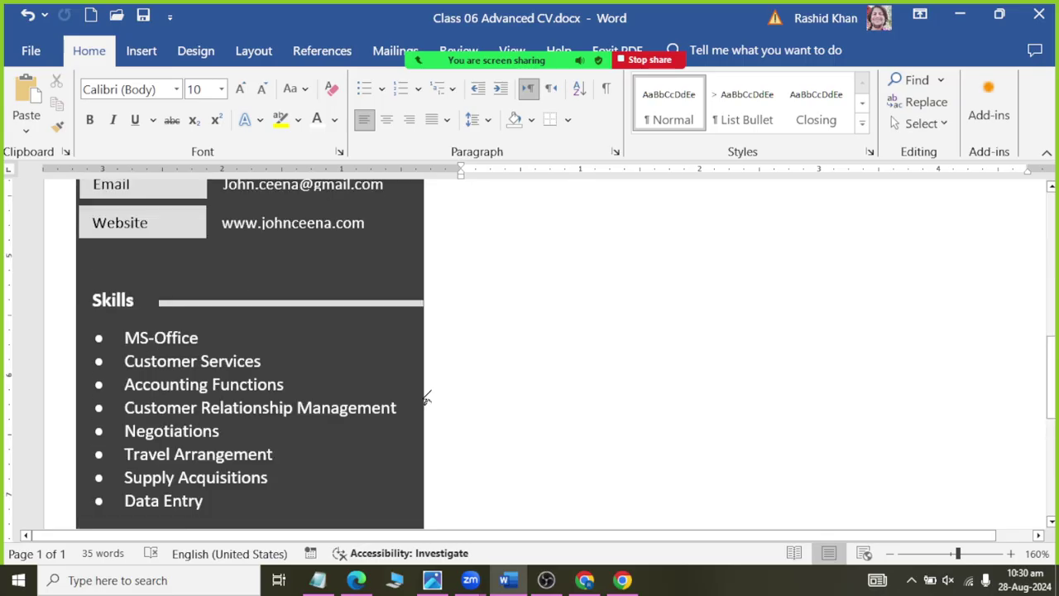
scroll(425, 397, down, 3)
scroll(423, 394, down, 3)
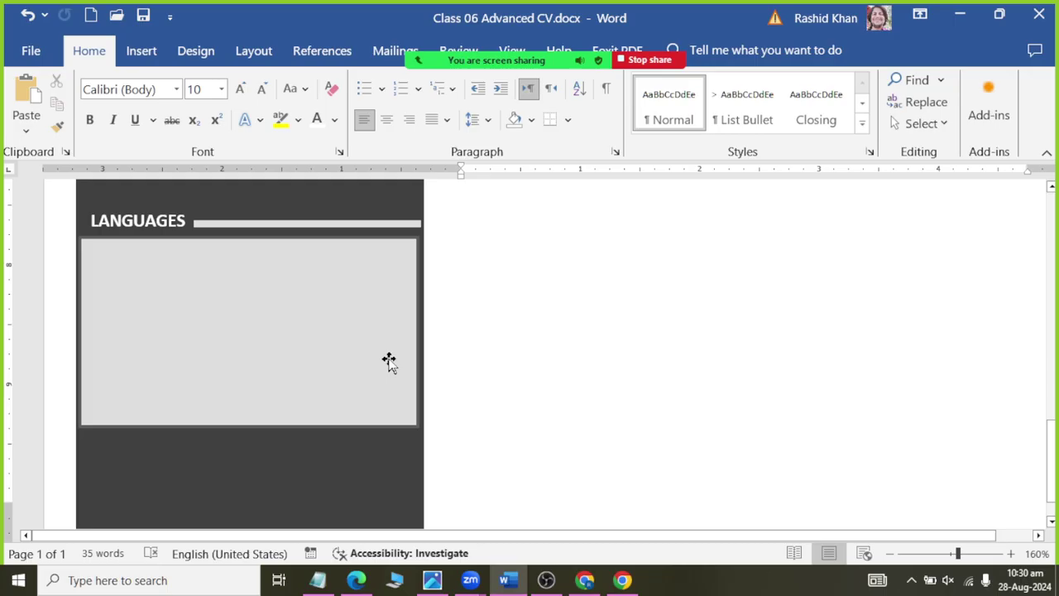
Step: Give the grey box under LANGUAGES No Outline and turn it into a text box with Add Text
click(342, 332)
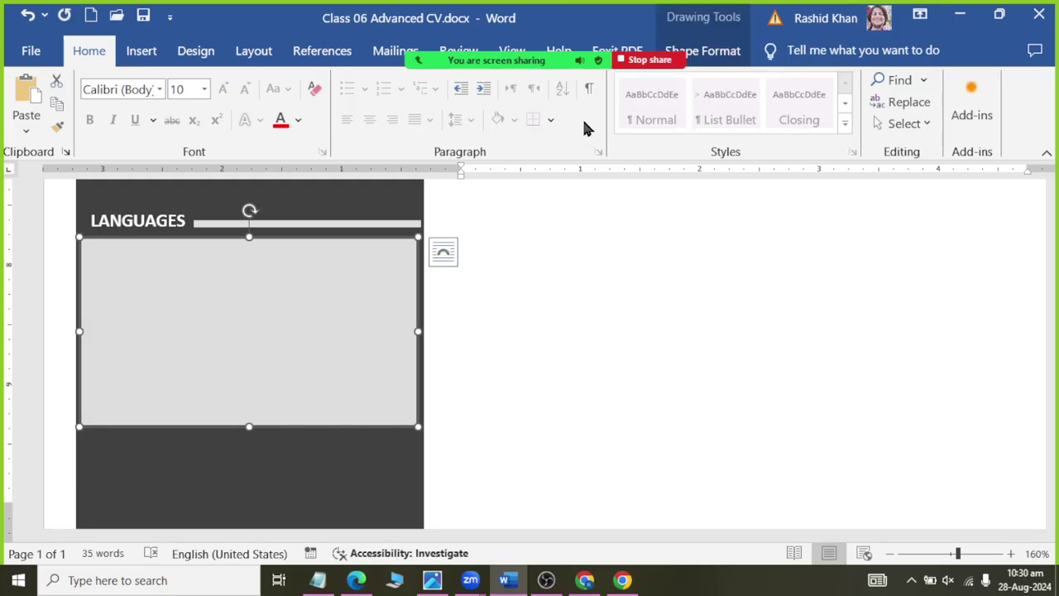
click(712, 52)
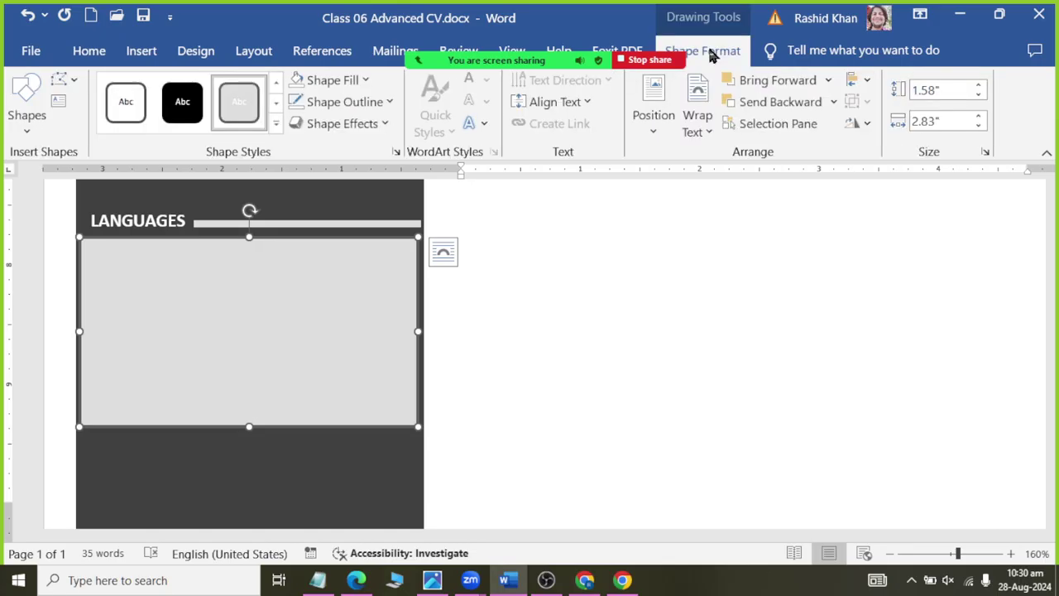
click(385, 104)
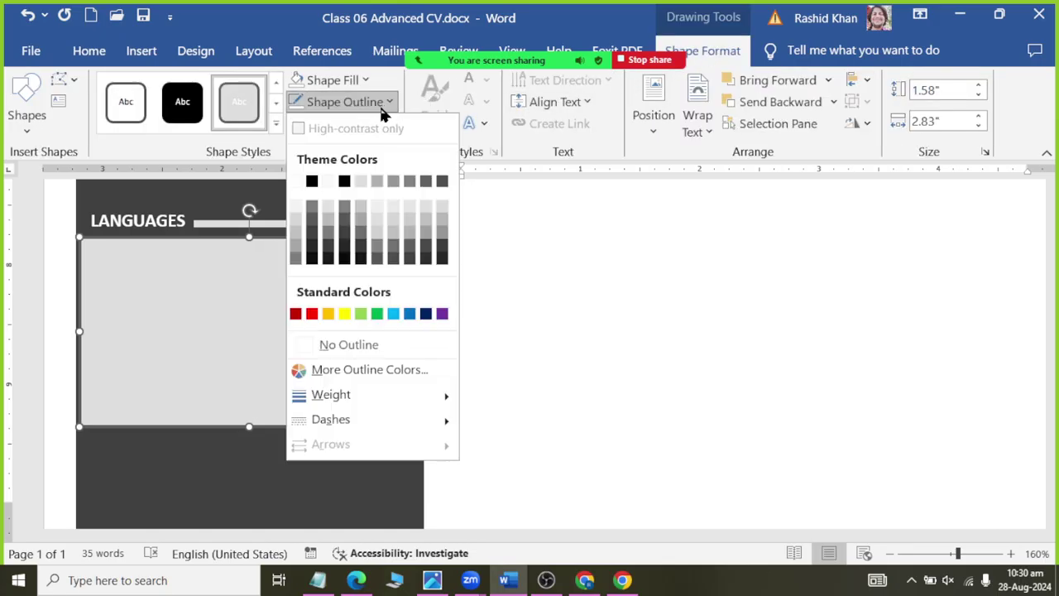
click(353, 346)
right_click(331, 276)
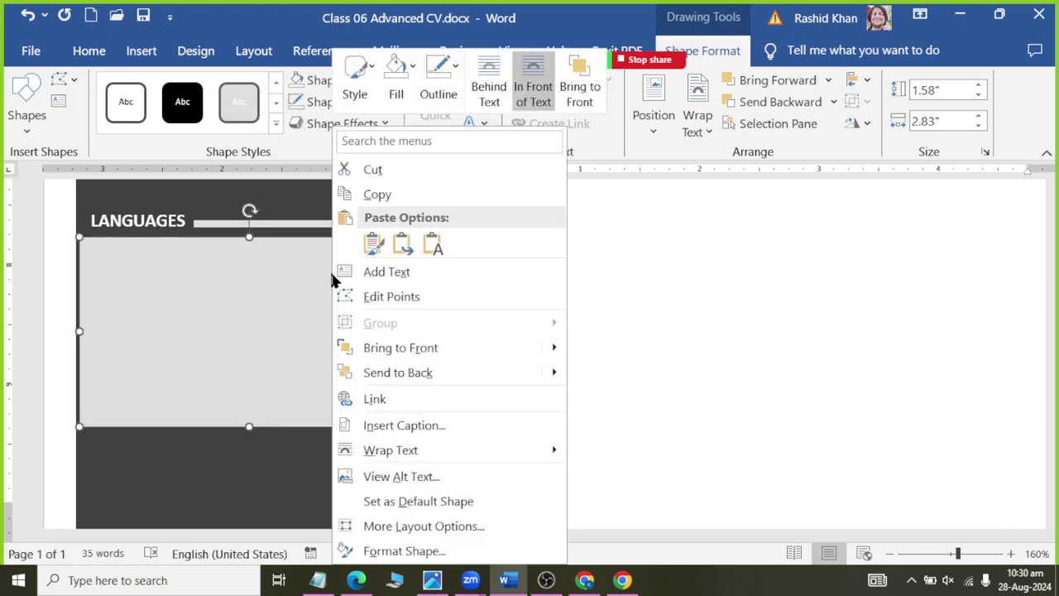
click(372, 273)
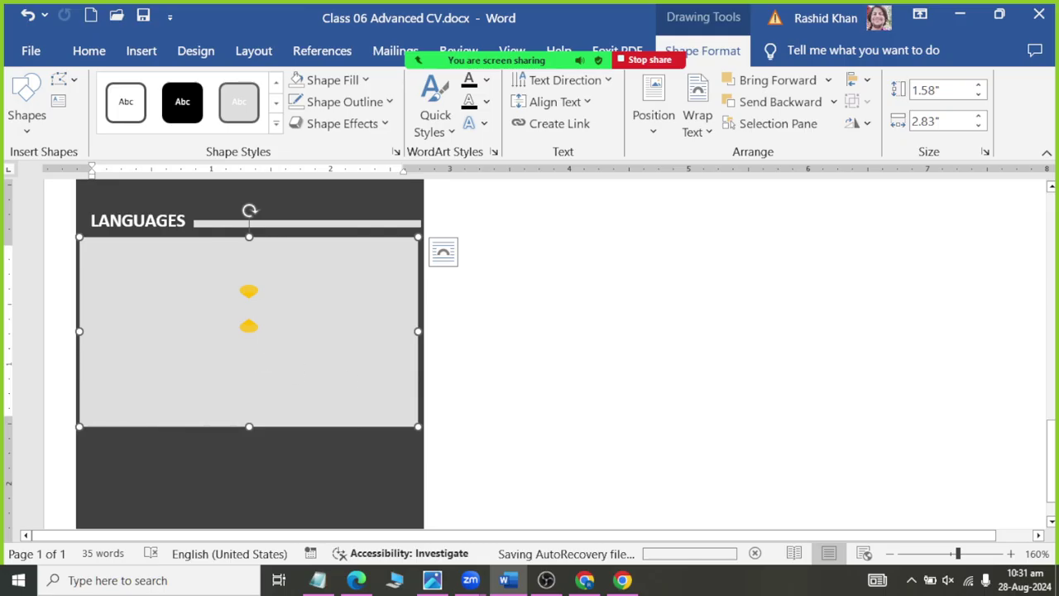
Step: Align the grey box's text to the top and left, then check the reference resume image
click(603, 80)
click(604, 80)
click(587, 101)
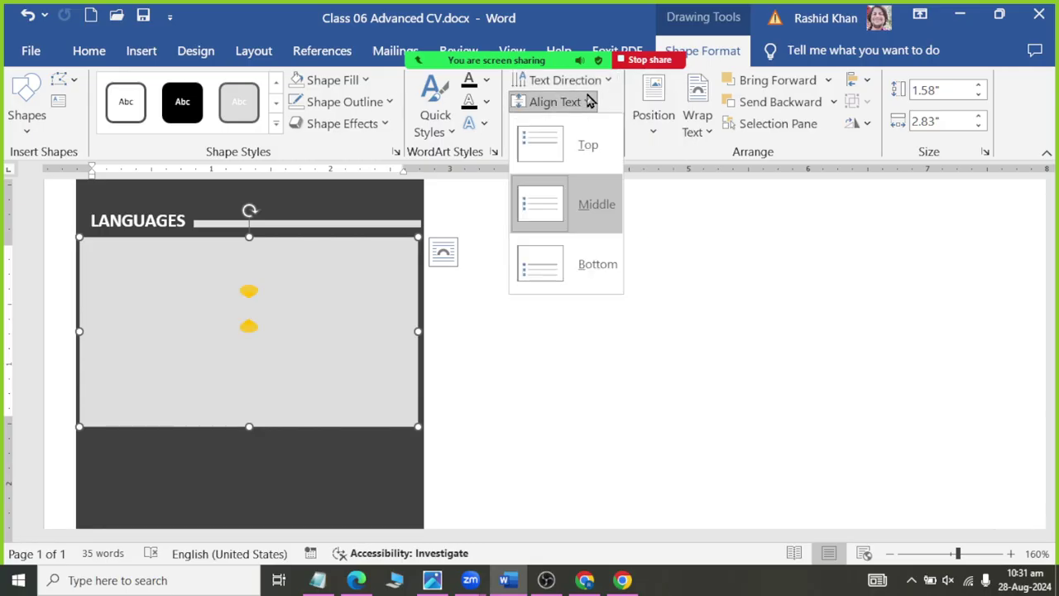
click(577, 146)
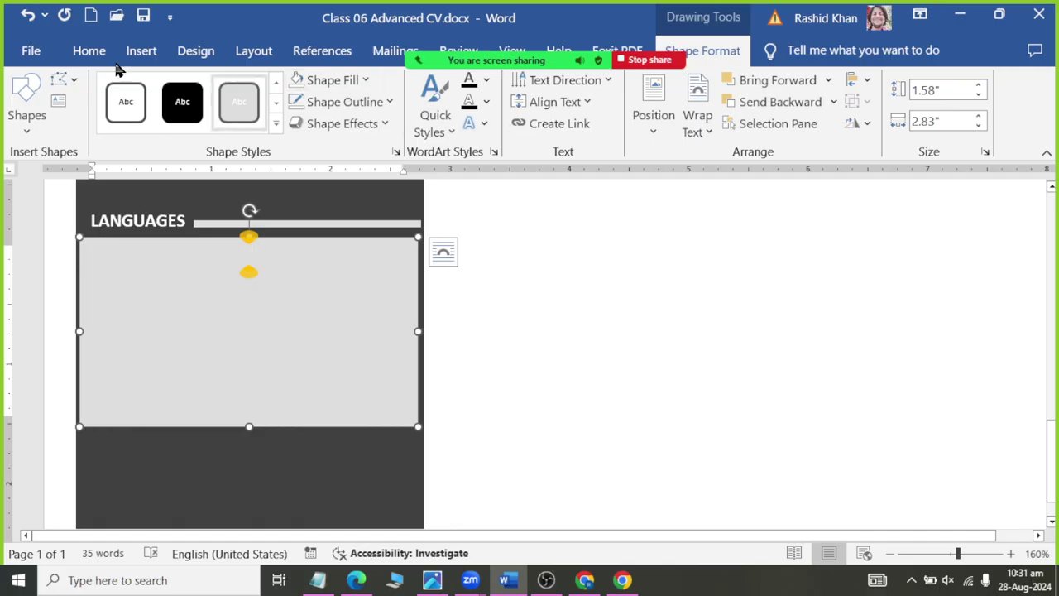
click(76, 53)
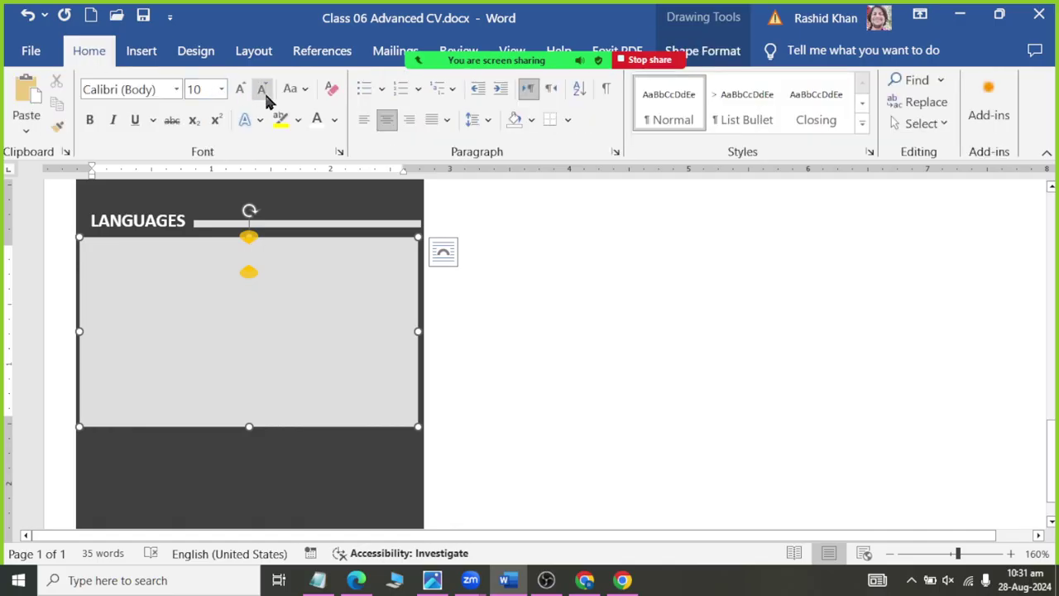
click(365, 119)
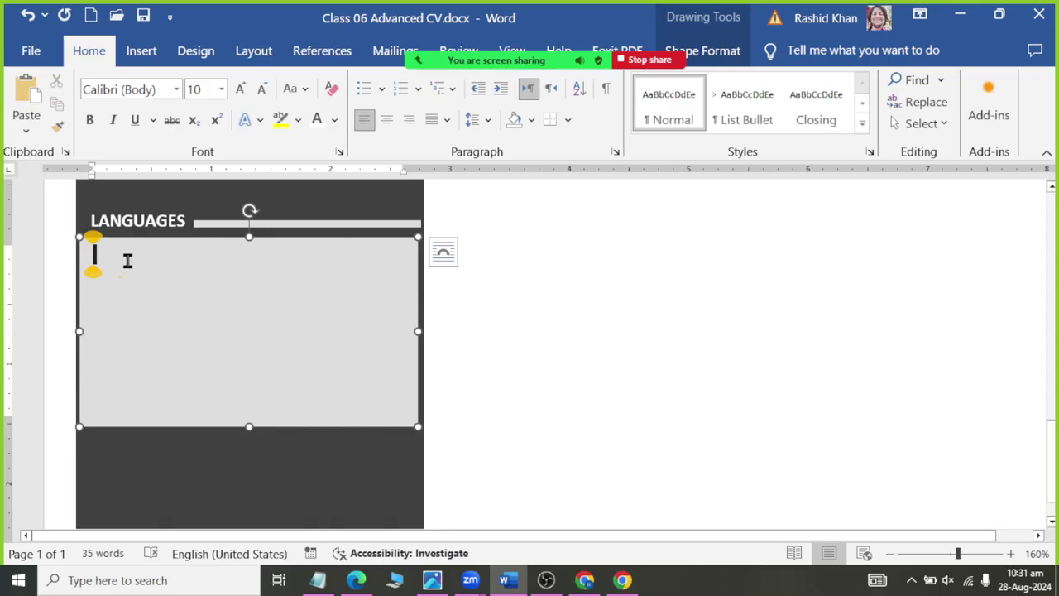
click(432, 580)
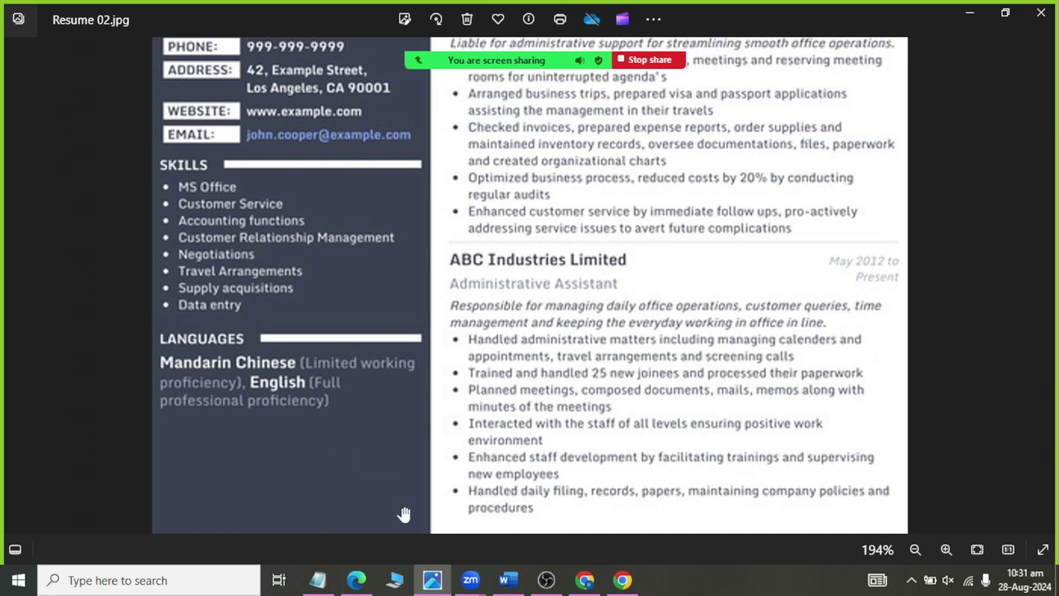
click(432, 581)
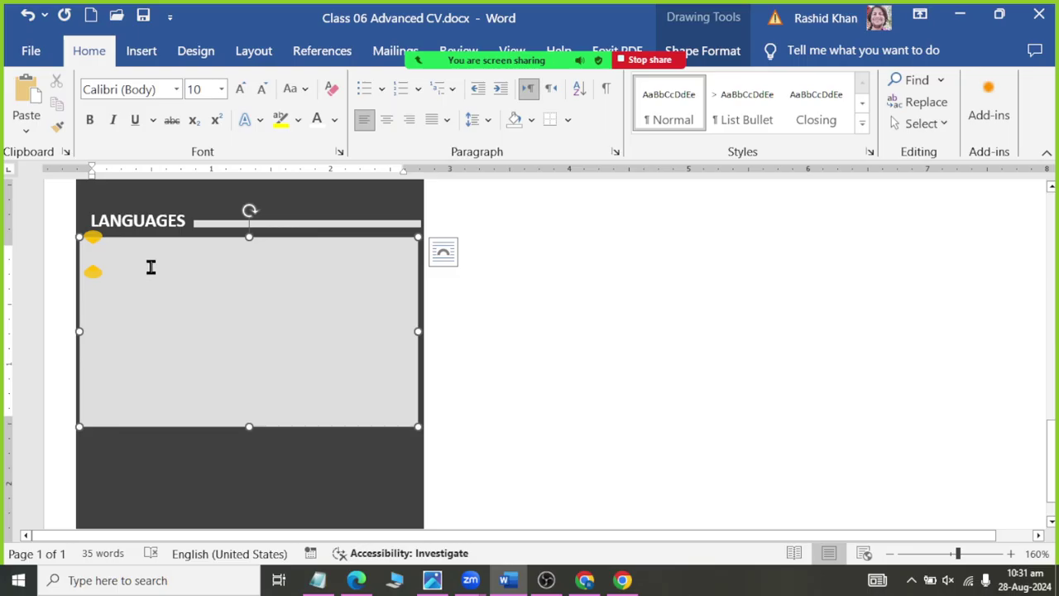
Step: Type English (Proficient), Urdu (Proficient) and Sindhi (Proficient) on separate lines in the box
text(En)
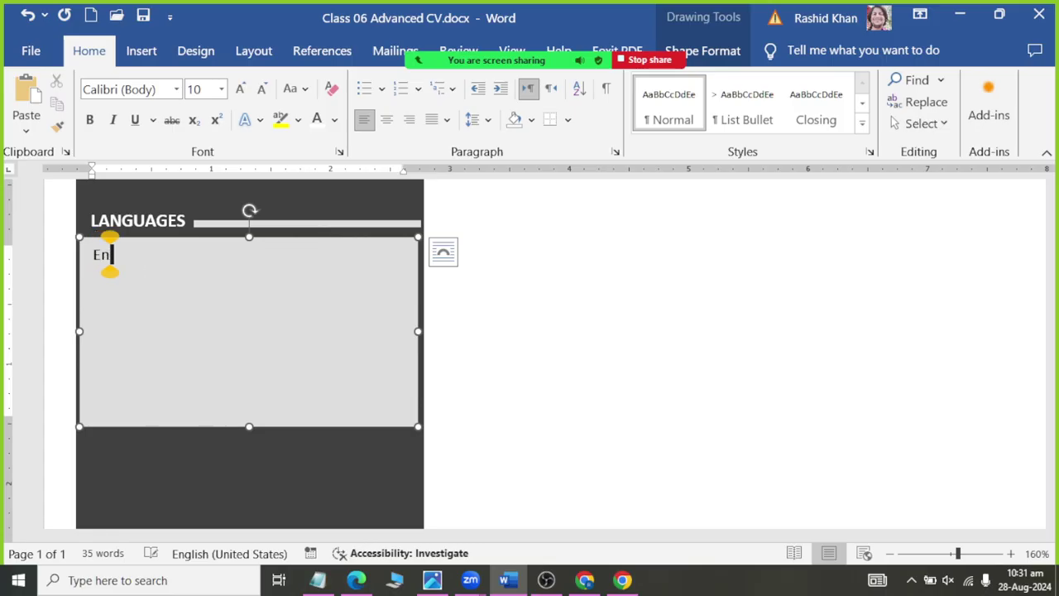
key(BackSpace)
text(ngli)
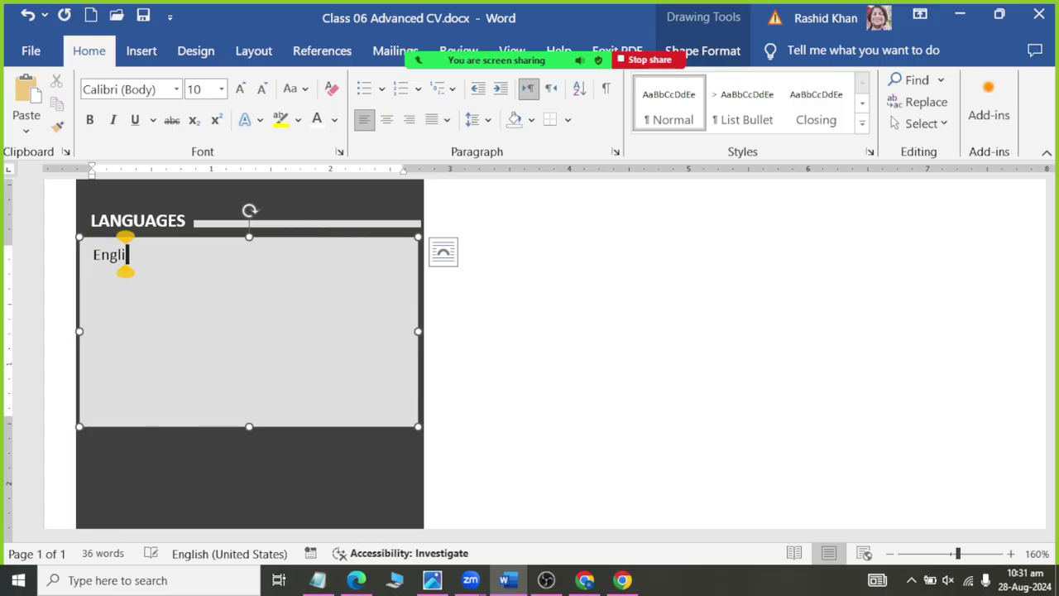
text(sh (Pro)
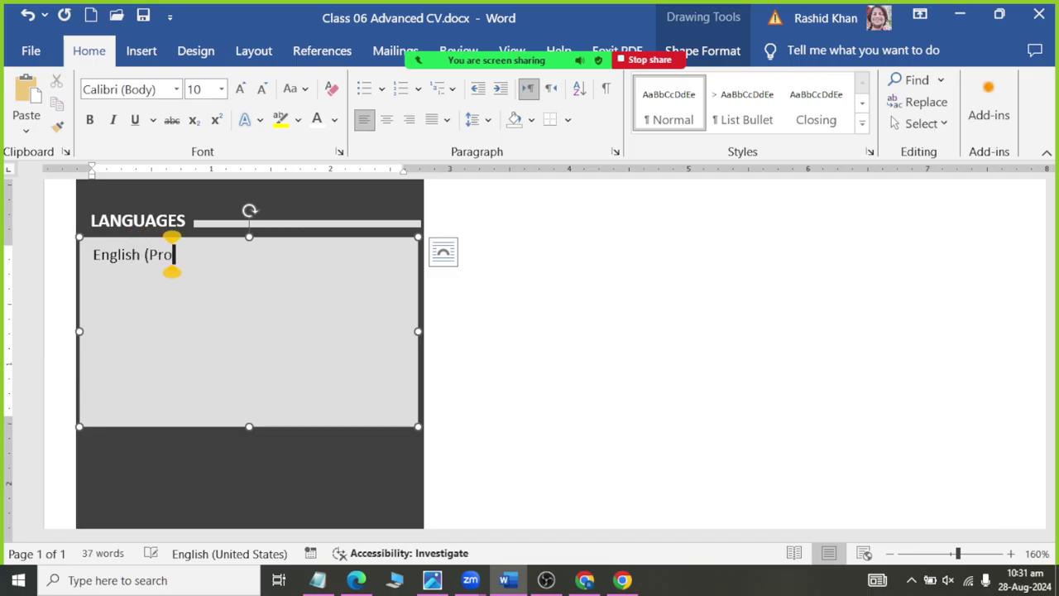
text(ficient))
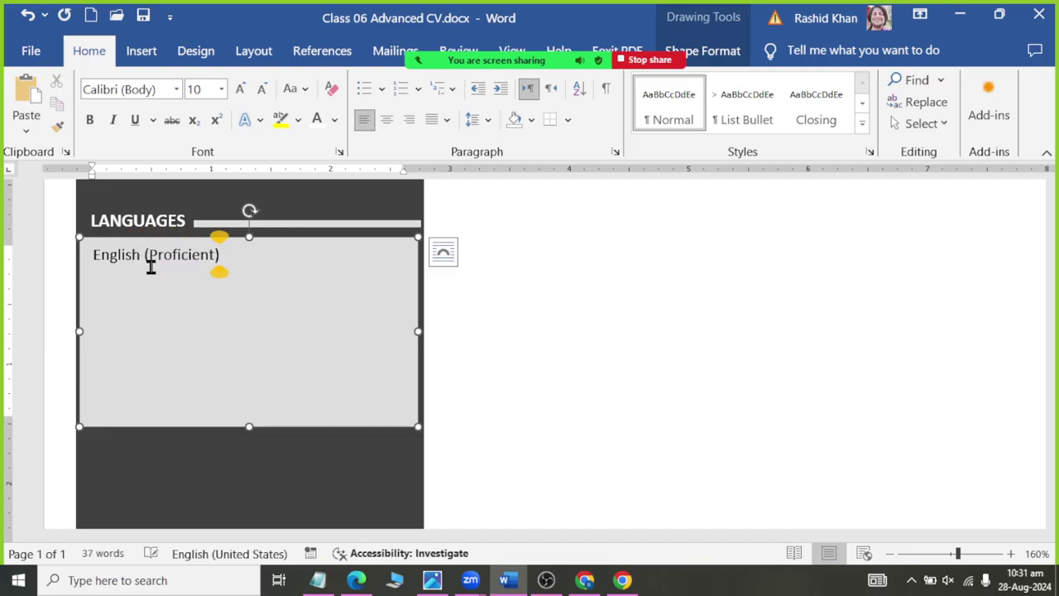
key(Return)
key(Return)
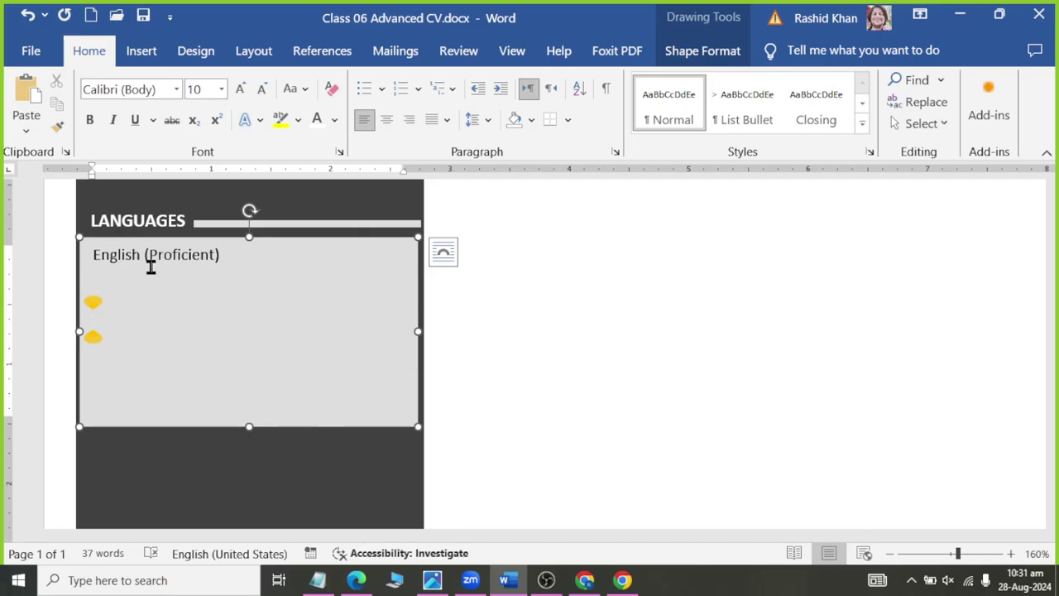
text(Ur)
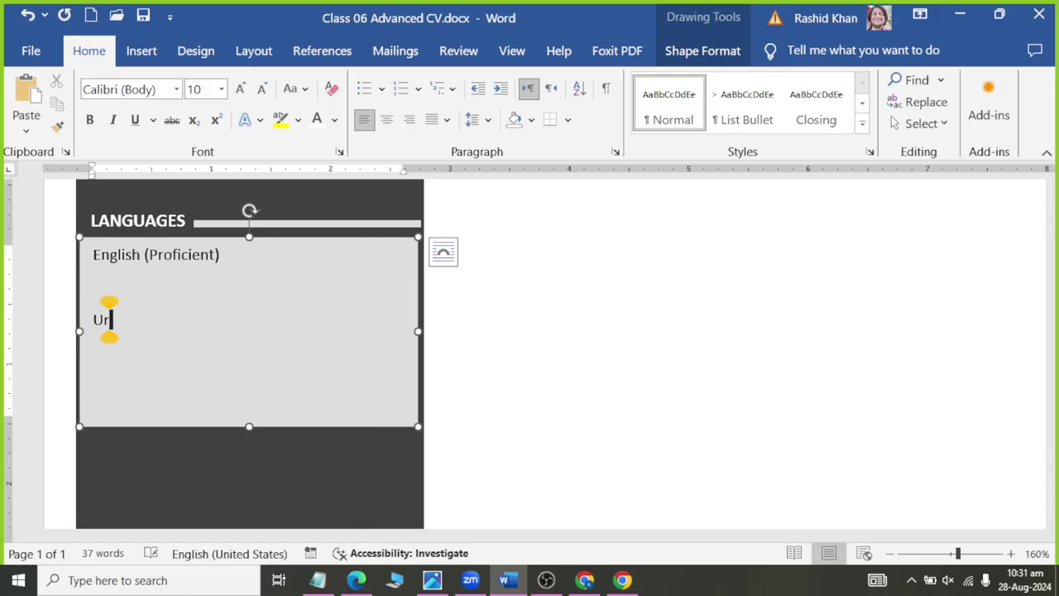
text(du (Pr)
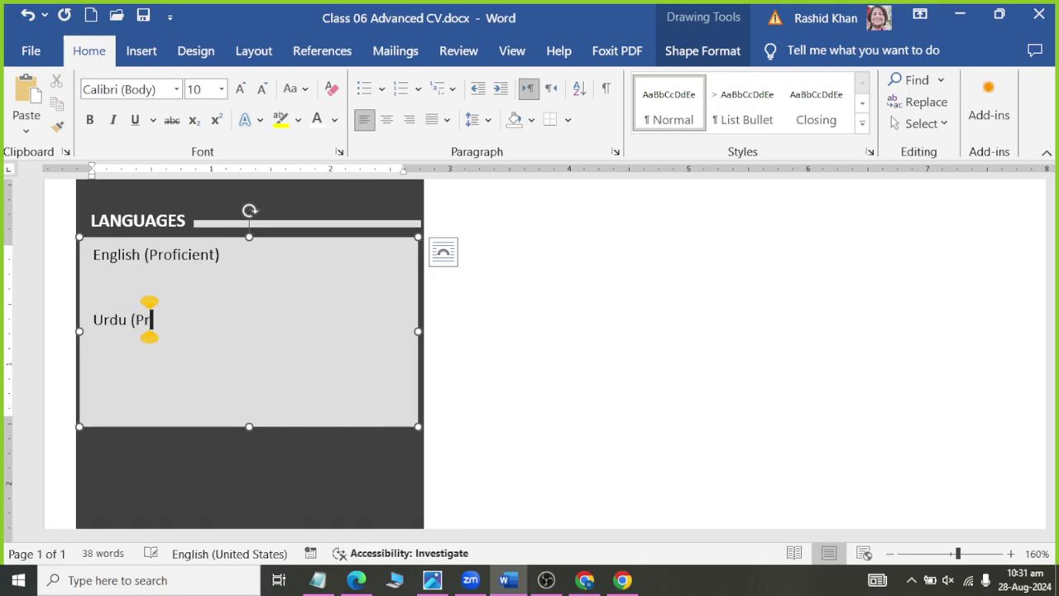
text(oficient)
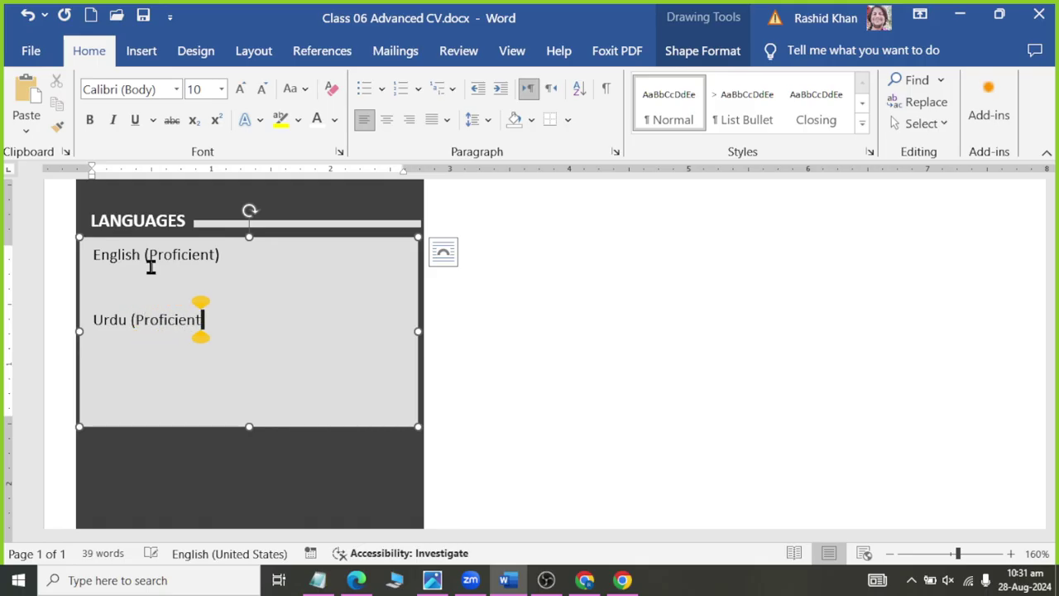
text())
key(Return)
key(Return)
text(Sindhi ()
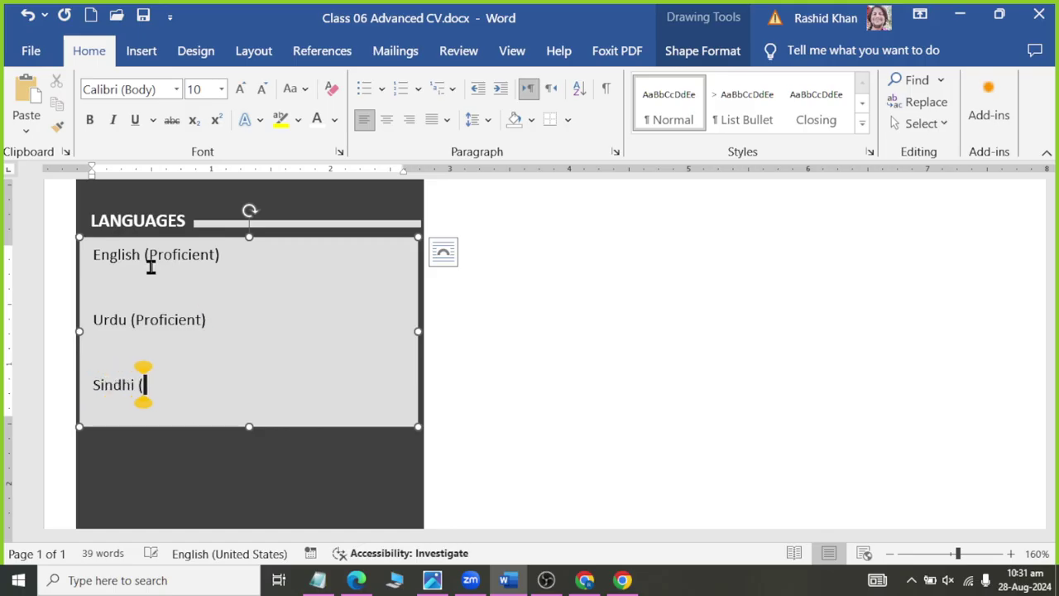
text(Proficient)
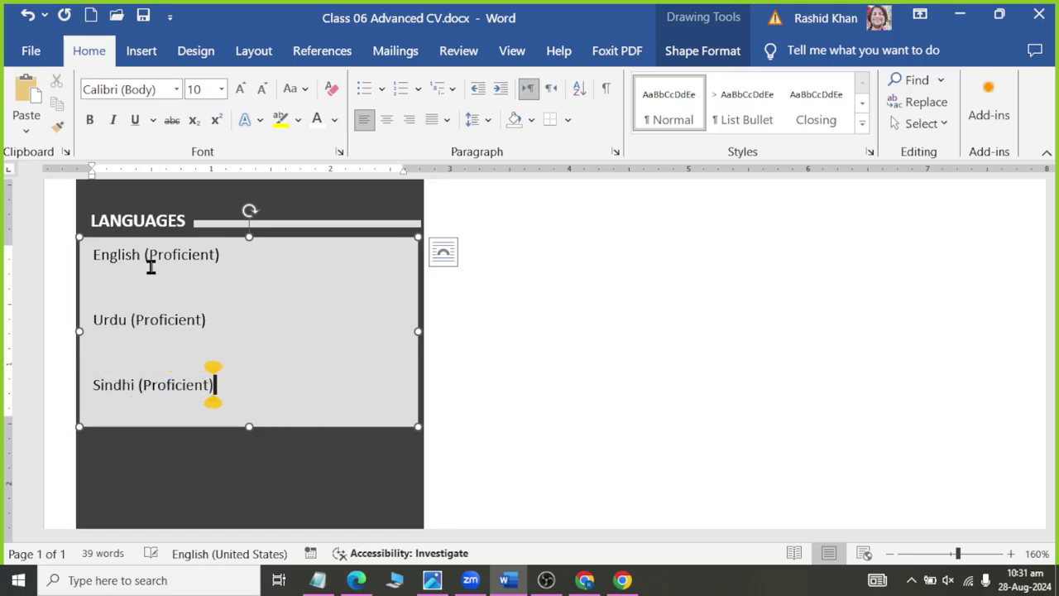
text())
key(Return)
key(Return)
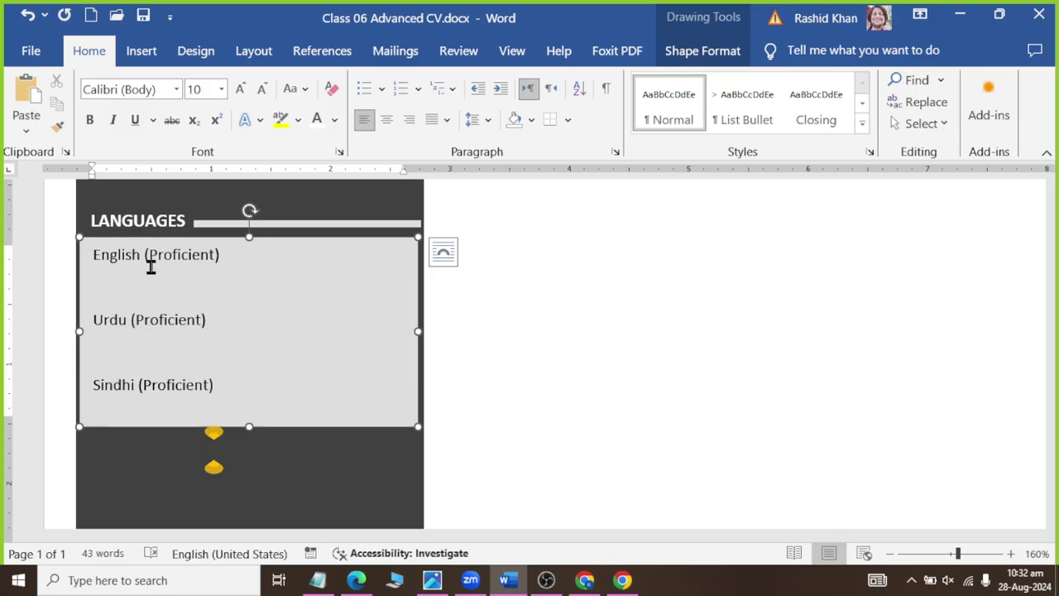
Step: Type CTRL + A at the top of the right column and indent it with a tab
click(221, 311)
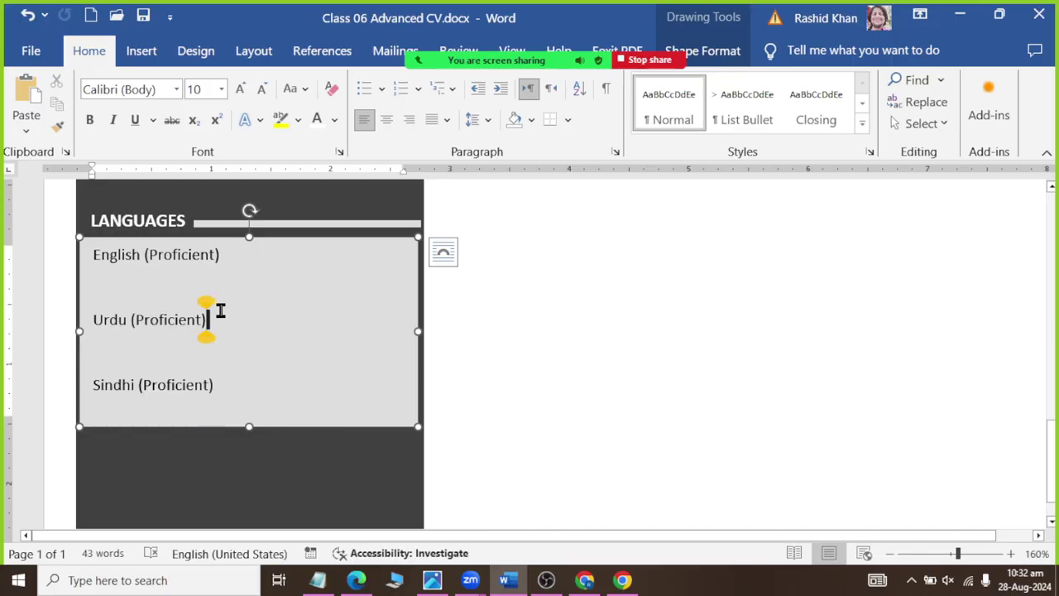
key(ctrl+Home)
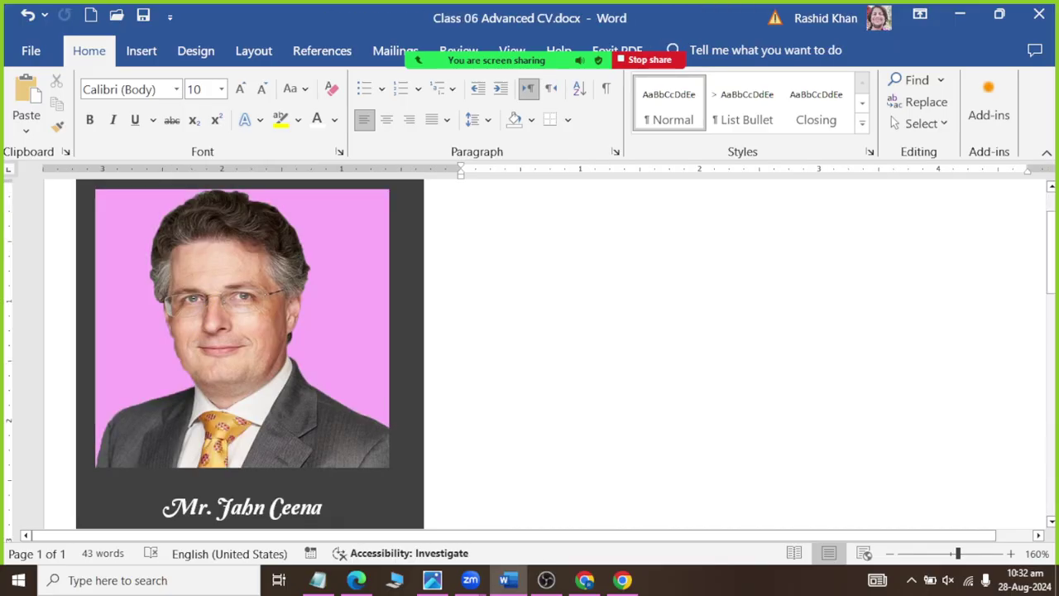
text(CTRL +)
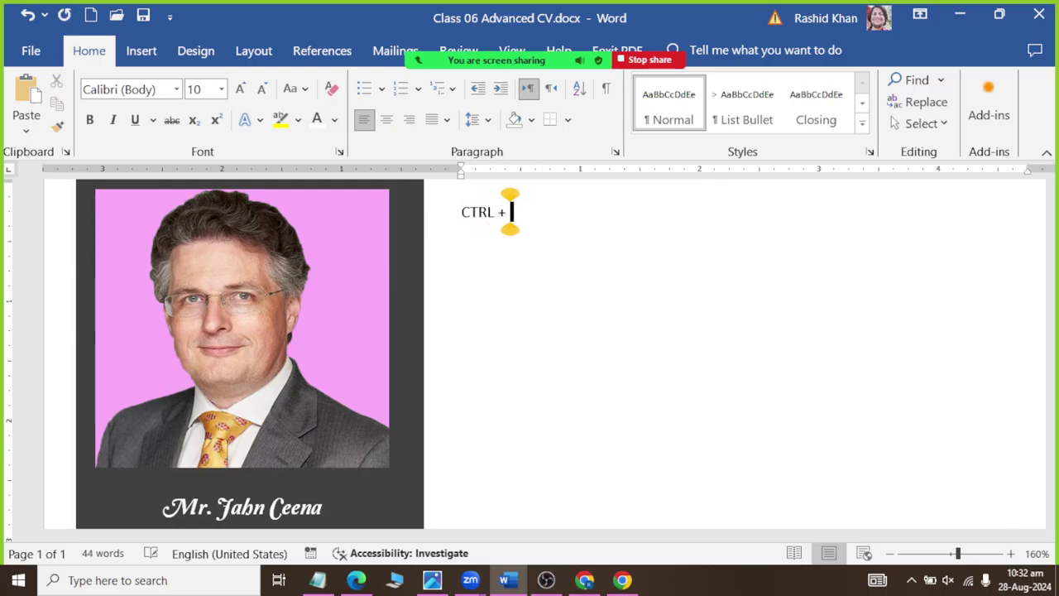
text( A)
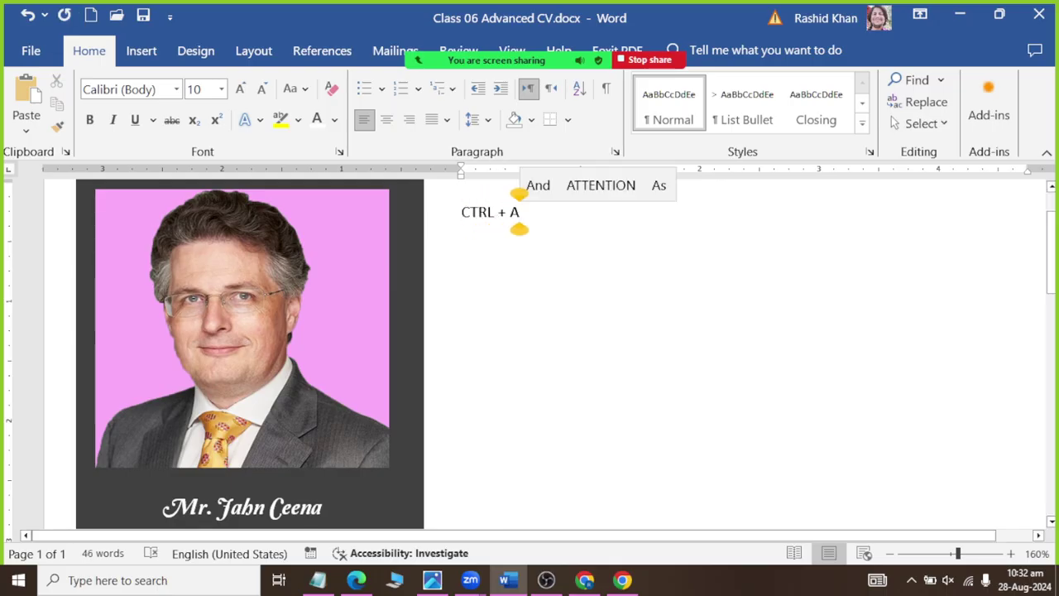
key(ctrl+a)
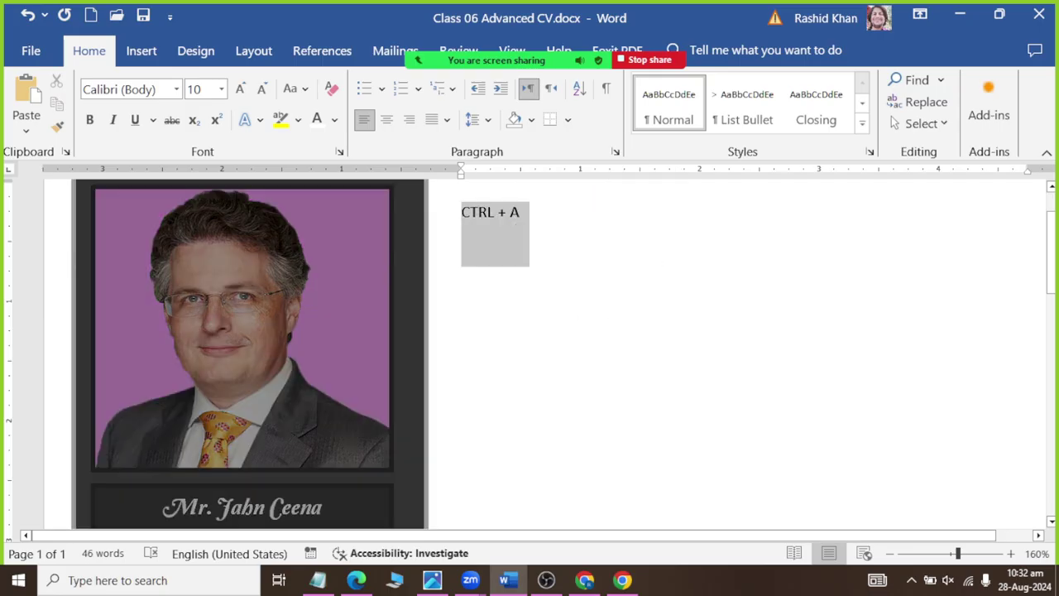
click(476, 212)
key(ctrl+a)
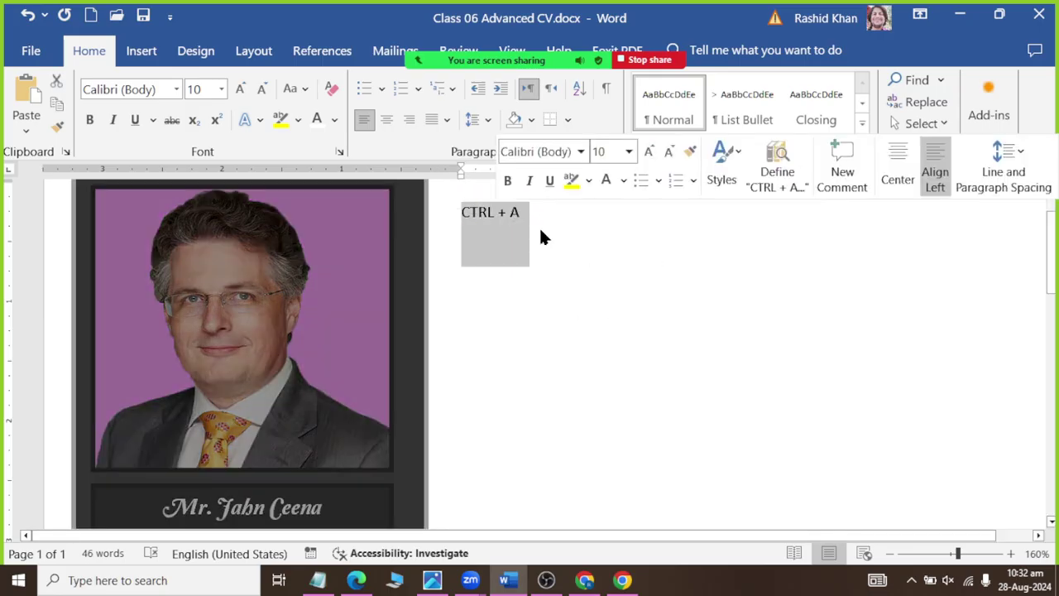
click(541, 212)
click(470, 213)
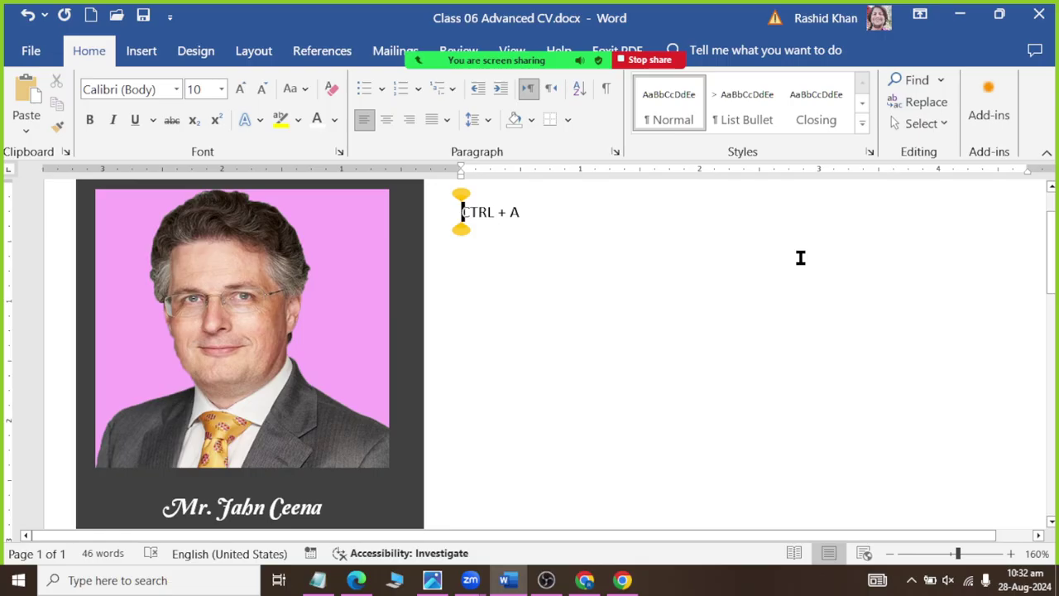
key(Tab)
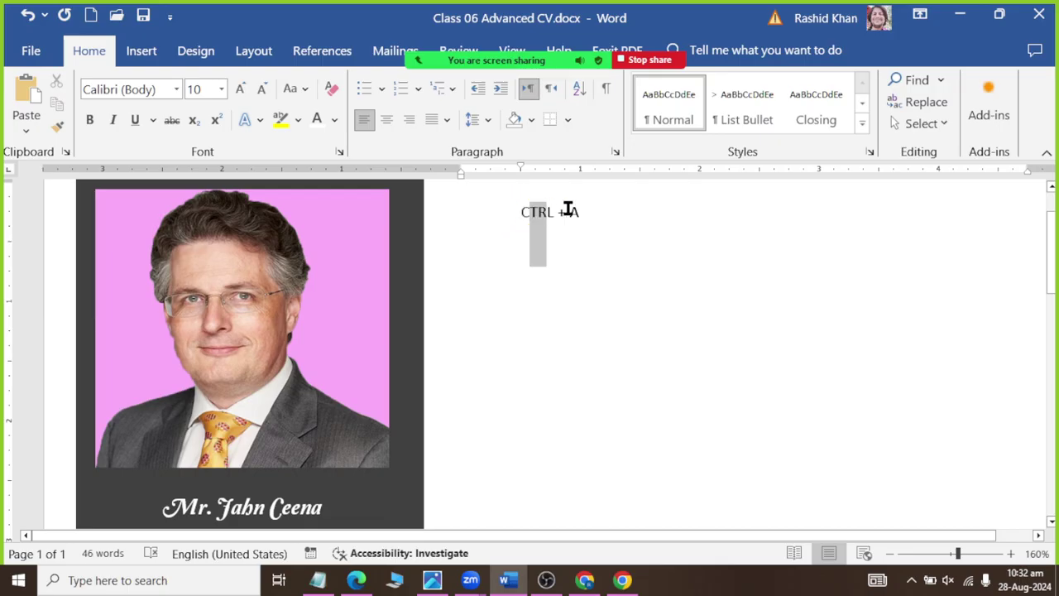
key(ctrl+a)
click(580, 212)
key(ctrl+a)
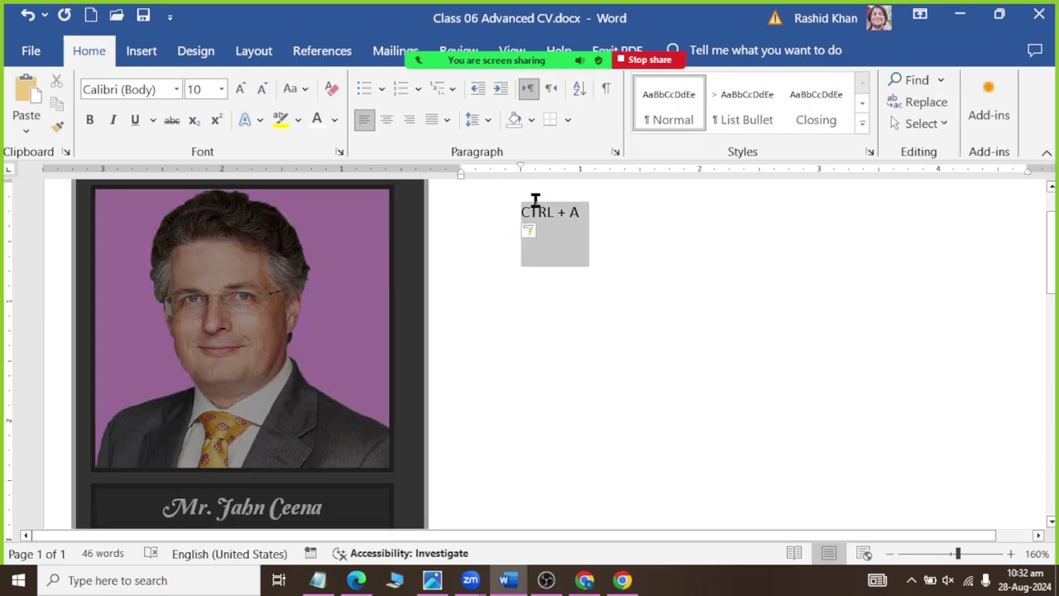
click(530, 213)
click(596, 213)
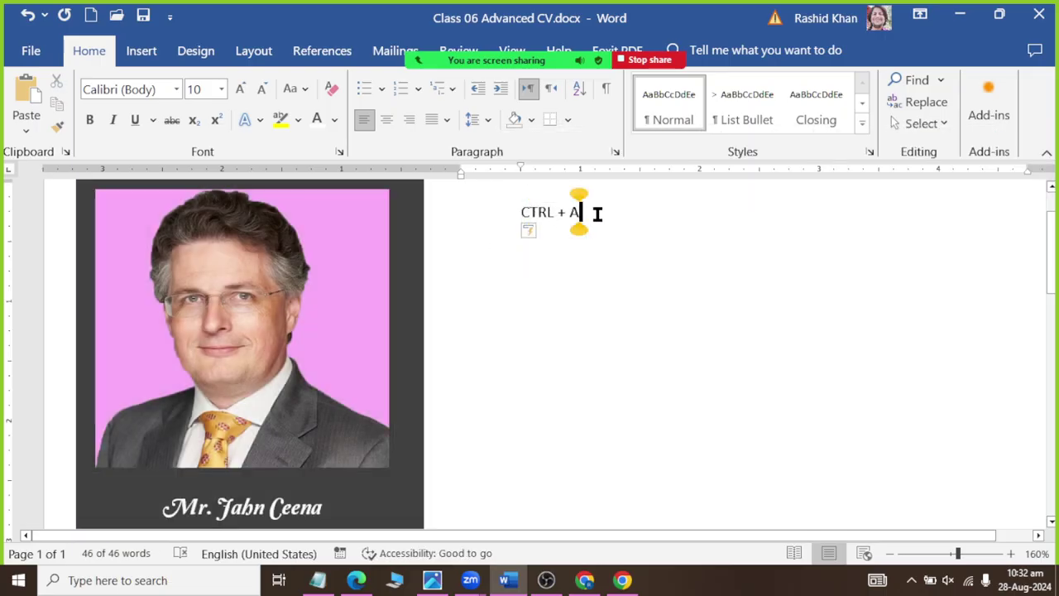
key(ctrl+a)
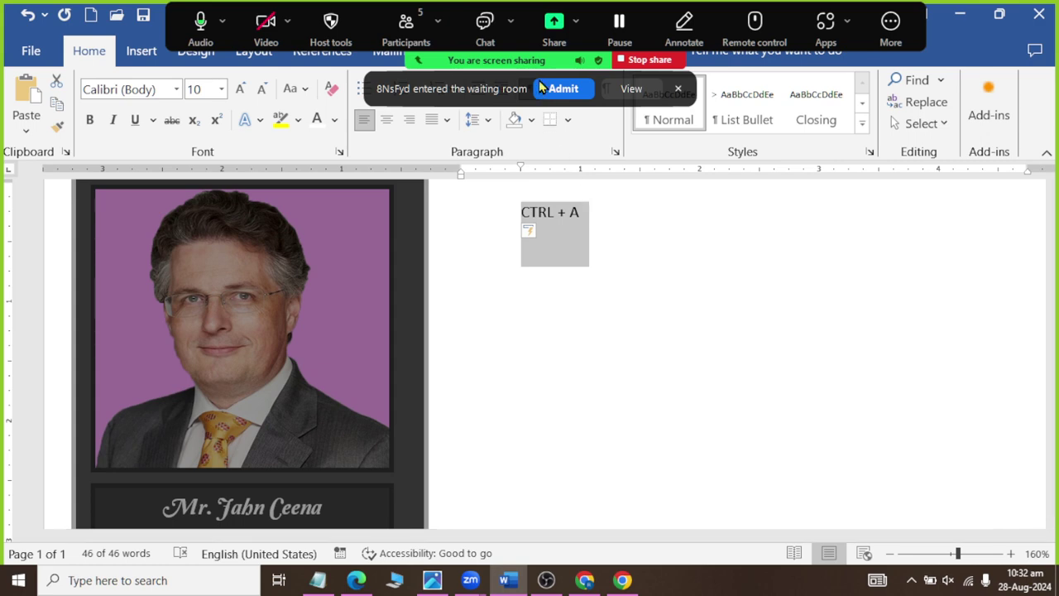
click(578, 213)
key(ctrl+a)
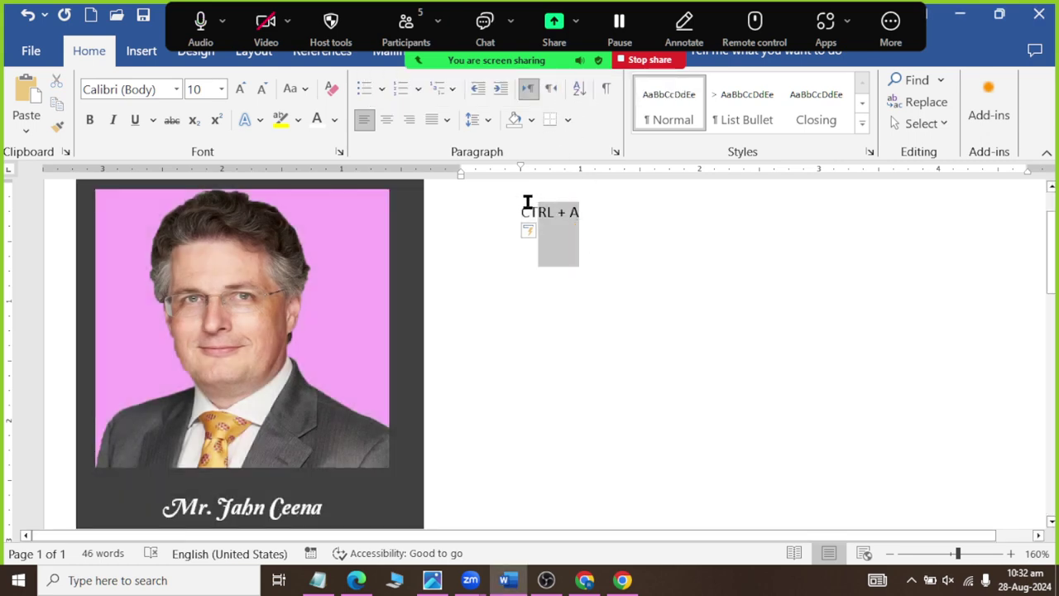
Step: Apply the Name style from the Styles gallery to the CTRL + A line
click(862, 124)
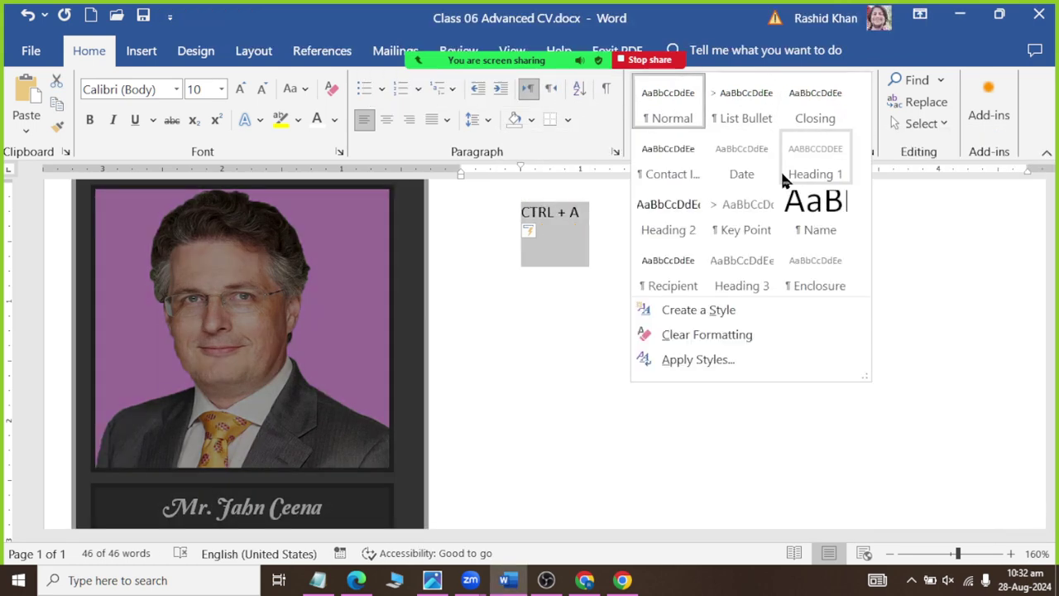
click(828, 213)
click(675, 233)
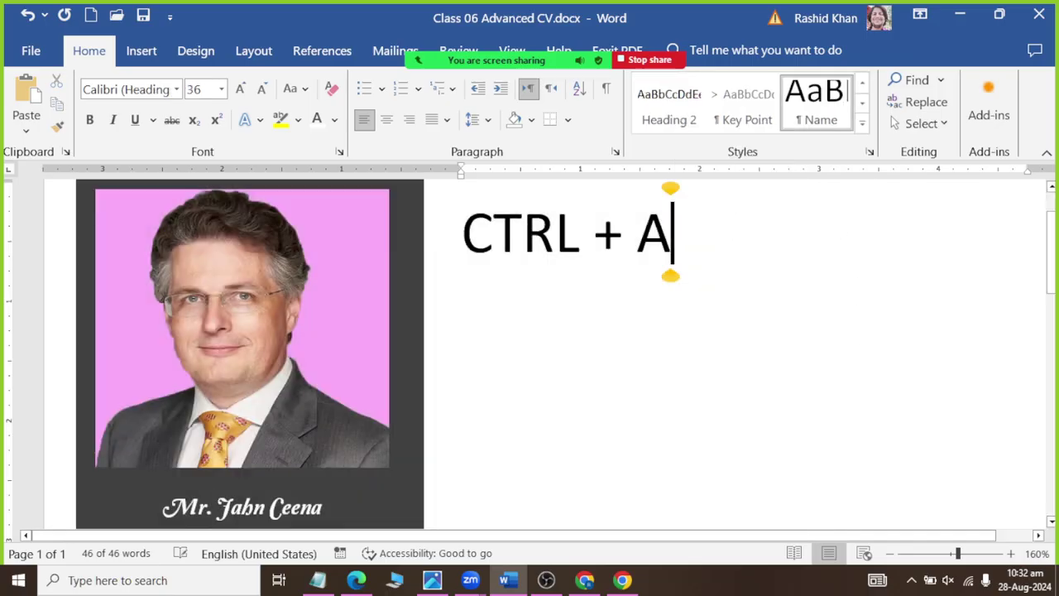
scroll(546, 347, down, 5)
scroll(546, 348, up, 5)
key(Left)
key(Left)
key(Left)
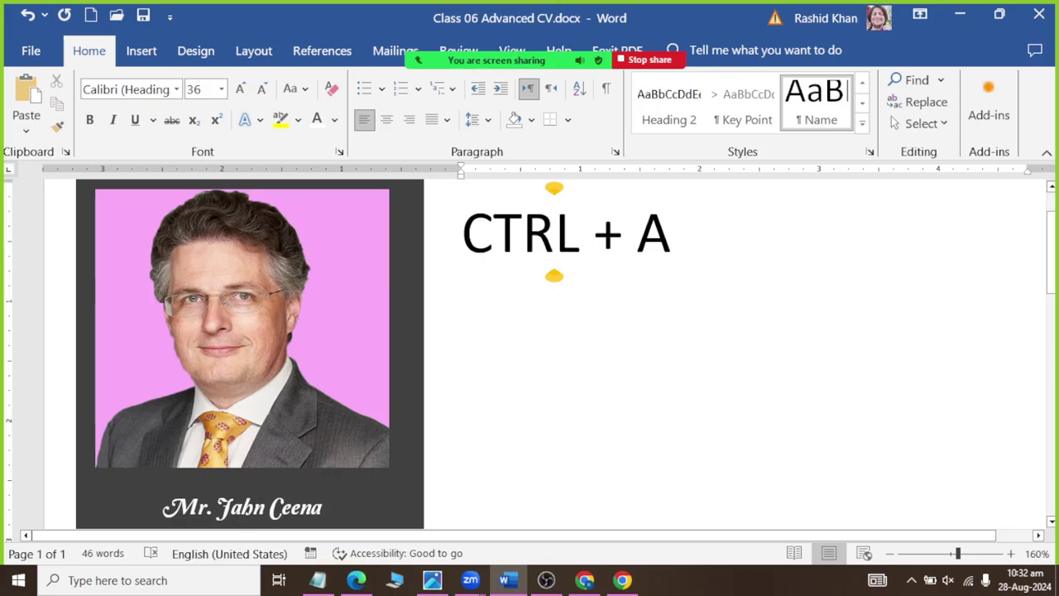
Step: Select all the language lines in the Languages box
scroll(546, 348, down, 5)
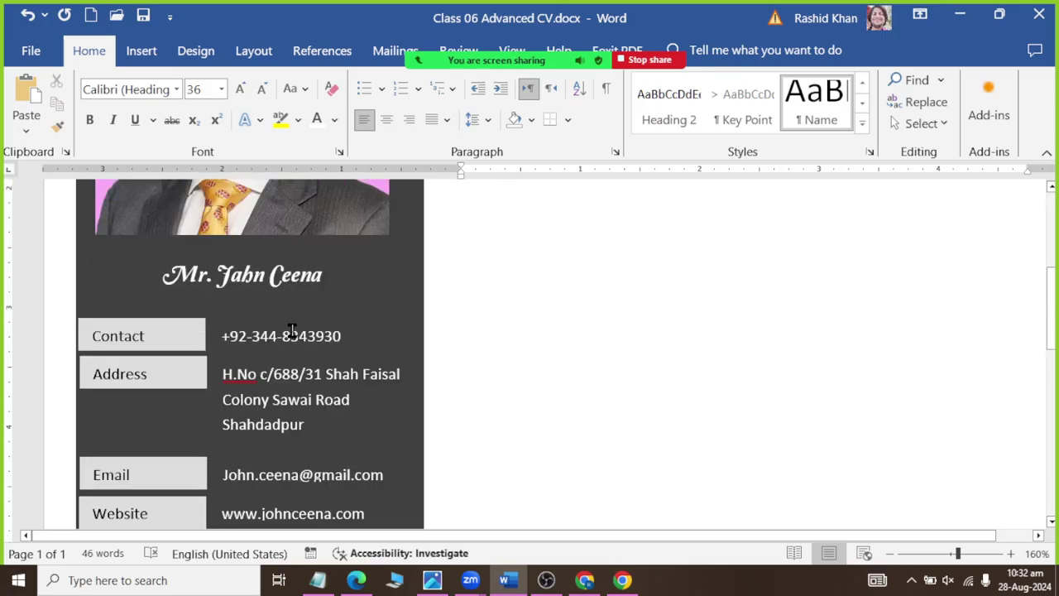
scroll(290, 331, down, 10)
scroll(286, 335, down, 4)
scroll(248, 356, down, 1)
click(206, 377)
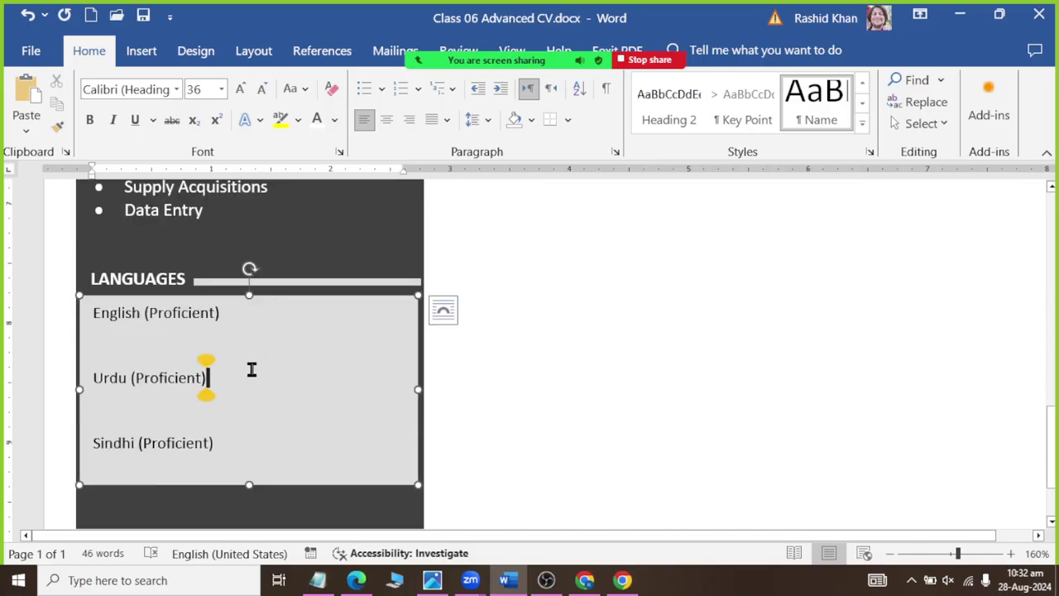
key(ctrl+a)
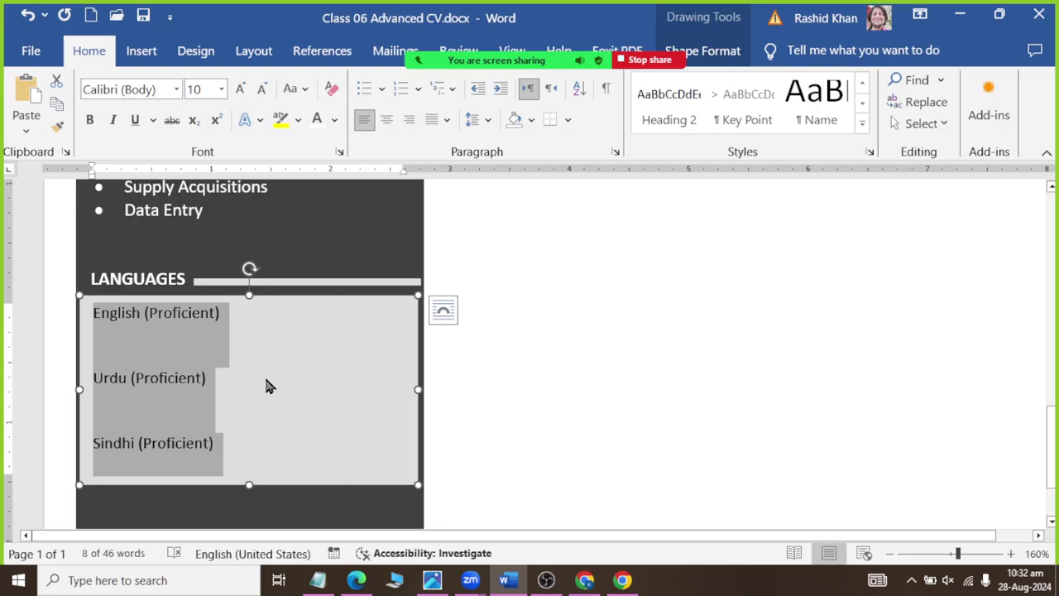
Step: Reduce the language lines' Spacing After to 0 pt on the Layout tab
click(245, 53)
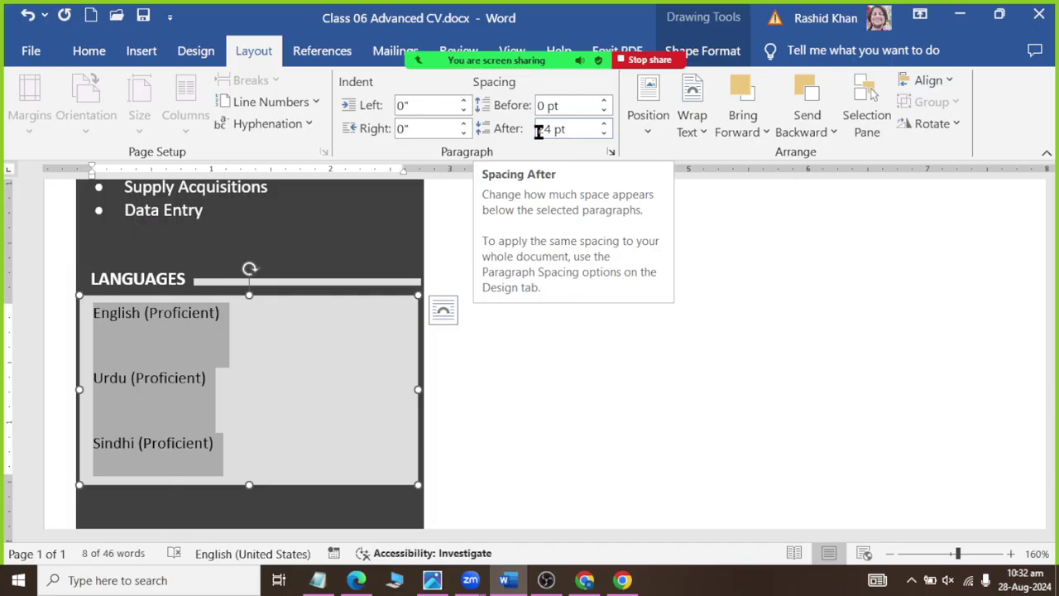
click(603, 134)
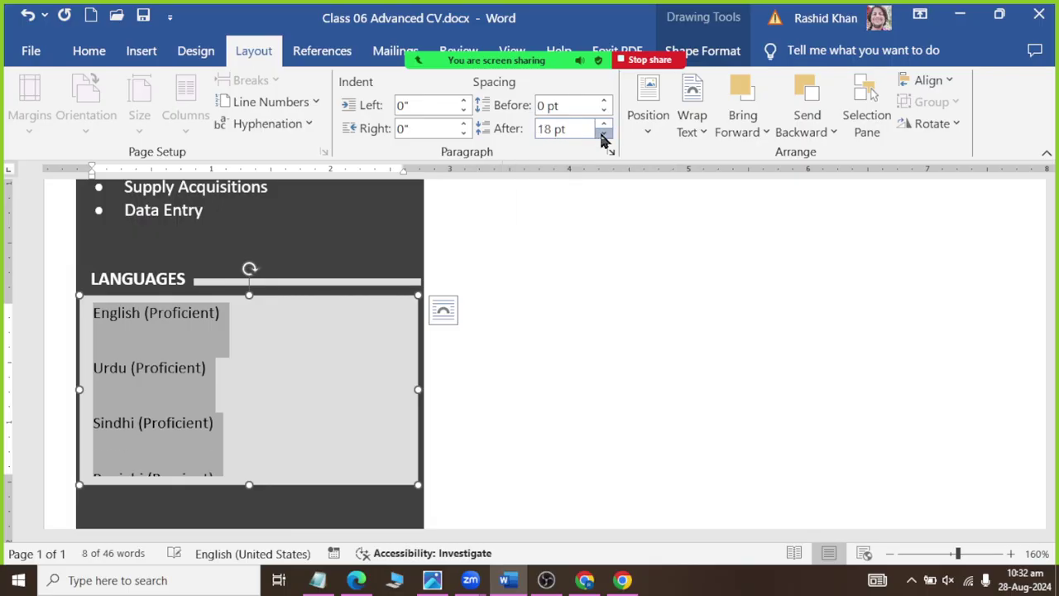
click(603, 135)
click(603, 135)
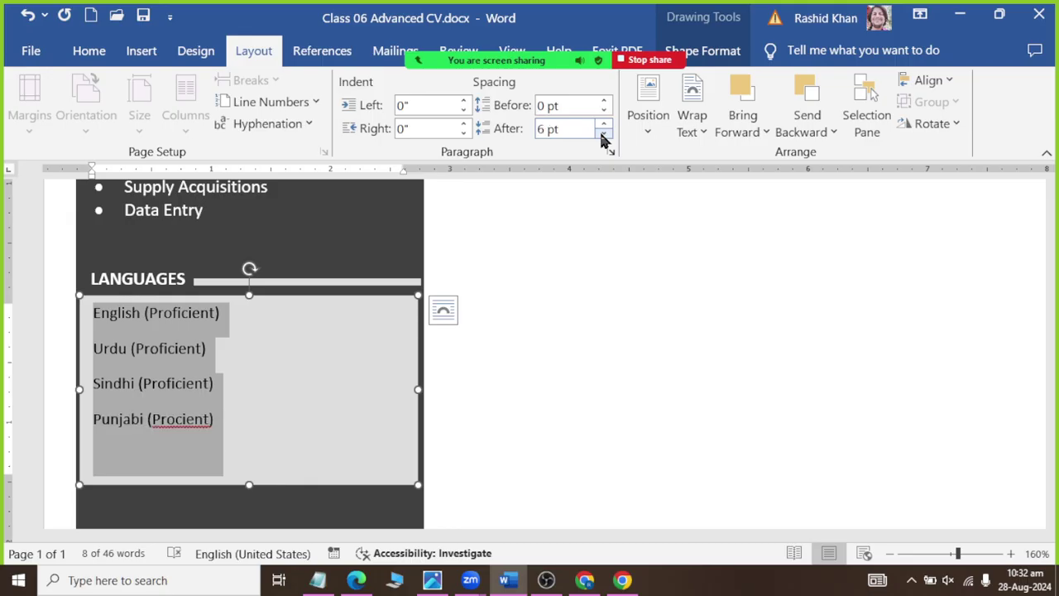
click(603, 135)
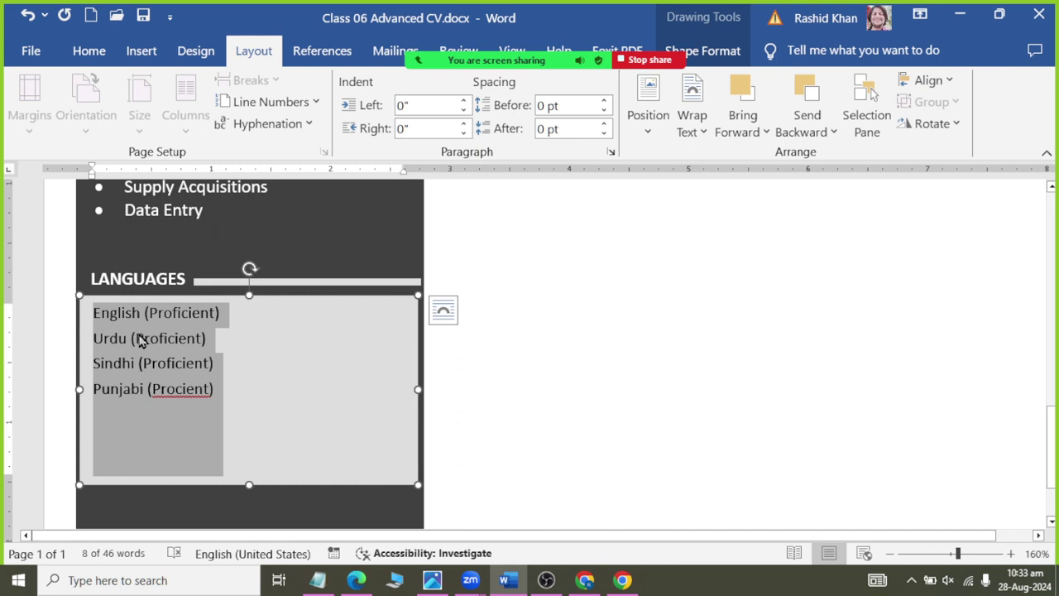
Step: Correct 'Procient' to 'Proficient' so the last line reads Punjabi (Proficient)
click(93, 53)
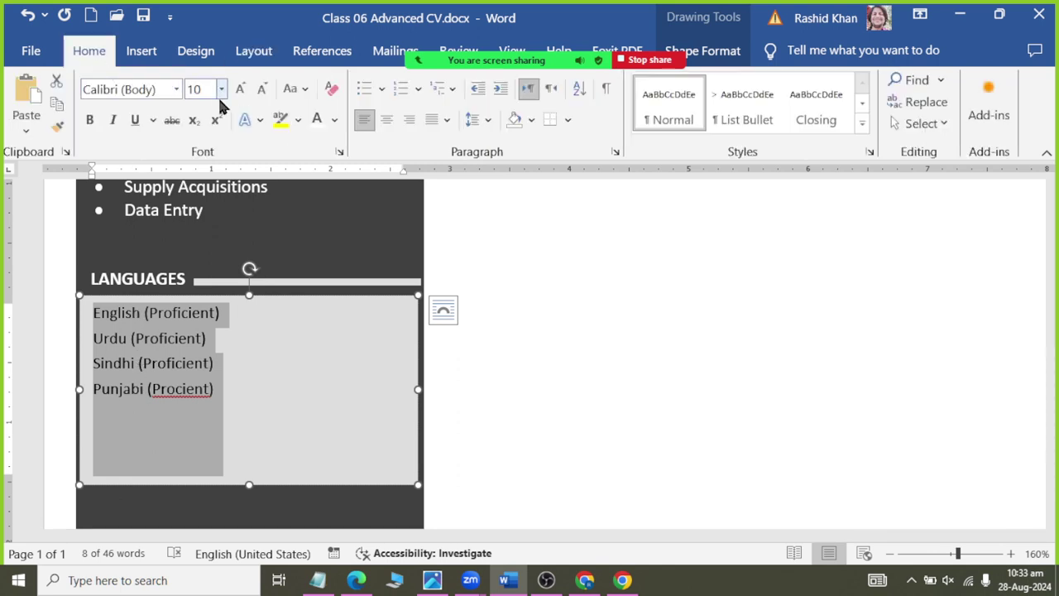
click(165, 390)
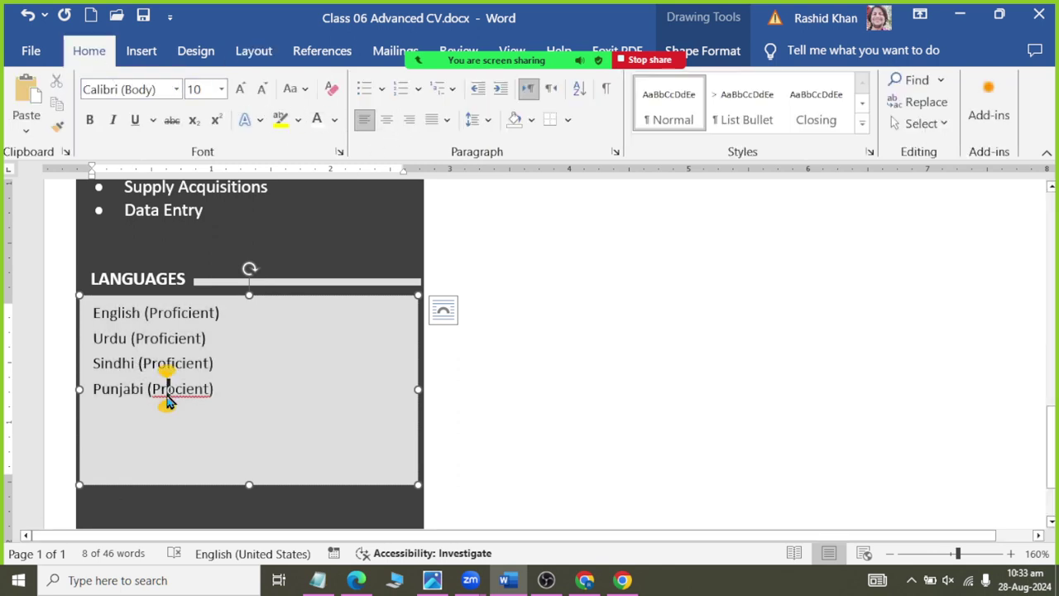
right_click(168, 391)
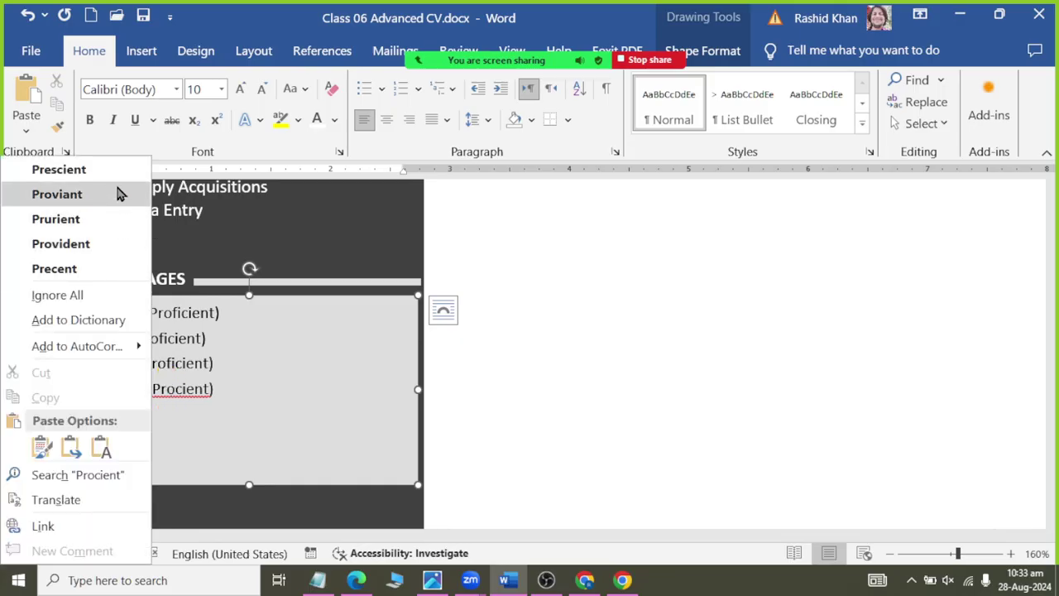
click(183, 391)
key(Right)
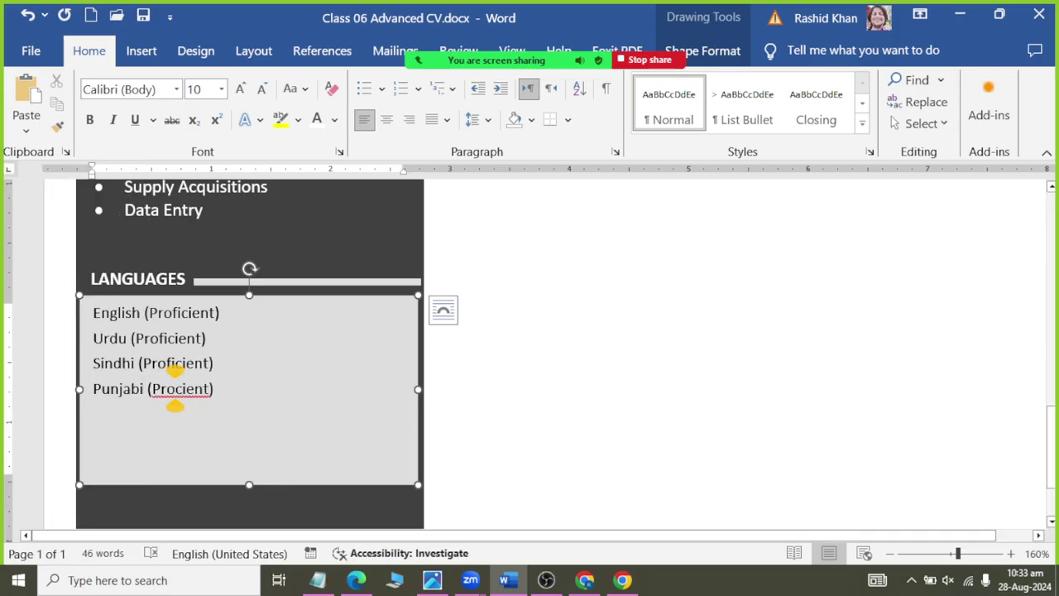
text(fic)
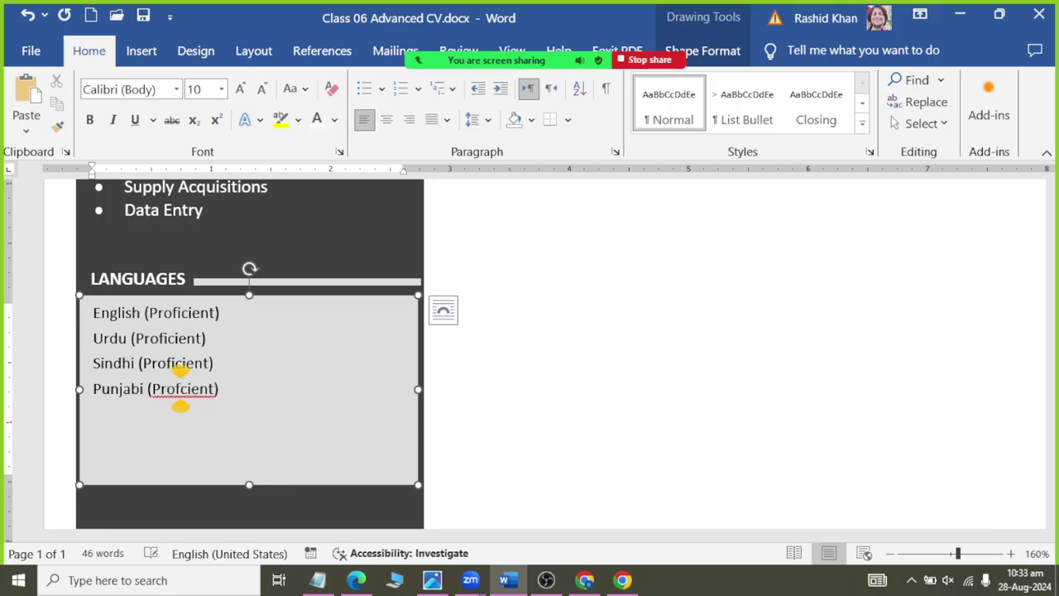
text(i)
click(296, 374)
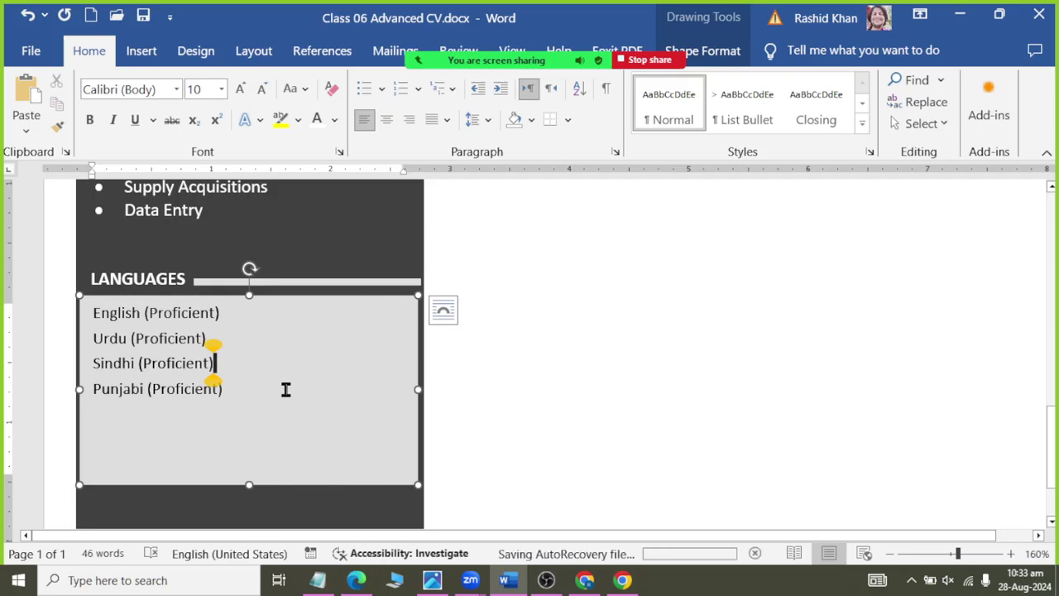
Step: Set the four language lines to white 11 pt text
drag(231, 390, 98, 311)
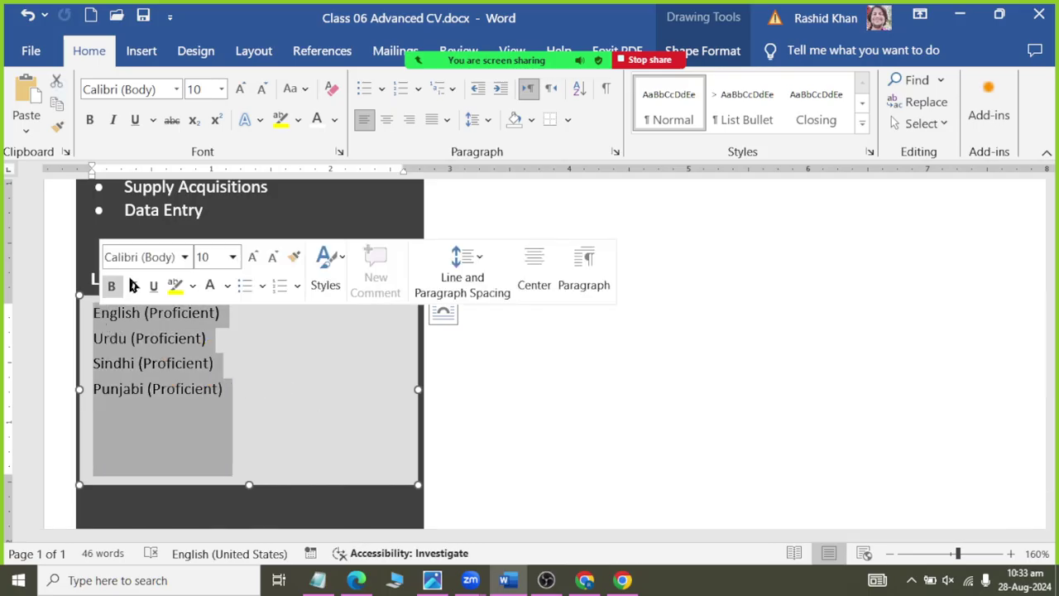
click(241, 91)
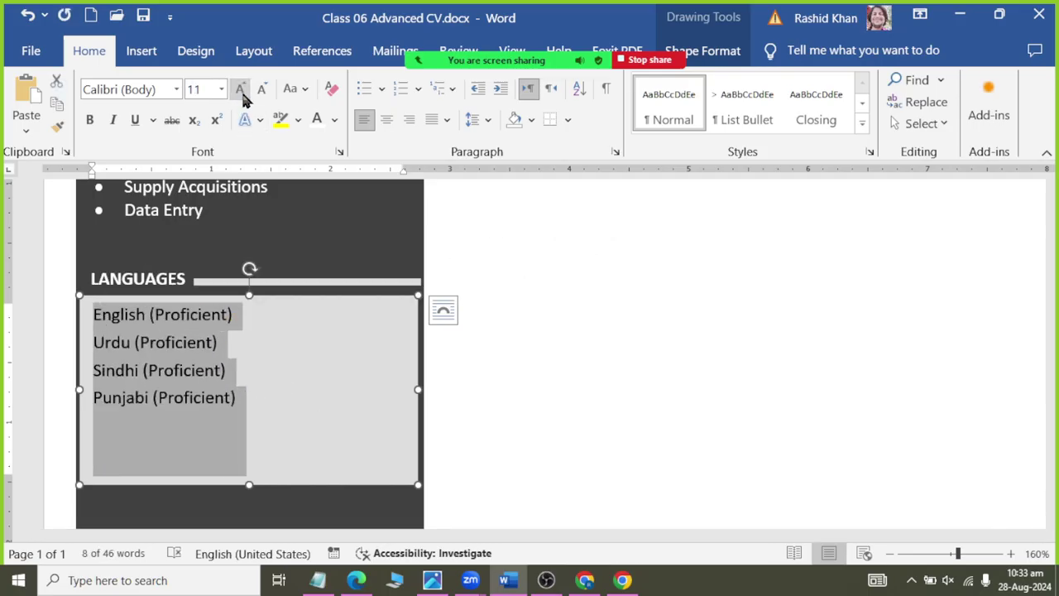
click(317, 119)
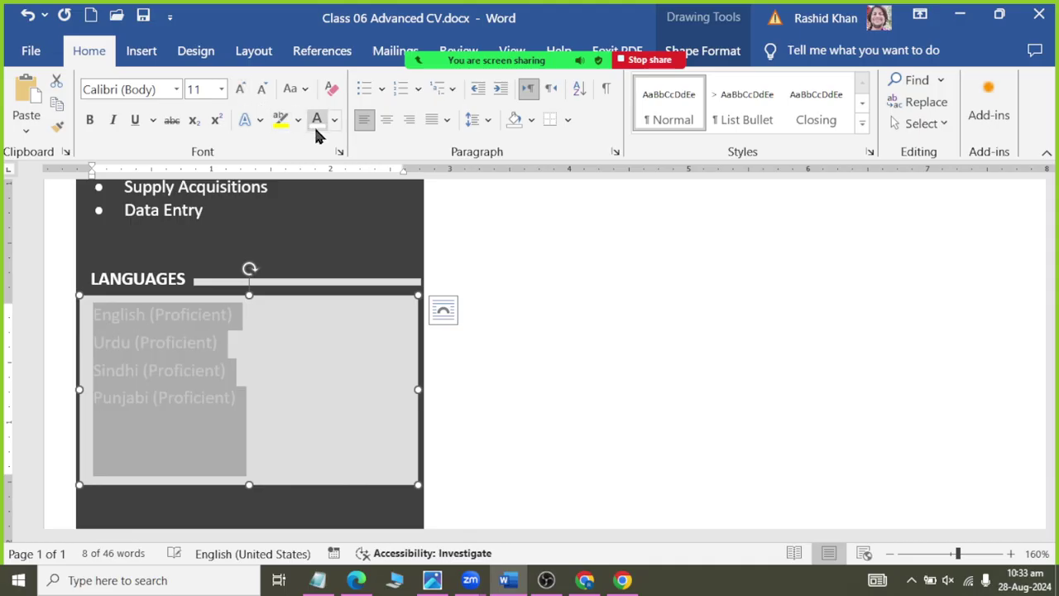
click(289, 311)
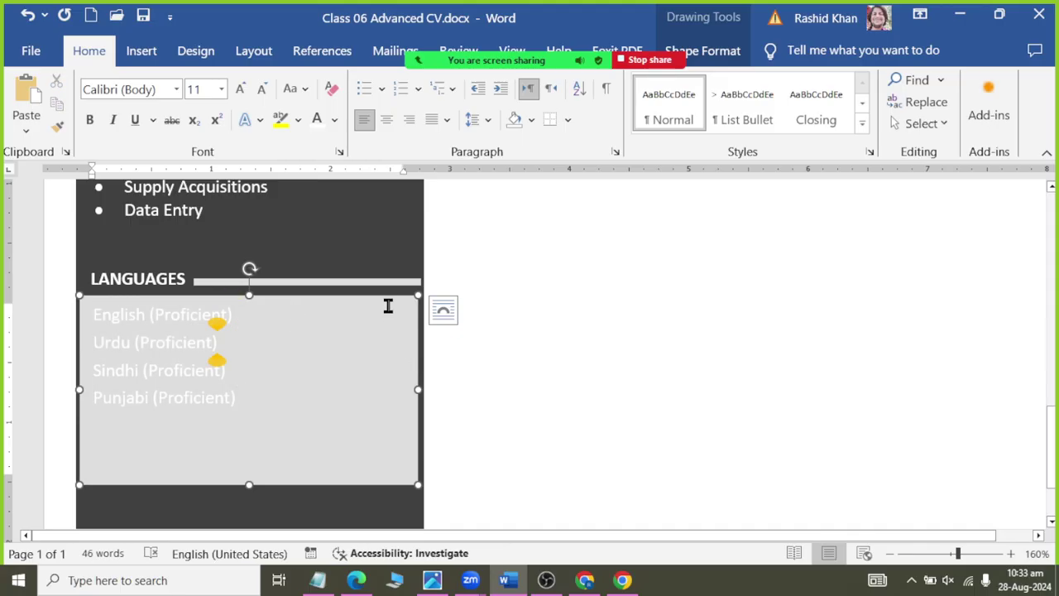
key(ctrl+a)
mouse_move(561, 60)
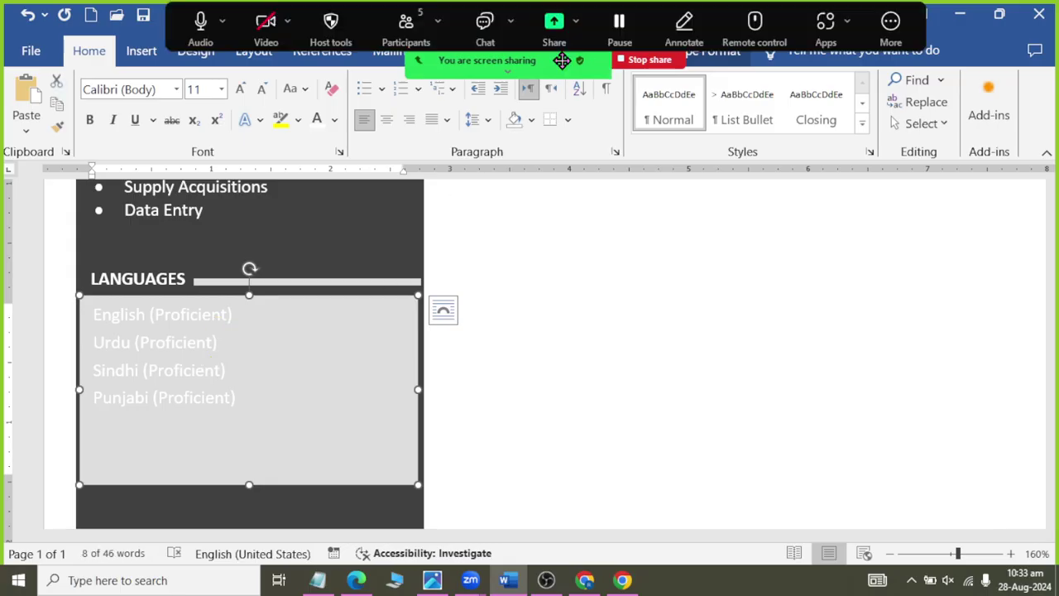
click(702, 54)
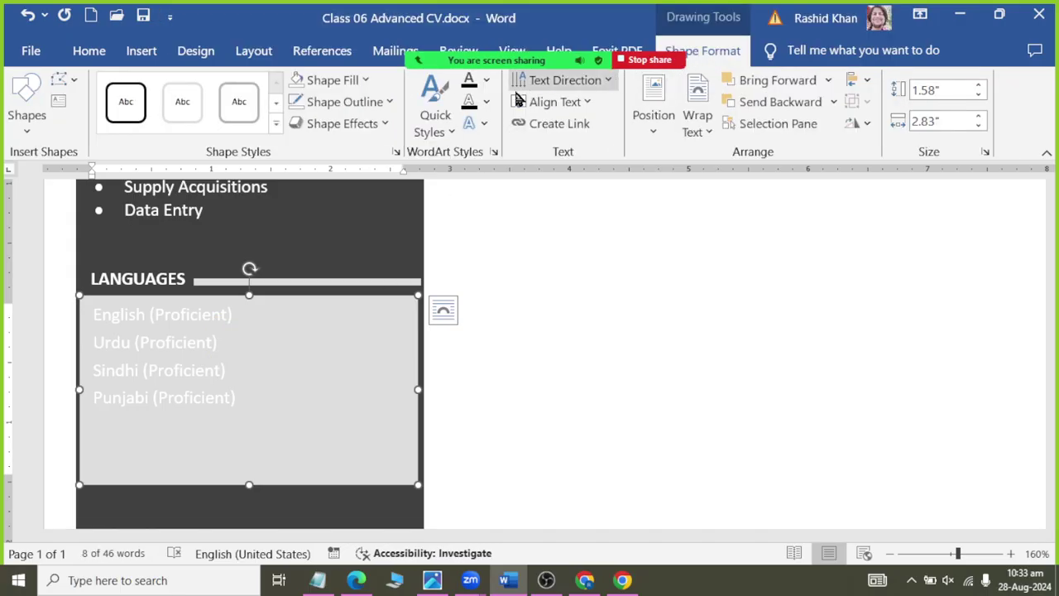
Step: Set the Languages box's Shape Fill to No Fill, removing the grey
click(389, 102)
click(362, 82)
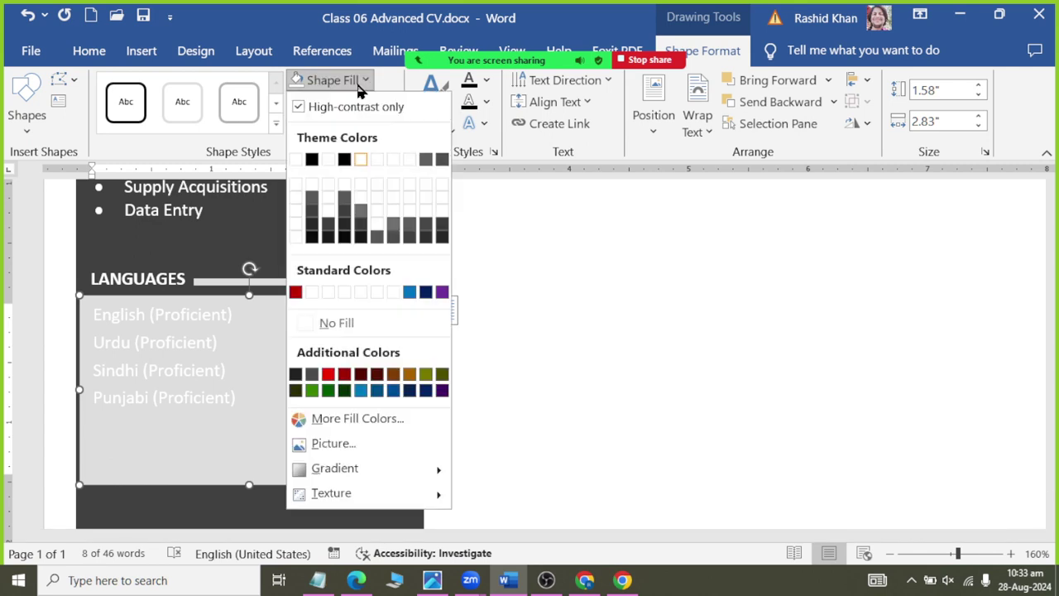
click(304, 321)
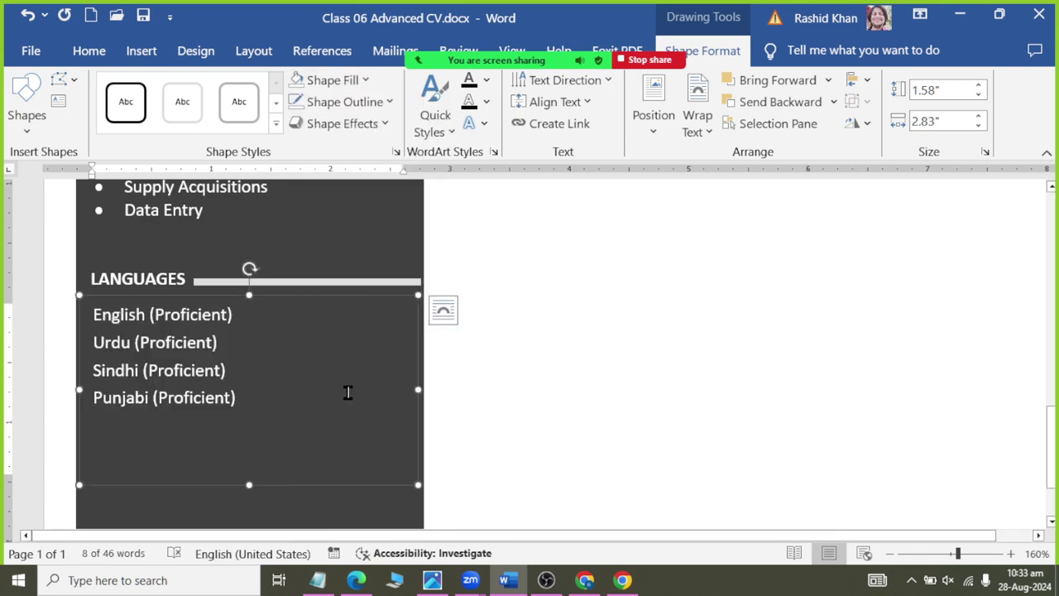
Step: Bullet the four languages with a decreased indent and shorten the box to fit them
drag(240, 414, 78, 308)
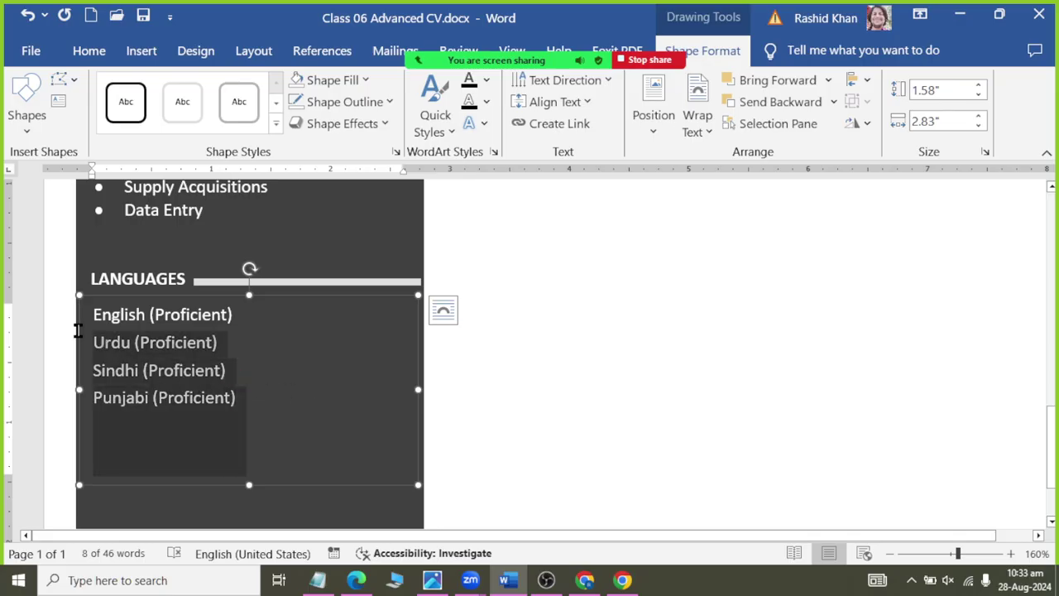
click(87, 51)
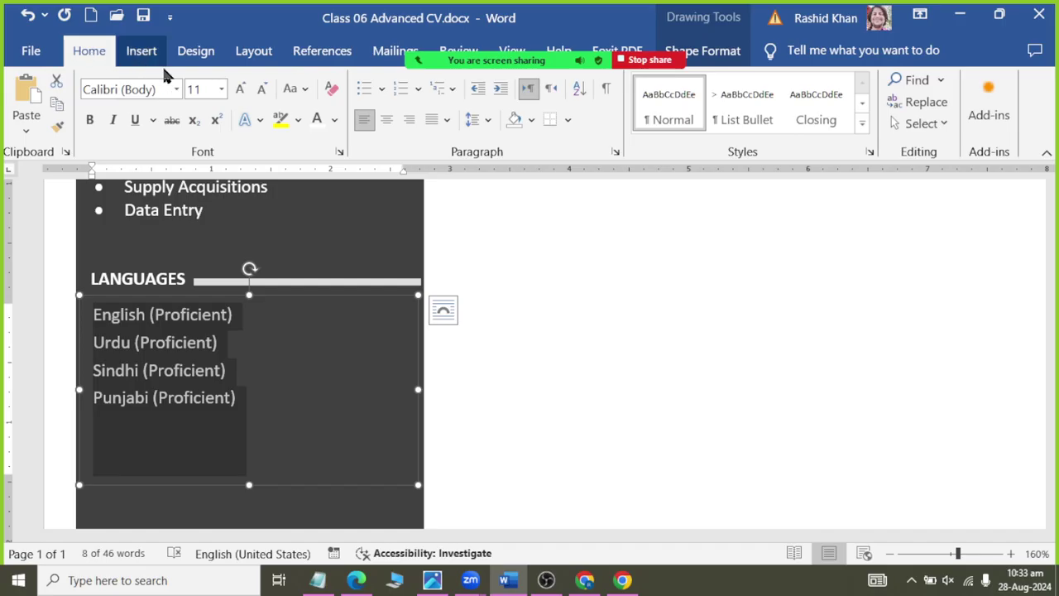
click(362, 91)
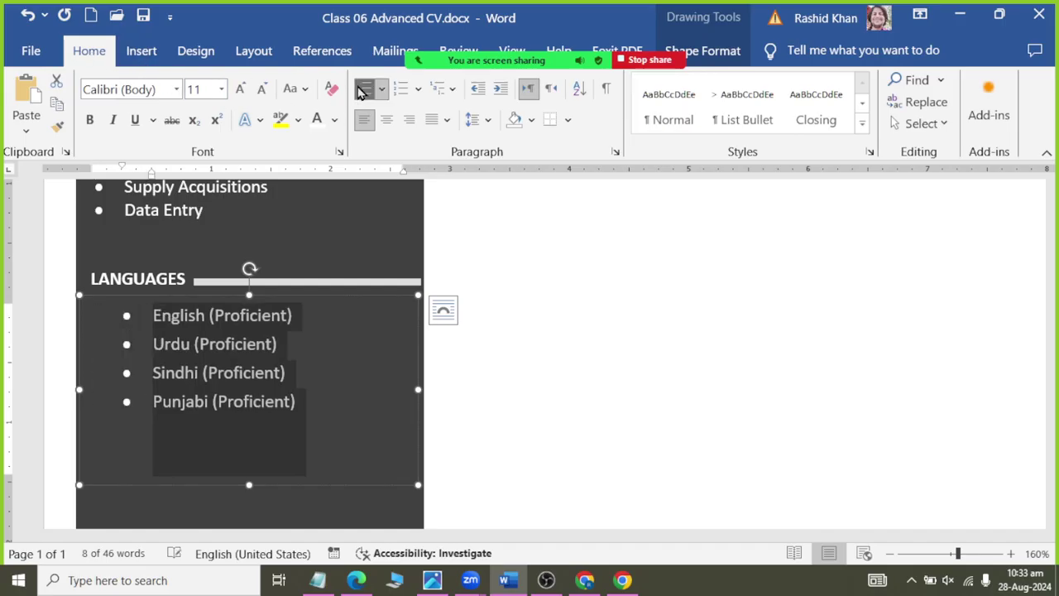
click(478, 88)
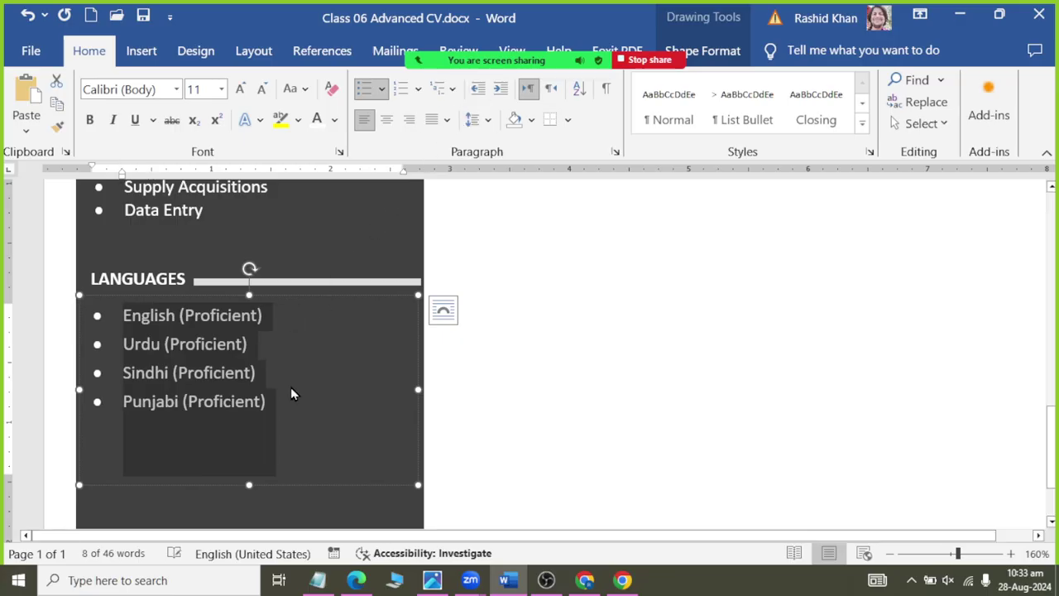
click(262, 469)
drag(248, 483, 253, 434)
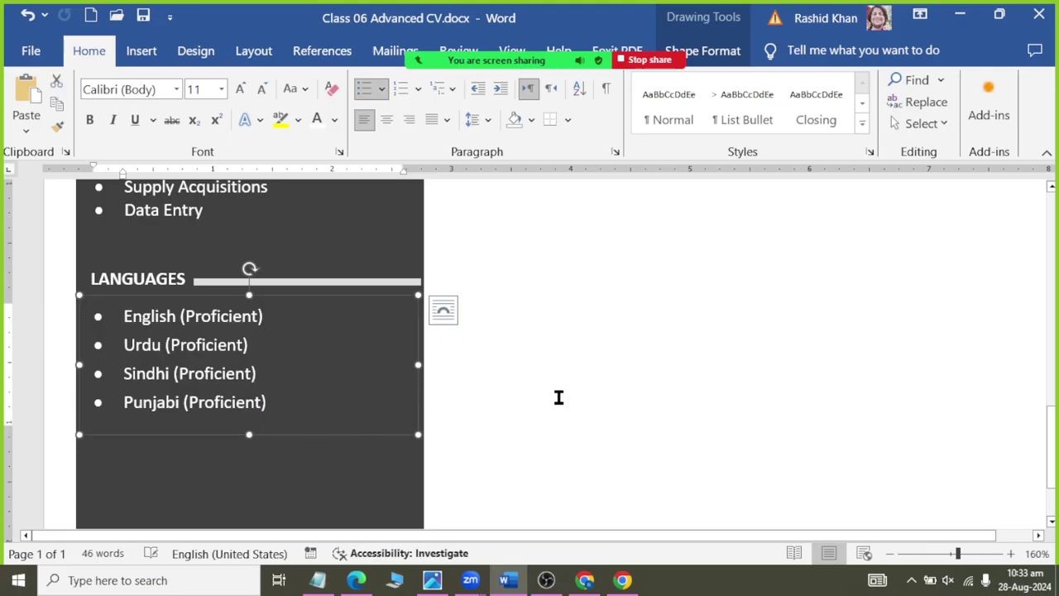
scroll(558, 397, up, 10)
click(556, 240)
ctrl+scroll(282, 378, down, 3)
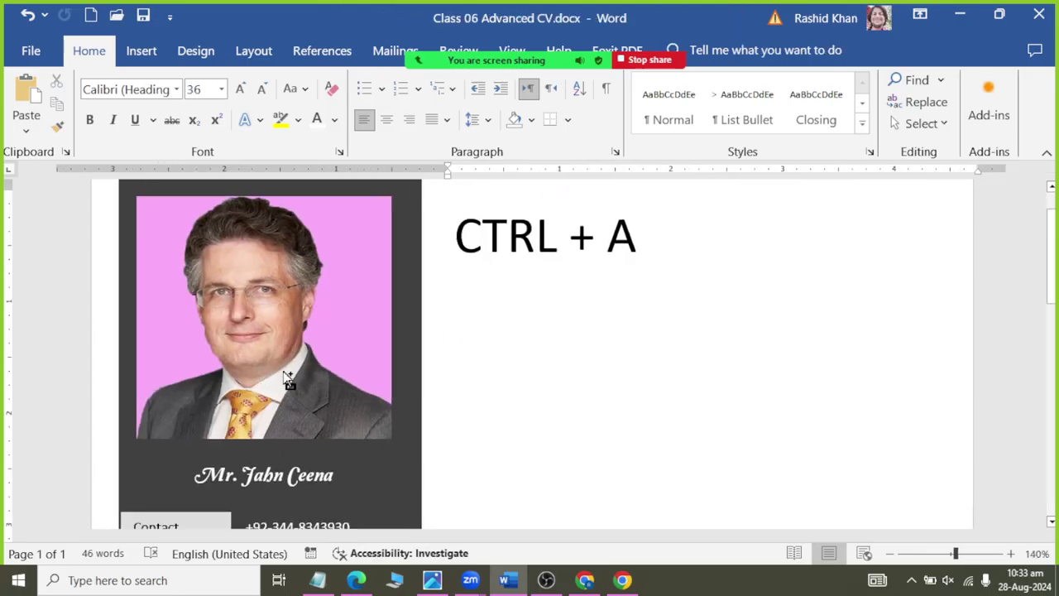
ctrl+scroll(284, 372, down, 3)
scroll(285, 369, down, 3)
scroll(302, 360, down, 2)
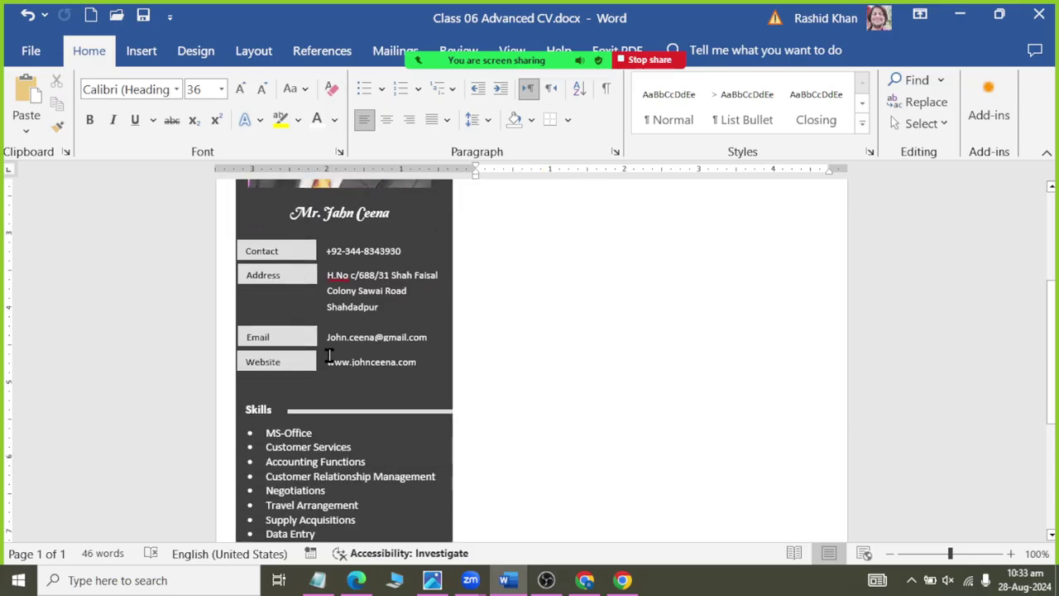
scroll(331, 339, down, 1)
scroll(338, 334, down, 3)
scroll(361, 331, up, 3)
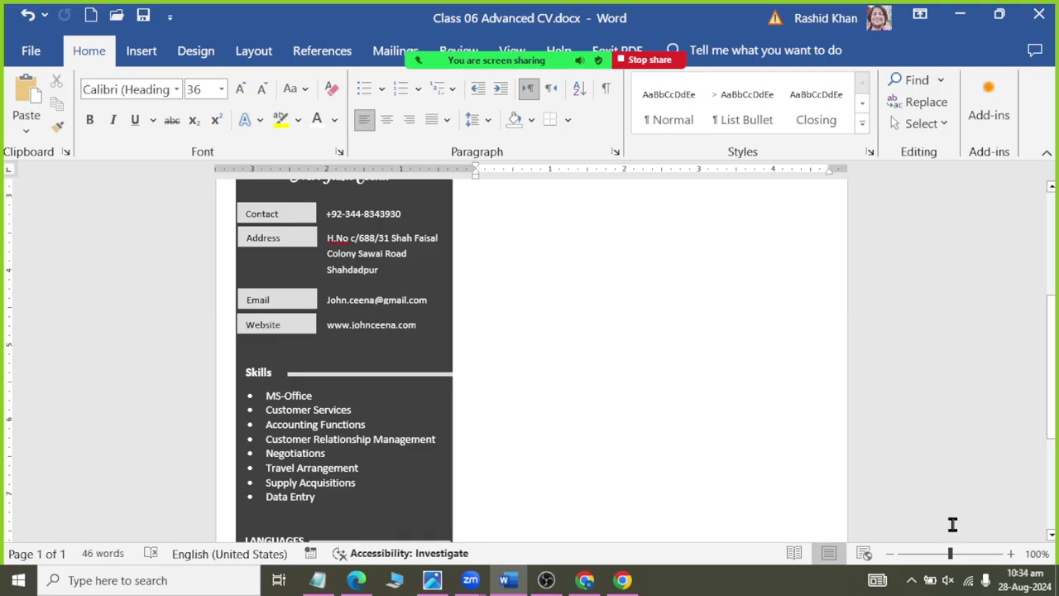
scroll(530, 356, down, 3)
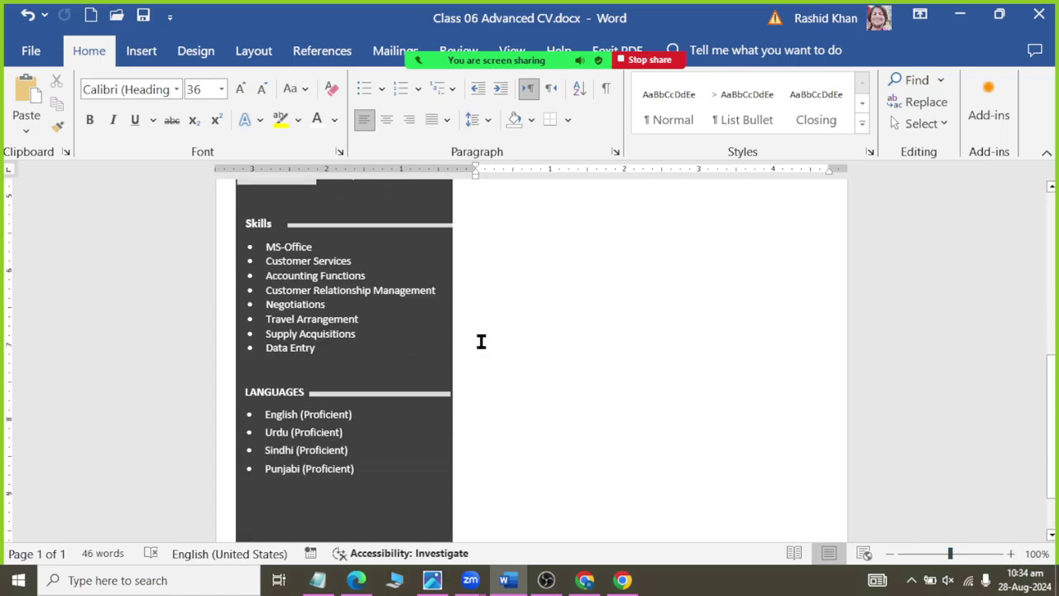
scroll(381, 410, down, 2)
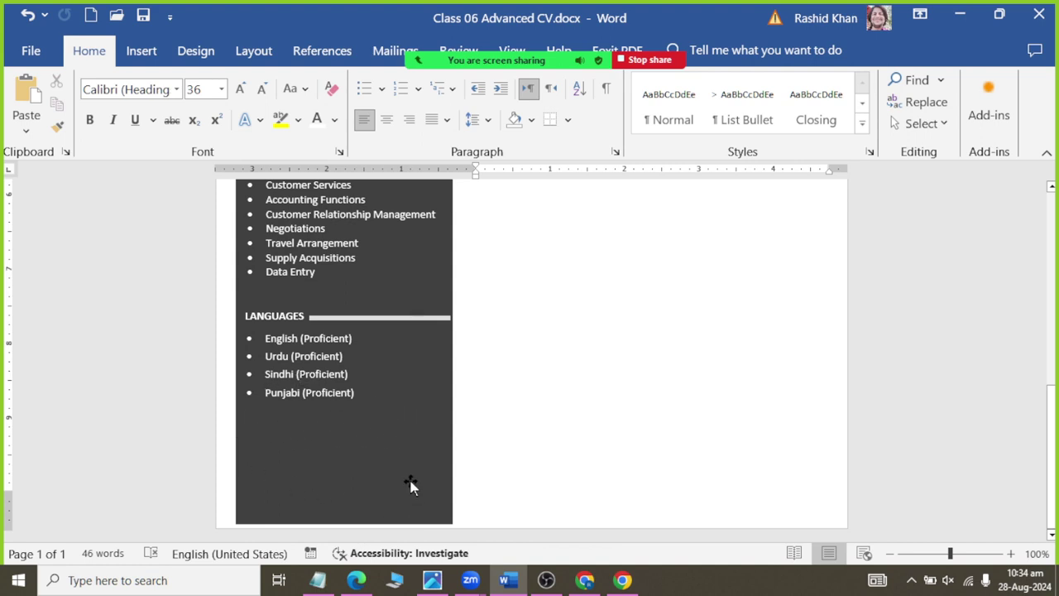
click(329, 389)
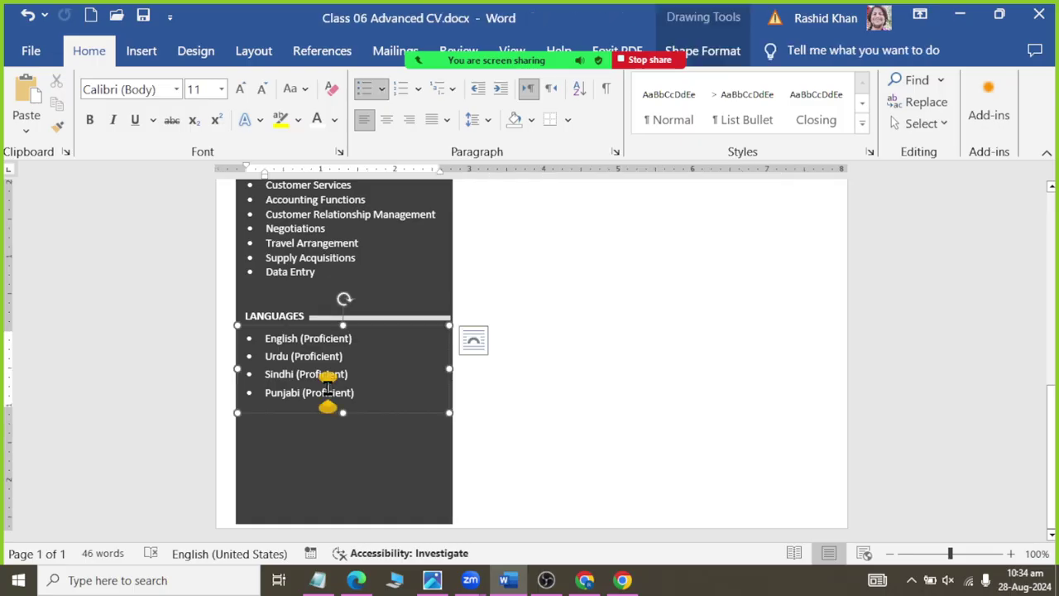
Step: Select the LANGUAGES heading box together with the divider line beside it
ctrl+scroll(329, 387, up, 4)
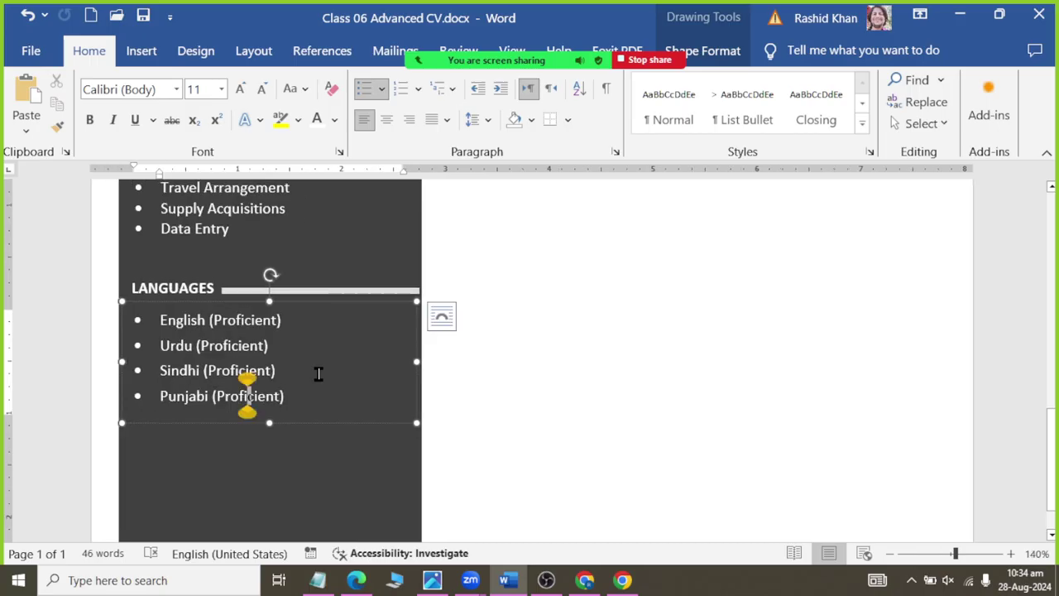
ctrl+scroll(318, 374, up, 2)
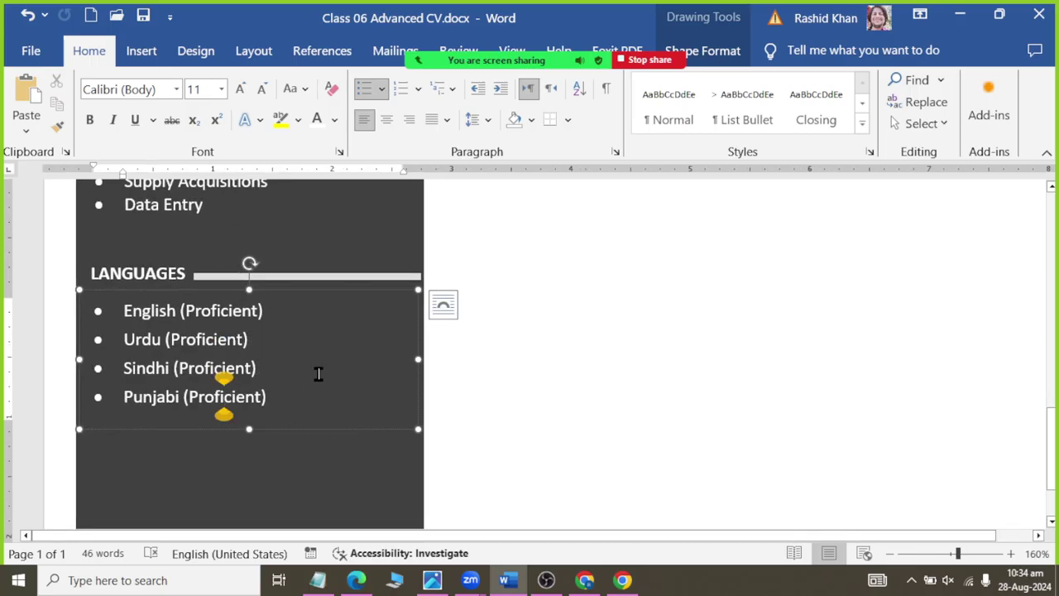
click(324, 278)
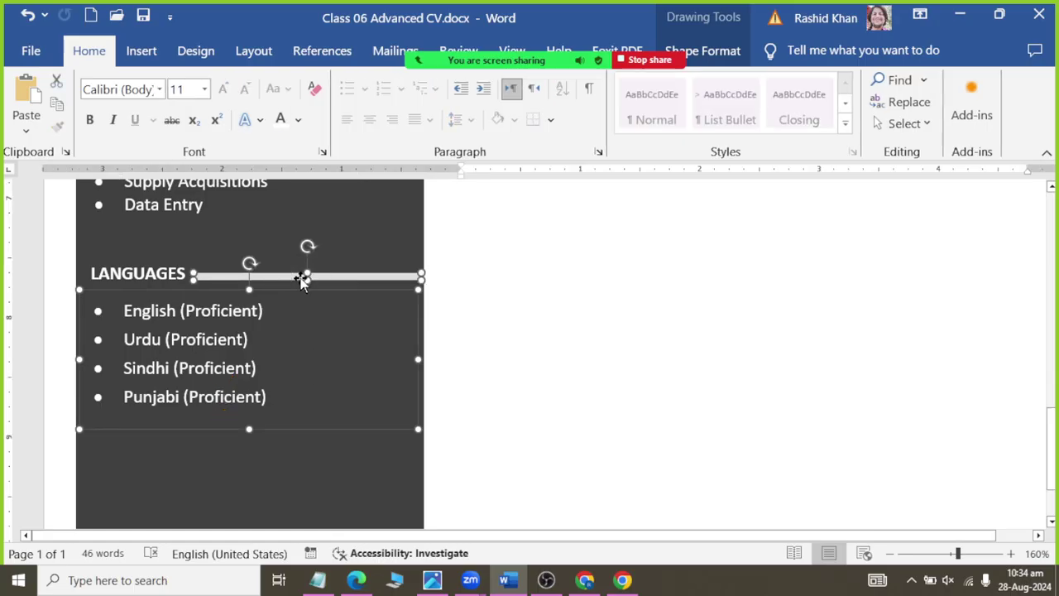
click(149, 273)
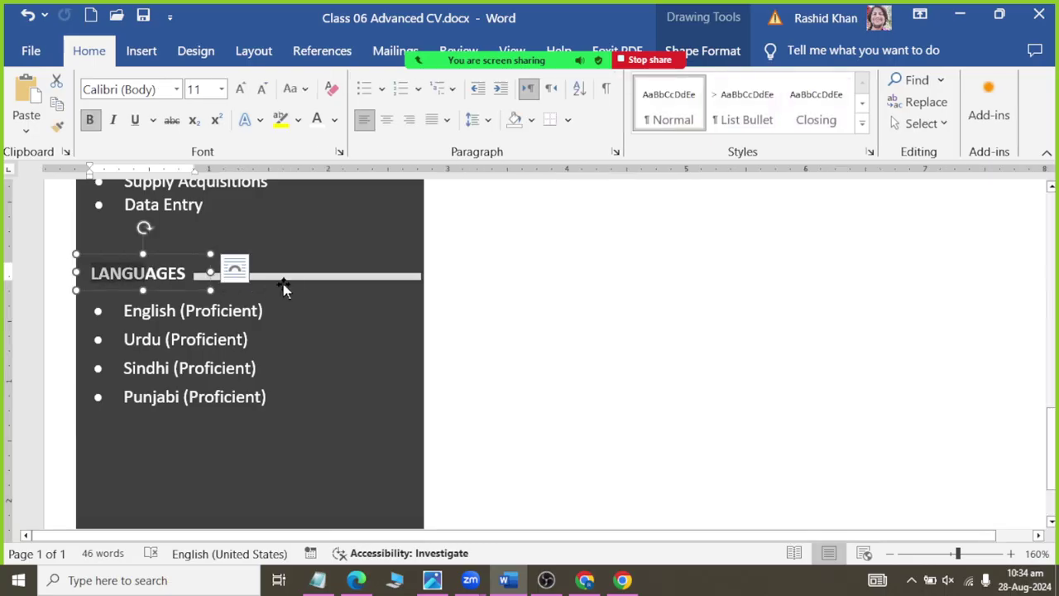
mouse_move(294, 279)
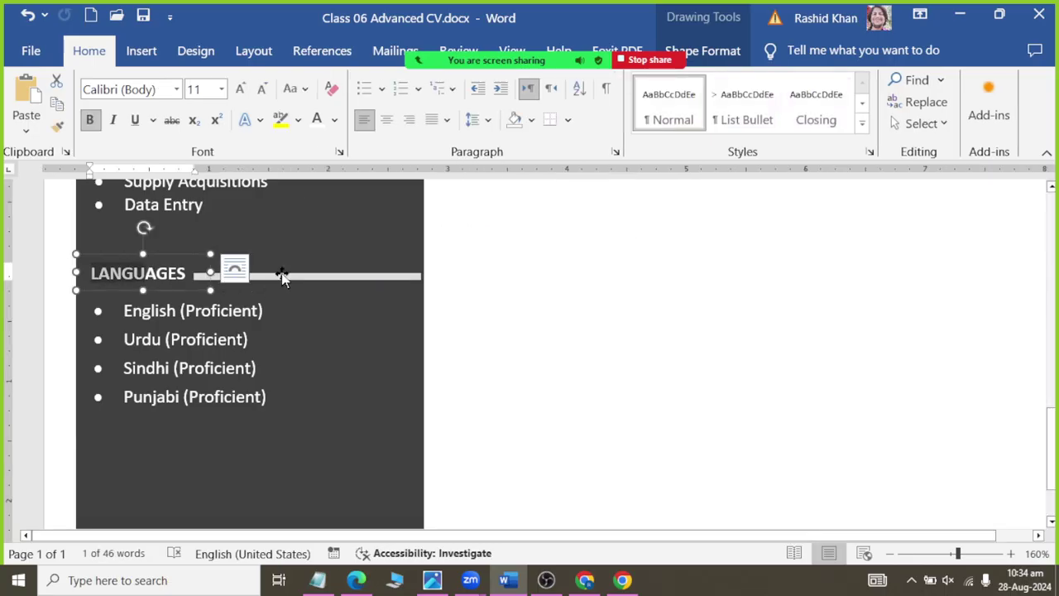
shift+click(282, 277)
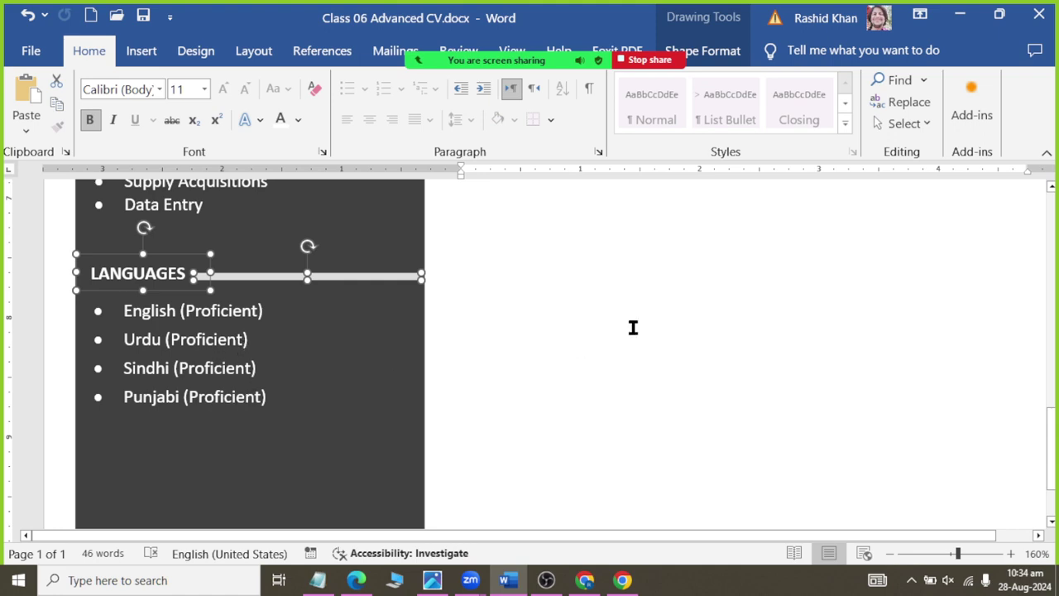
Step: Select all content and scroll down to the sidebar's Languages list
key(ctrl+a)
scroll(236, 397, down, 2)
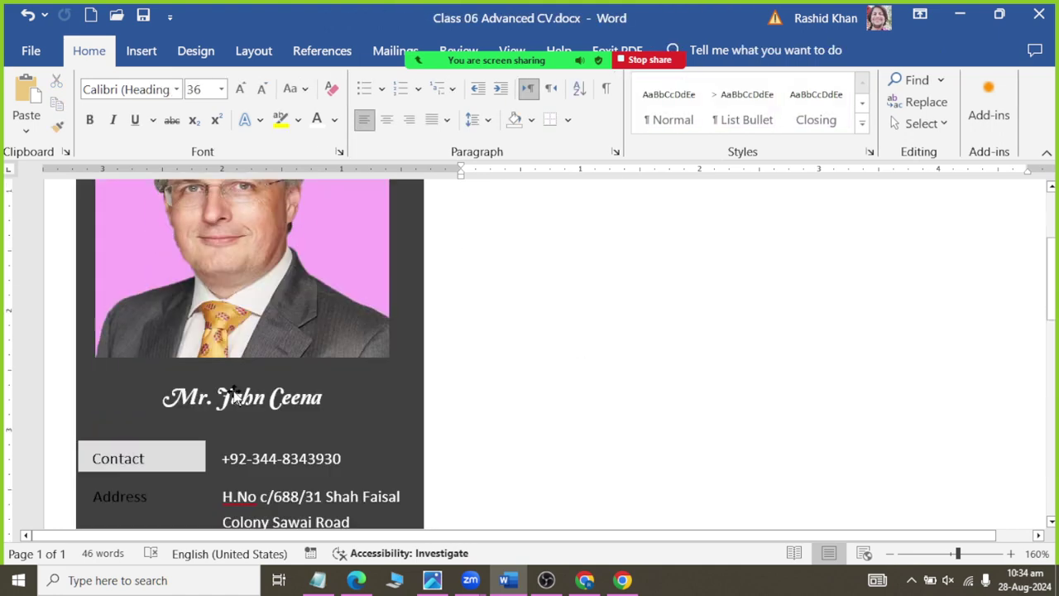
scroll(235, 398, down, 10)
scroll(248, 365, down, 3)
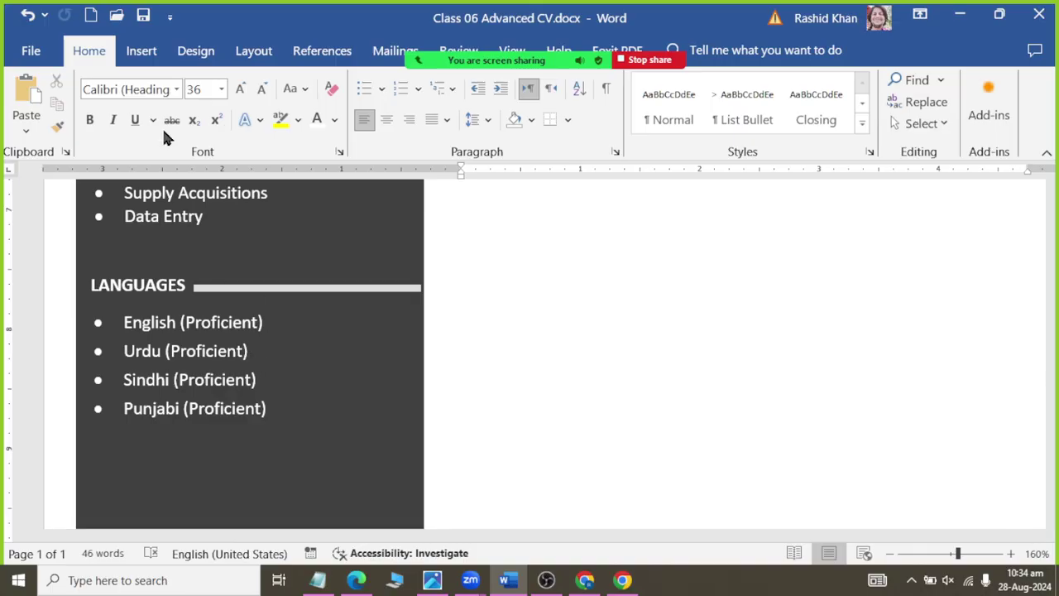
Step: Group the LANGUAGES heading, divider line and language list into one object via the Selection Pane
click(944, 124)
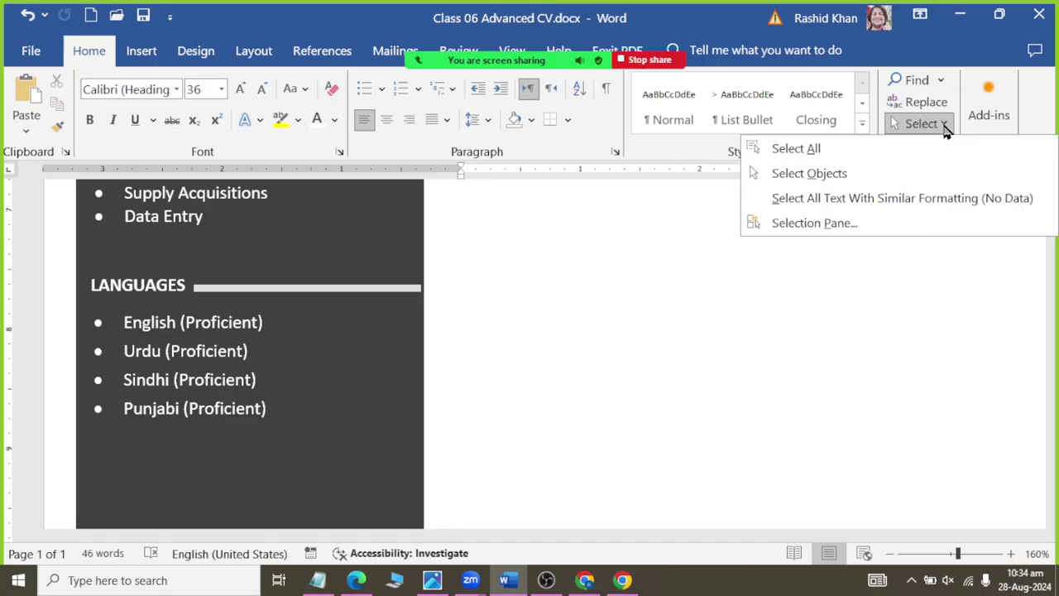
click(916, 220)
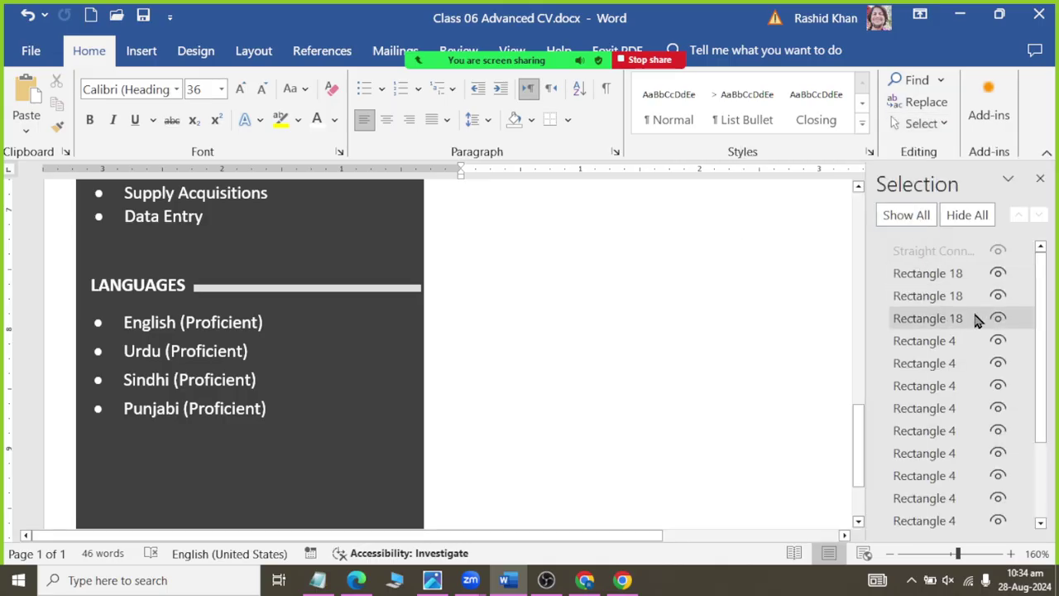
click(958, 277)
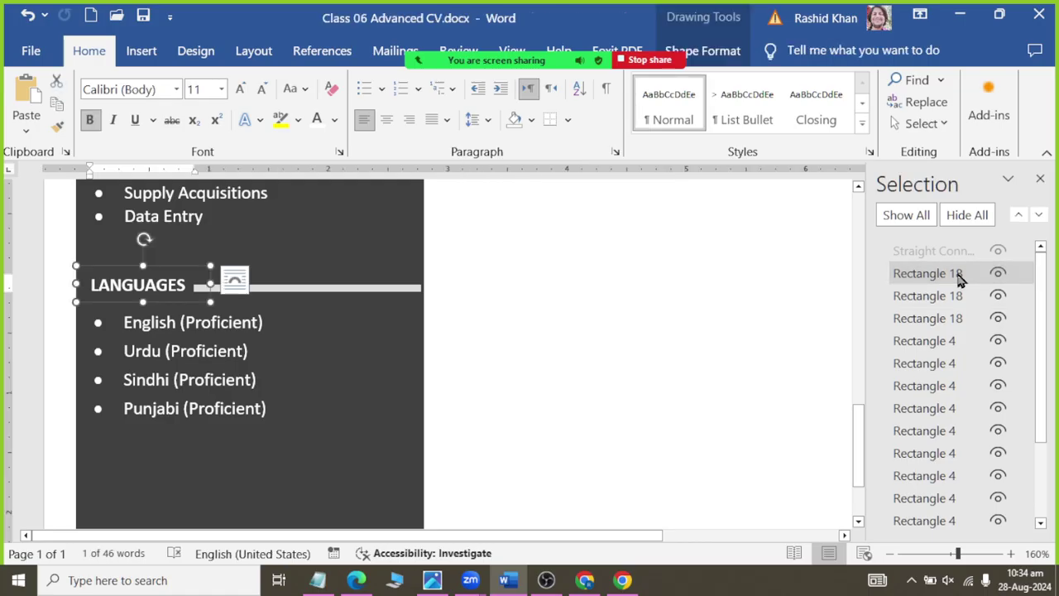
ctrl+click(957, 296)
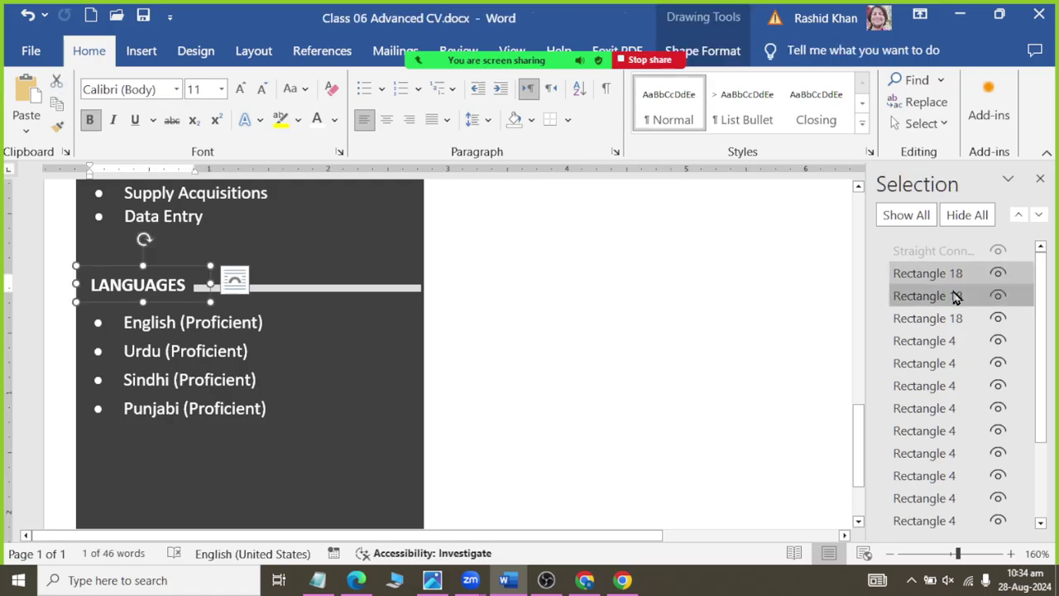
ctrl+click(954, 315)
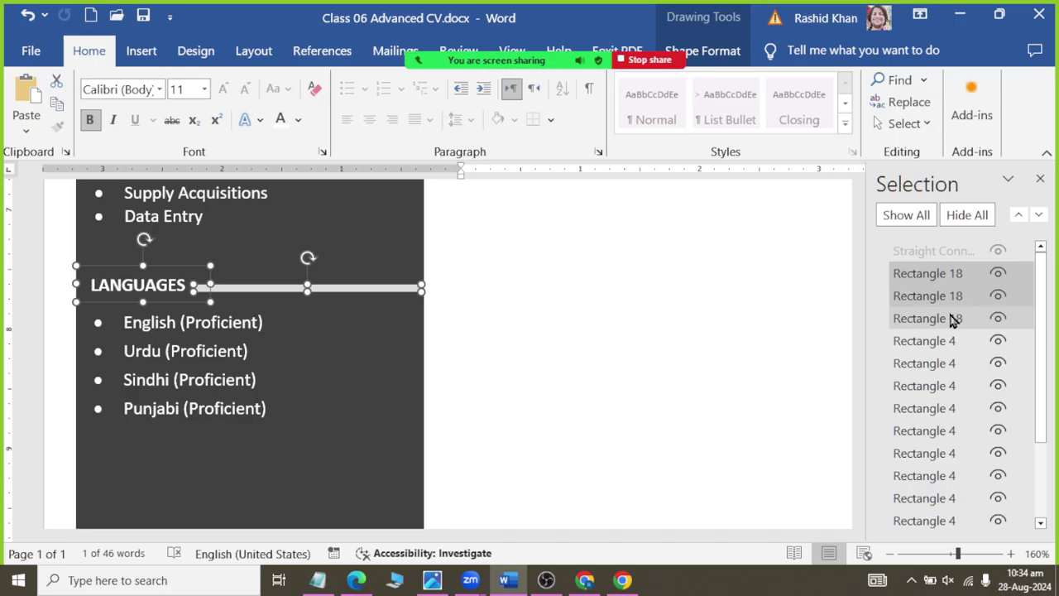
ctrl+click(954, 318)
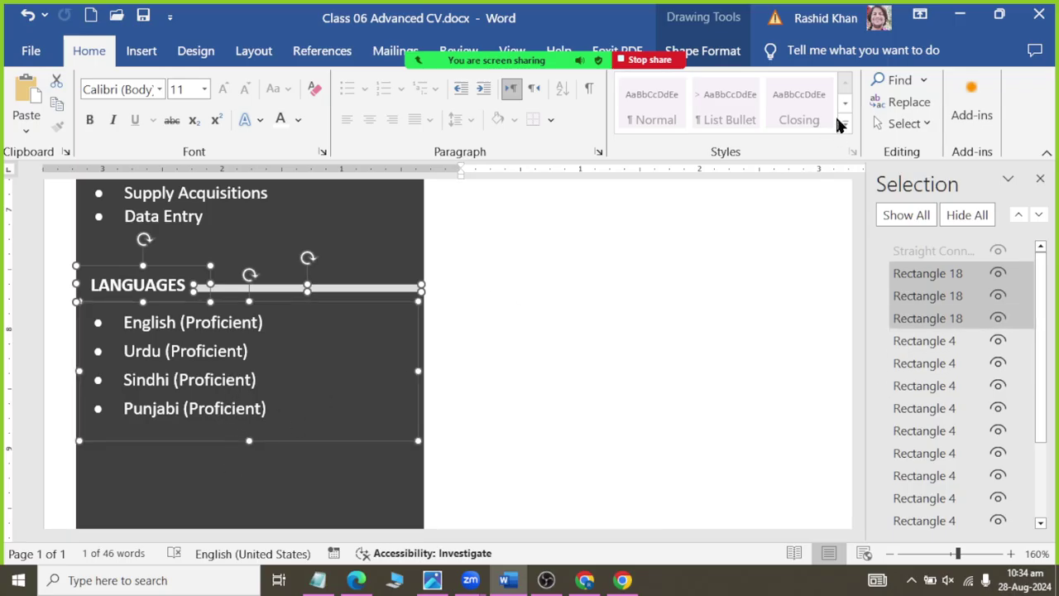
click(722, 54)
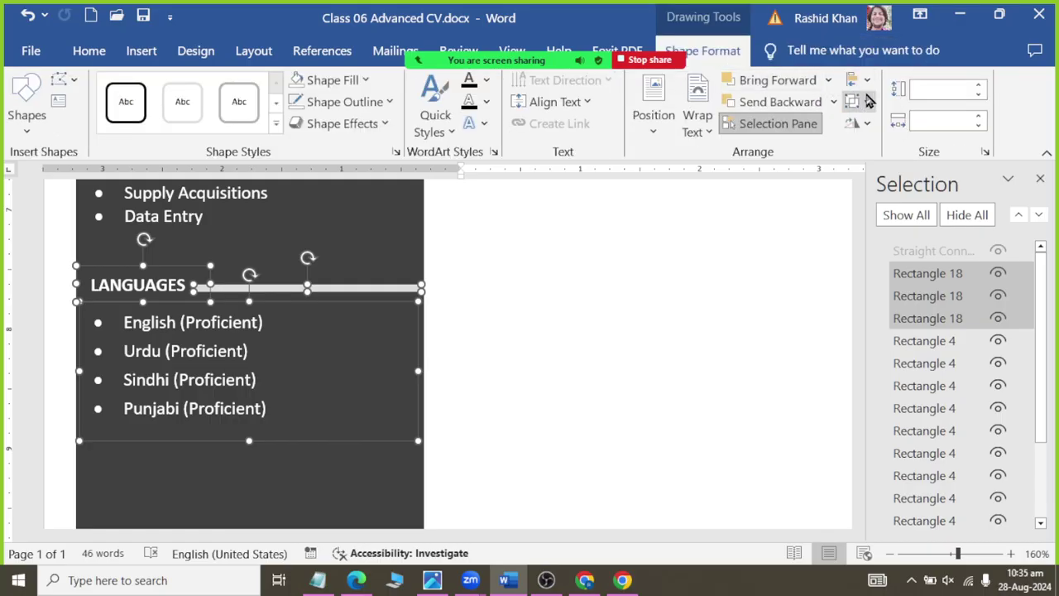
click(866, 102)
click(886, 127)
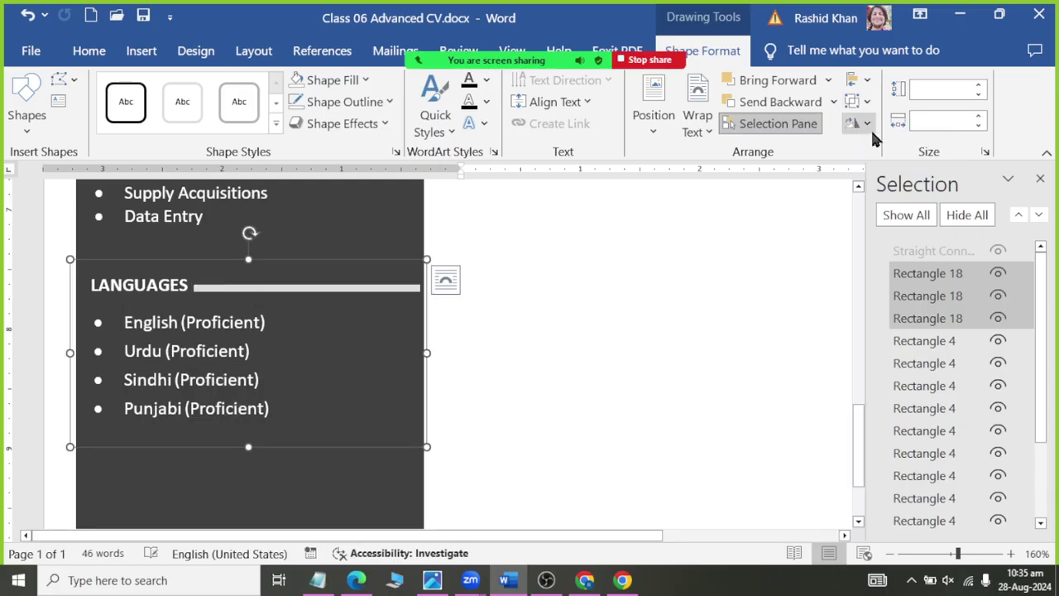
click(1040, 182)
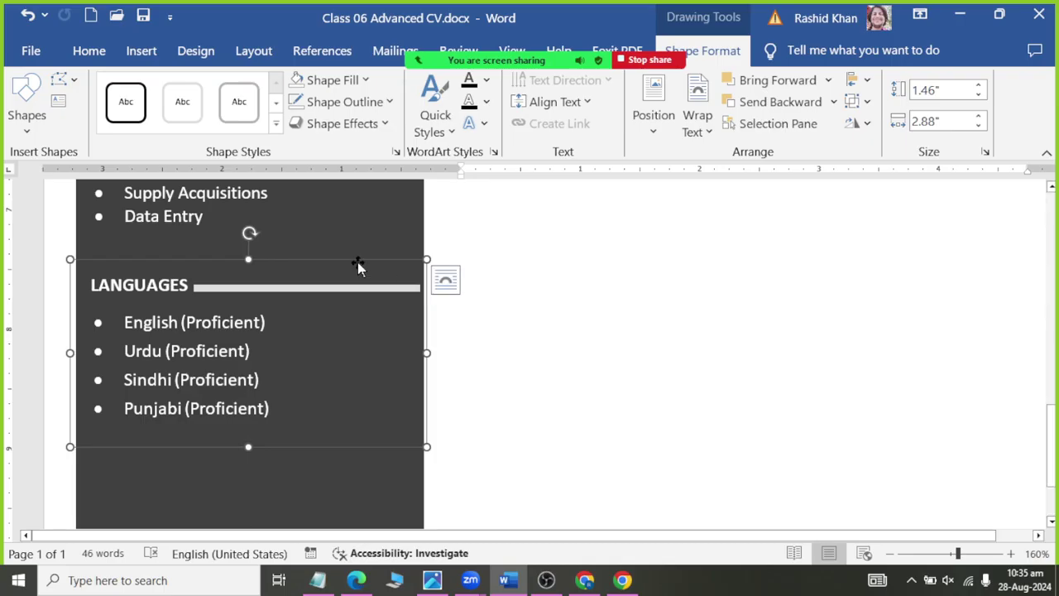
Step: Duplicate the grouped LANGUAGES block with Ctrl+D and place the copy below the original list
key(ctrl+d)
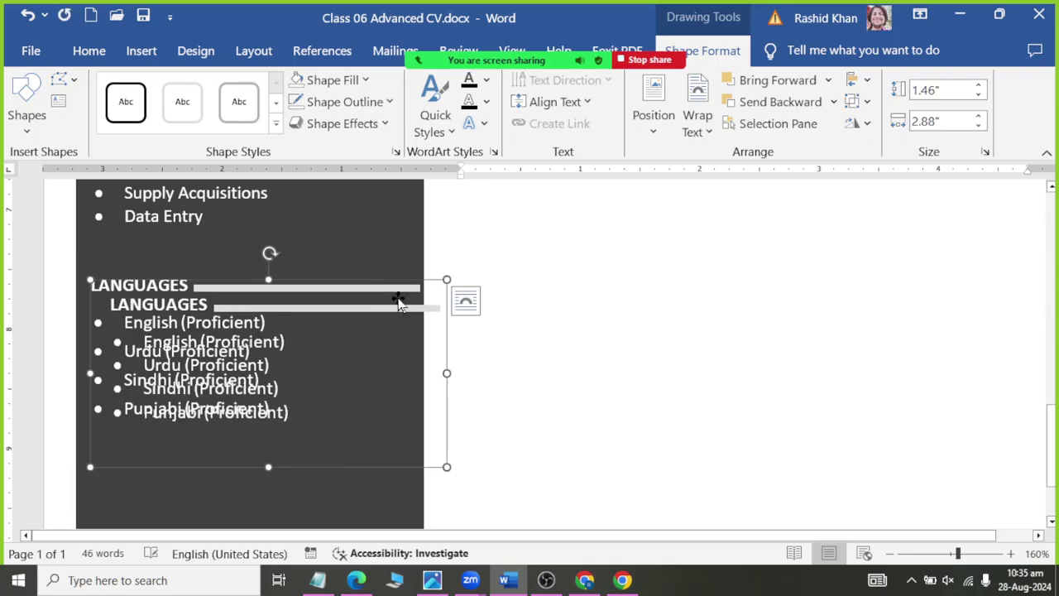
drag(448, 332, 418, 497)
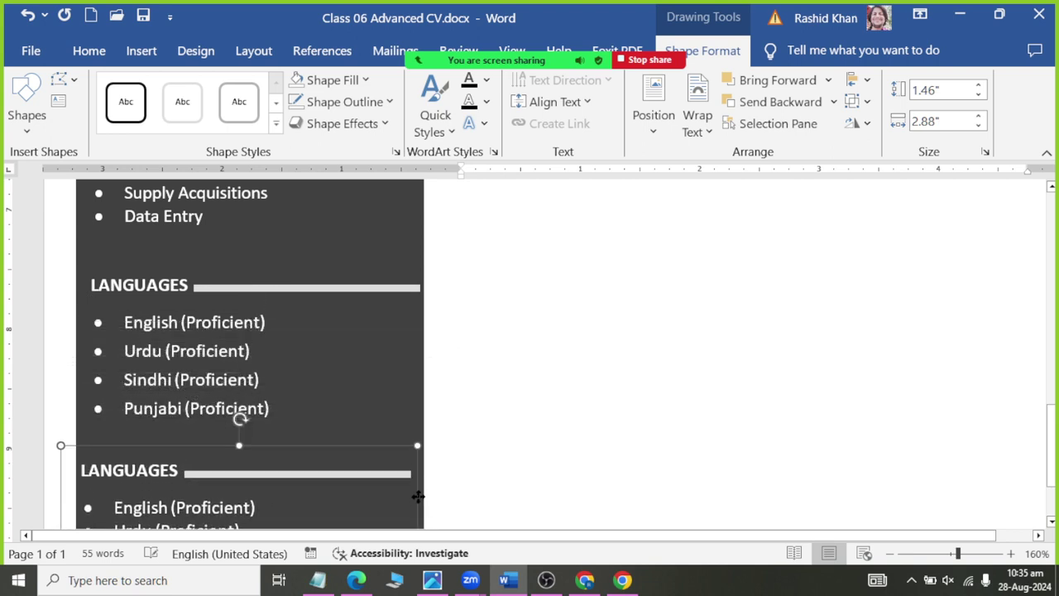
scroll(430, 489, down, 2)
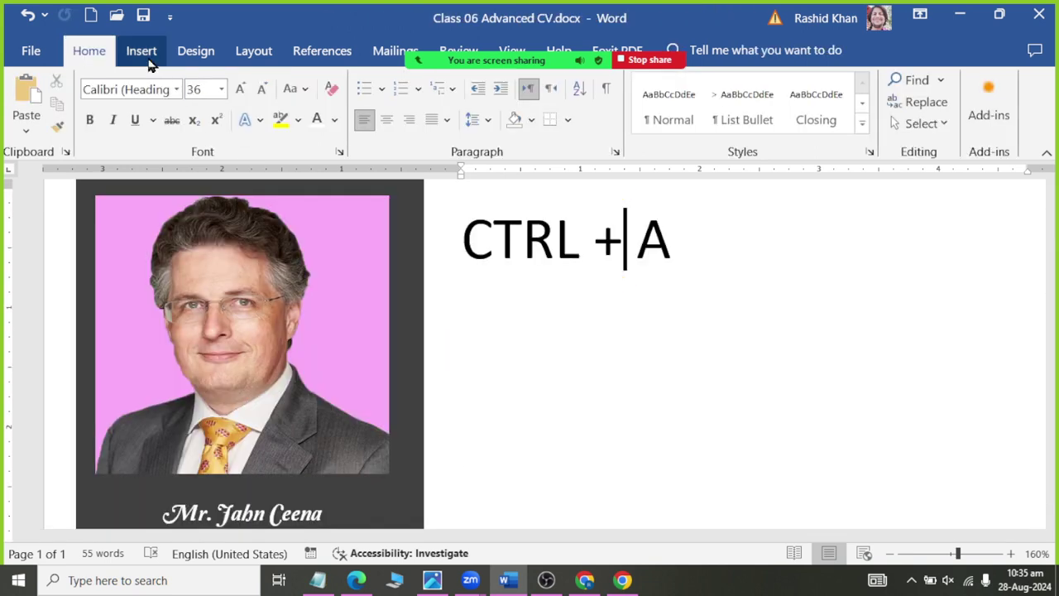
click(142, 50)
click(257, 80)
click(307, 124)
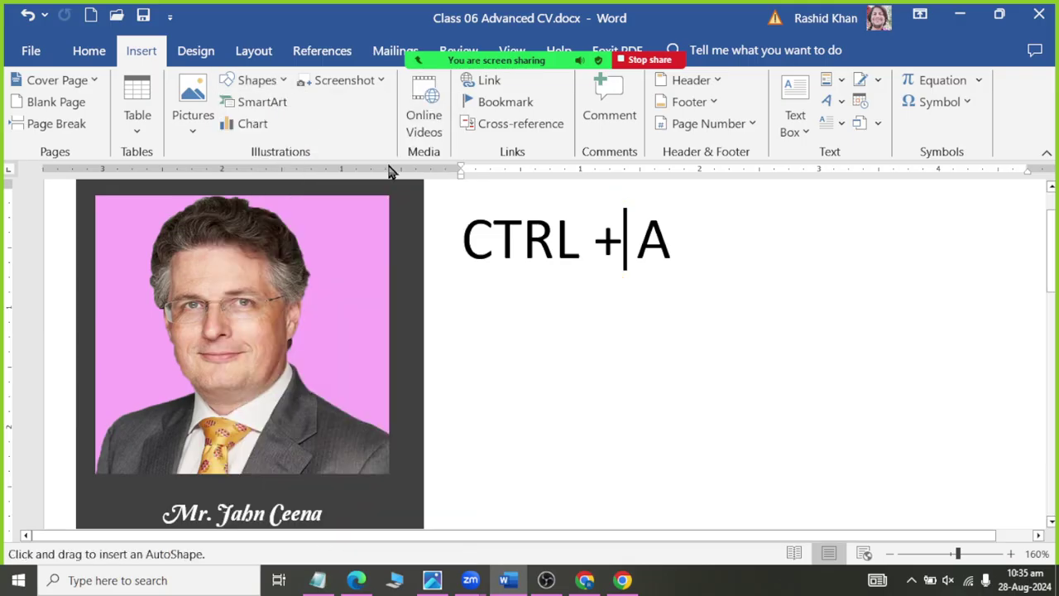
drag(648, 336, 761, 453)
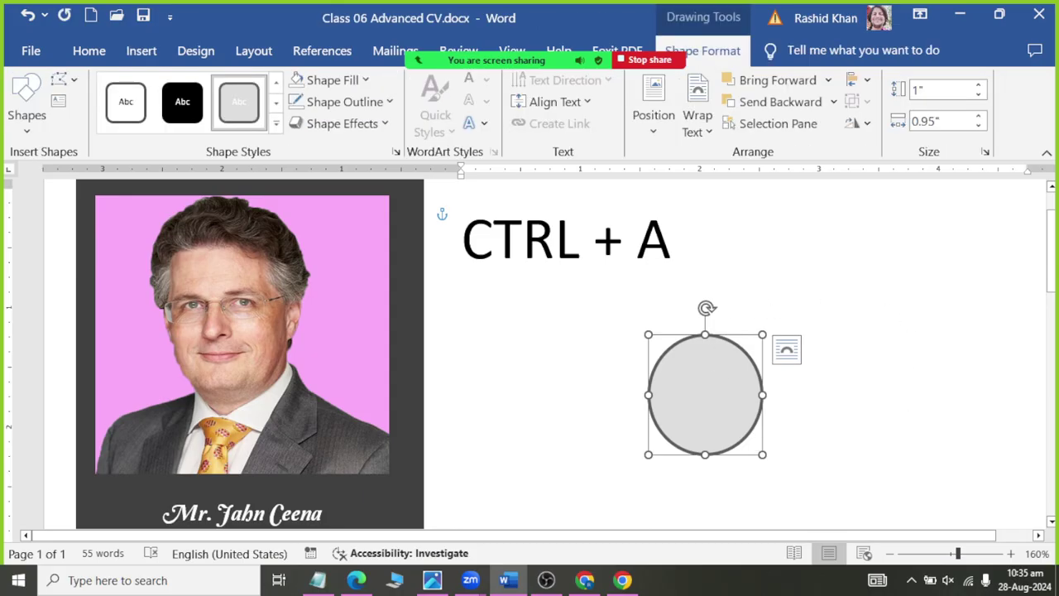
ctrl+drag(689, 416, 812, 394)
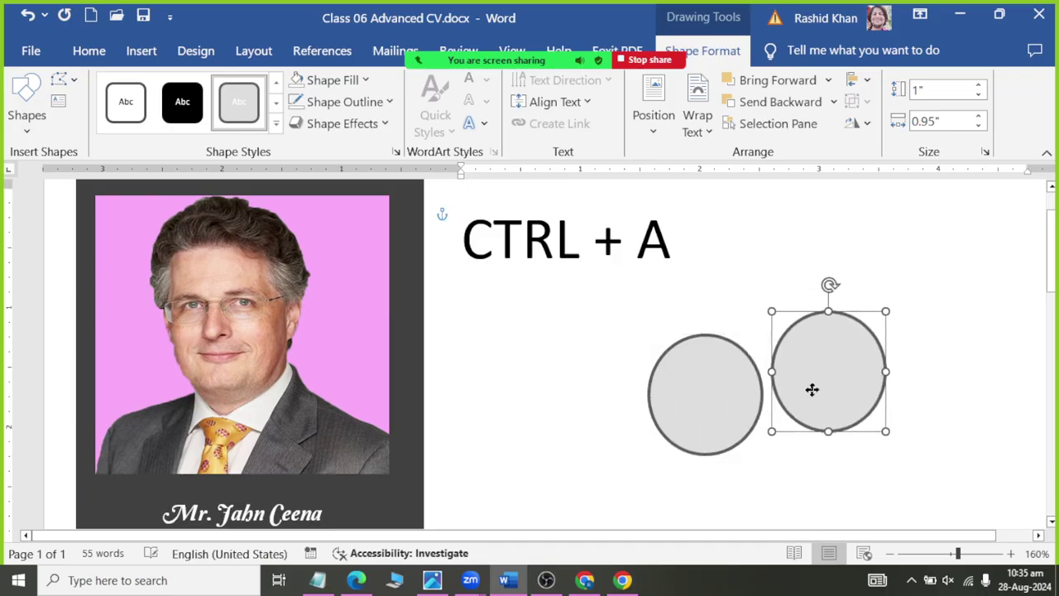
shift+click(732, 394)
click(852, 101)
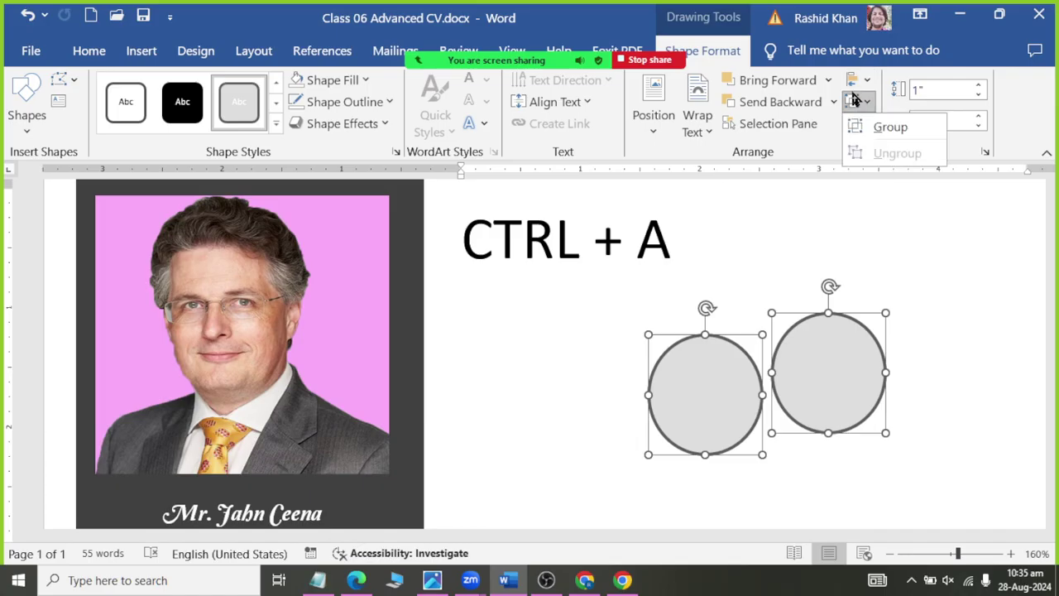
click(873, 125)
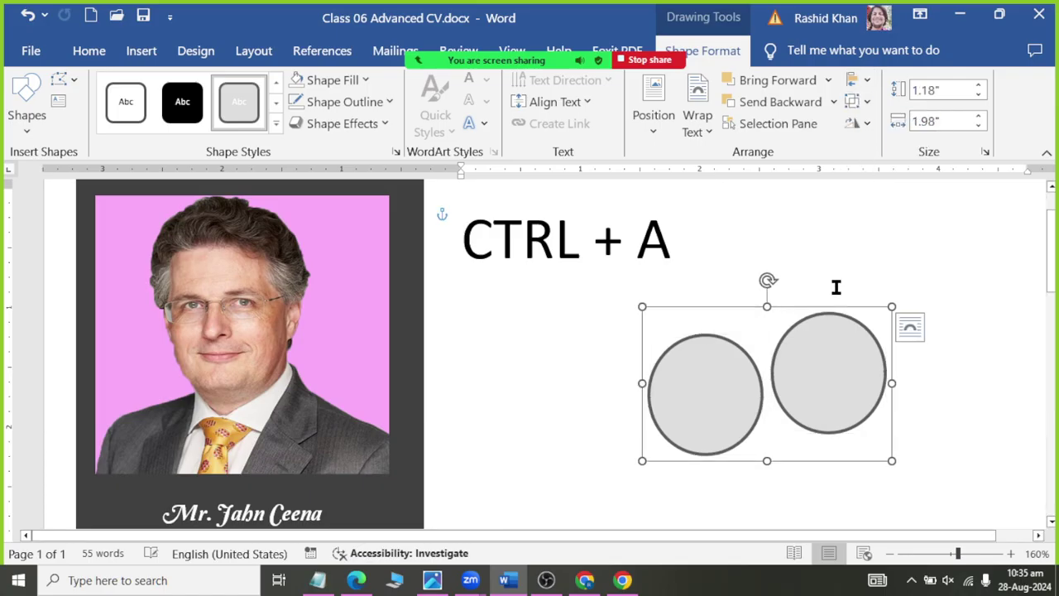
key(ctrl+c)
key(ctrl+v)
drag(811, 386, 657, 430)
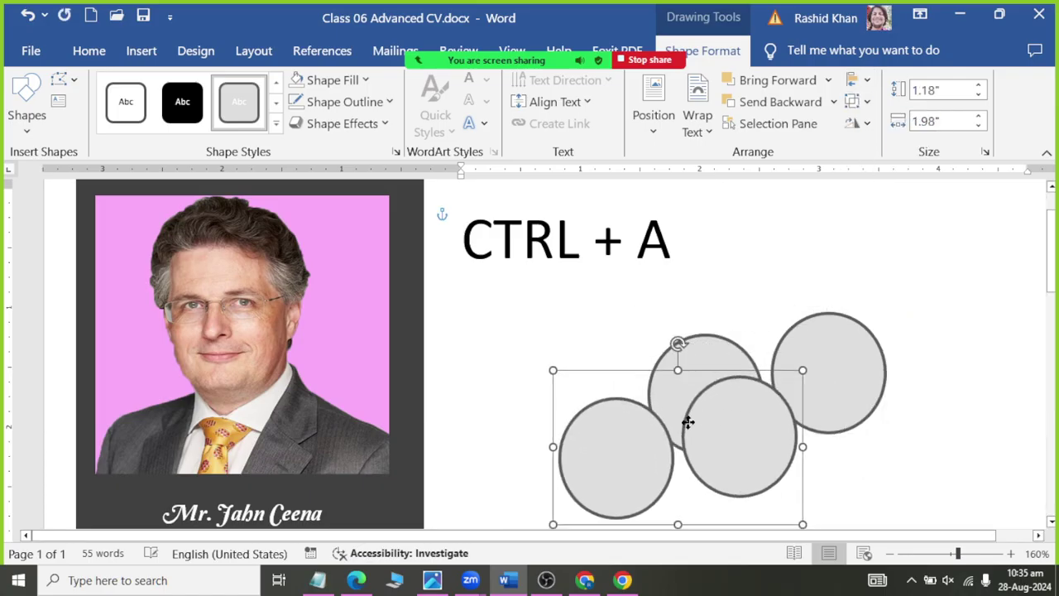
key(Delete)
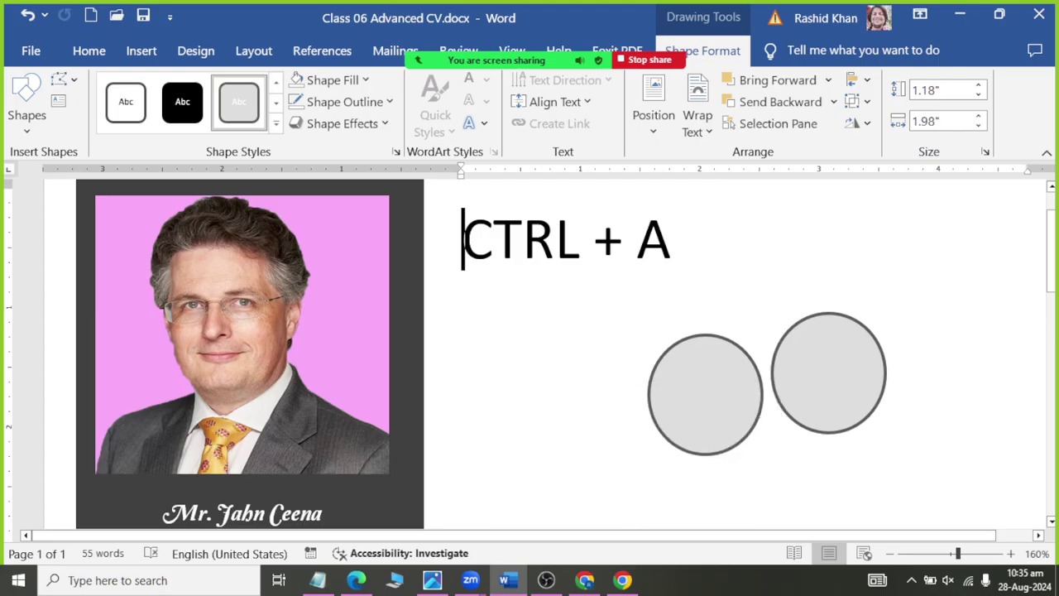
key(Delete)
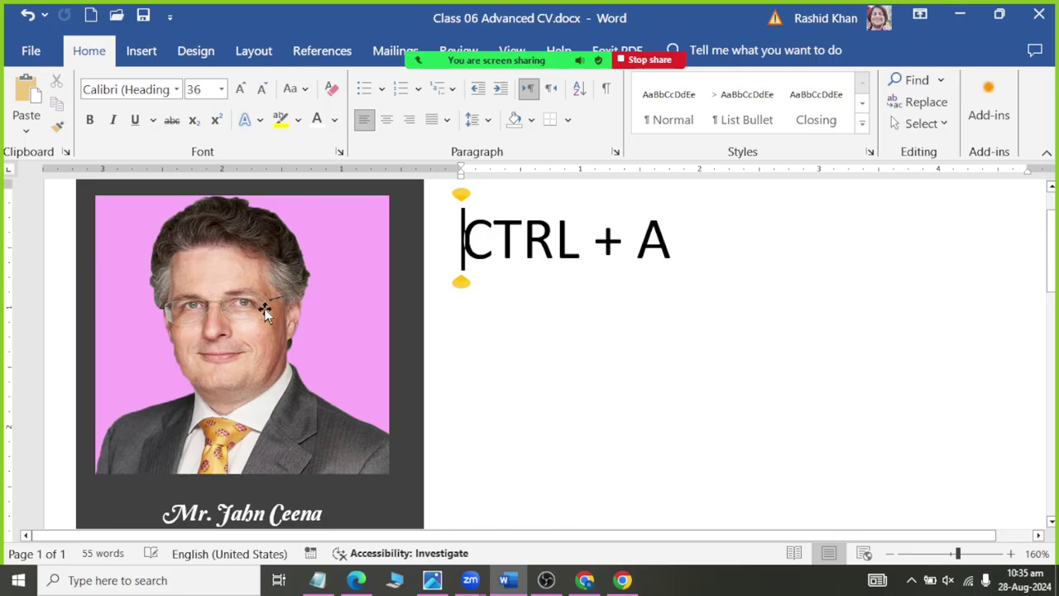
Step: Select the word LANGUAGES in the duplicated Languages section
scroll(269, 331, down, 5)
scroll(271, 361, down, 5)
scroll(271, 361, down, 5)
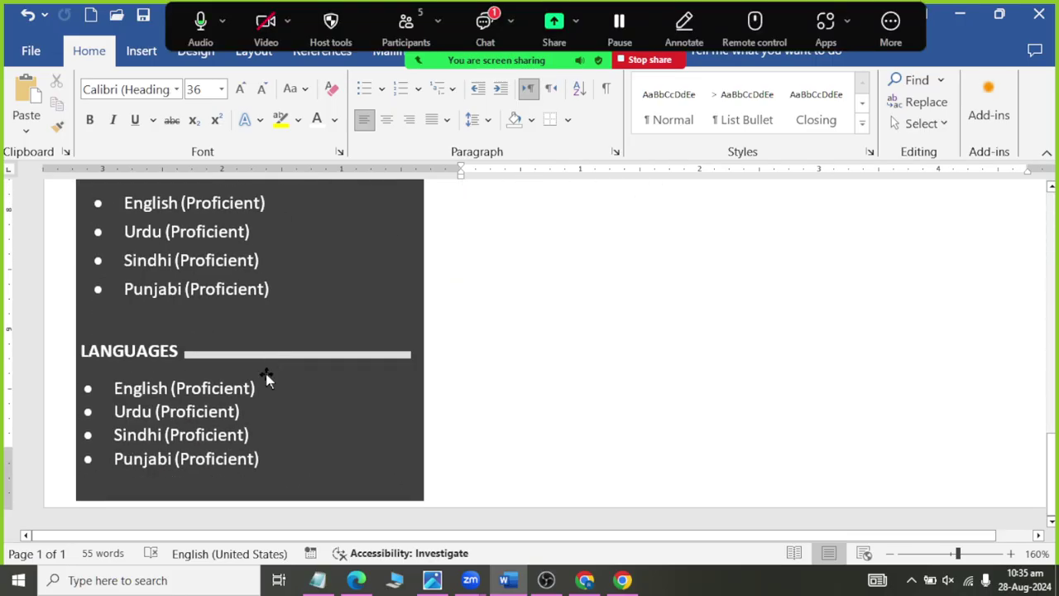
click(227, 408)
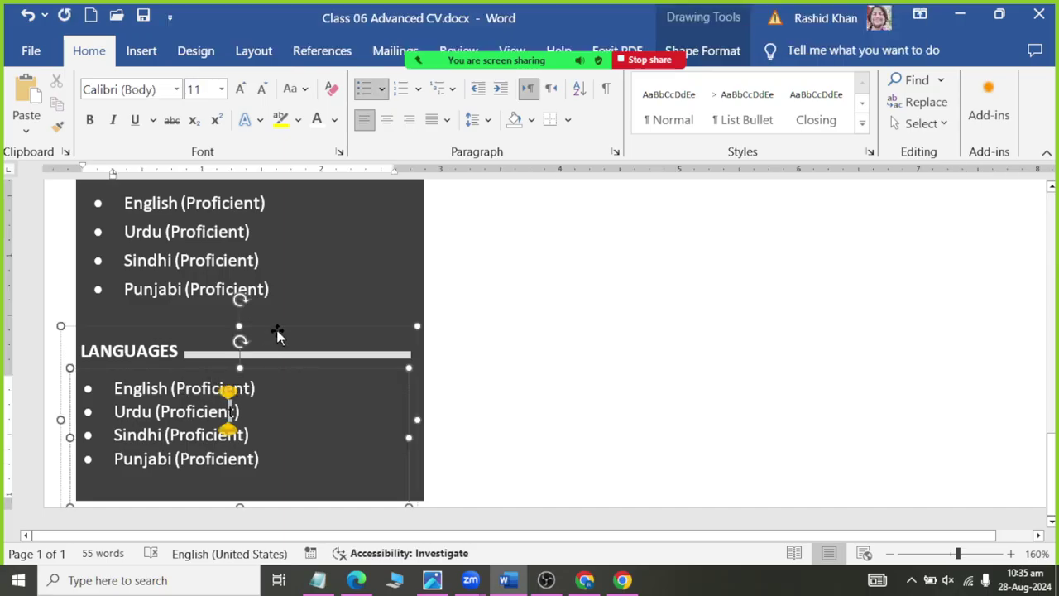
double_click(139, 351)
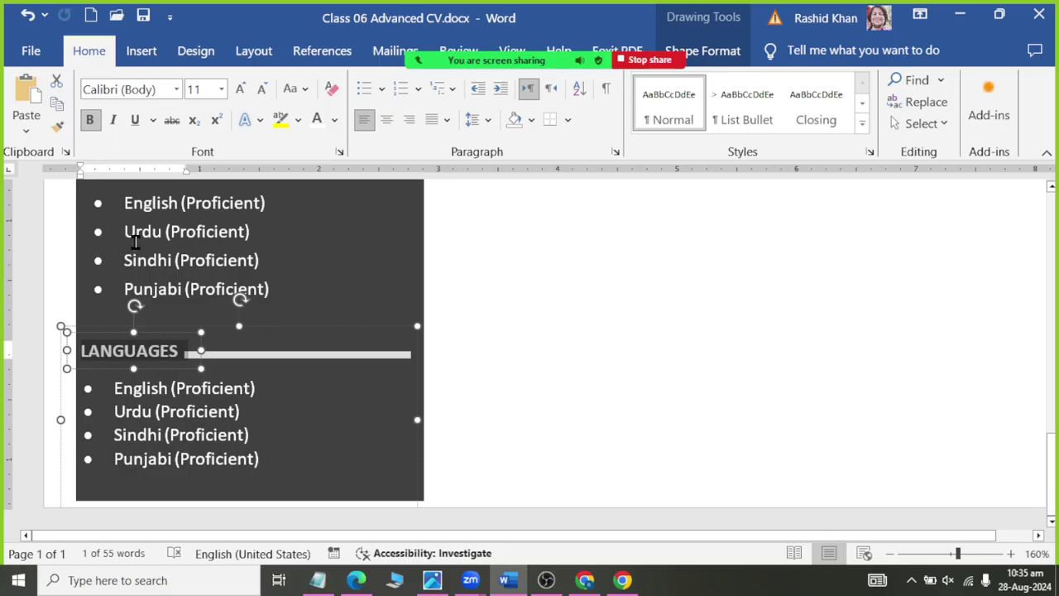
Step: Erase the CTRL + A note from the CV and bring up the reference image Resume 02.jpg
scroll(149, 257, up, 3)
scroll(199, 426, up, 1)
scroll(202, 421, down, 1)
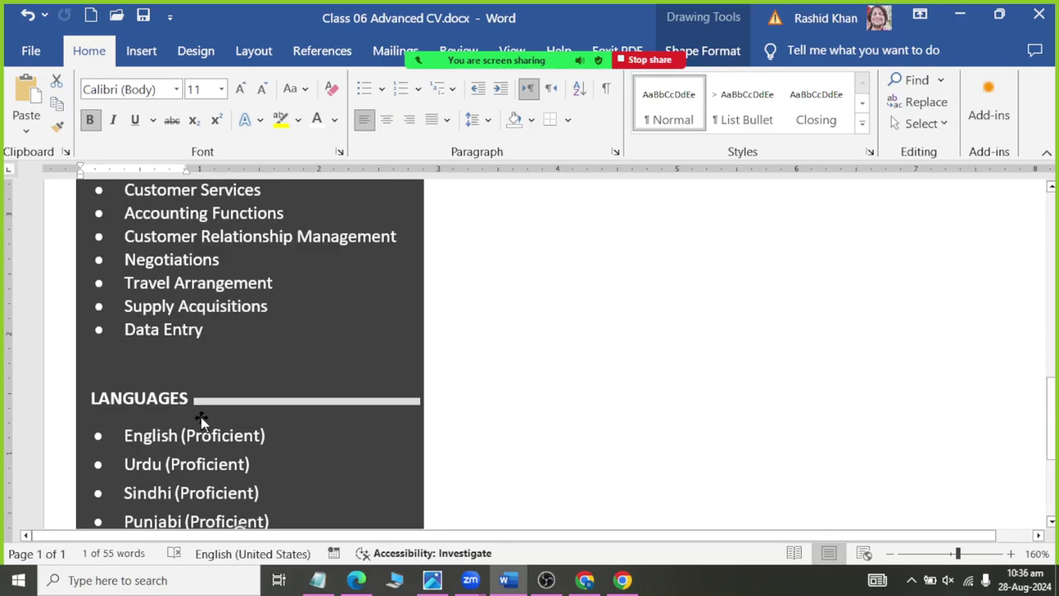
scroll(201, 420, up, 3)
scroll(201, 418, up, 4)
scroll(201, 414, up, 2)
scroll(201, 414, up, 1)
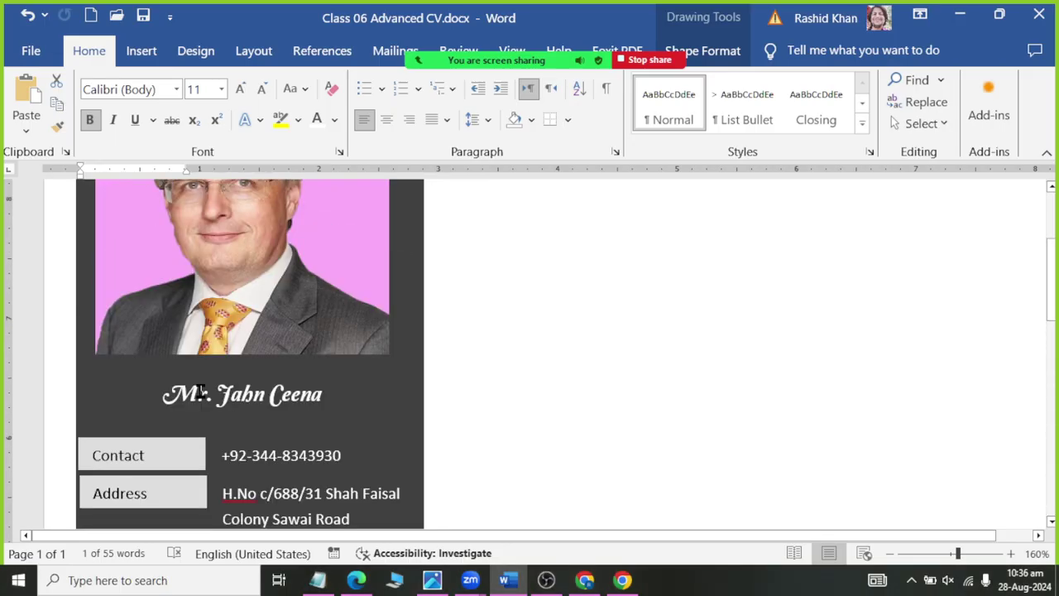
scroll(201, 397, down, 3)
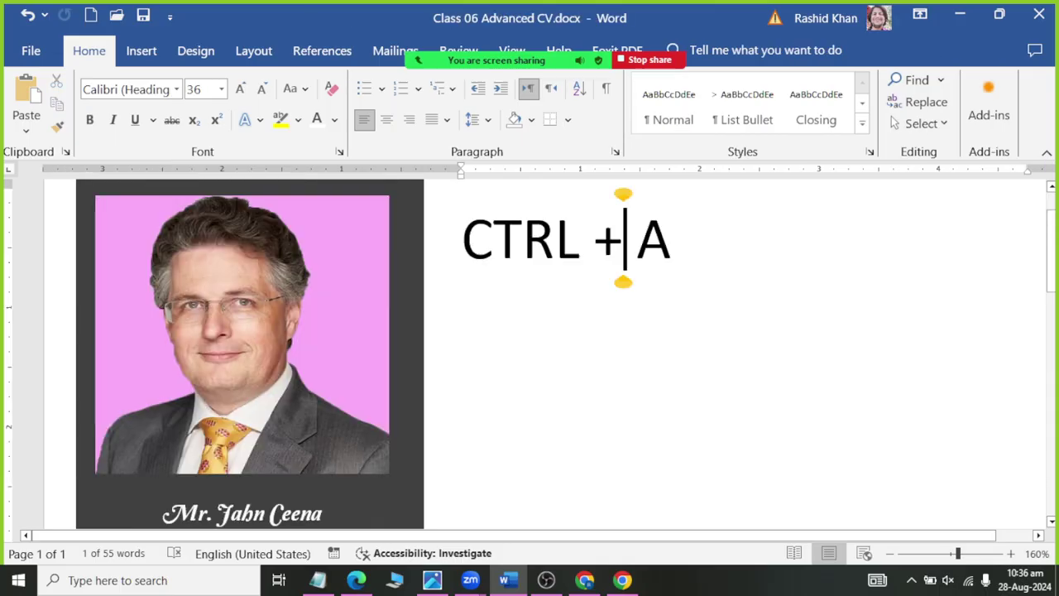
click(740, 252)
key(BackSpace)
key(BackSpace)
key(BackSpace)
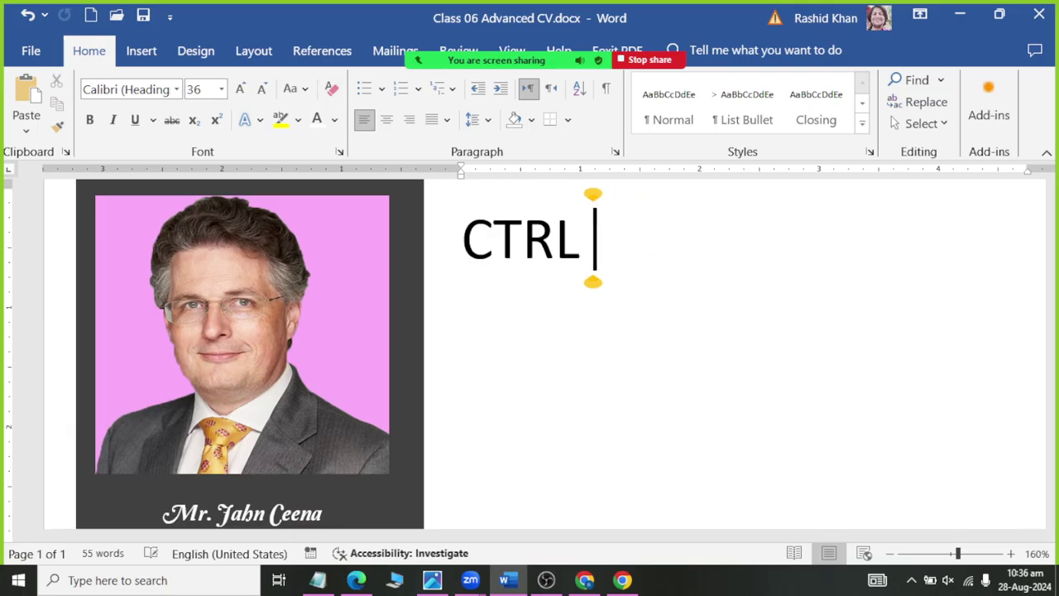
key(BackSpace)
key(BackSpace)
key(BackSpace)
key(BackSpace)
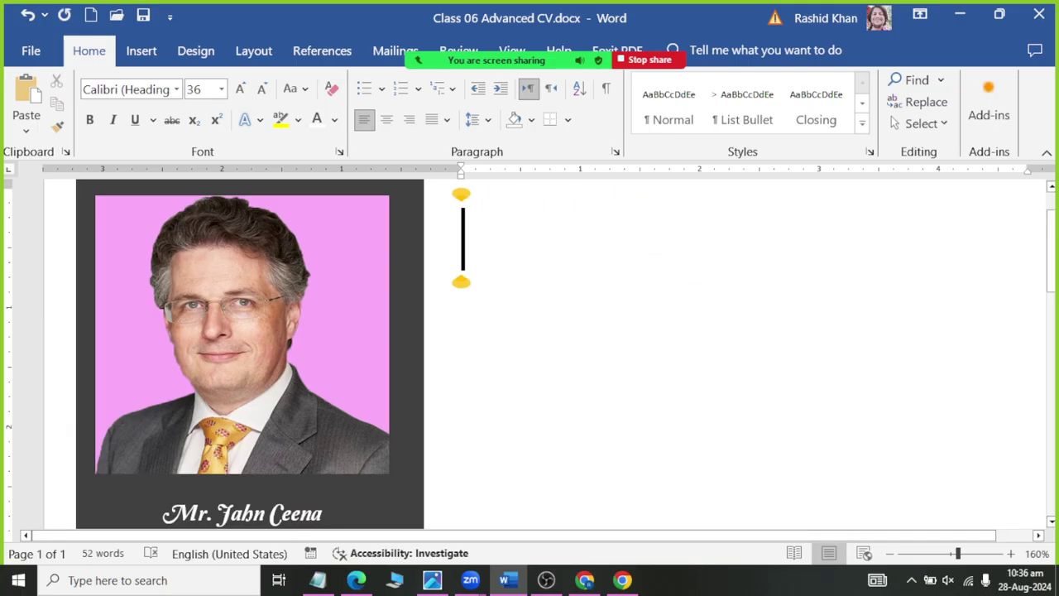
click(432, 579)
Step: Zoom and scroll through Resume 02.jpg's sidebar, skills, languages and experience, then open the meeting chat
scroll(544, 307, up, 1)
scroll(544, 307, up, 3)
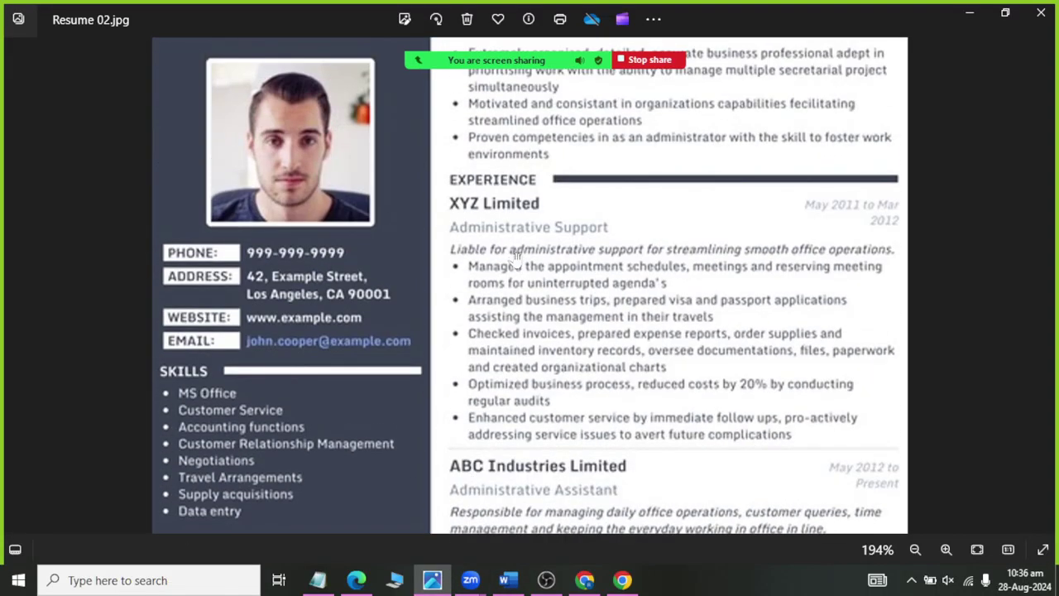
scroll(515, 258, up, 1)
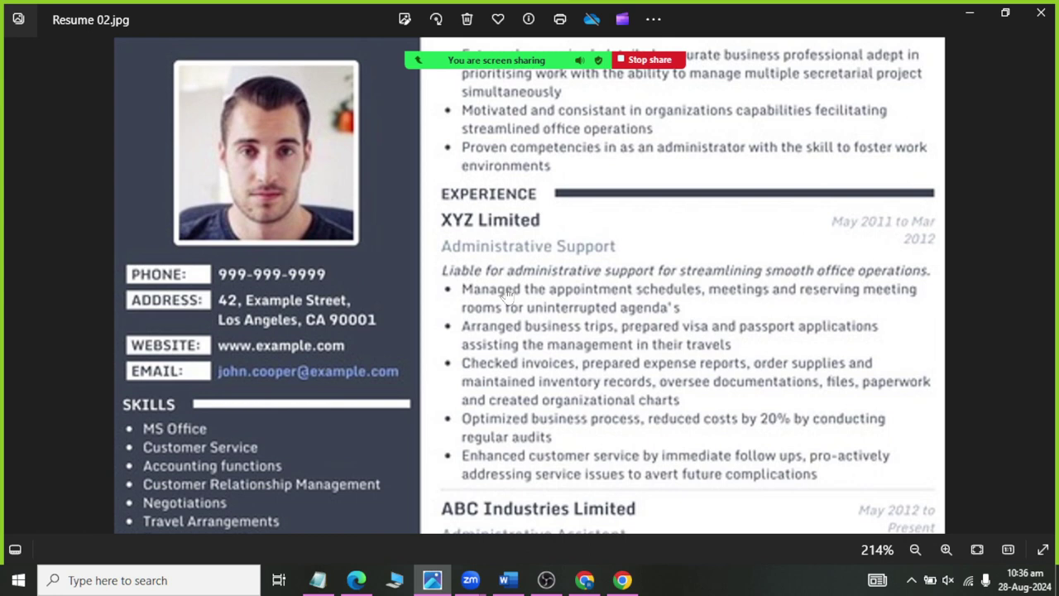
scroll(530, 314, down, 2)
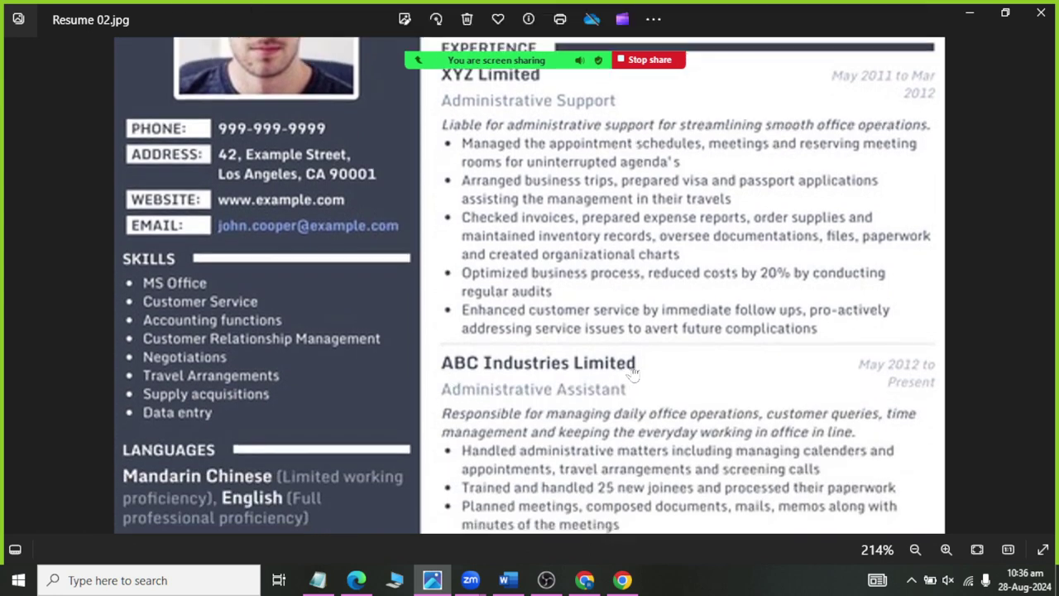
scroll(580, 413, down, 2)
scroll(579, 208, down, 2)
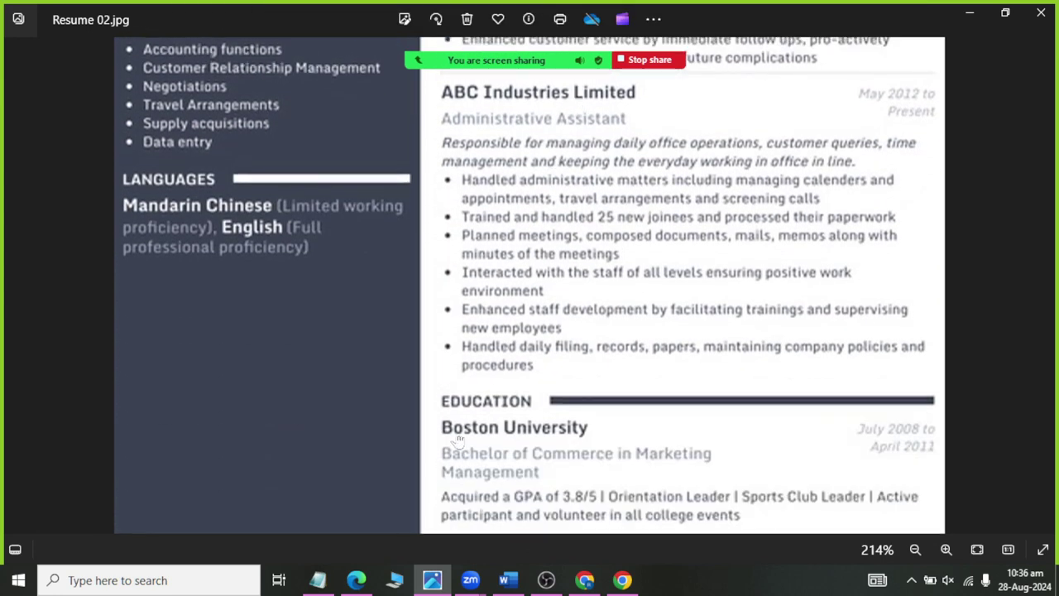
scroll(479, 411, down, 1)
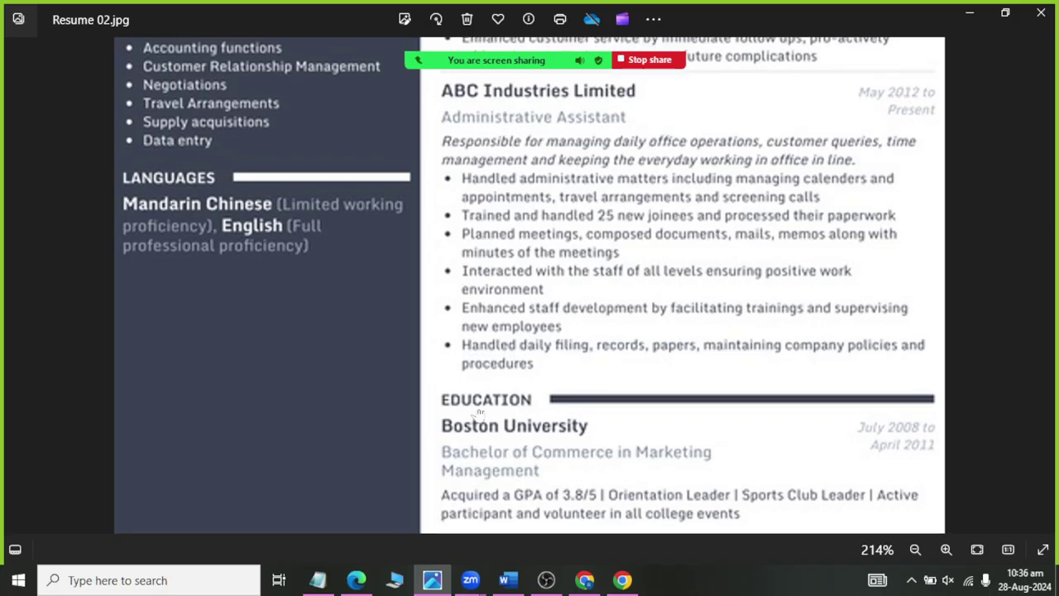
scroll(479, 411, up, 3)
scroll(501, 389, up, 1)
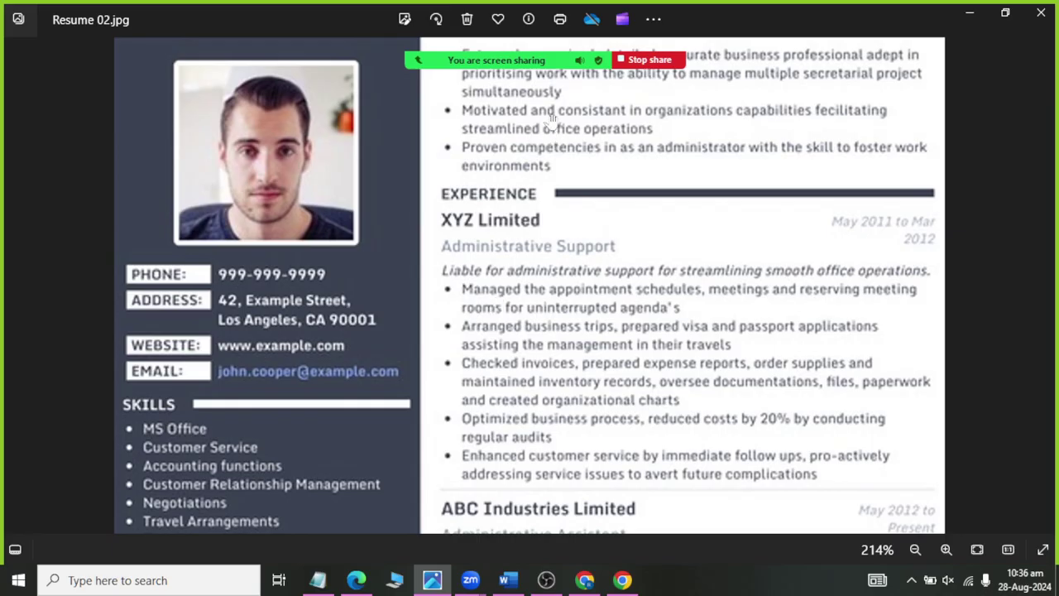
scroll(526, 42, up, 1)
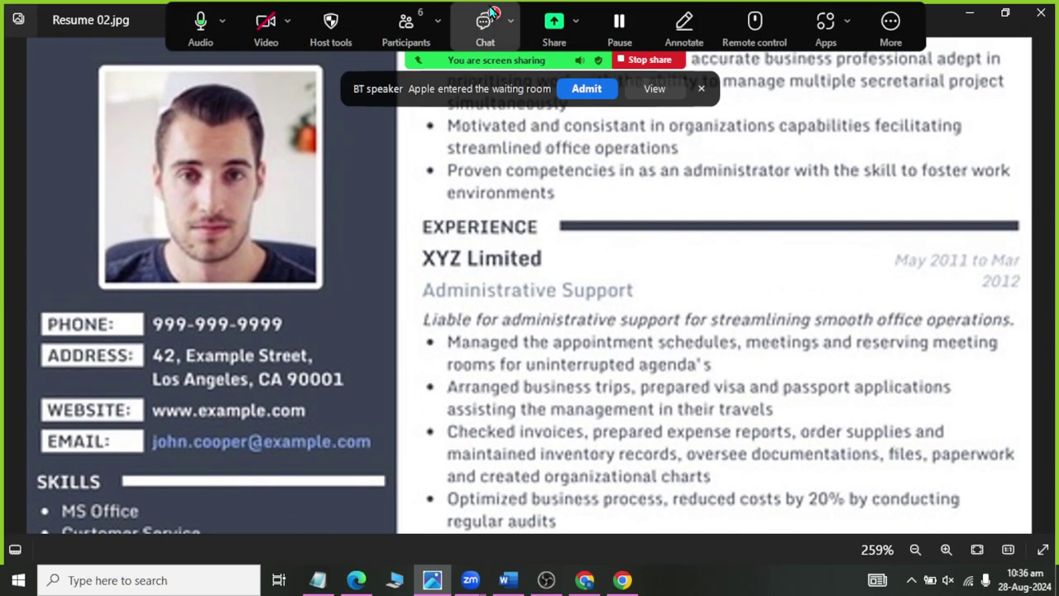
click(493, 22)
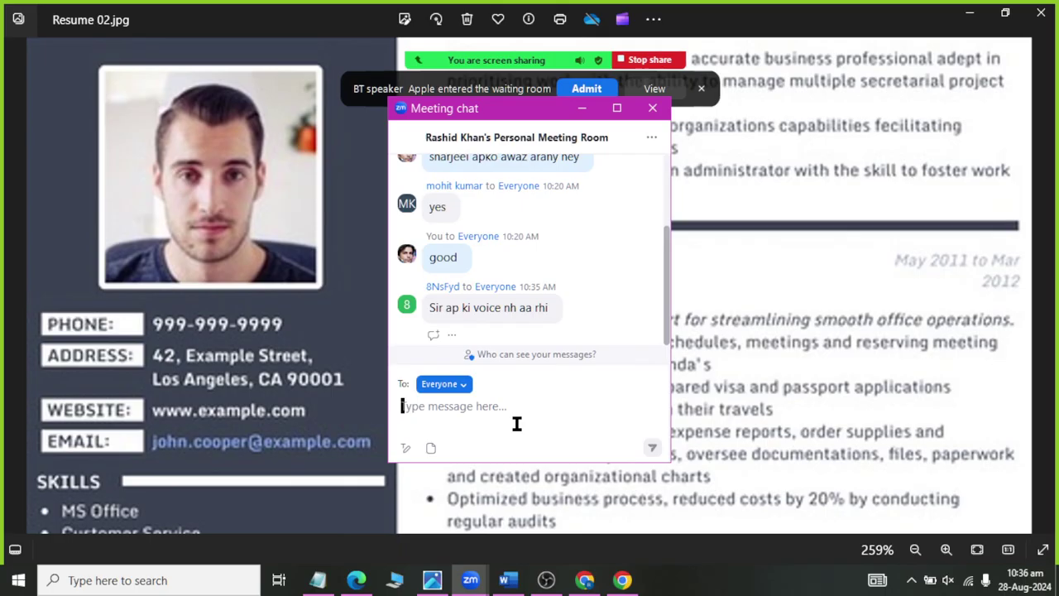
Step: Admit the waiting participant, send 'kiss ko voice nahin arahy ehy' in chat, and close the chat
click(586, 89)
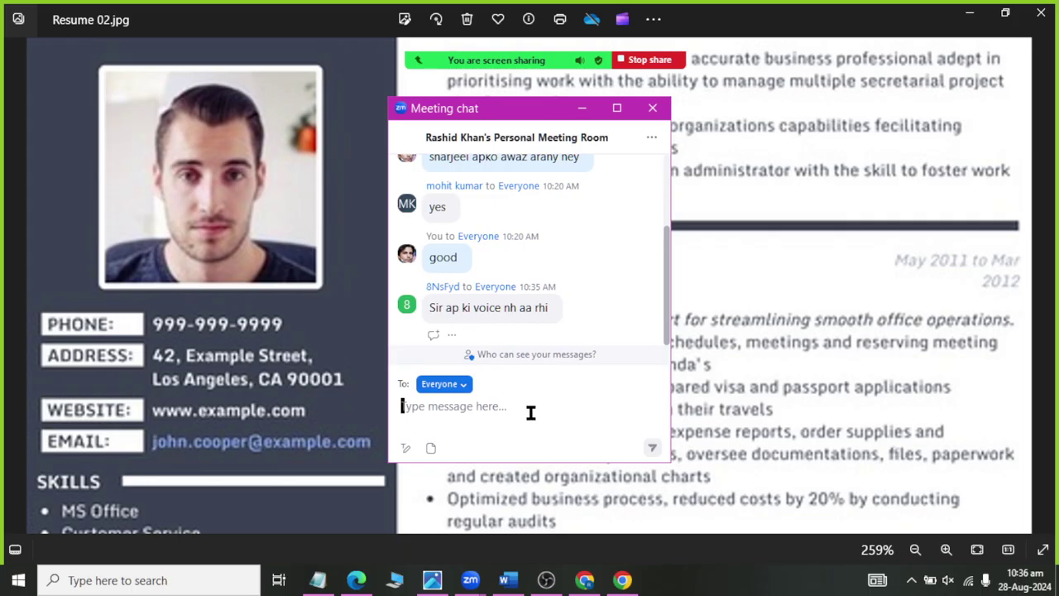
text(kiss ko vo)
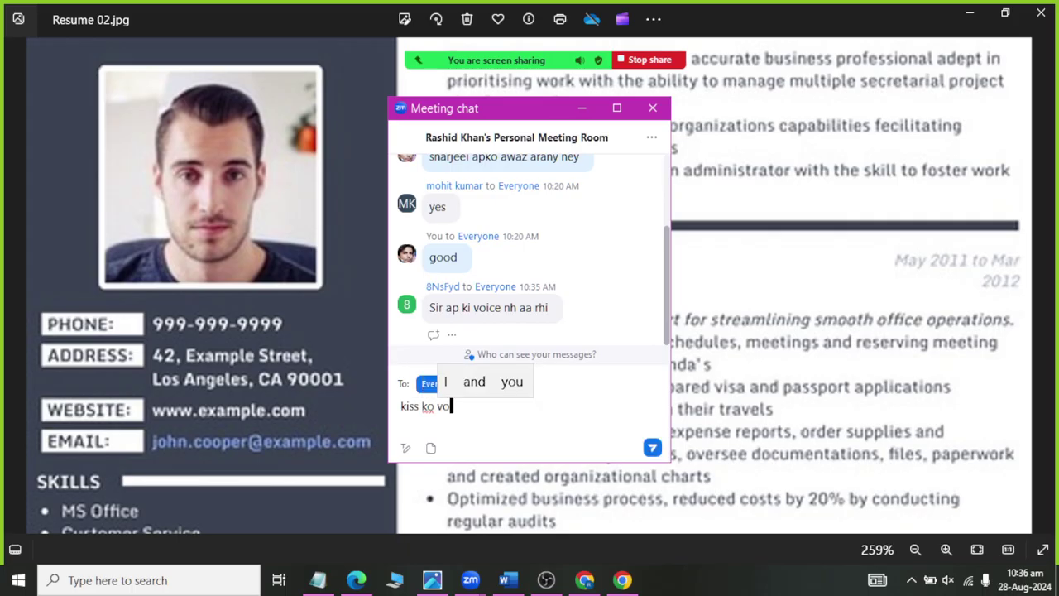
text(ice nahin arahy )
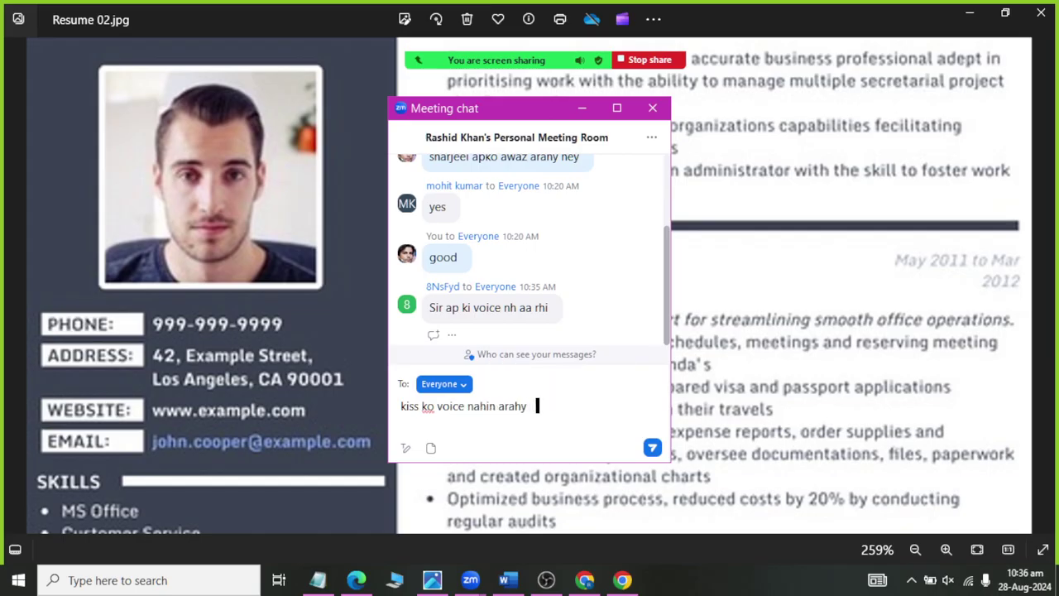
text(ehy)
key(Return)
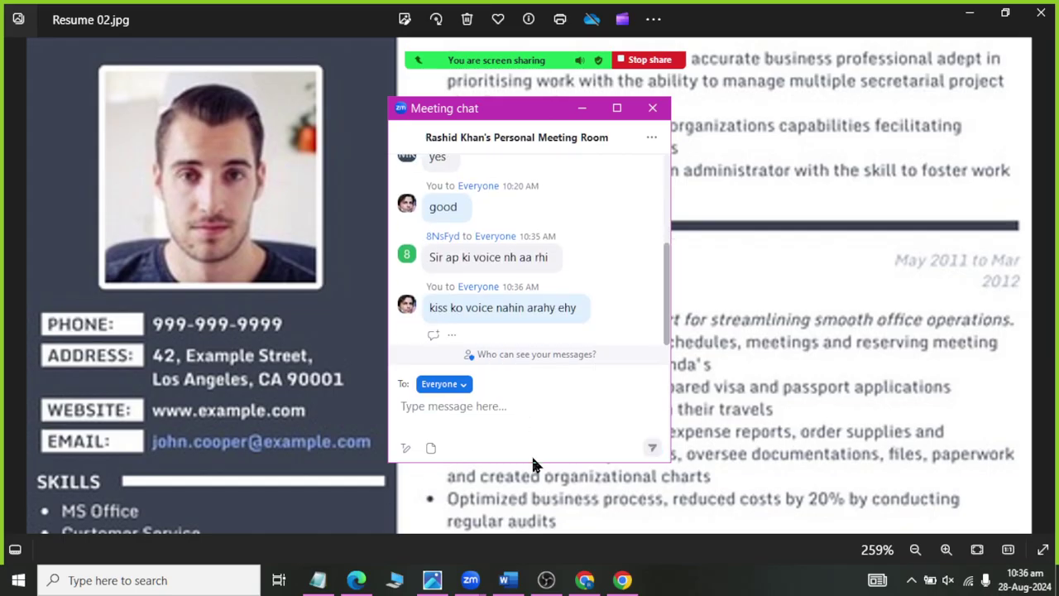
click(652, 108)
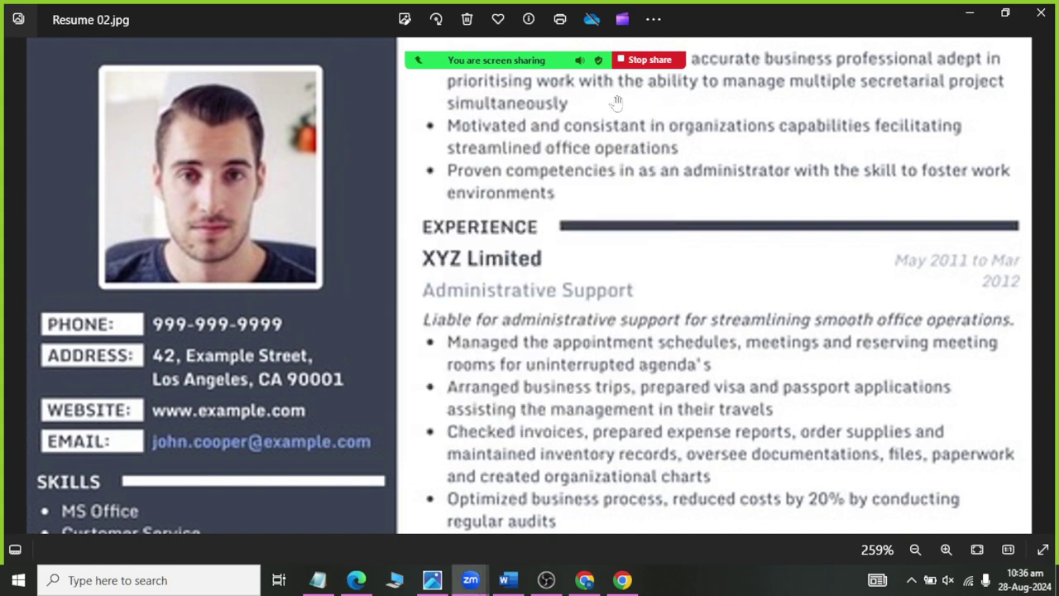
Step: Pan the reference resume to review its lower contact, skills and experience content, then view the CV
drag(480, 464, 488, 149)
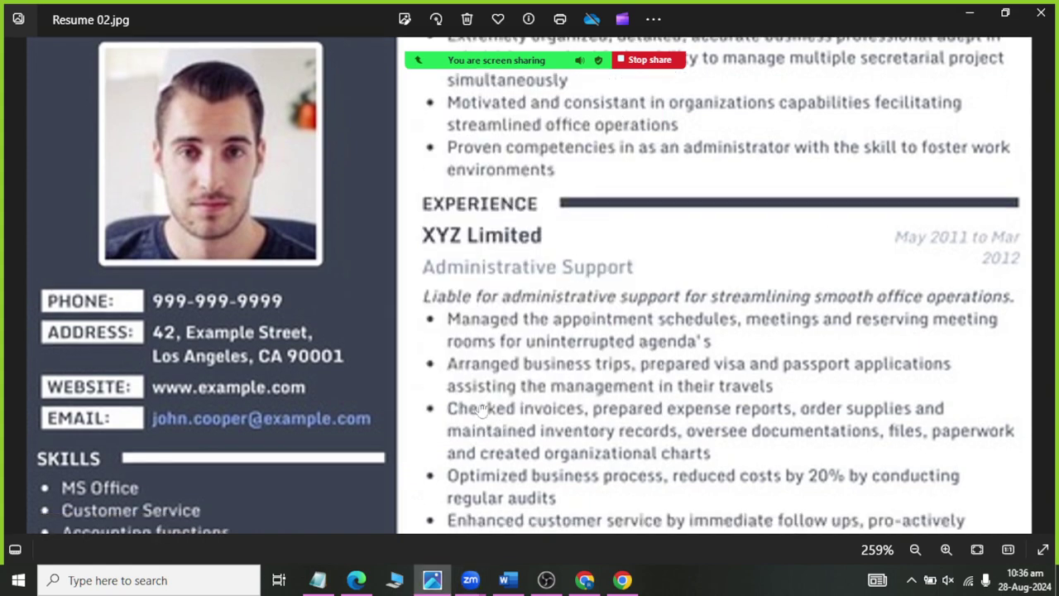
scroll(490, 148, down, 2)
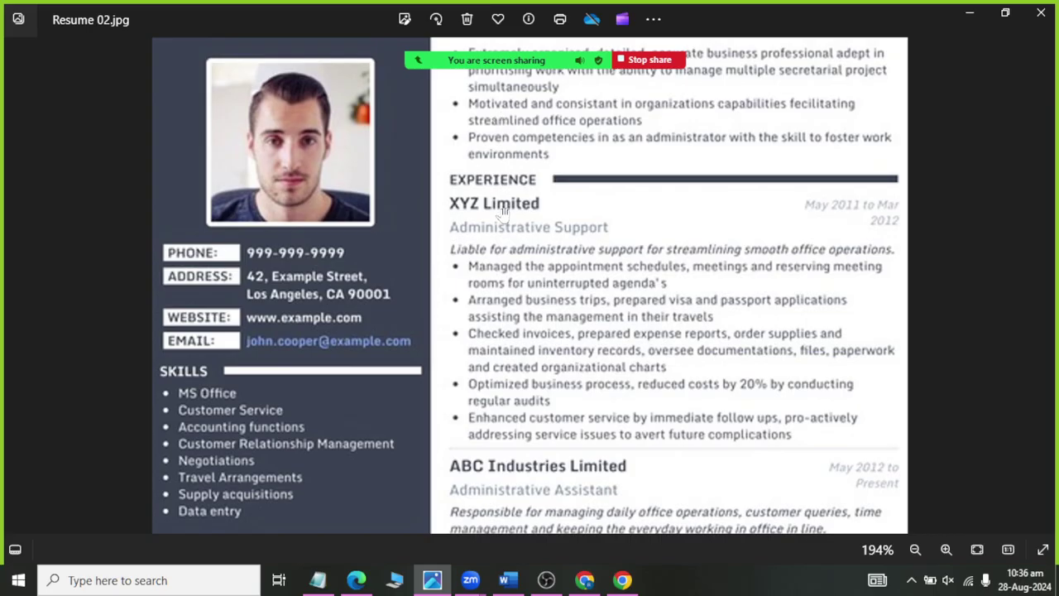
scroll(507, 199, up, 1)
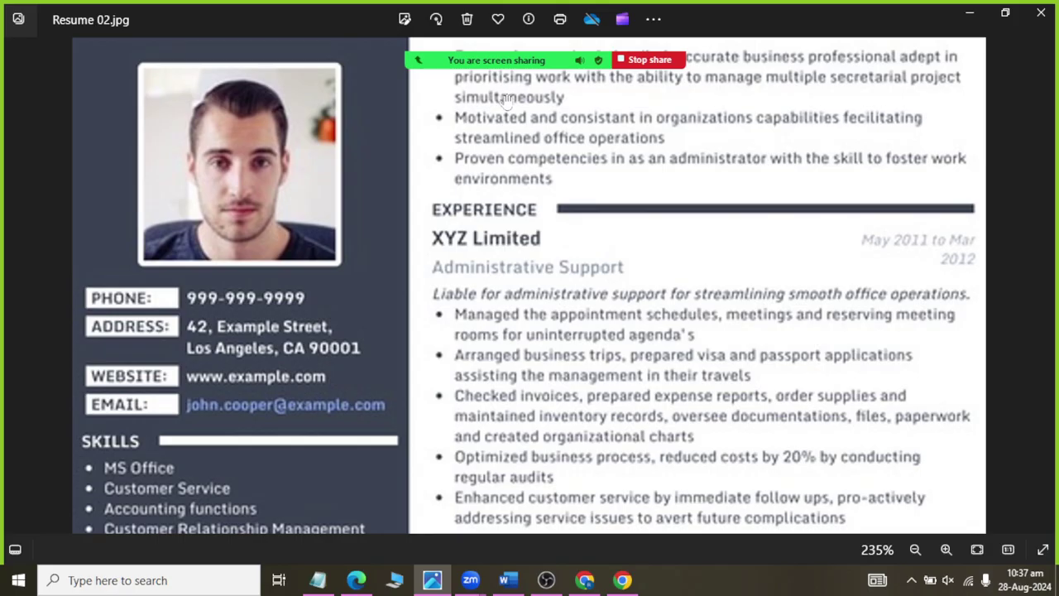
mouse_move(497, 60)
click(508, 580)
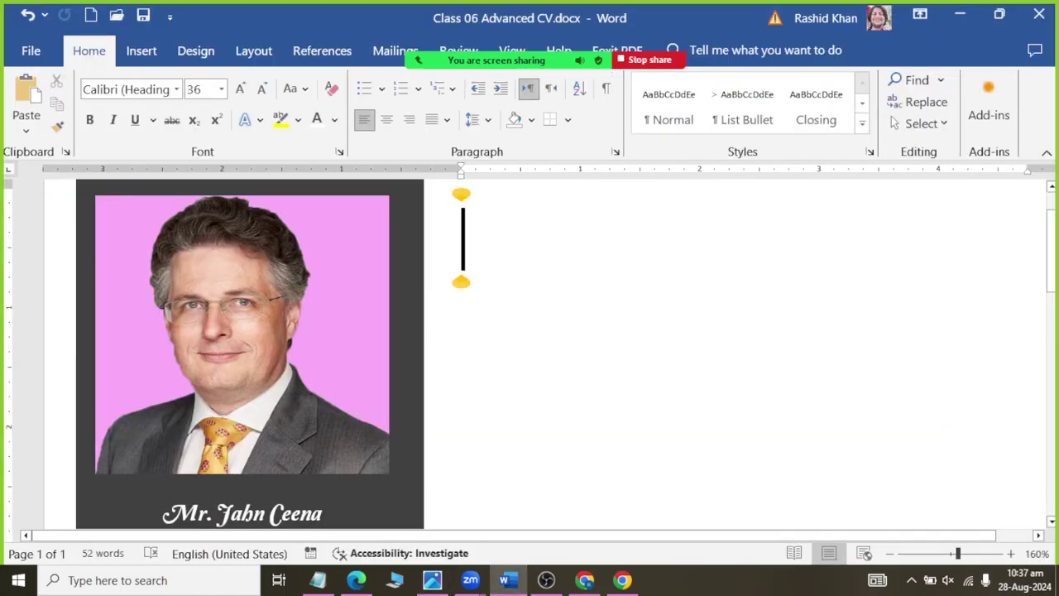
scroll(538, 356, down, 4)
scroll(530, 355, down, 2)
Step: Check the reference image once more and return to Class 06 Advanced CV.docx
key(alt+Tab)
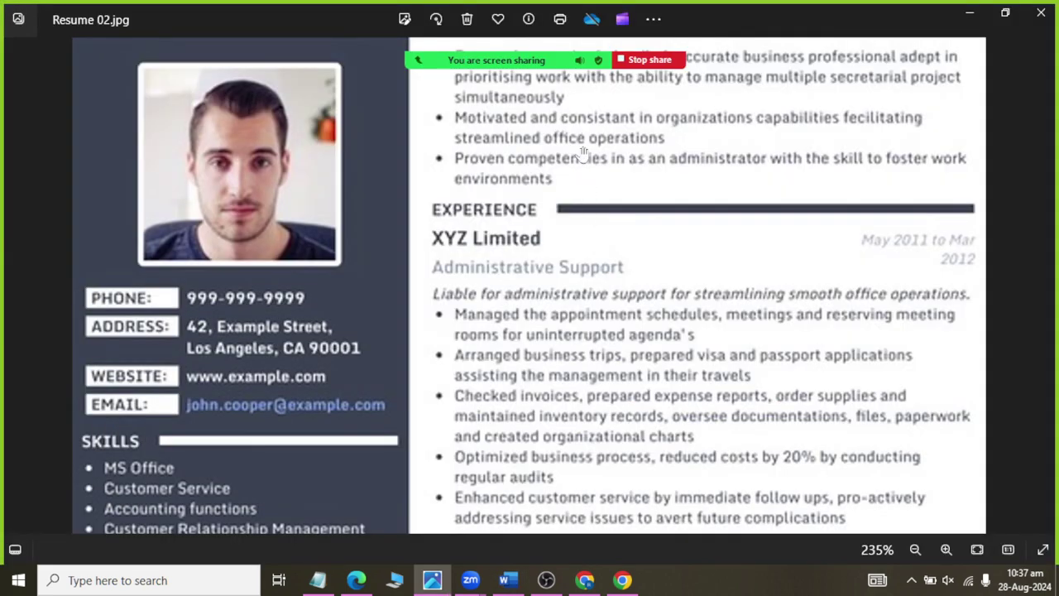
scroll(586, 116, down, 1)
scroll(592, 156, up, 1)
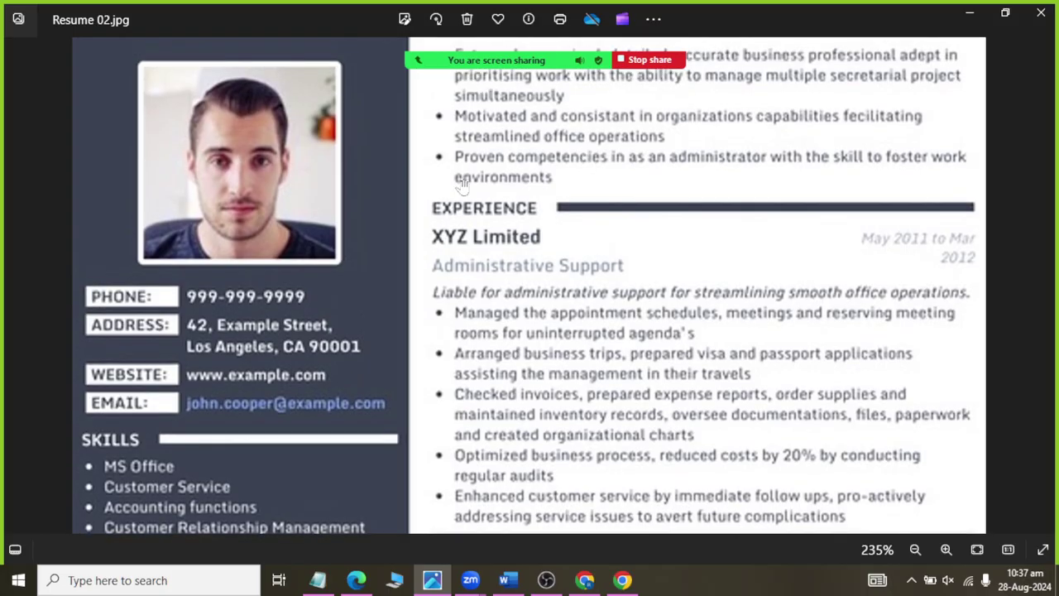
key(alt+Tab)
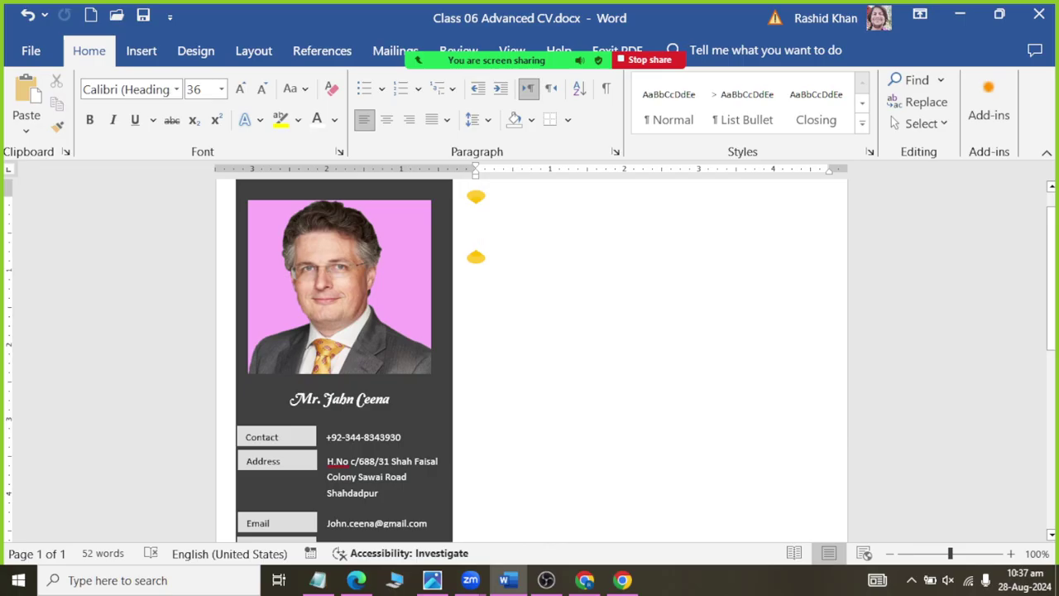
Step: Set the right column to Normal style at 12 pt and generate placeholder text with =rand()
ctrl+scroll(766, 240, down, 2)
ctrl+scroll(766, 240, down, 1)
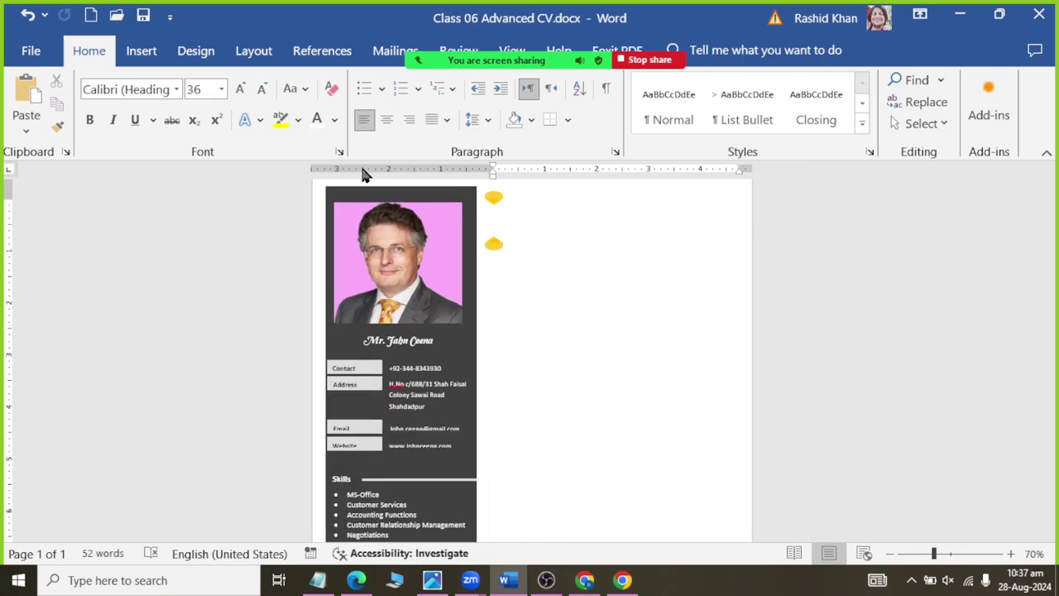
click(651, 101)
click(240, 89)
click(240, 88)
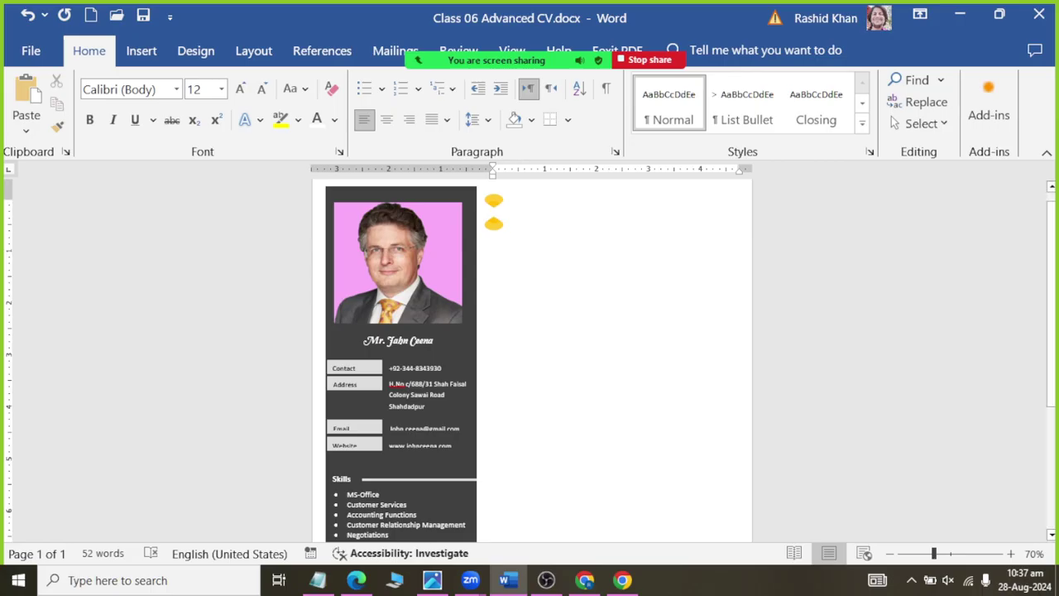
scroll(494, 211, up, 5)
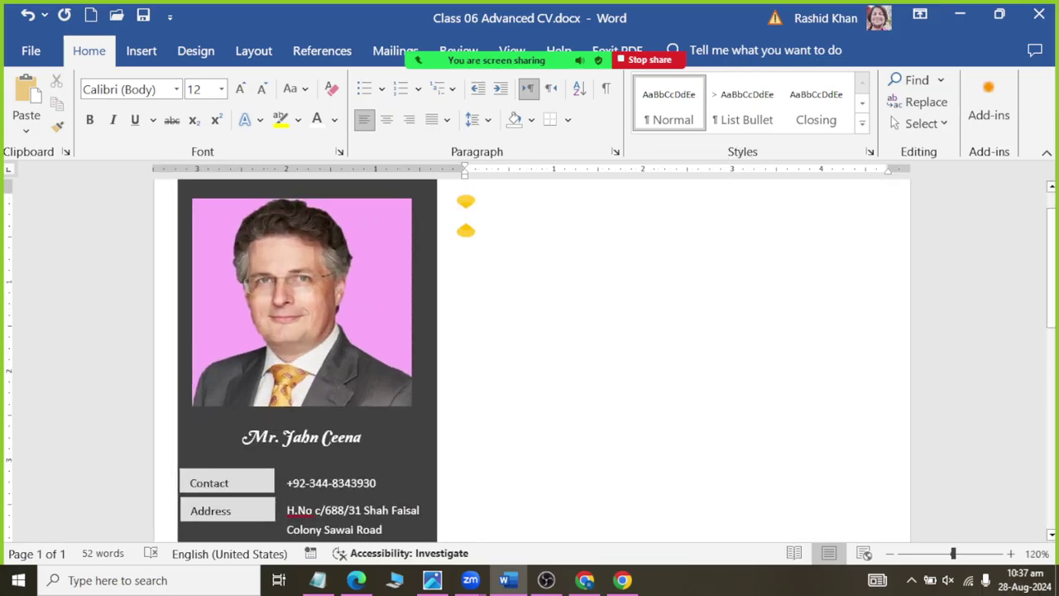
text(=rand)
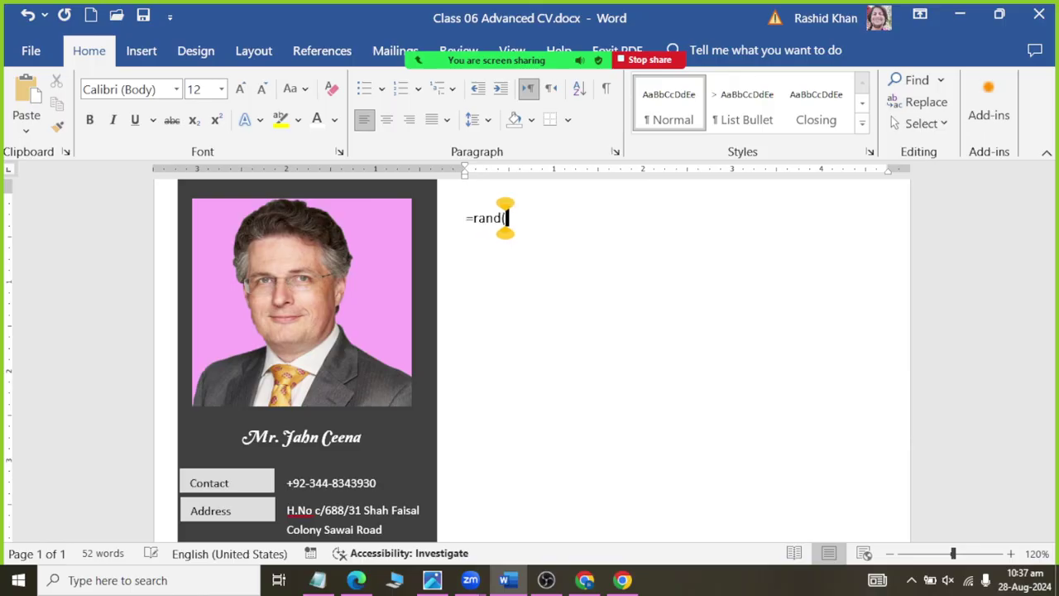
text(()
text())
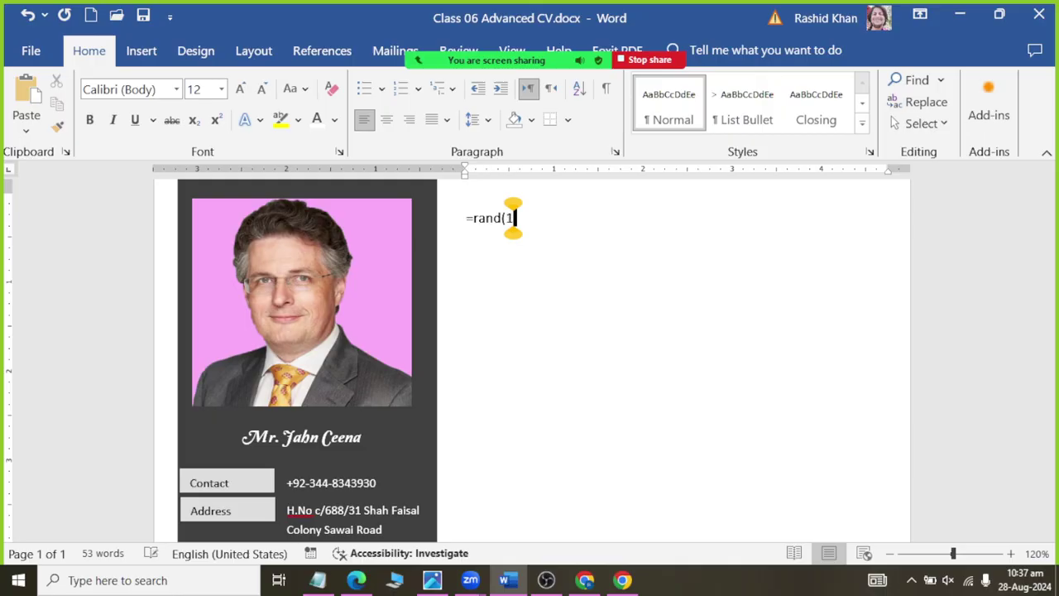
key(Return)
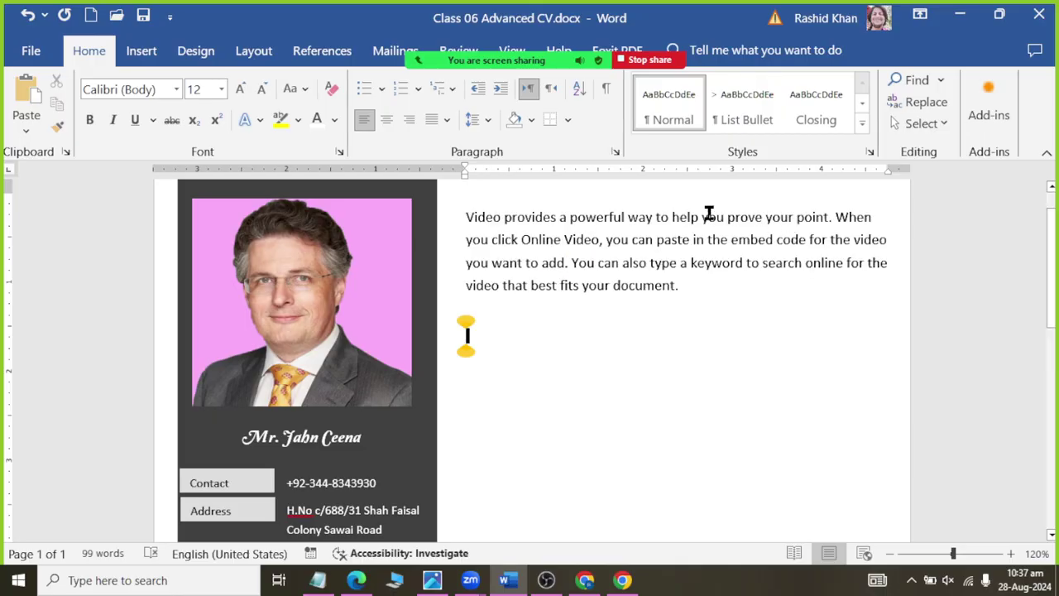
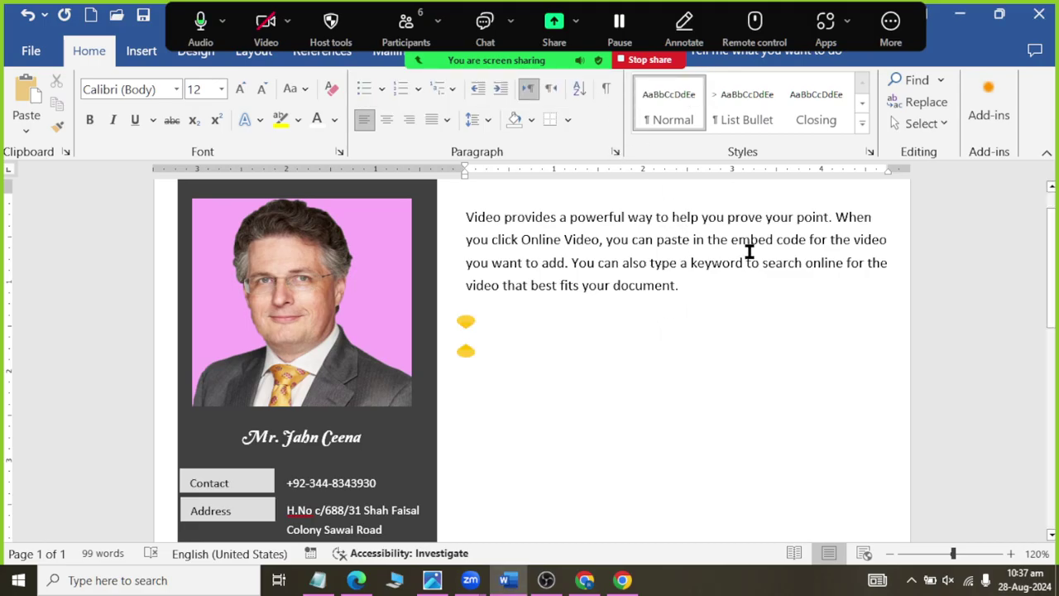
Step: Replace the comma after 'Online Video' with a period and move the remaining text to a new paragraph
click(607, 240)
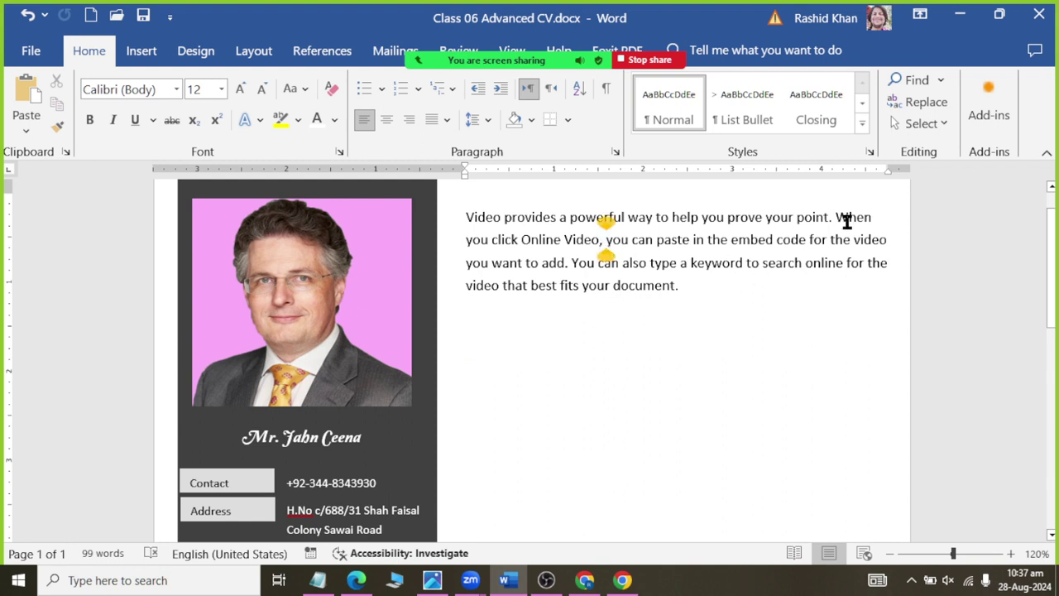
click(611, 239)
key(BackSpace)
key(BackSpace)
text(.Y)
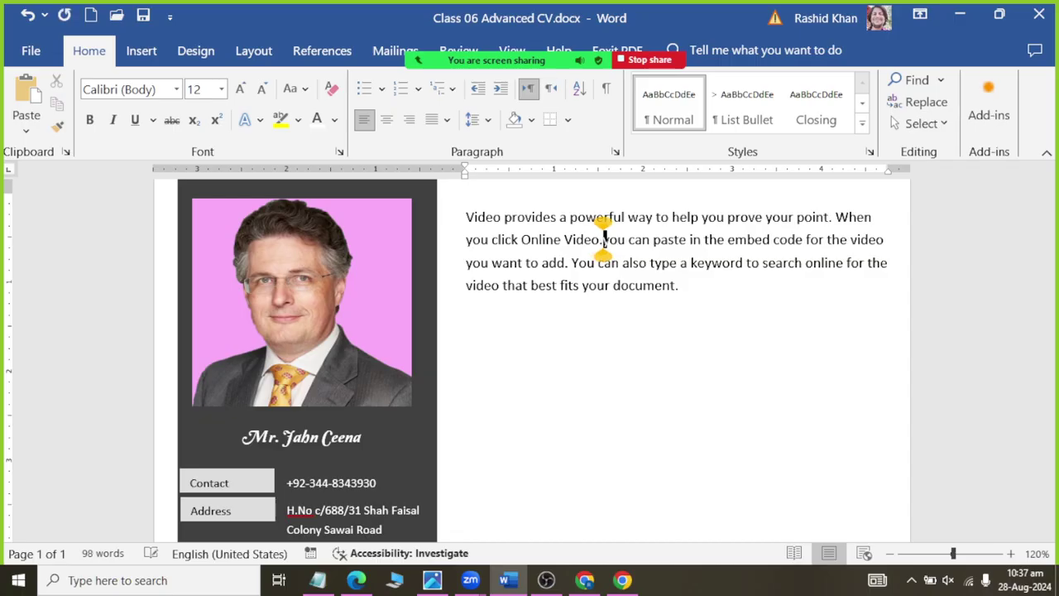
key(Return)
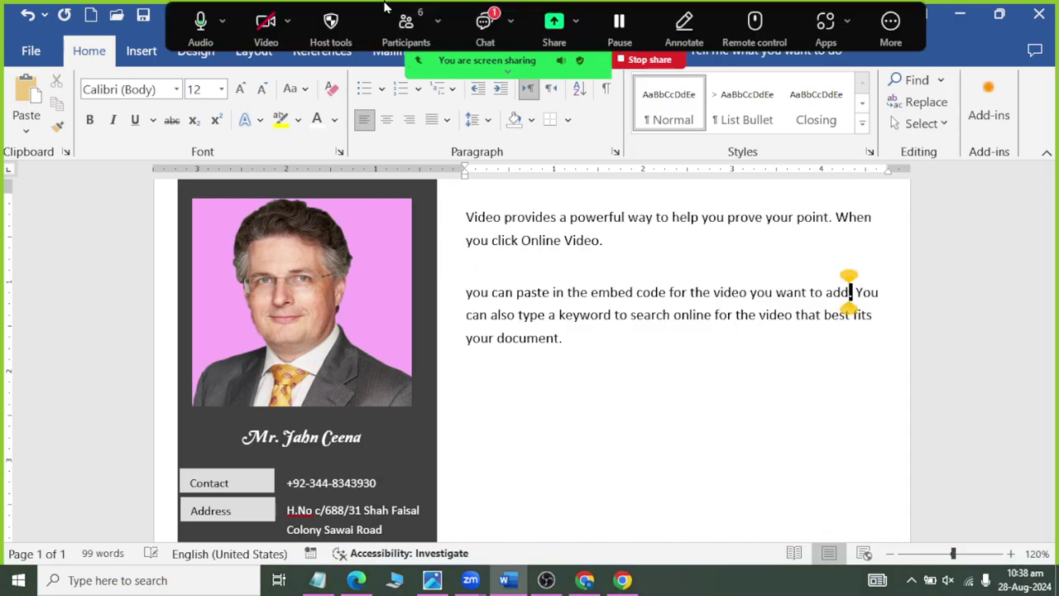
Step: Send 'yes' and 'ask' to everyone in the Zoom meeting chat, then hide the chat window
click(485, 21)
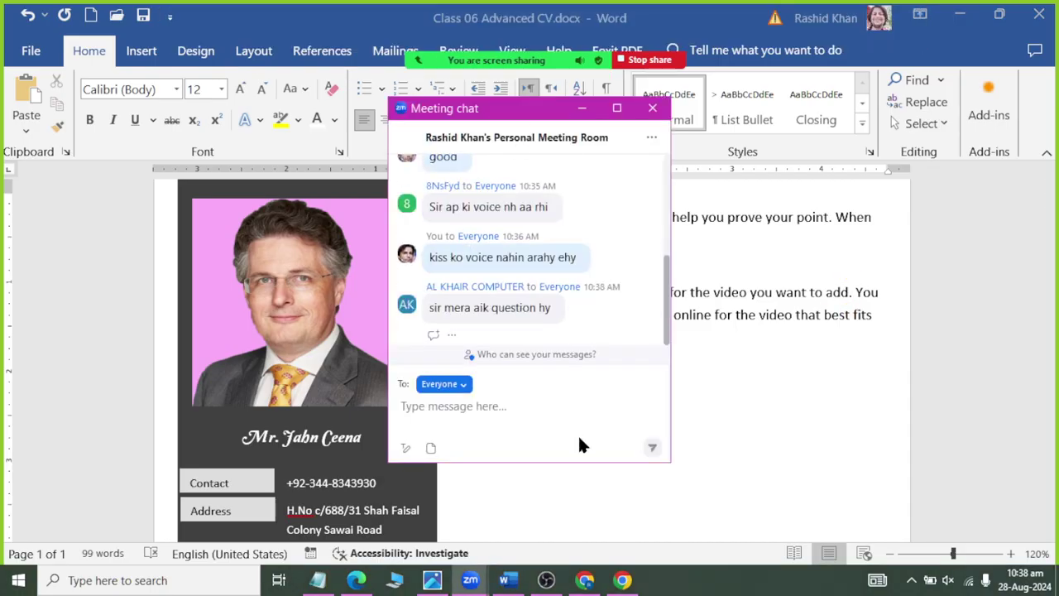
text(yes)
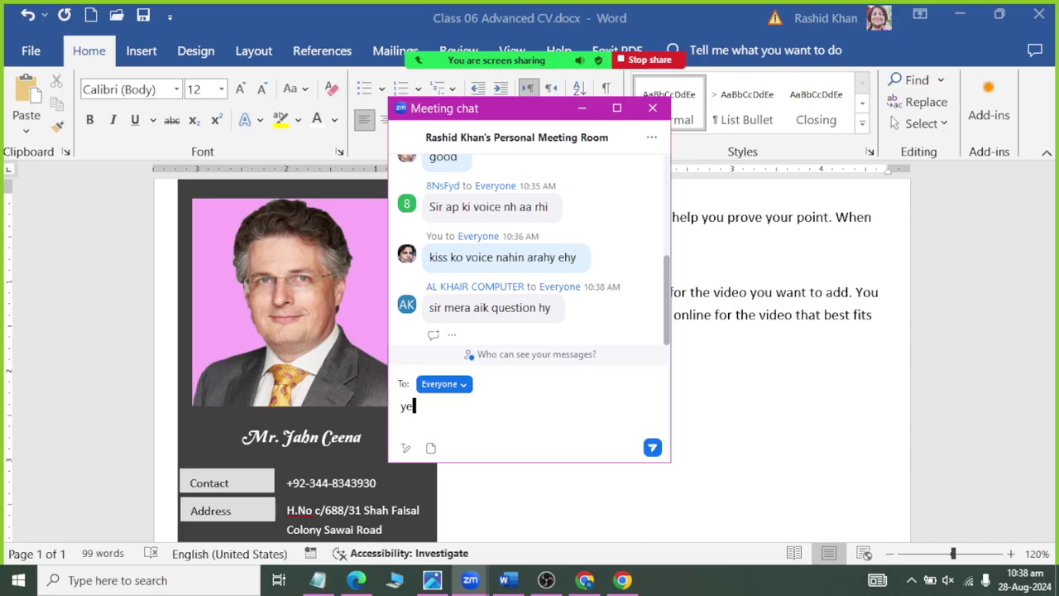
key(Return)
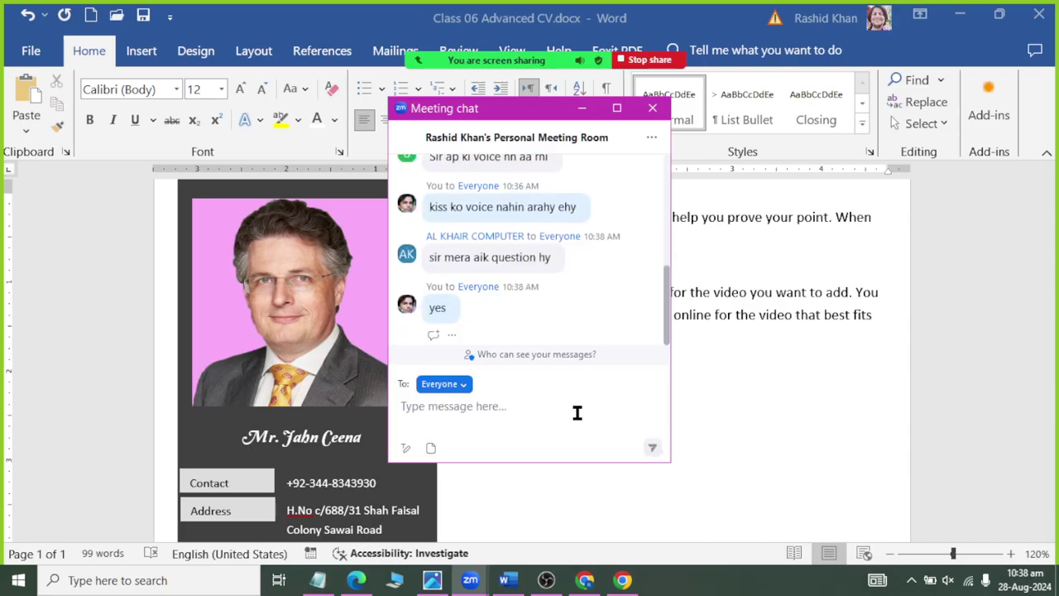
text(ask)
key(Return)
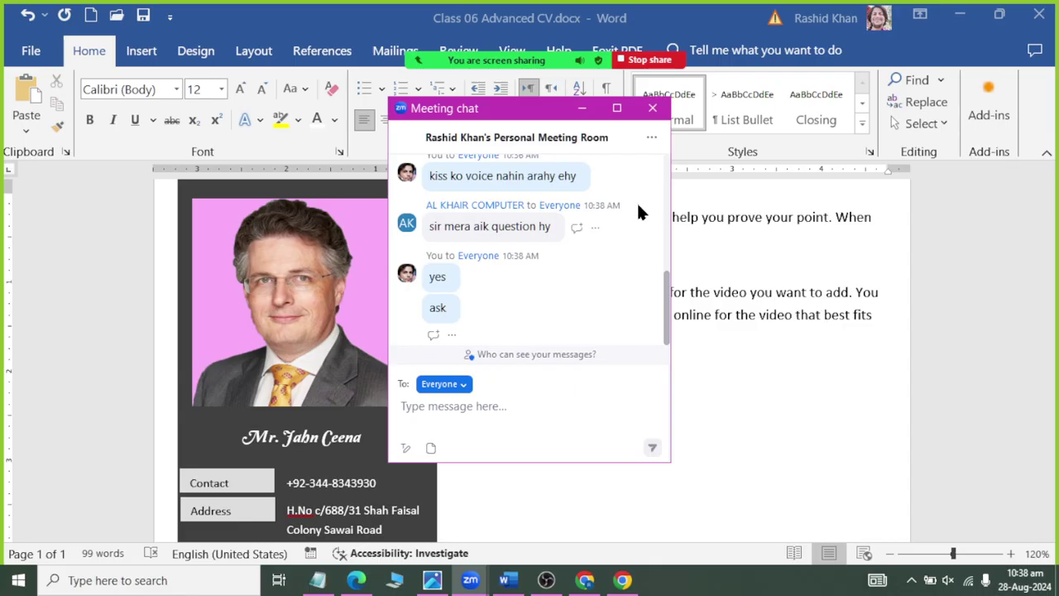
click(582, 108)
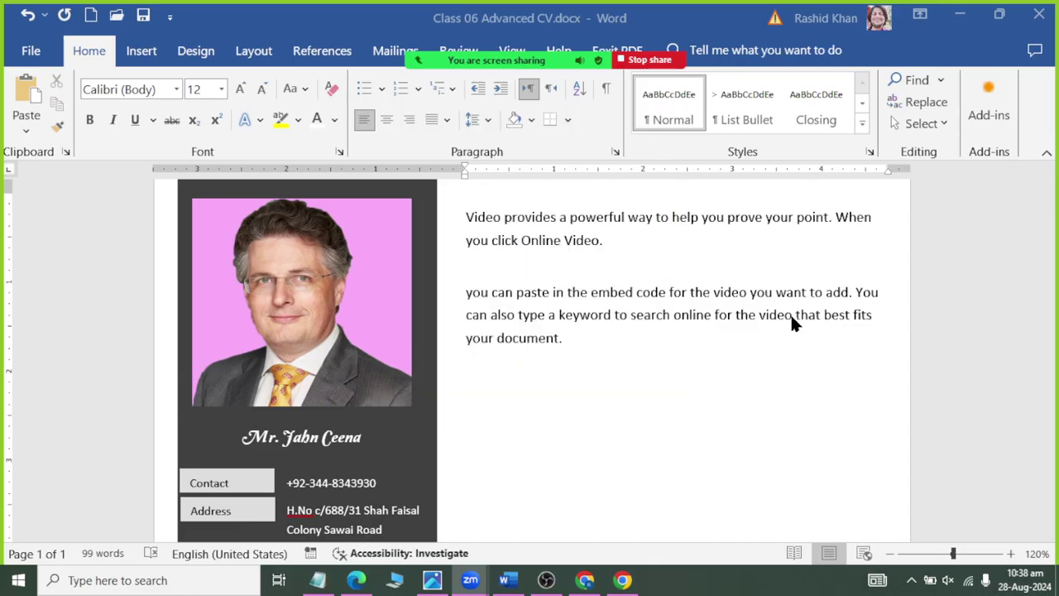
Step: Split 'You can also…' into its own paragraph and bullet all three paragraphs at the left margin
click(853, 292)
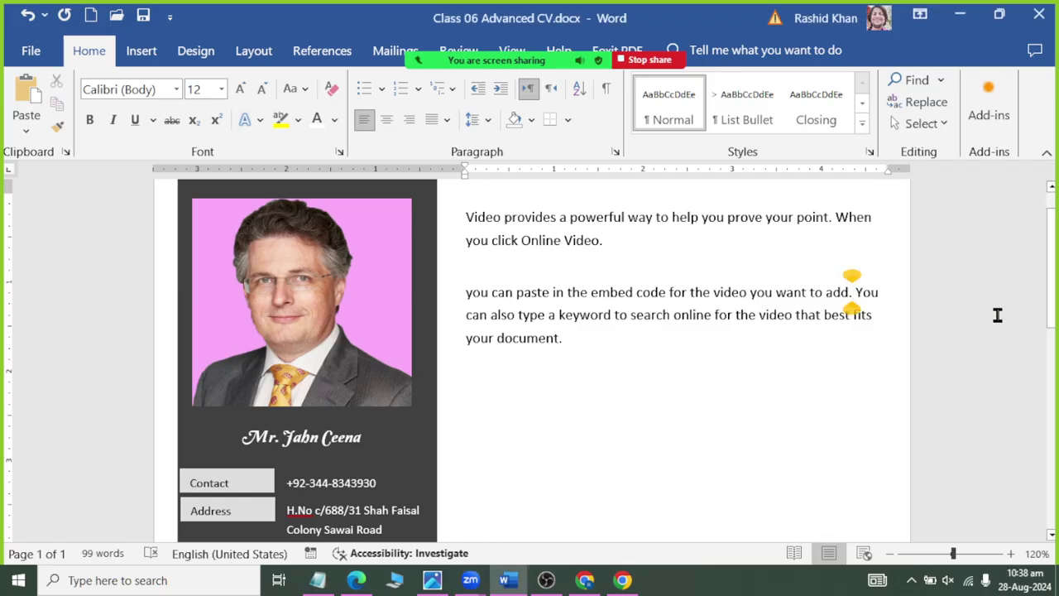
key(Return)
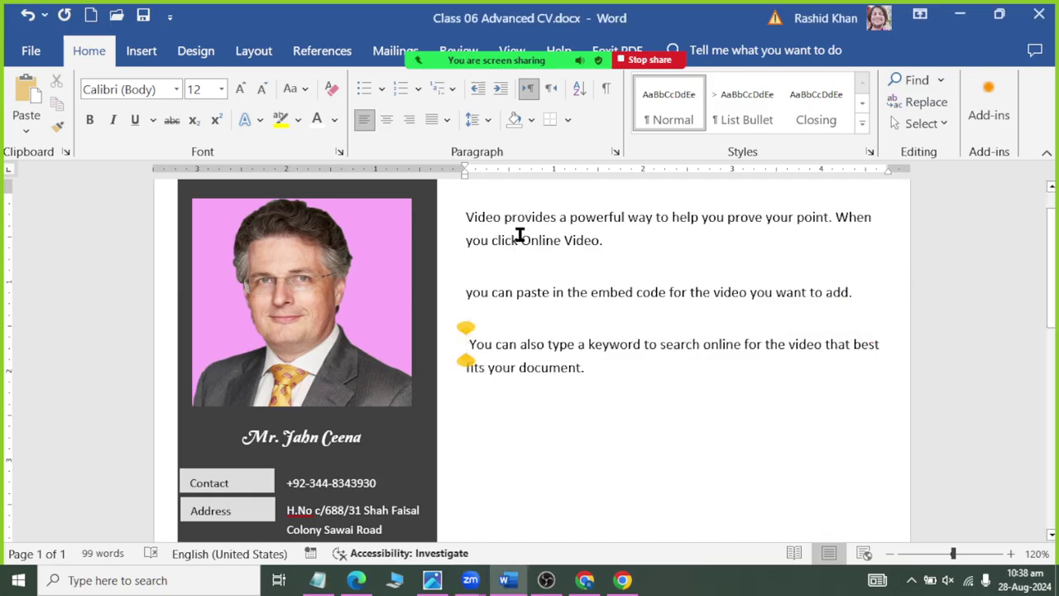
click(461, 217)
key(ctrl+a)
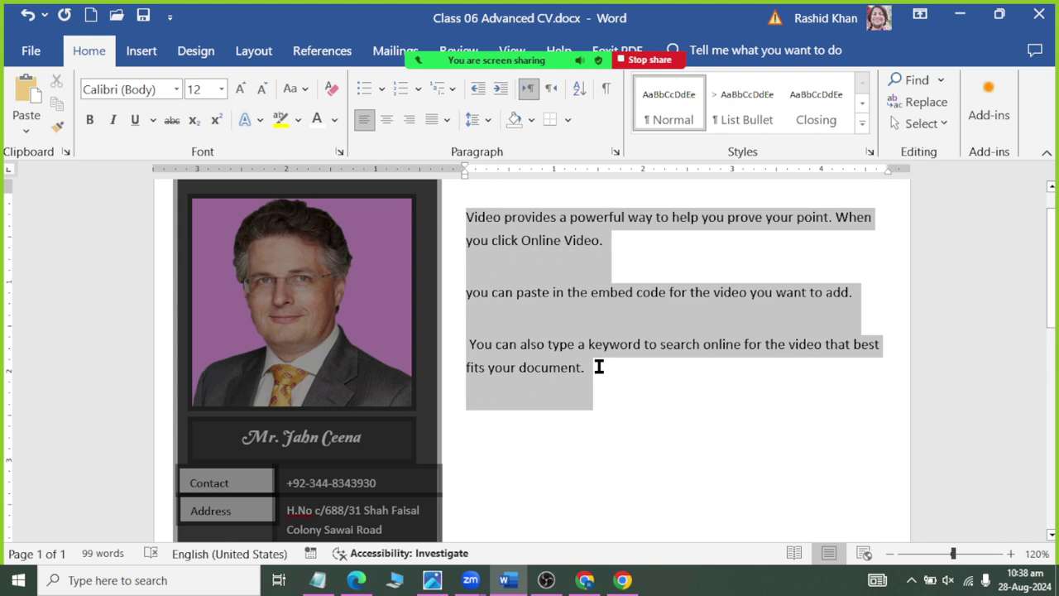
click(383, 92)
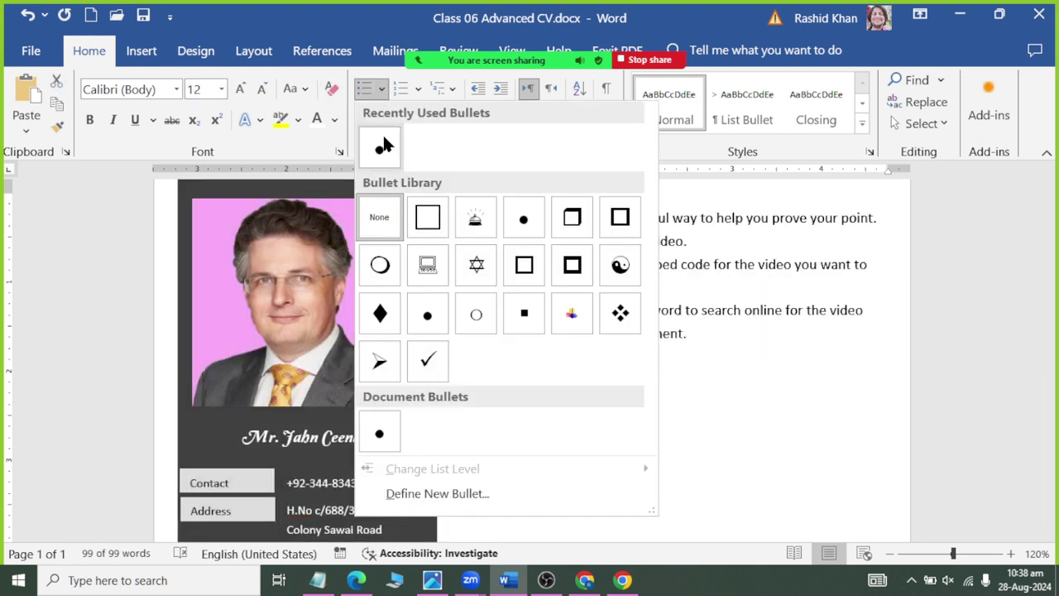
click(384, 145)
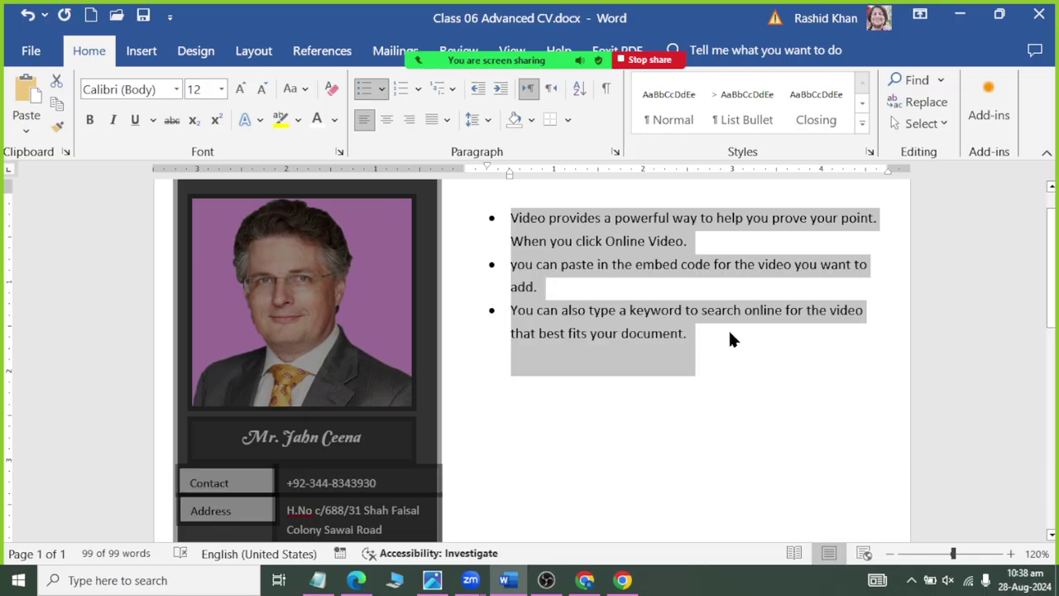
click(469, 98)
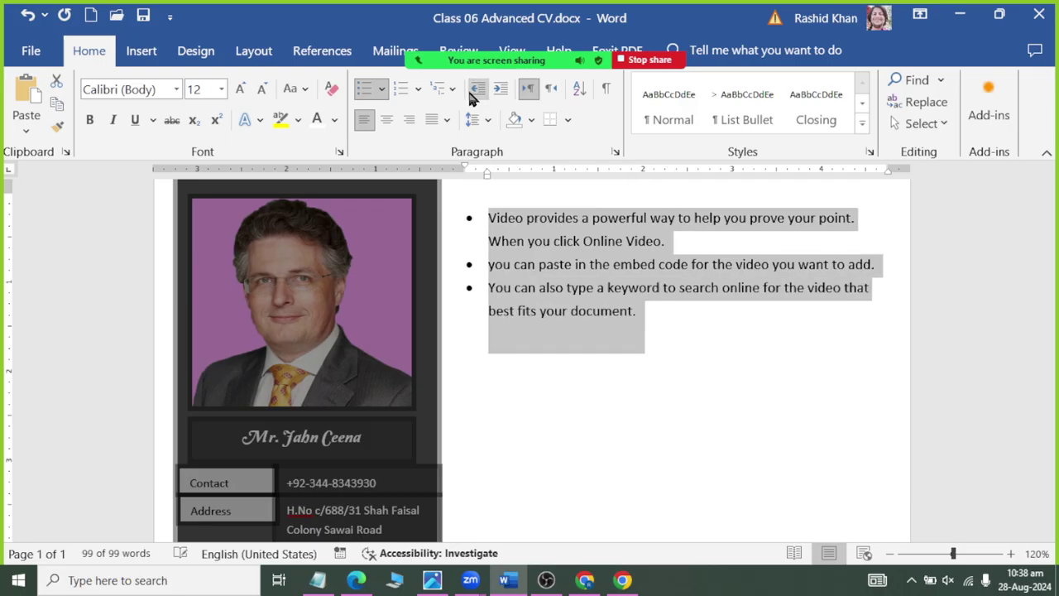
Step: Set the bulleted list's line spacing to 1.15
click(478, 119)
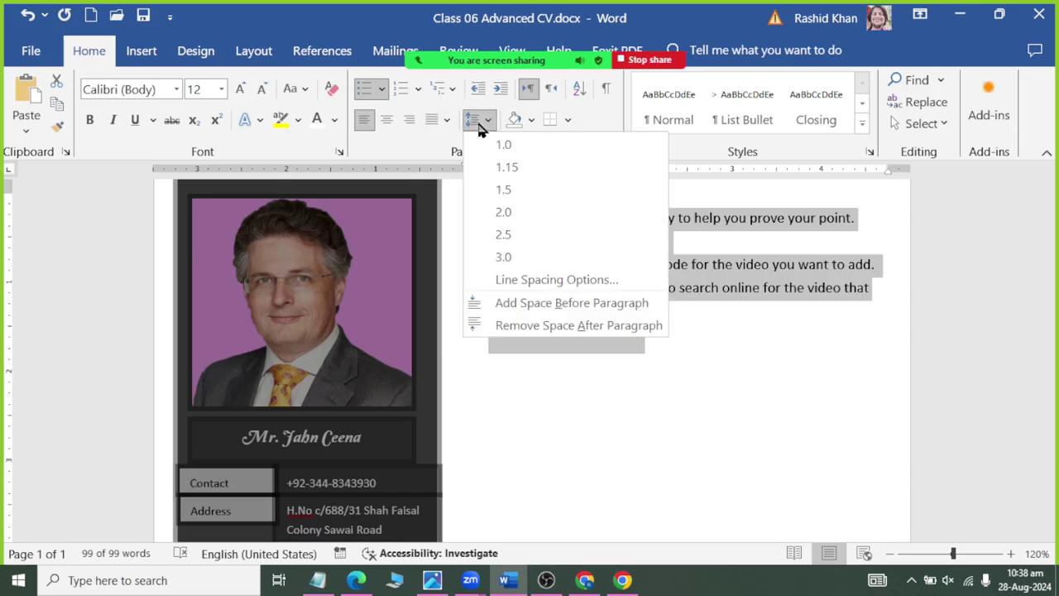
click(483, 166)
click(634, 306)
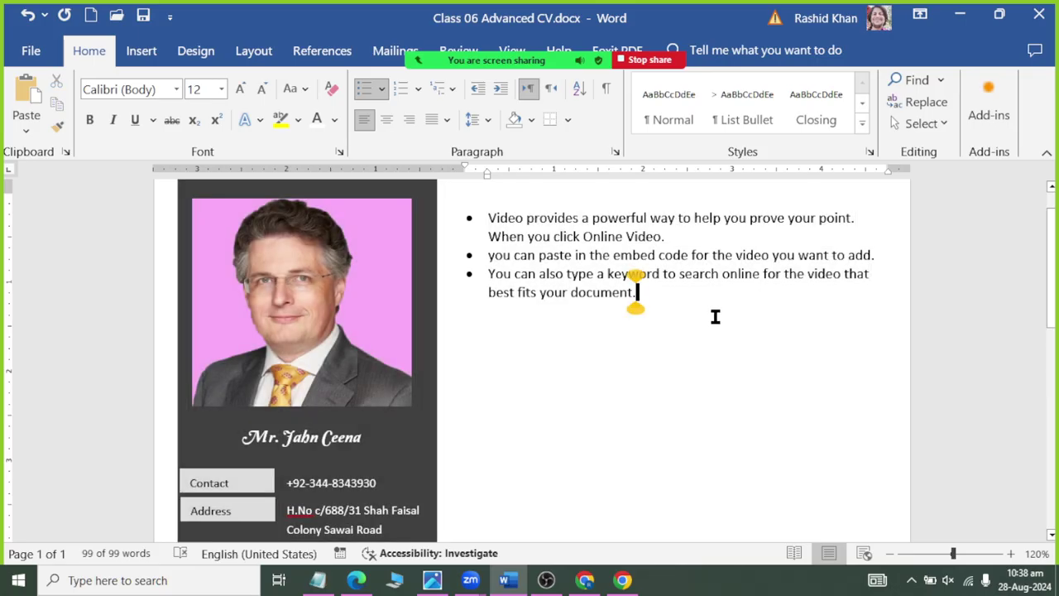
scroll(697, 255, down, 1)
scroll(550, 244, up, 2)
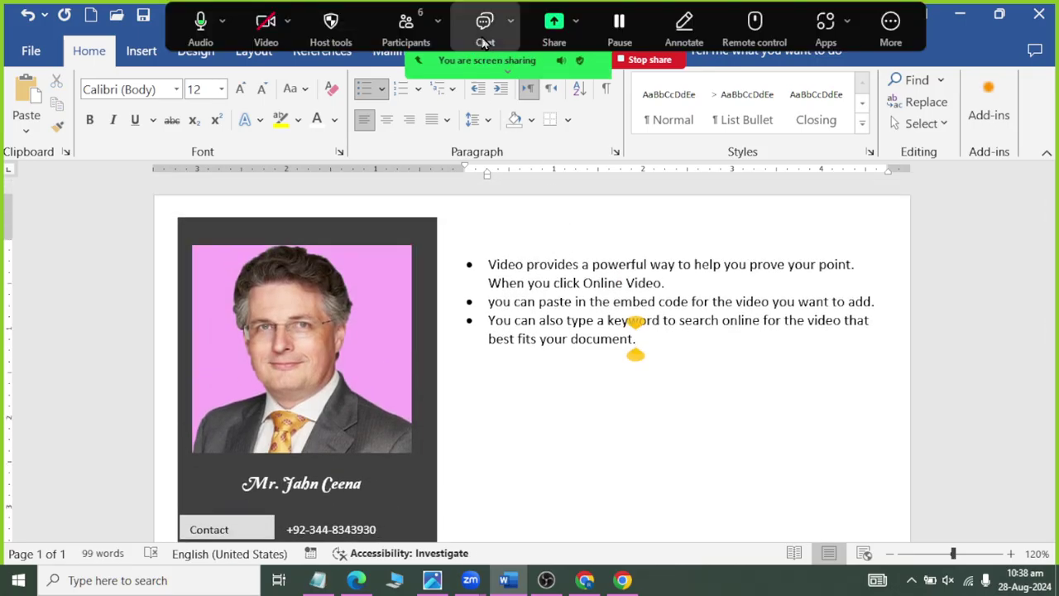
click(485, 25)
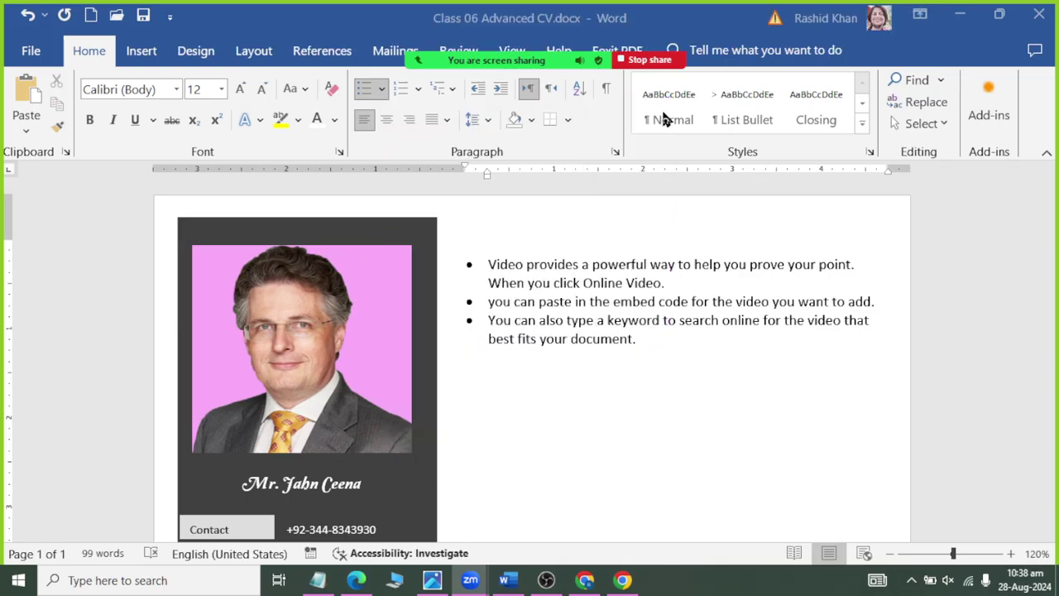
click(652, 107)
Step: Add a plain, unbulleted empty line below the list
click(634, 353)
key(Return)
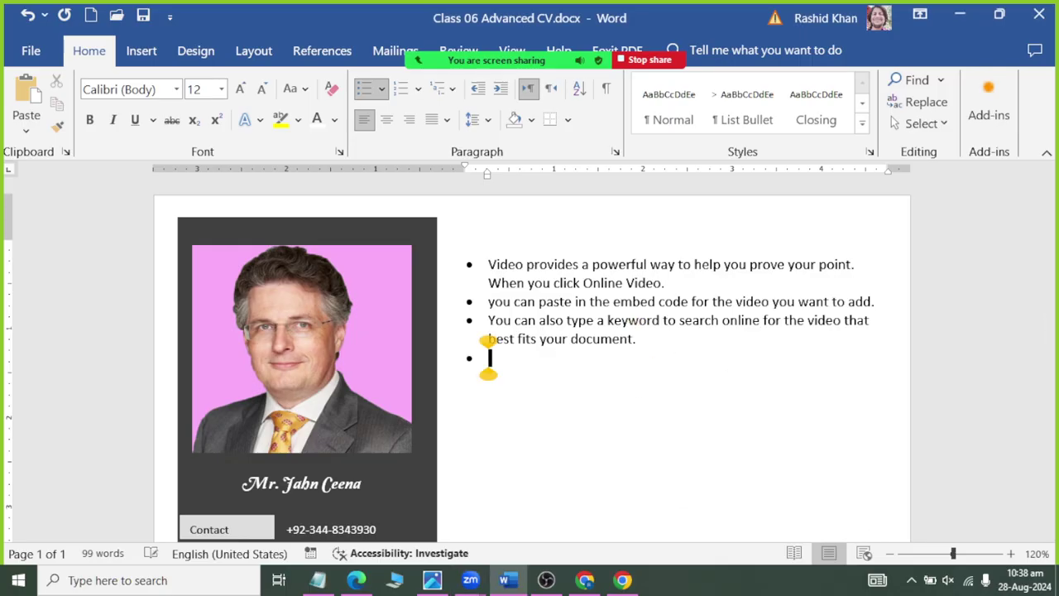
click(365, 88)
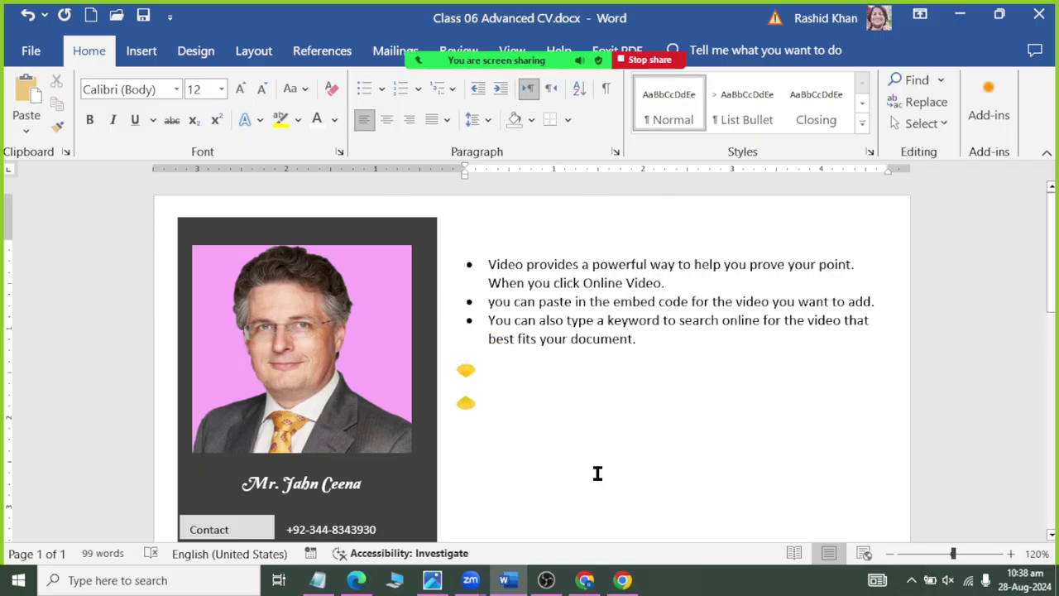
click(432, 581)
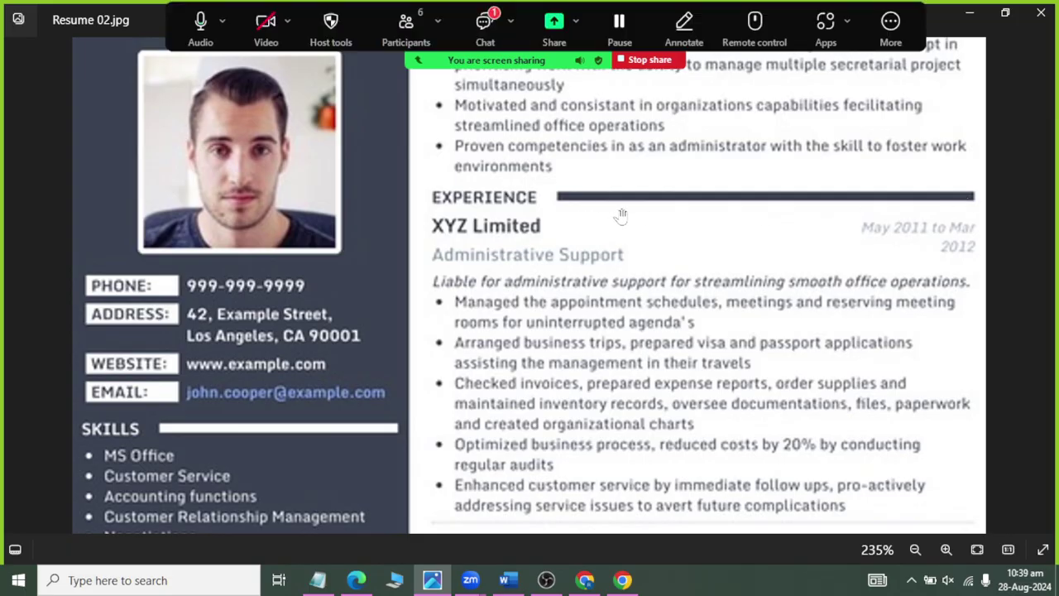
Step: Open the Zoom meeting chat over the Resume 02.jpg reference image
click(485, 25)
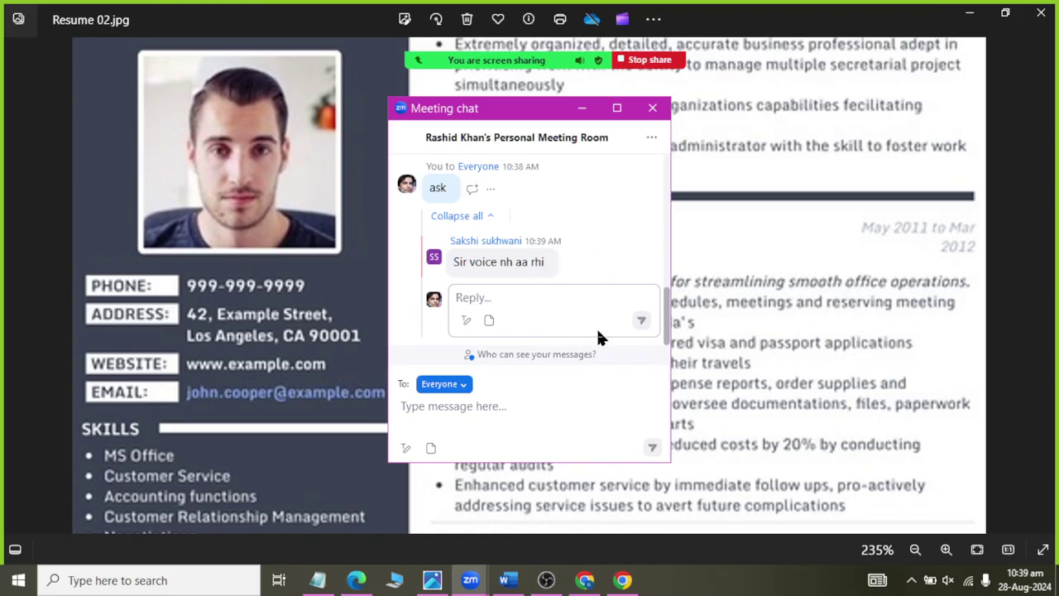
Step: Send everyone the chat message 'awaz sub ko arahy hey' confirming the audio works
click(557, 409)
scroll(561, 240, up, 1)
scroll(562, 240, up, 2)
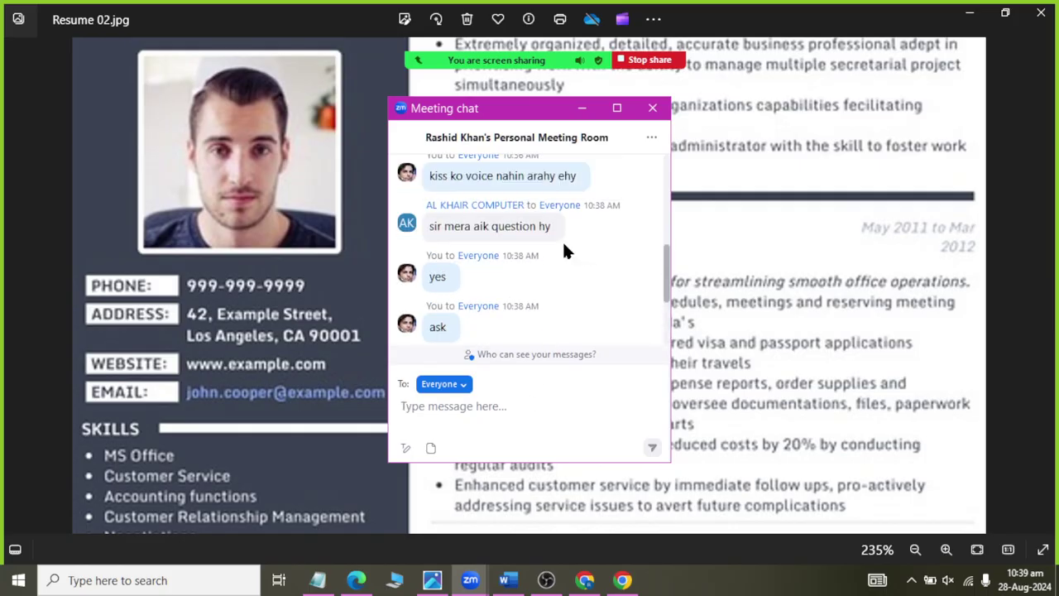
scroll(564, 246, up, 1)
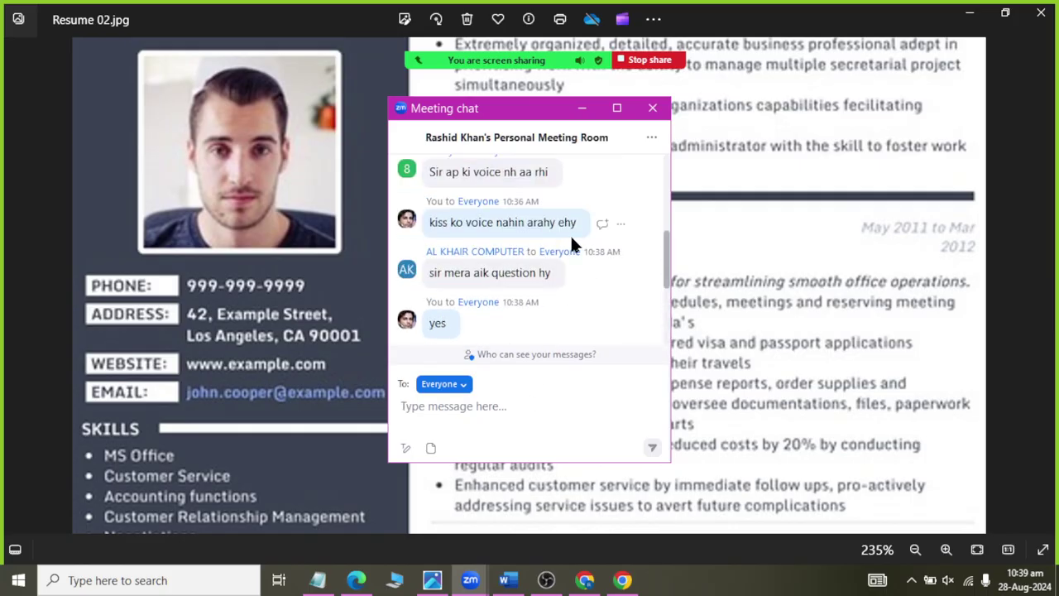
scroll(571, 238, up, 1)
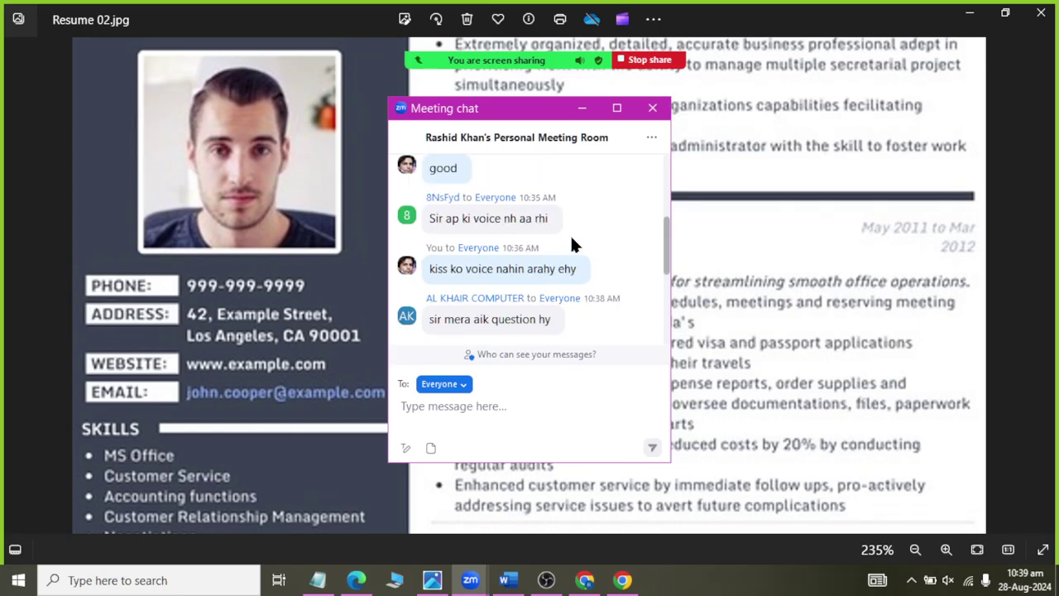
scroll(571, 238, down, 1)
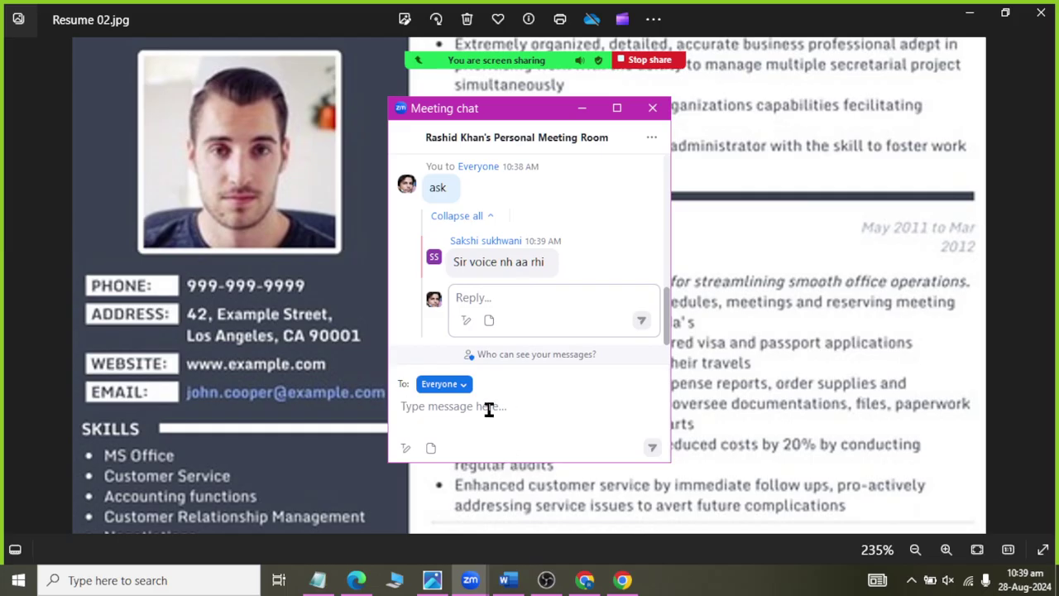
text(awa)
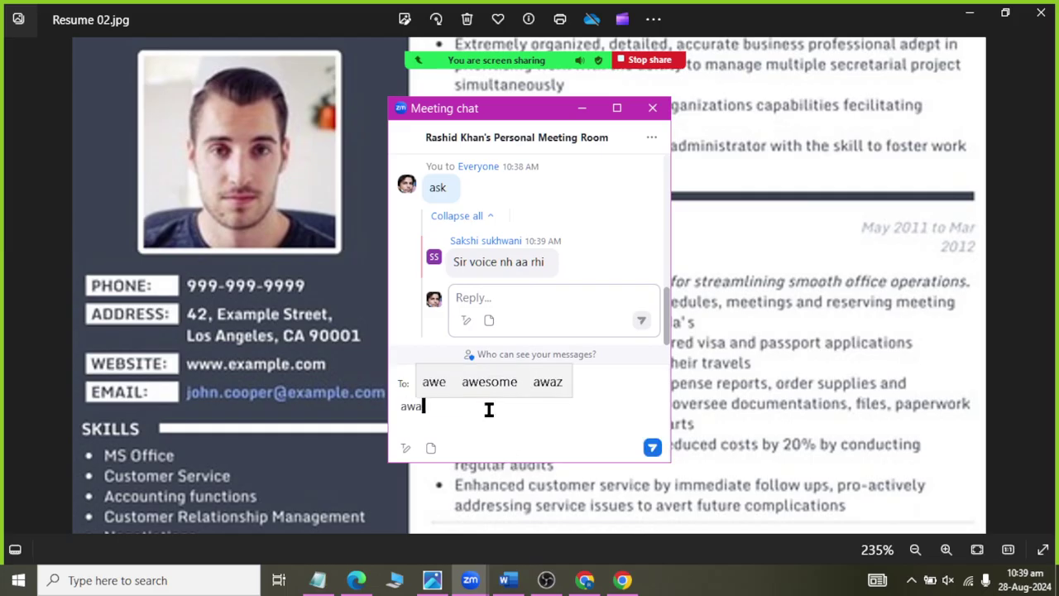
text(z sub ko ara)
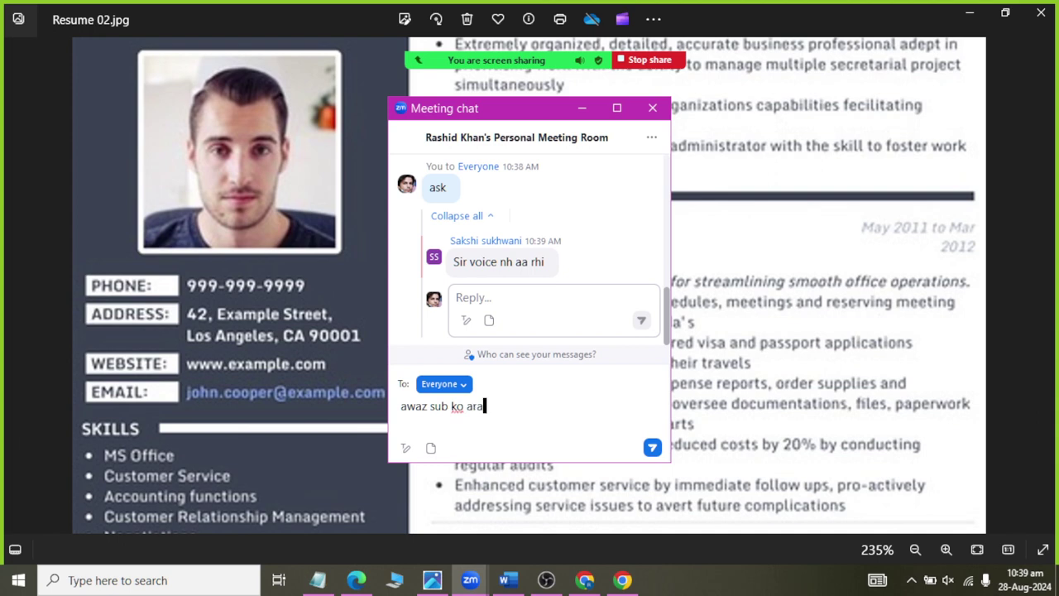
text(hy hey)
key(Return)
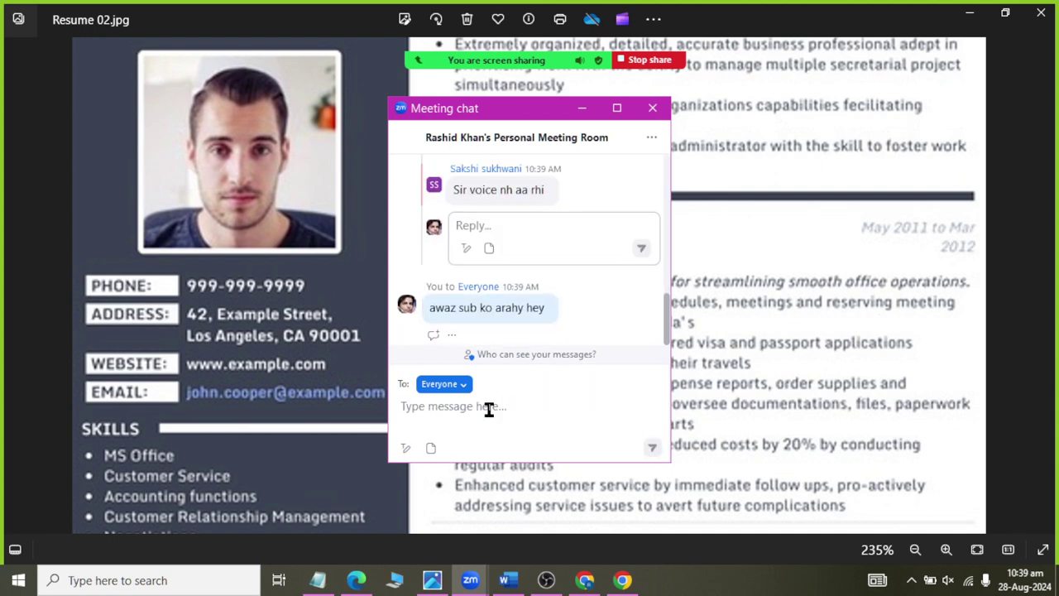
Step: Mute and unmute the microphone, then hide the meeting chat window
mouse_move(331, 25)
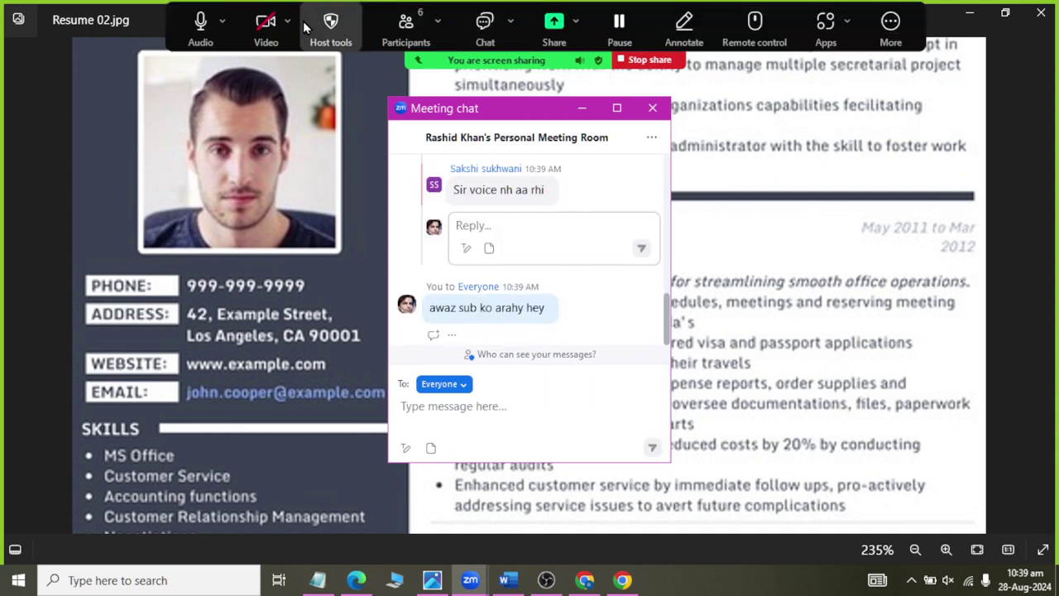
click(196, 21)
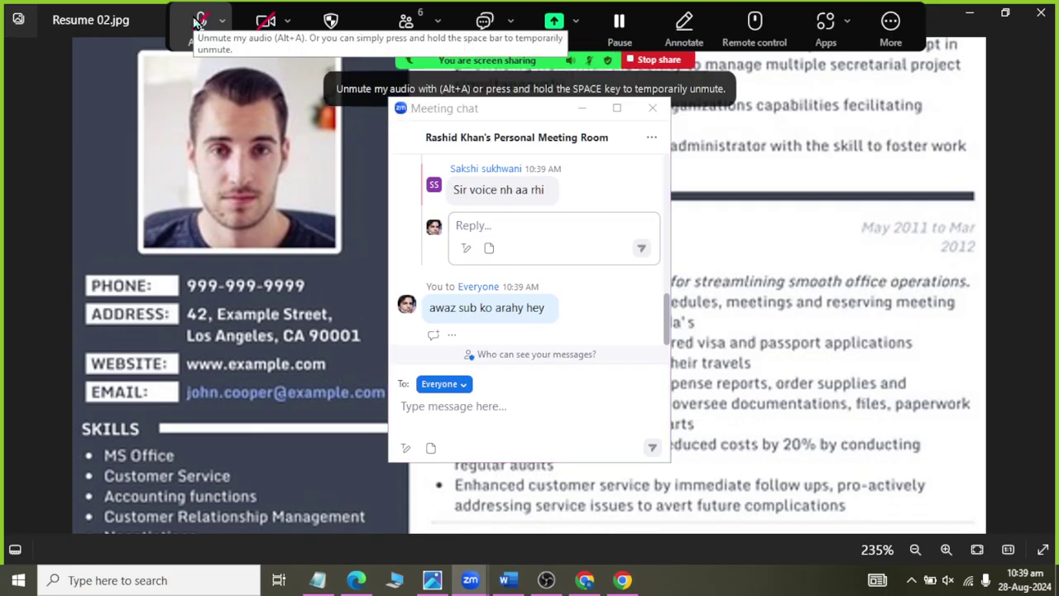
click(198, 20)
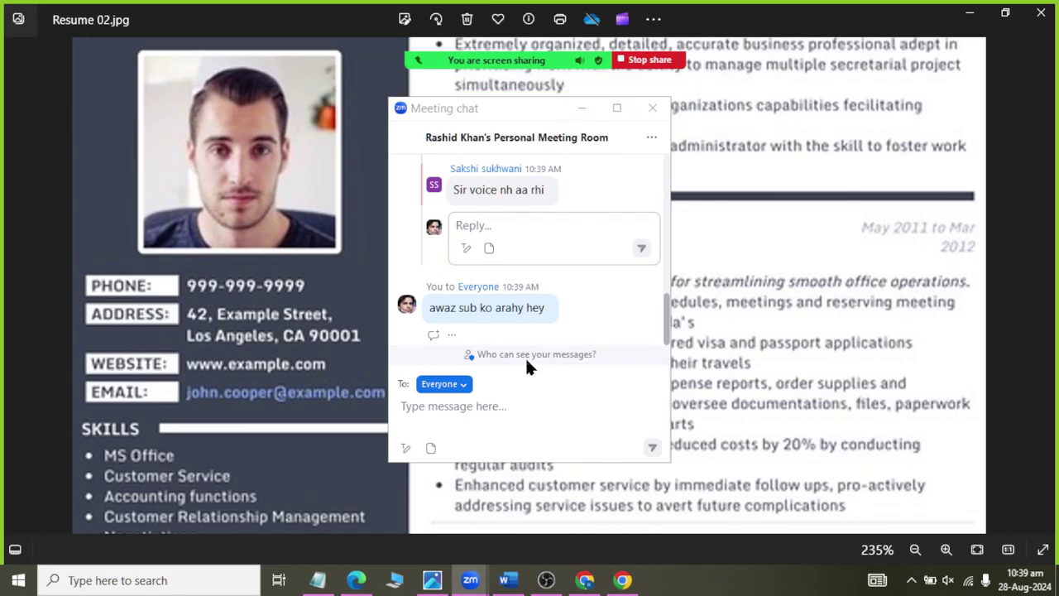
click(508, 411)
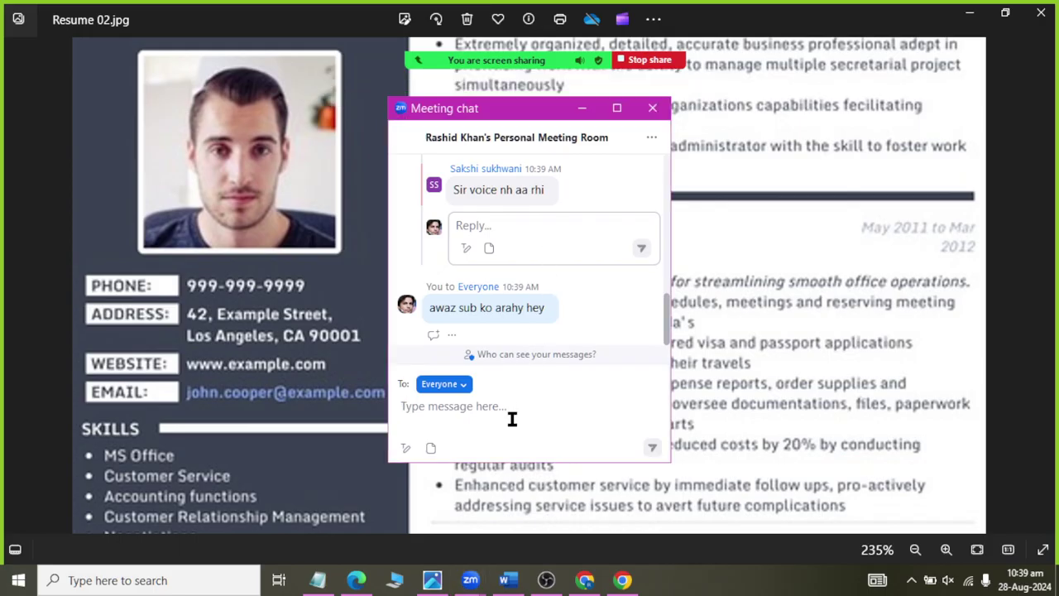
click(583, 110)
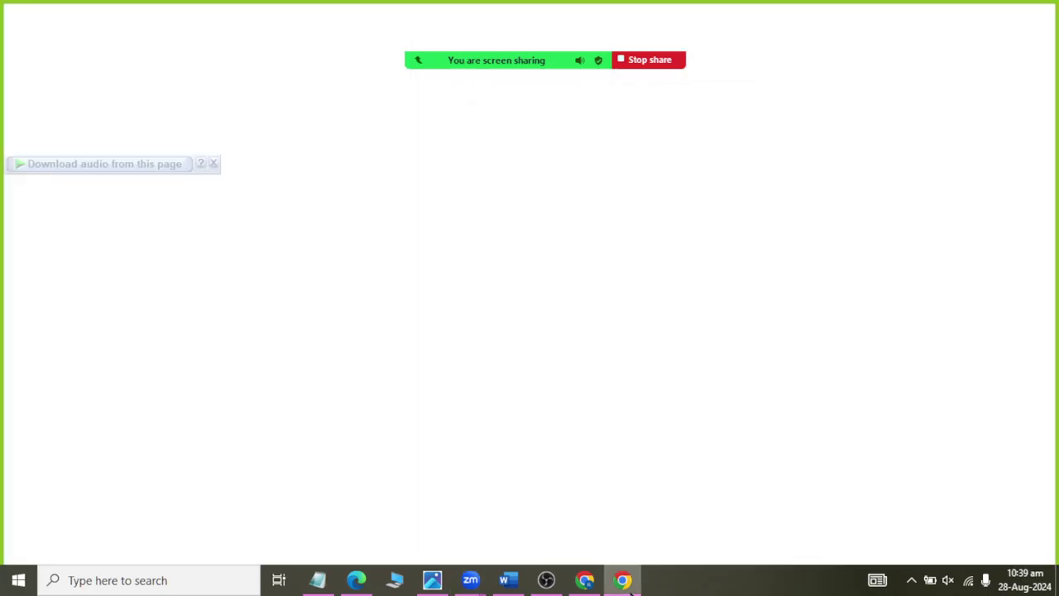
Step: Read two unread WhatsApp Web chats in Chrome, then return to the Word CV
click(623, 580)
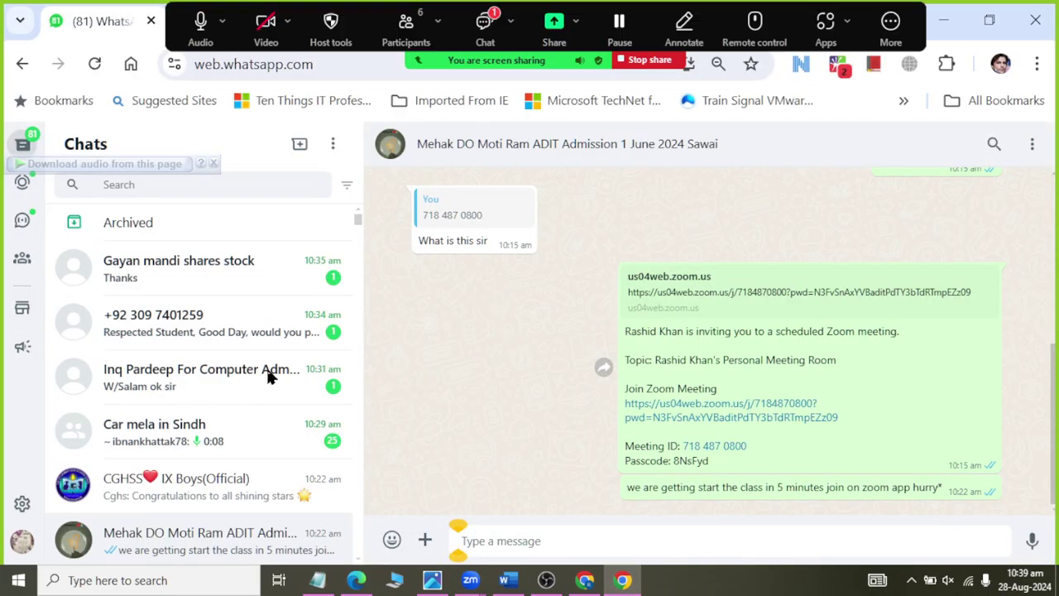
click(262, 256)
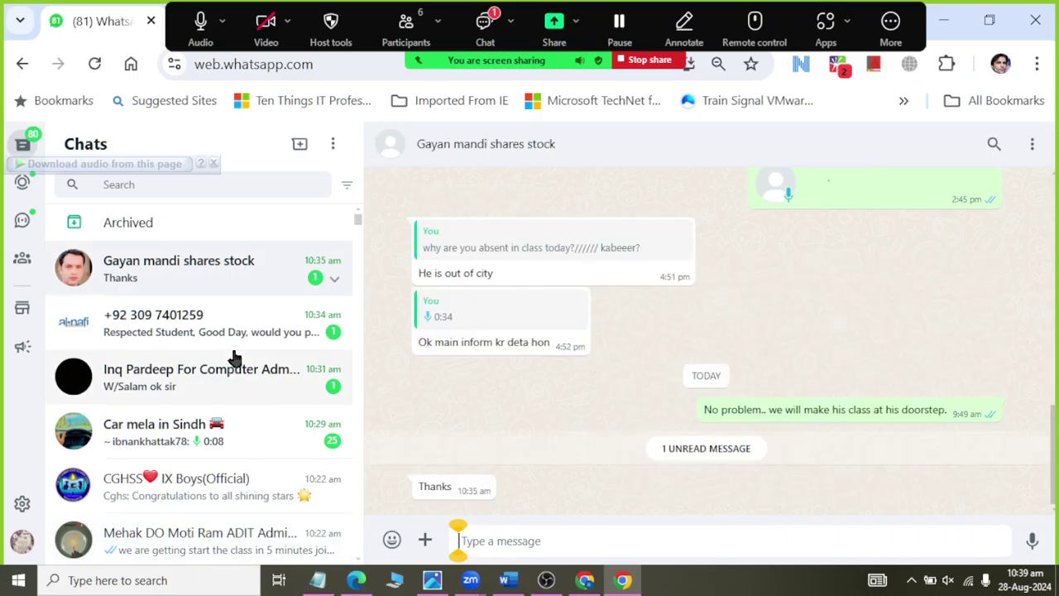
click(239, 378)
scroll(244, 404, down, 3)
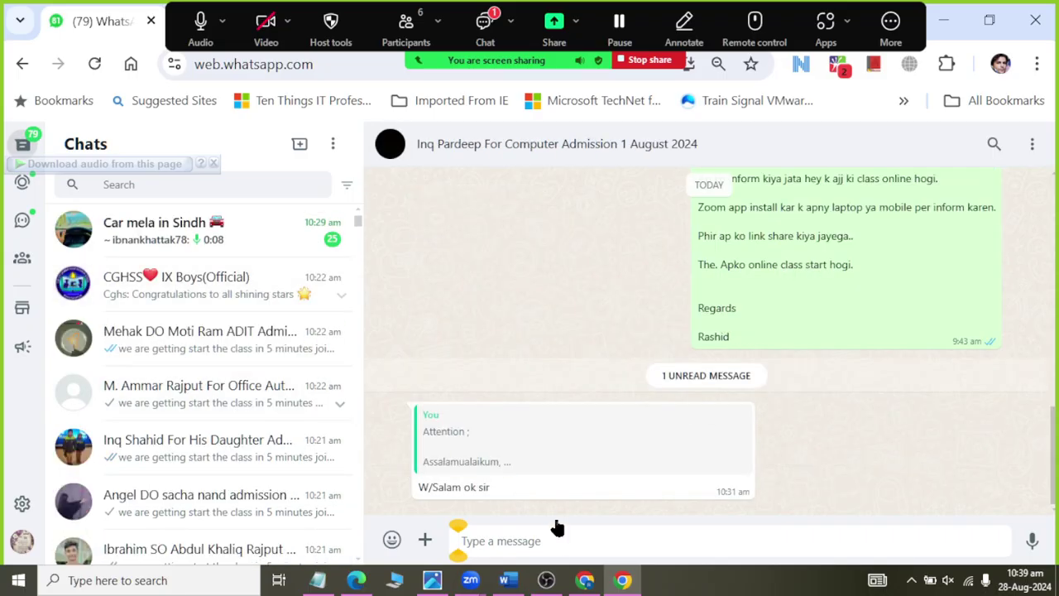
click(584, 580)
click(508, 580)
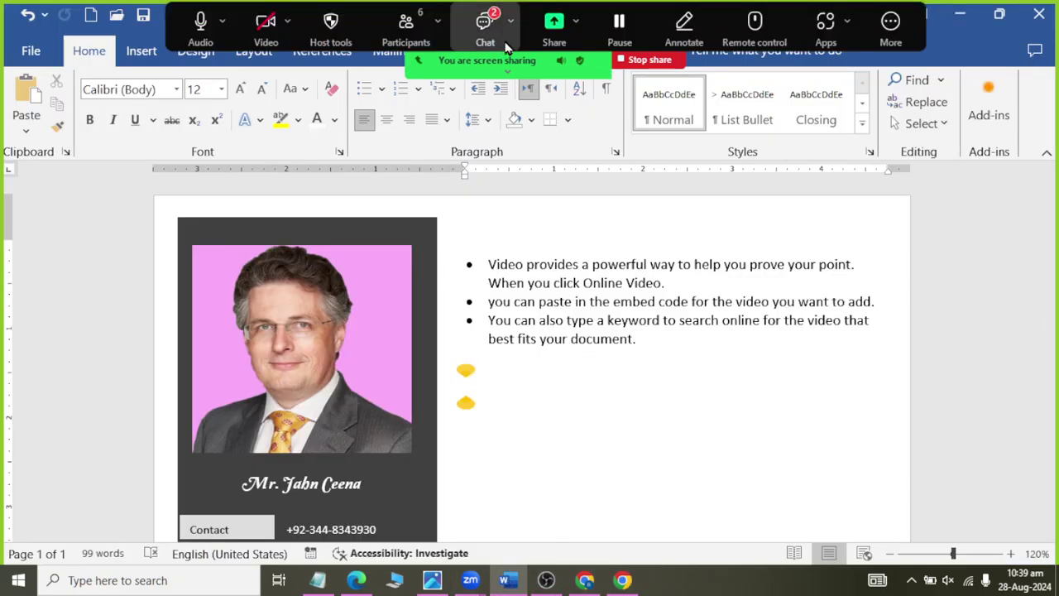
click(505, 43)
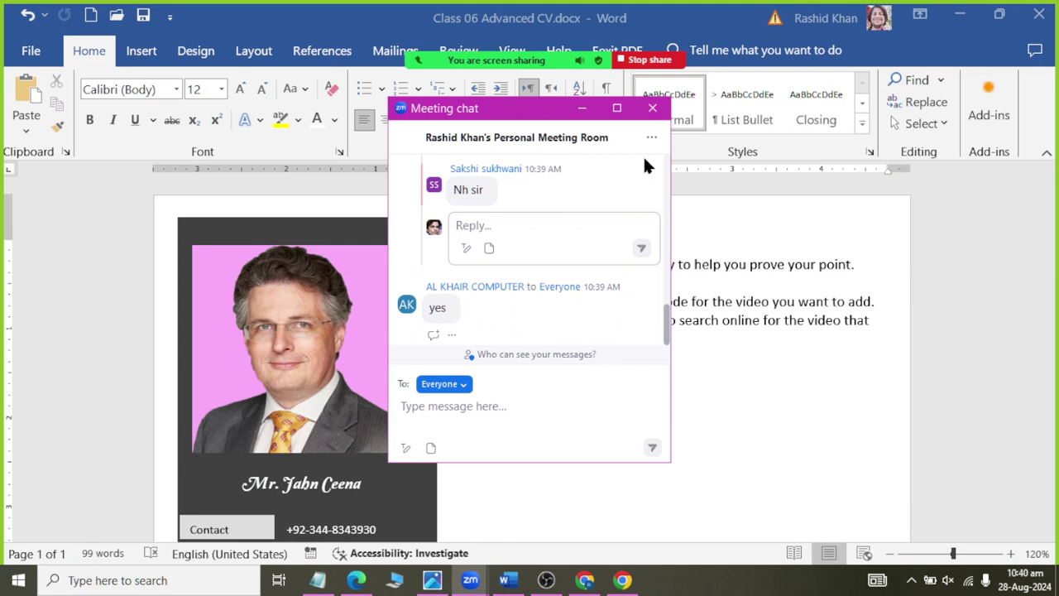
click(652, 111)
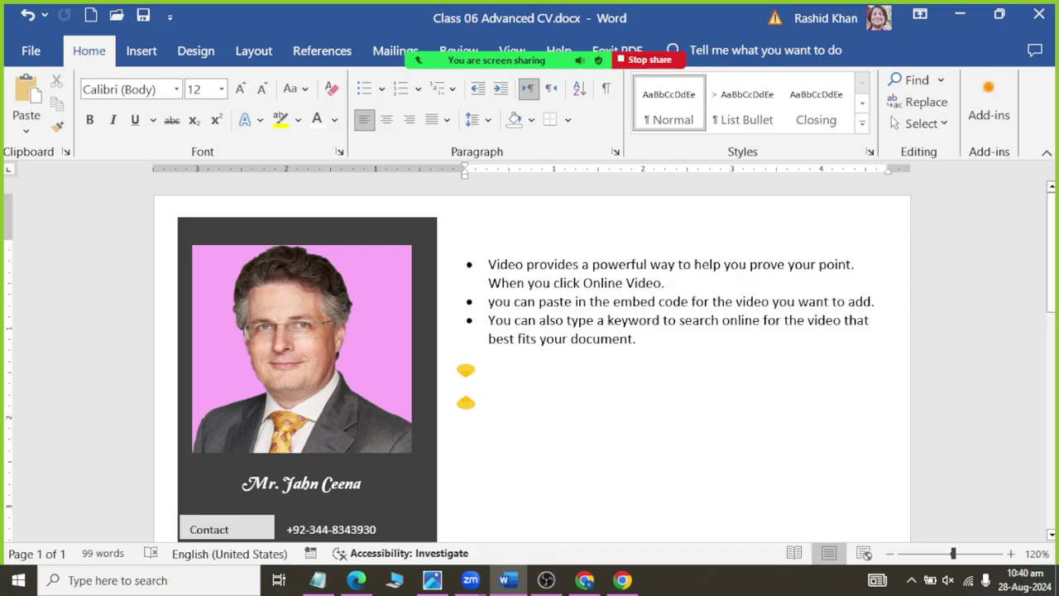
click(436, 583)
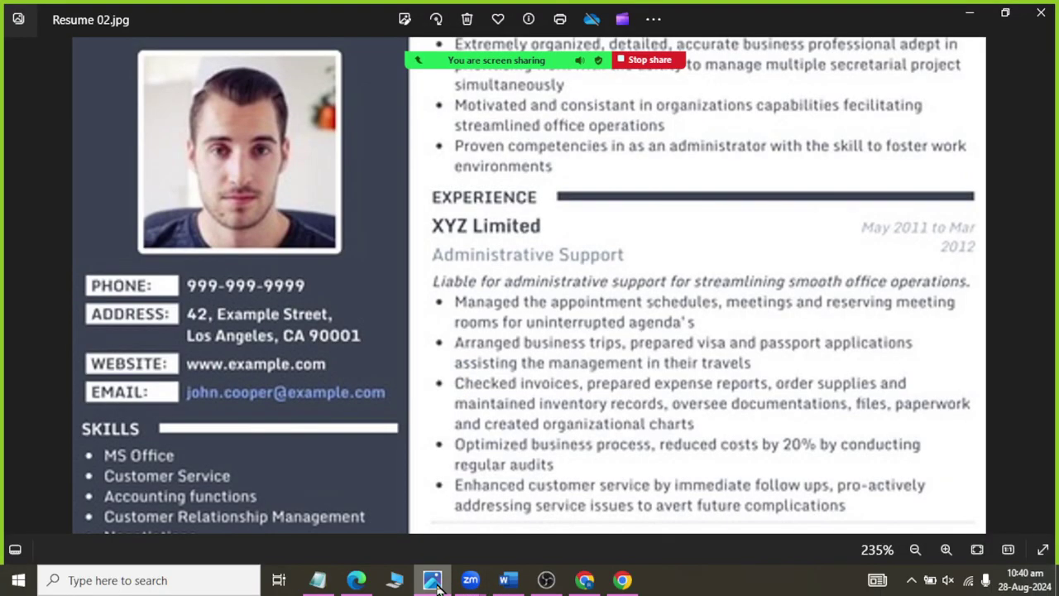
Step: Type the 'Experience' heading with 'XYZ Limited' on the line below it
click(436, 582)
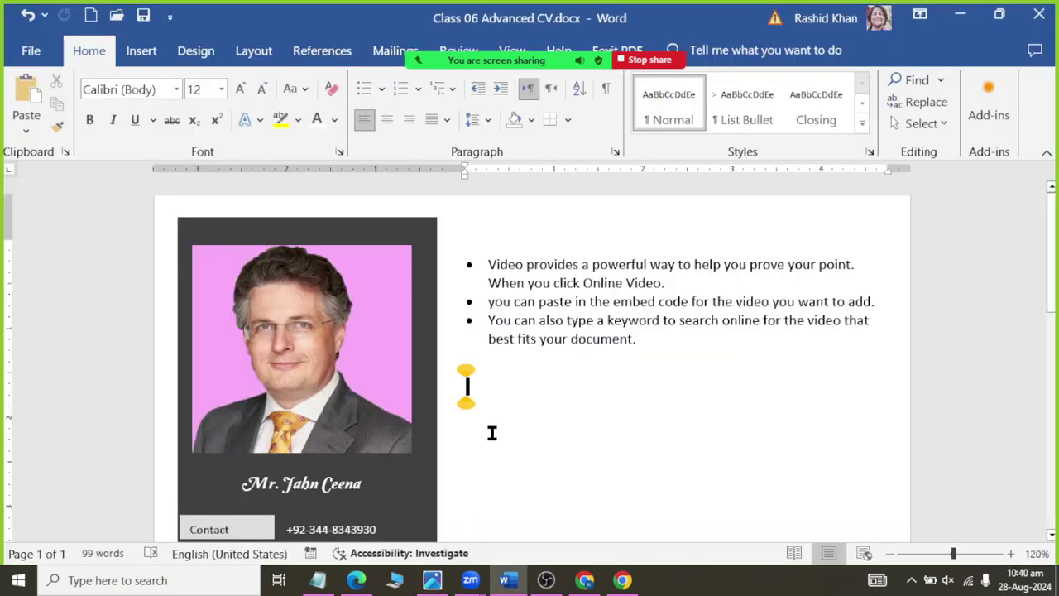
text(Experi)
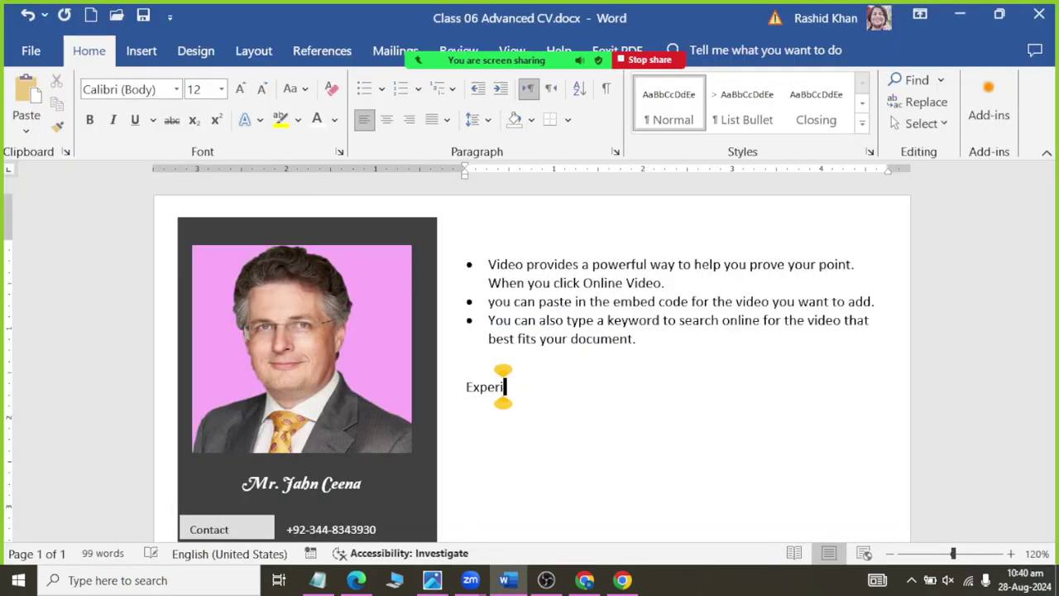
text(ence)
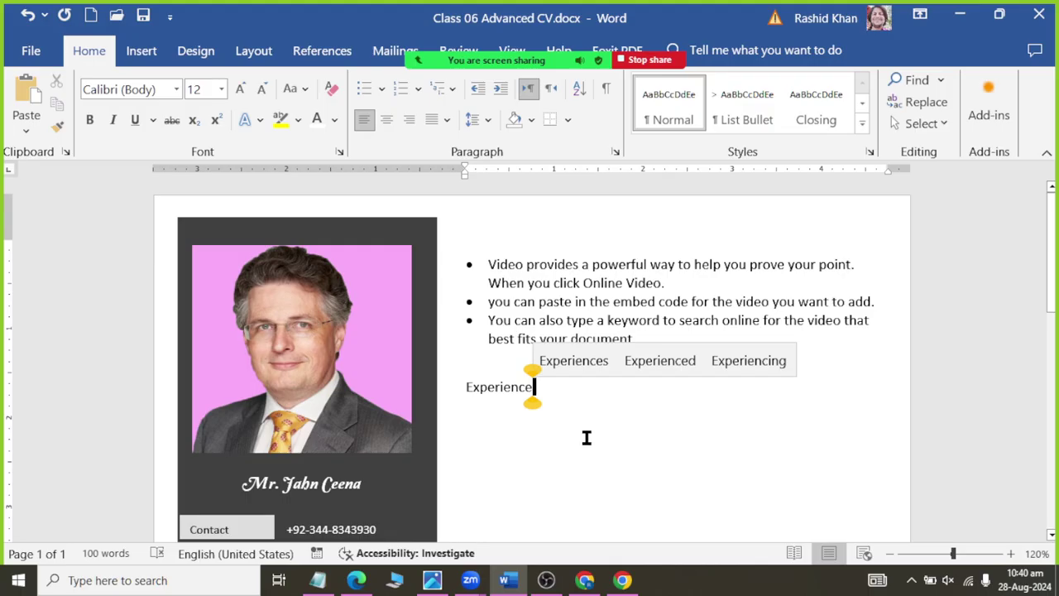
key(Return)
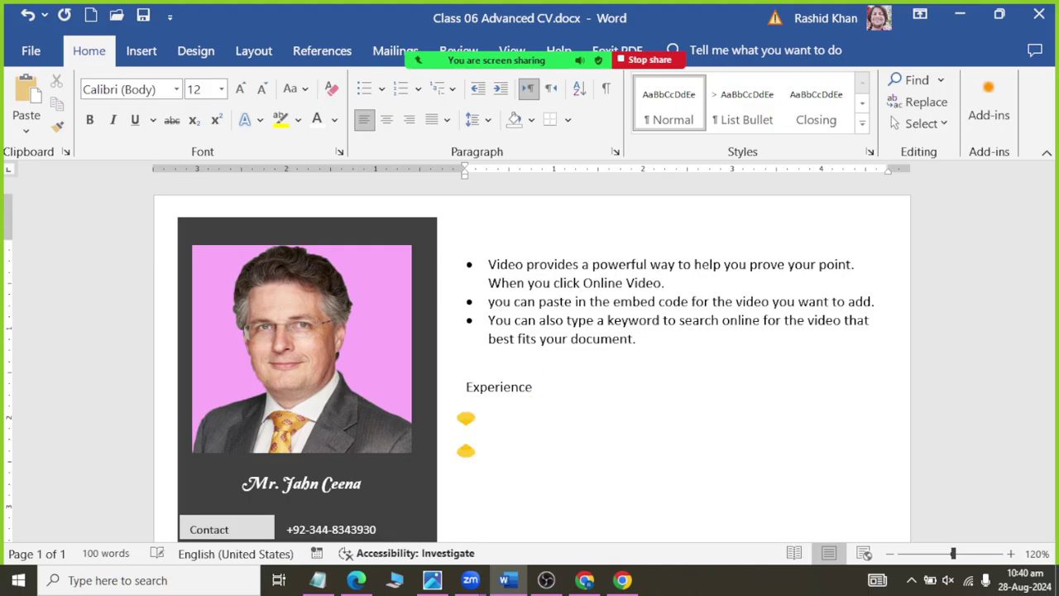
key(alt+Tab)
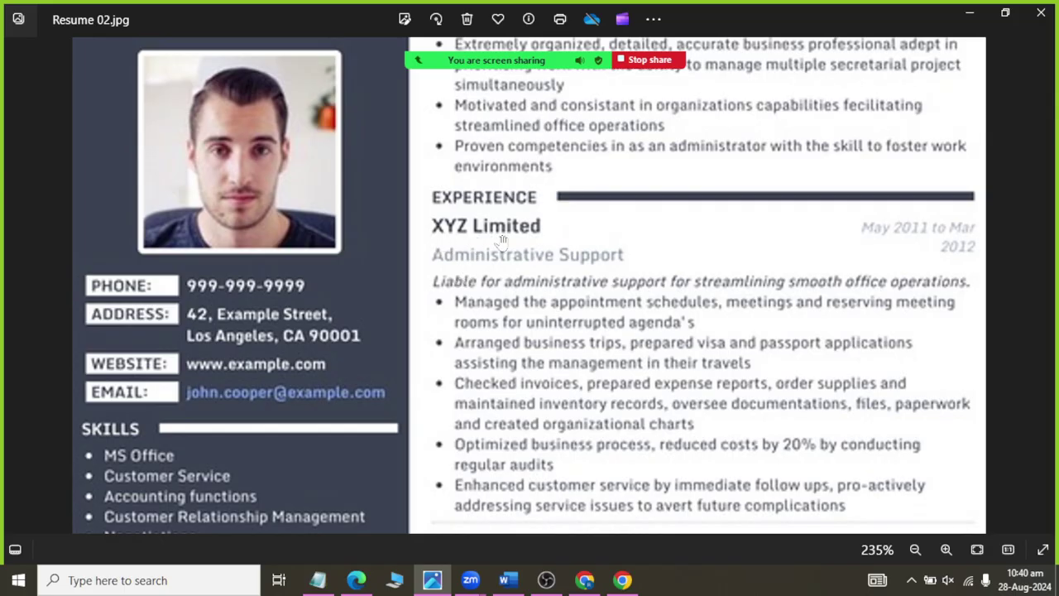
key(alt+Tab)
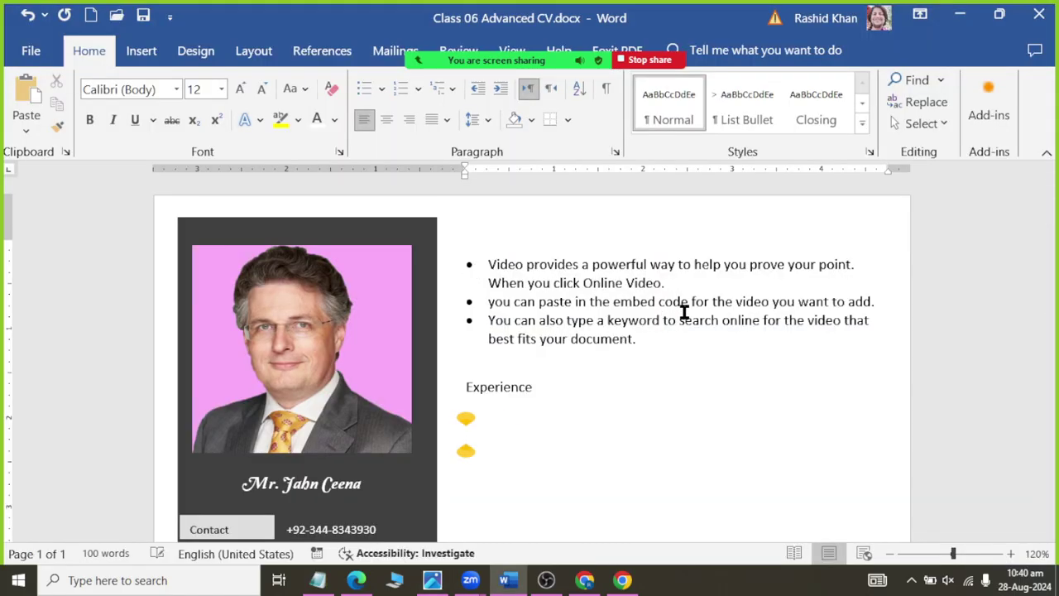
text(XYZ Limi)
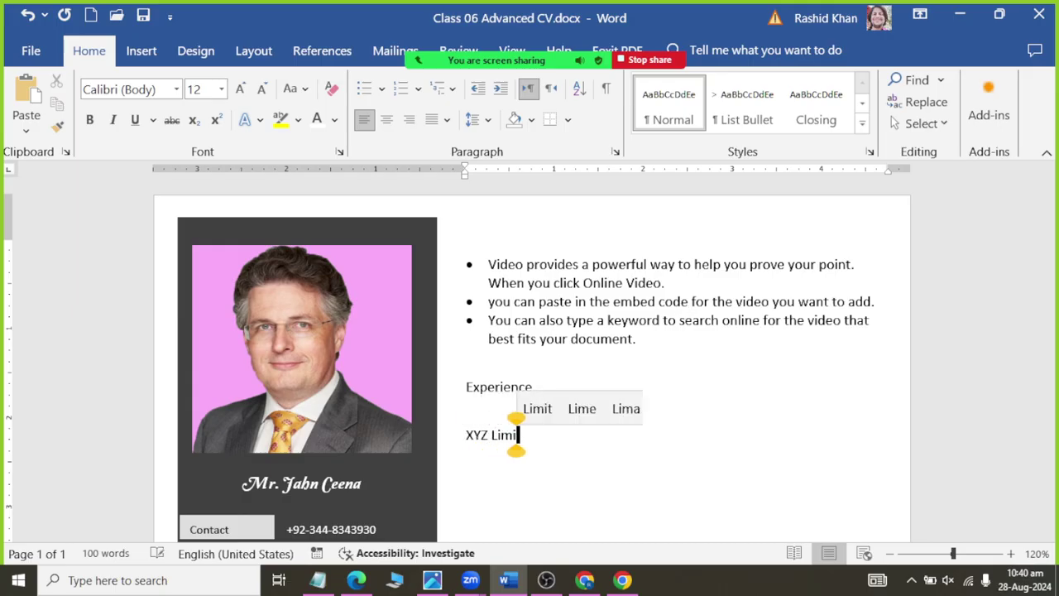
text(ted)
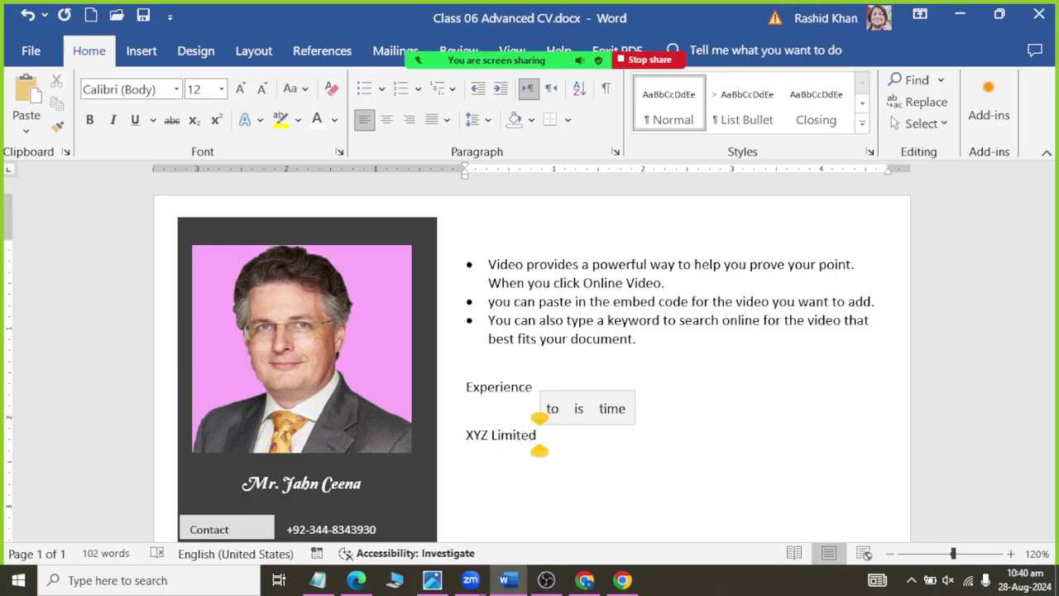
key(alt+Tab)
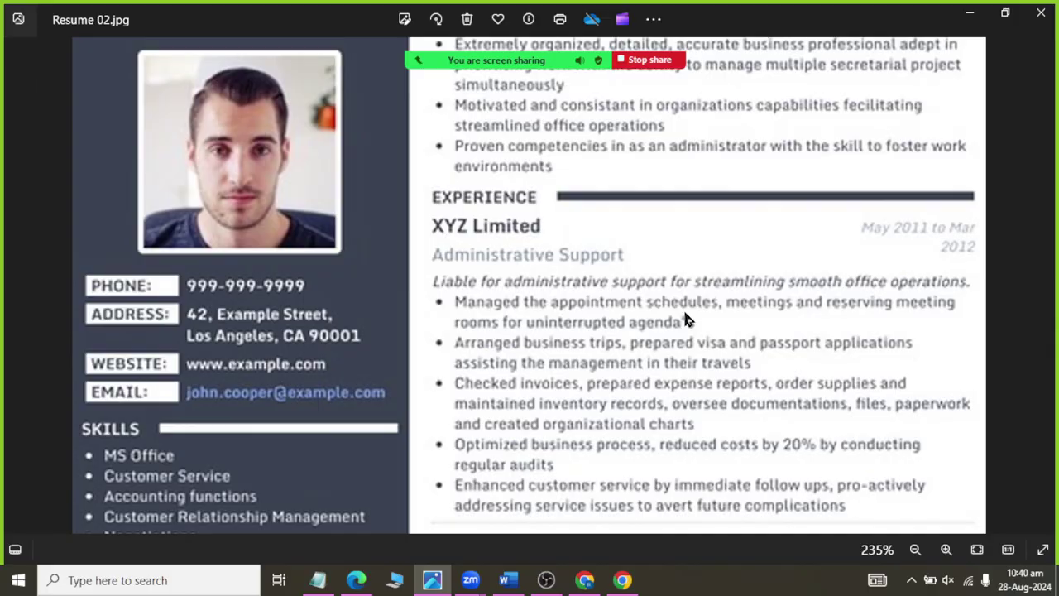
key(alt+Tab)
key(alt+Tab)
key(alt+Tab)
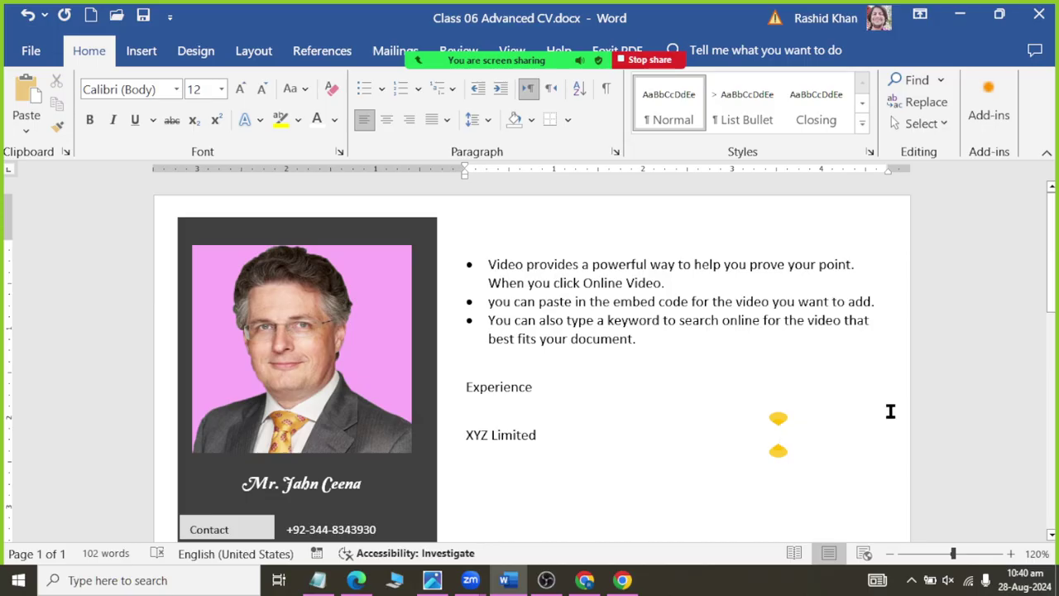
Step: Type 'May 2011 to March 2012' on the same line as XYZ Limited
key(super+r)
click(129, 528)
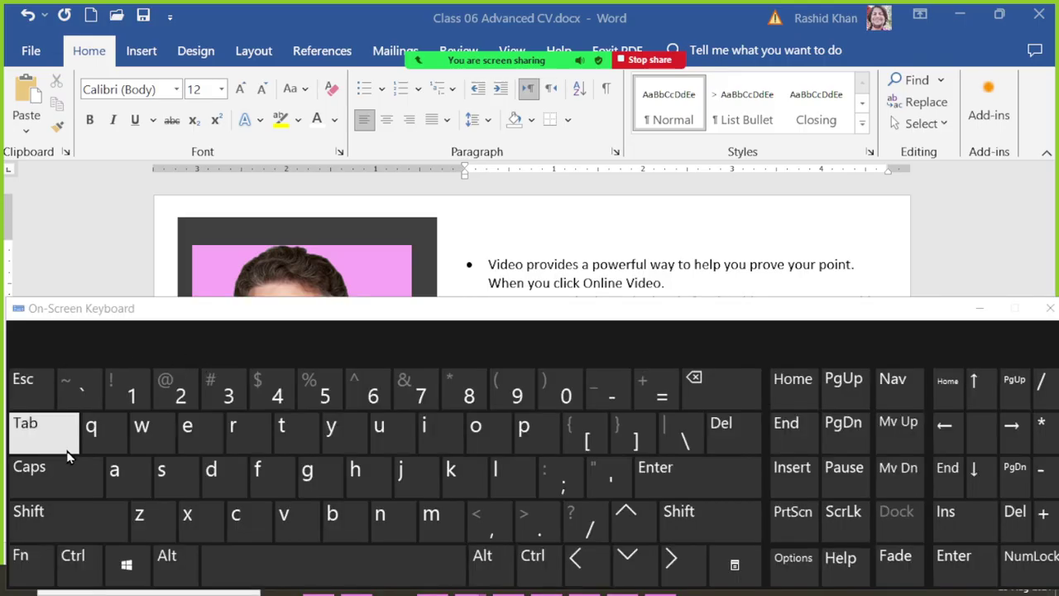
click(1050, 308)
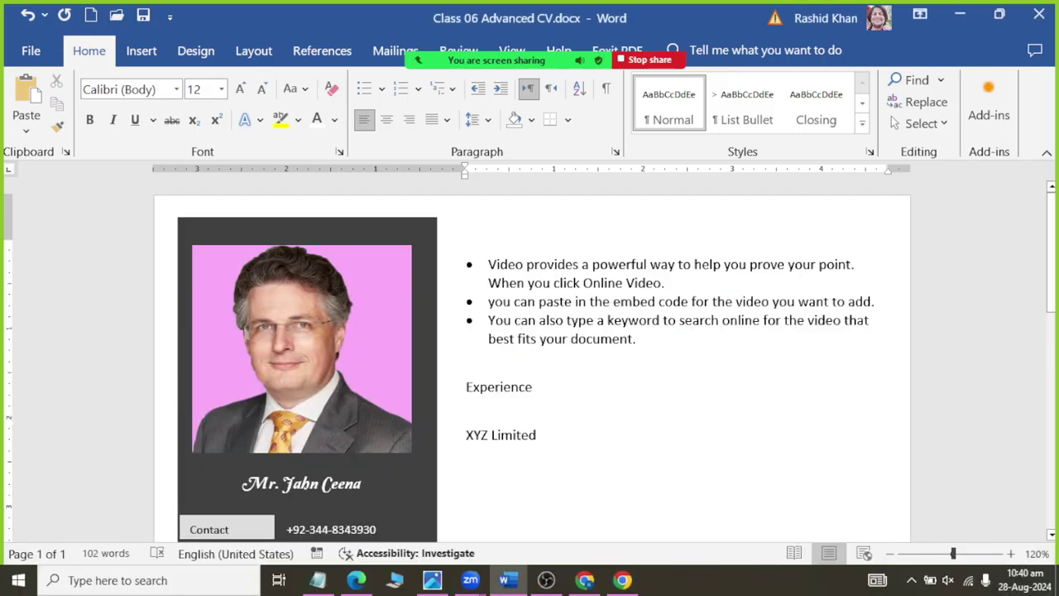
key(alt+Tab)
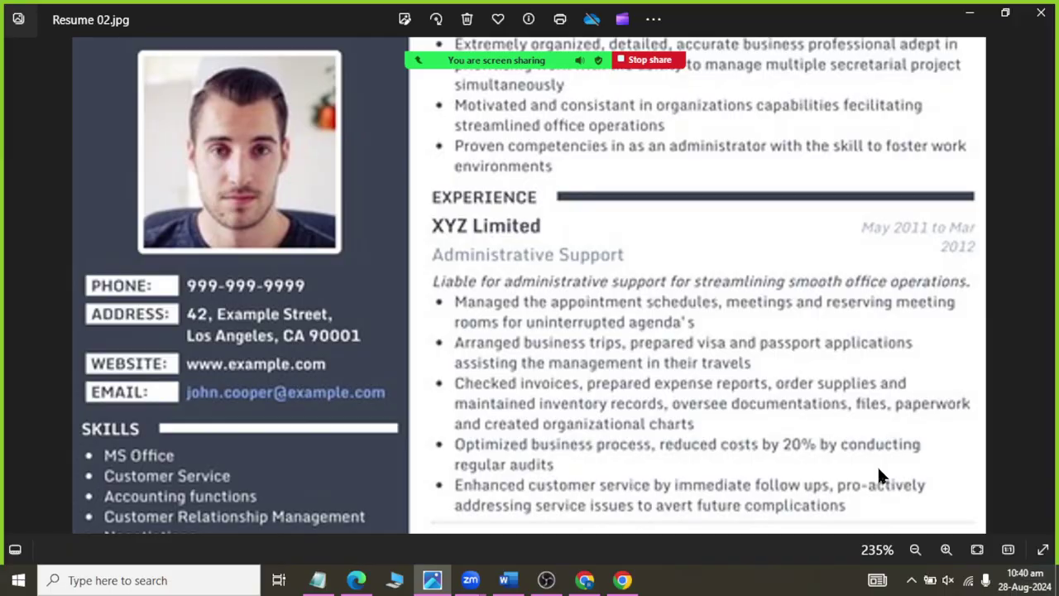
key(alt+Tab)
text(May)
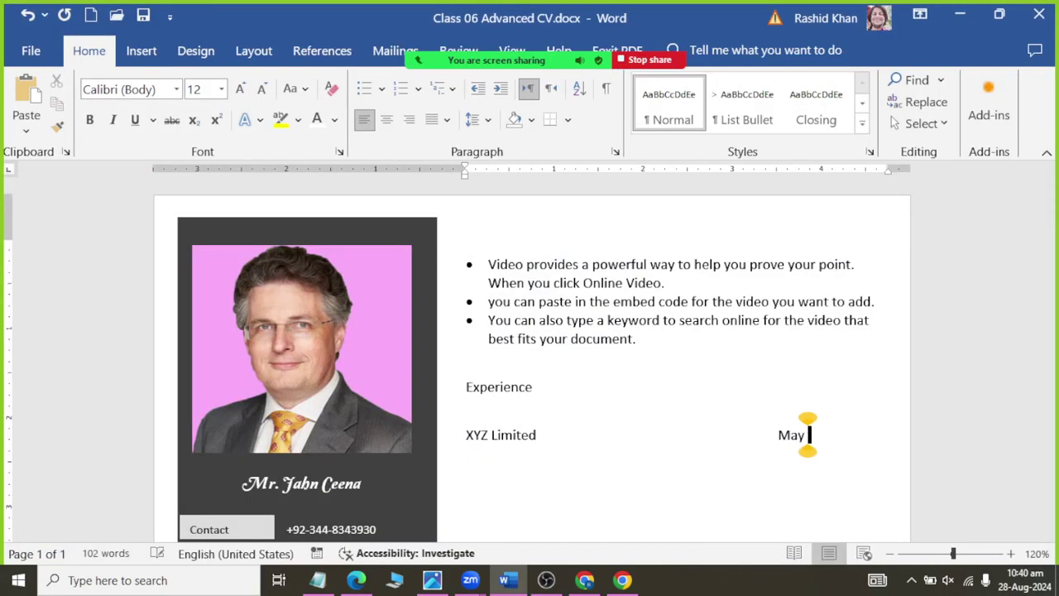
text( 2011 to MAr)
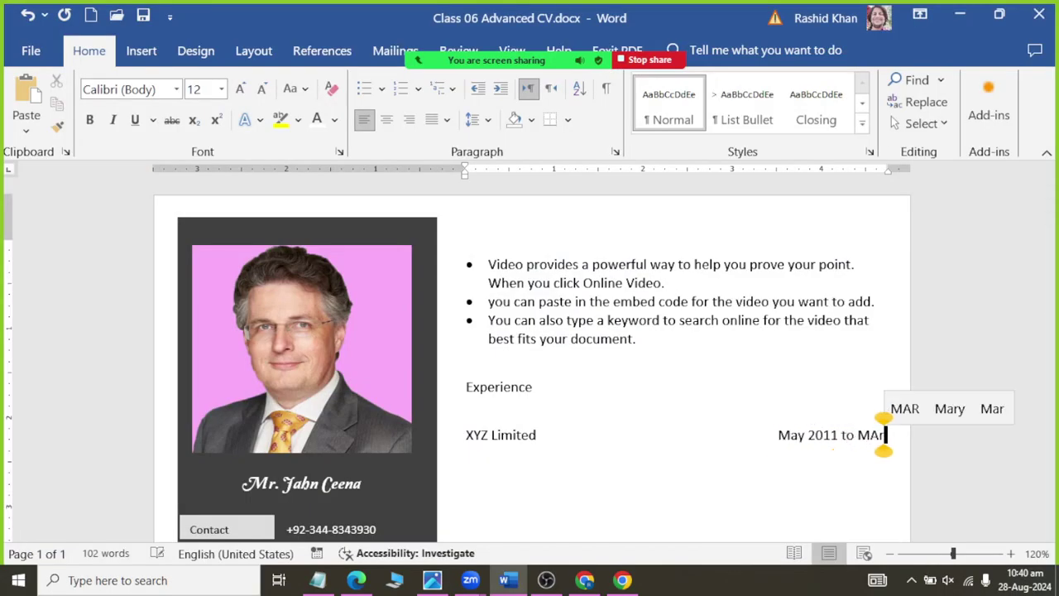
key(BackSpace)
key(BackSpace)
text(ar)
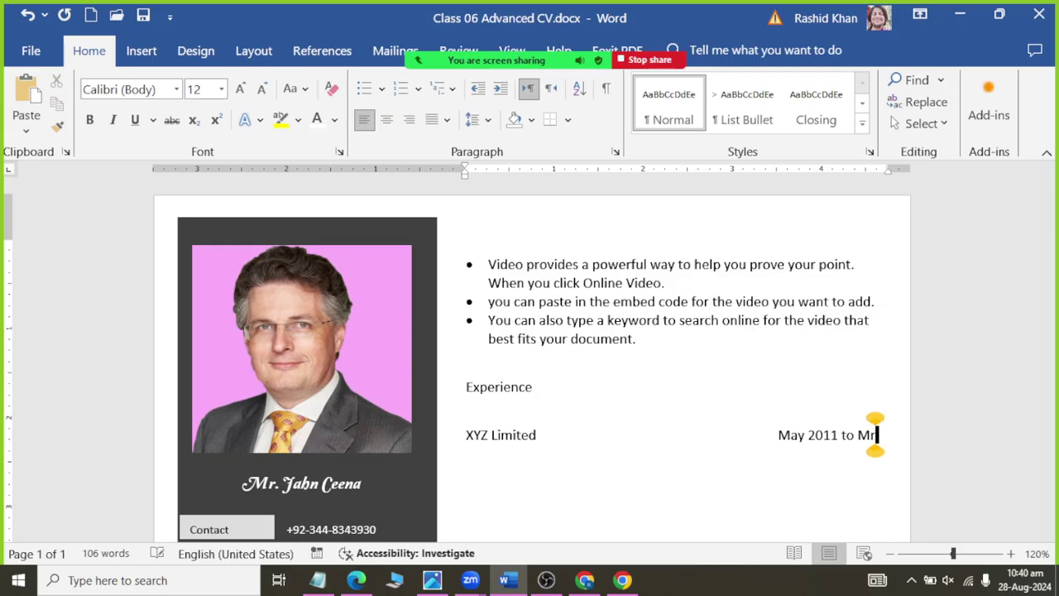
text(ch 201)
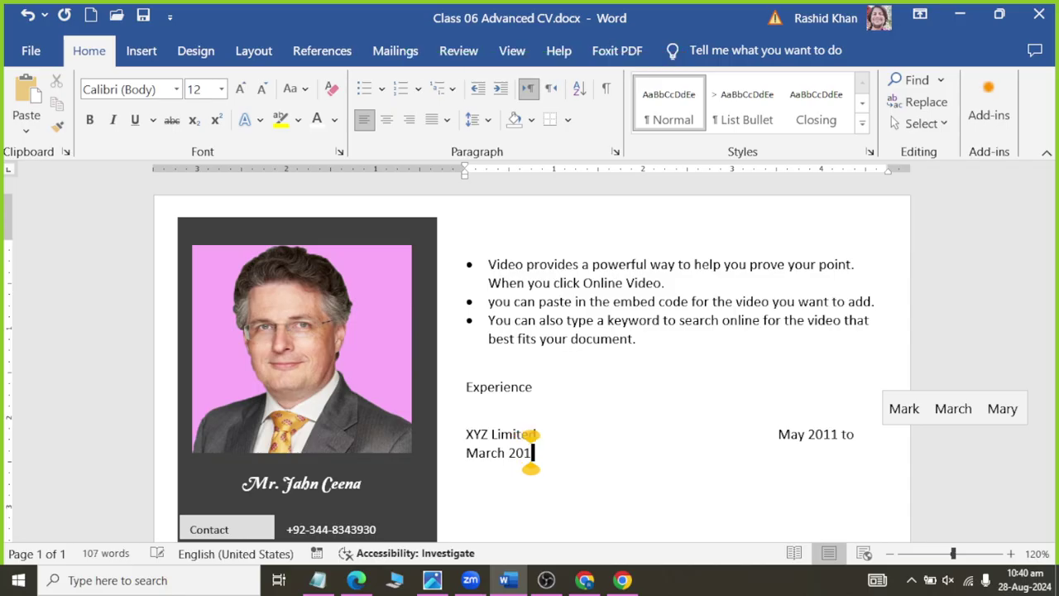
text(2)
click(778, 434)
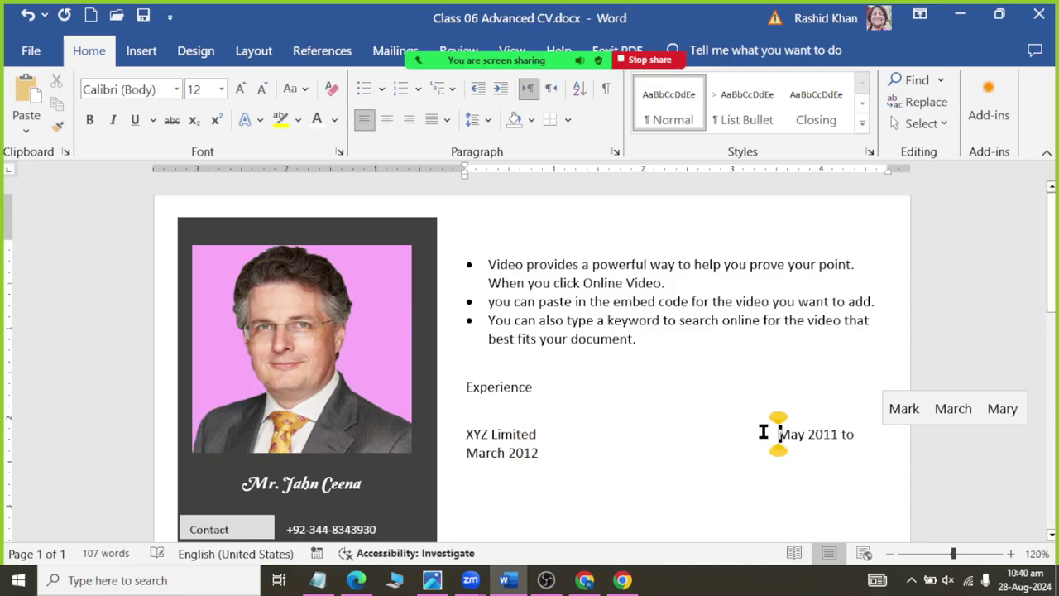
key(BackSpace)
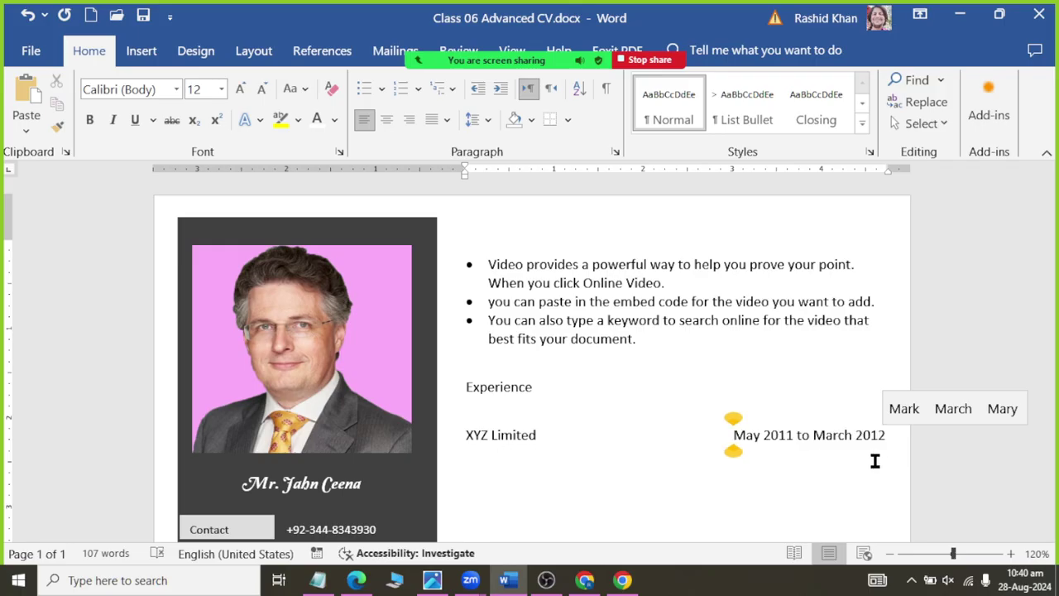
Step: Start a new line below the XYZ Limited line while checking the sample resume
key(alt+Tab)
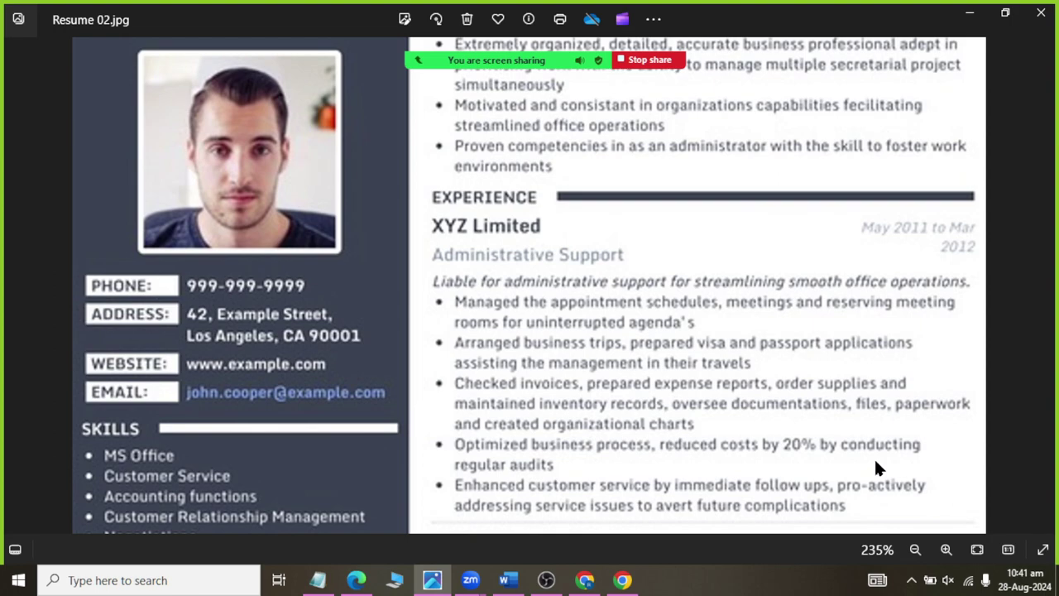
key(alt+Tab)
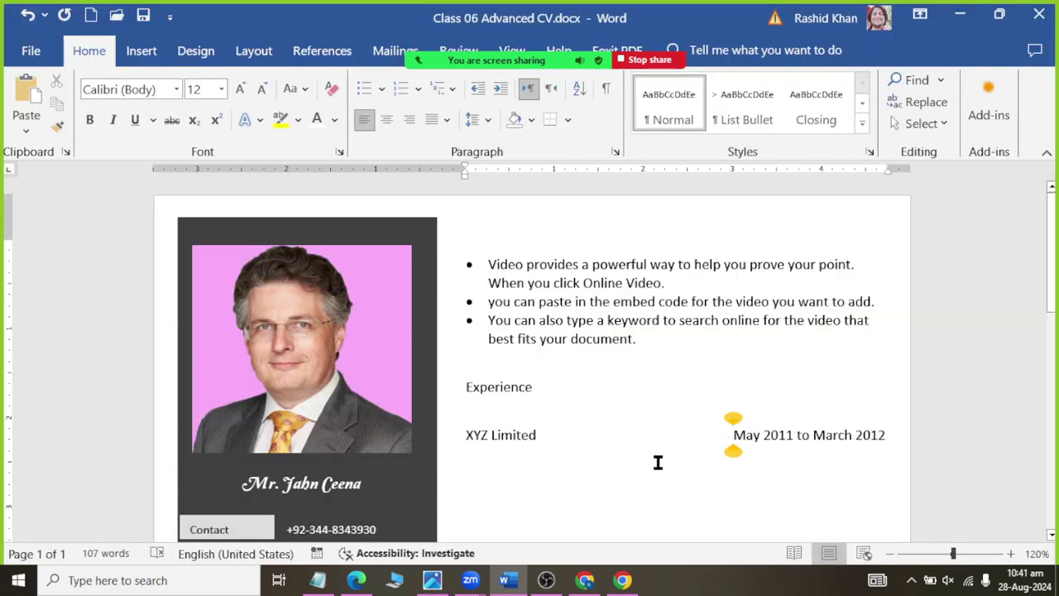
key(alt+Tab)
key(alt+Tab)
key(alt+Tab)
key(alt+Tab)
click(902, 434)
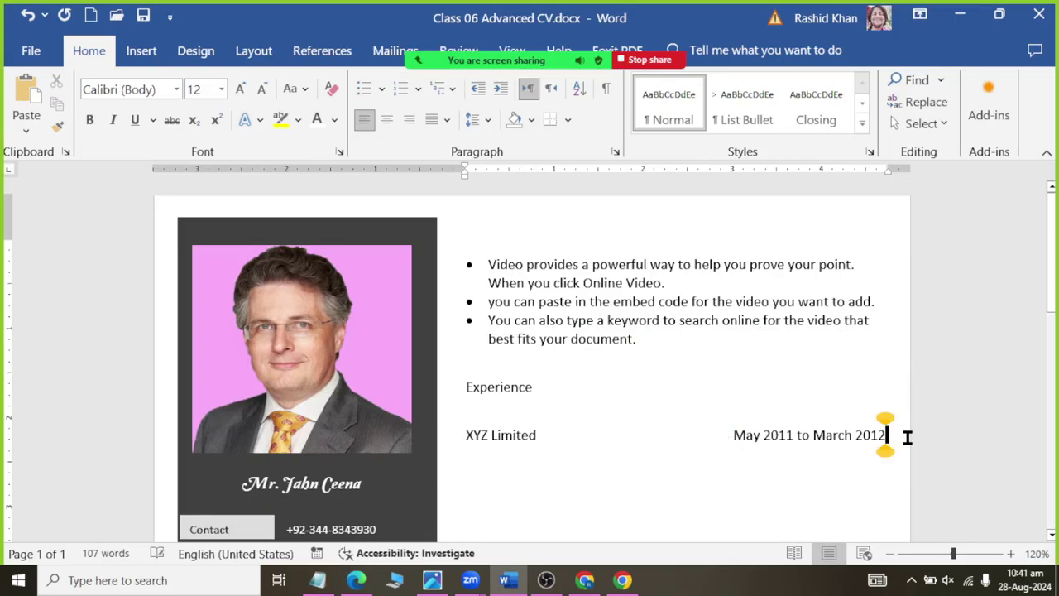
key(Return)
key(alt+Tab)
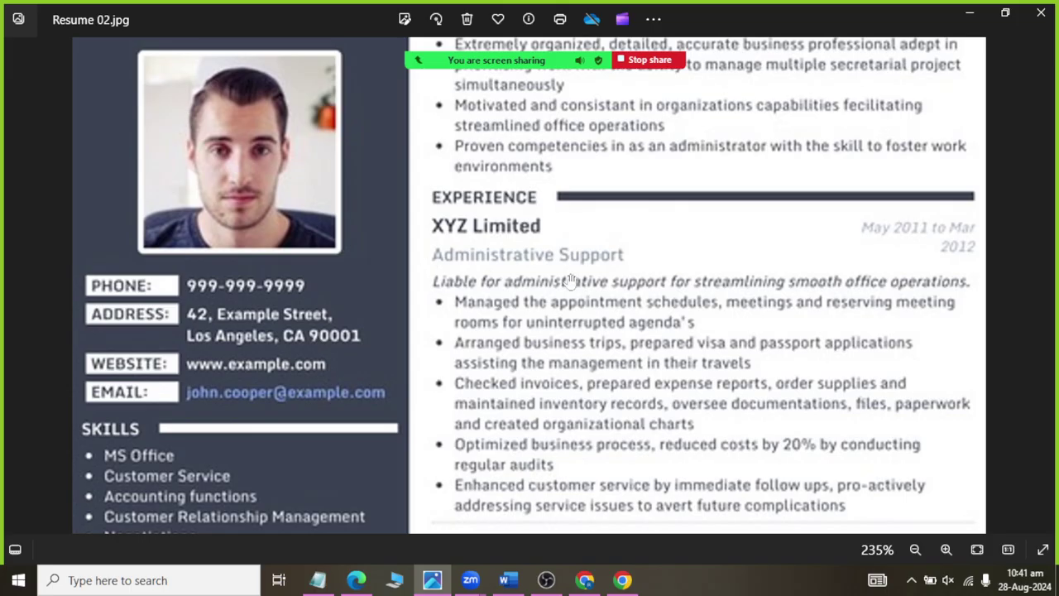
key(alt+Tab)
Step: Type 'Administrative Support' and correct its spelling to 'Administrative' from the suggestions
text(Adminsitrt)
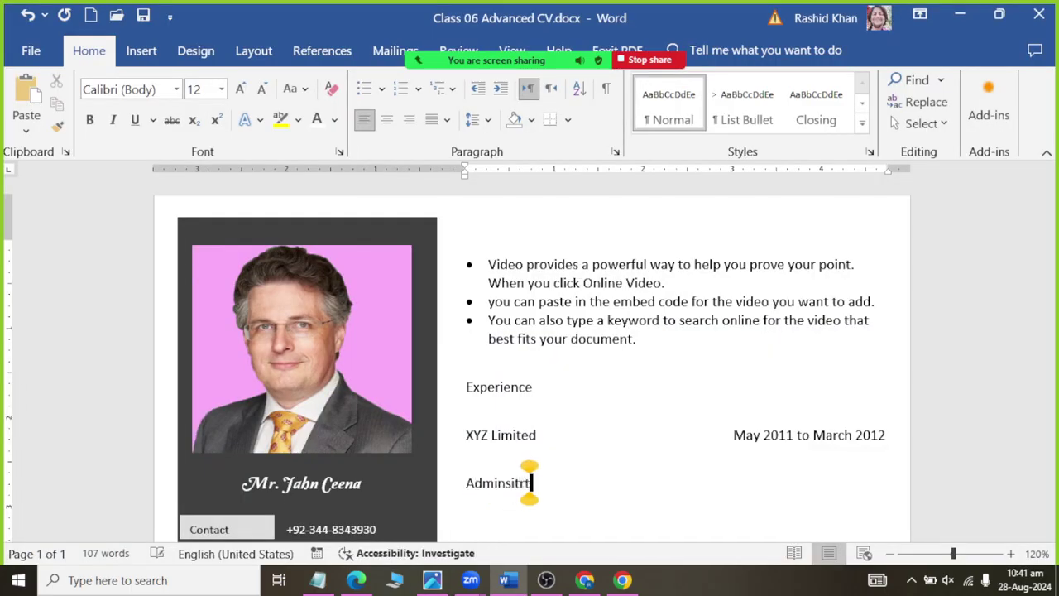
key(BackSpace)
text(ato)
key(BackSpace)
text(ive )
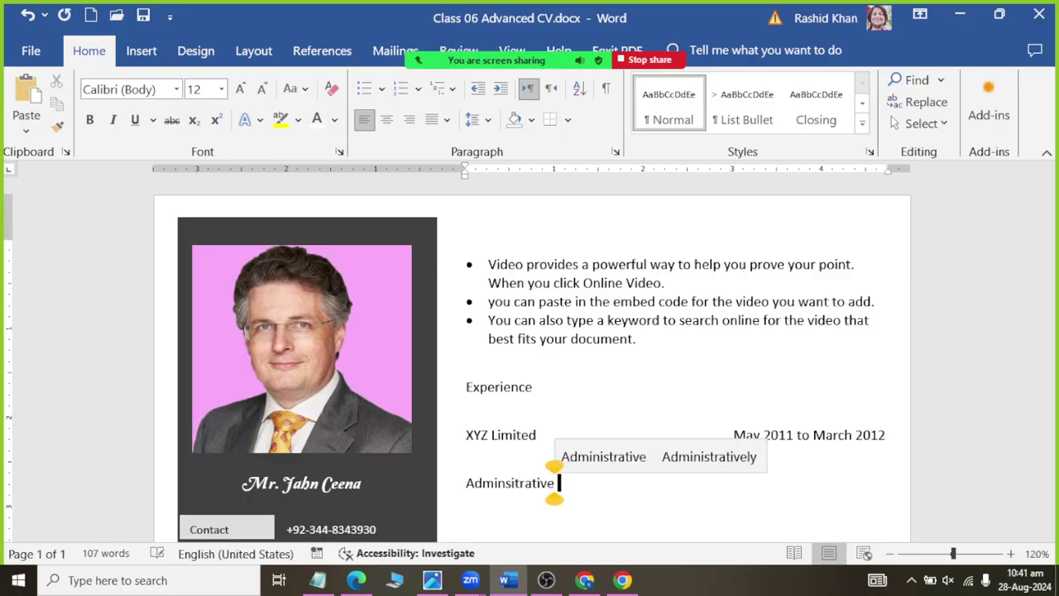
text(Support)
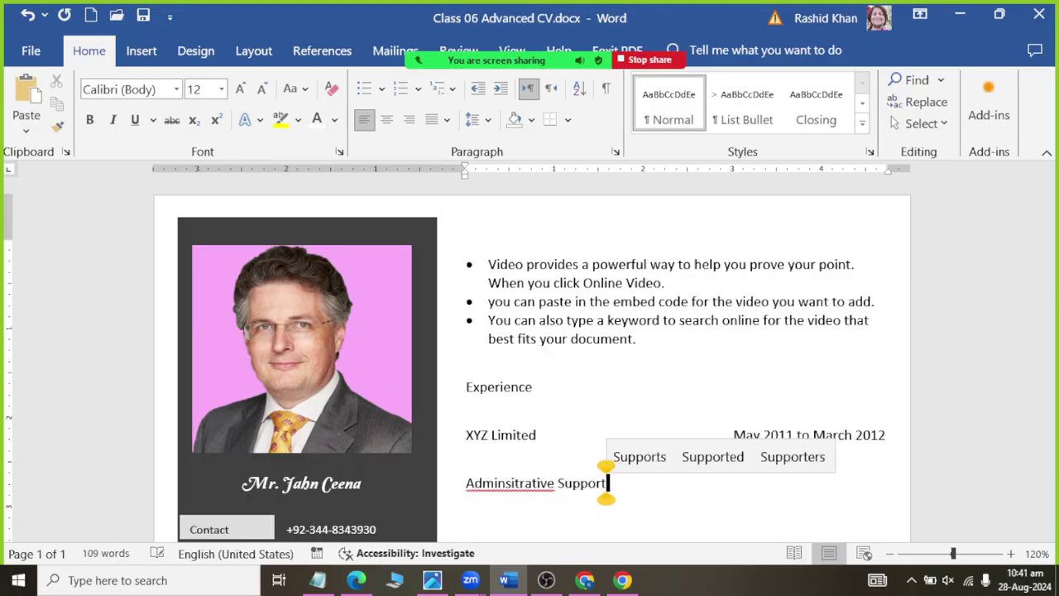
right_click(506, 483)
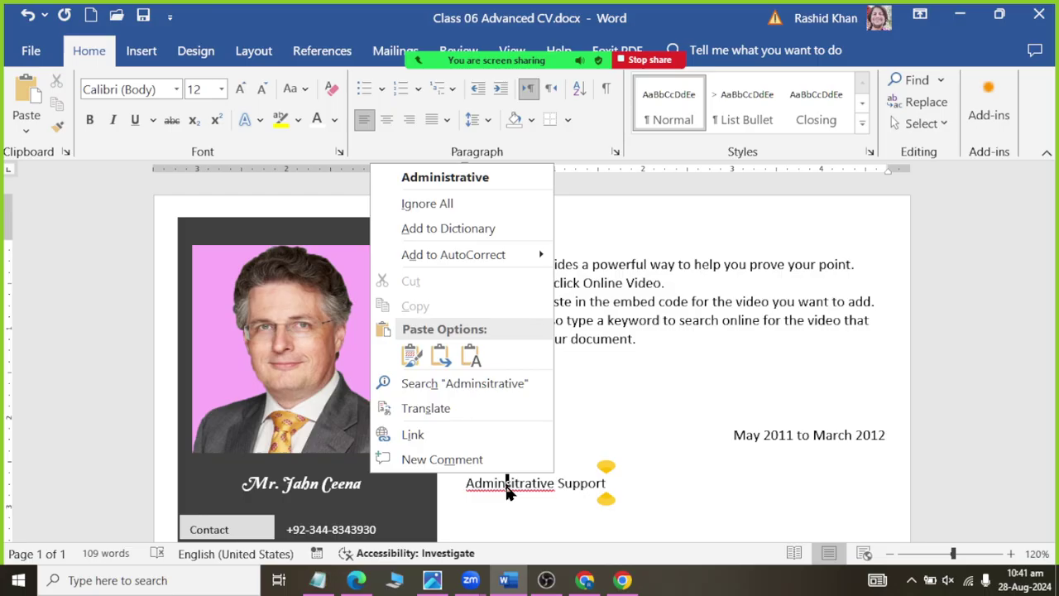
click(494, 177)
Step: Review the sample's next job entry, then select the last bullet points in the CV
drag(471, 437, 878, 437)
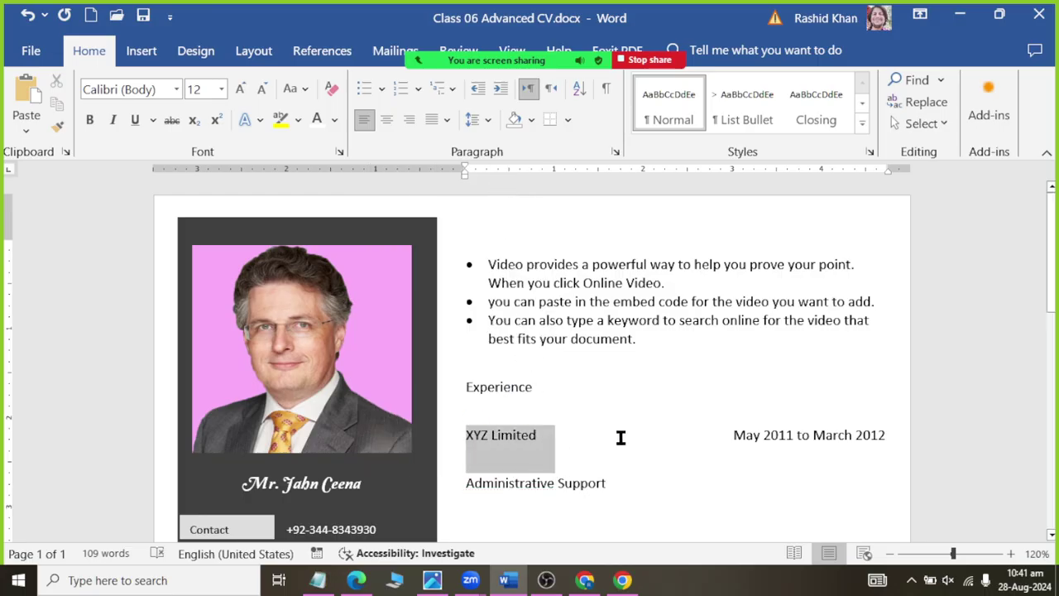
key(Down)
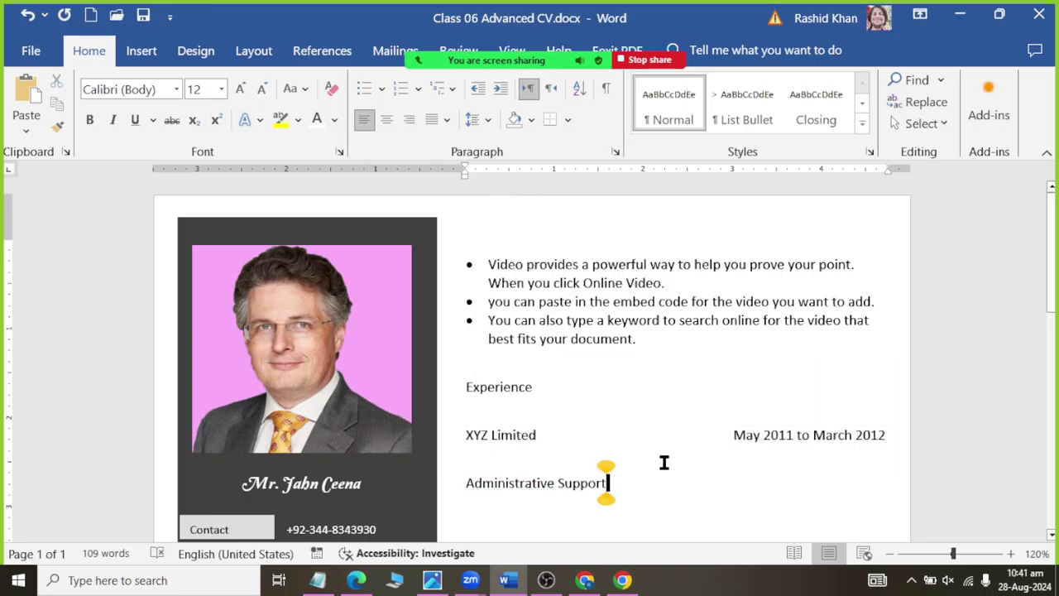
key(alt+Tab)
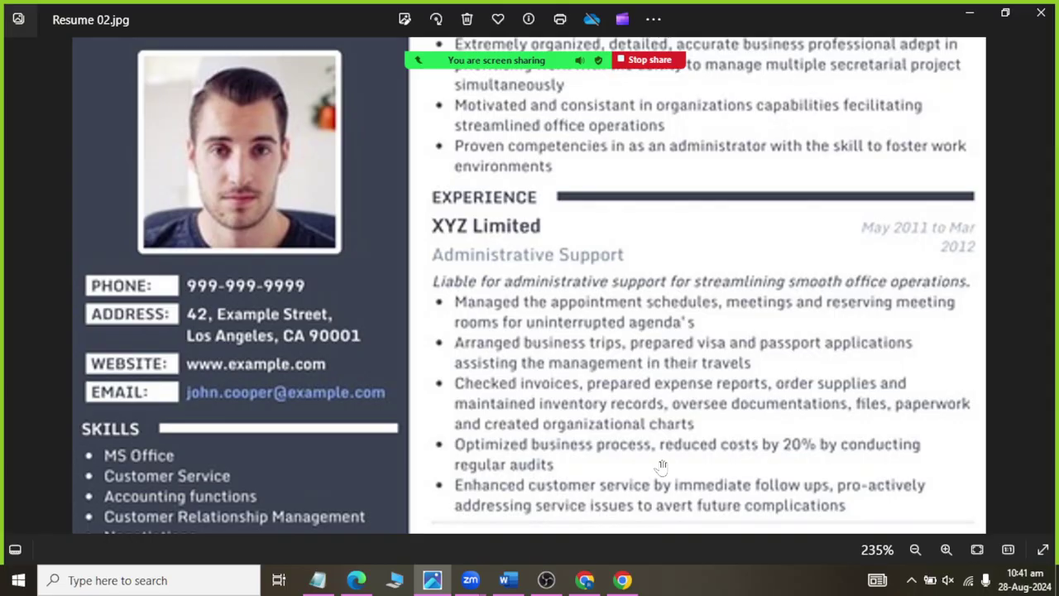
drag(680, 398, 680, 321)
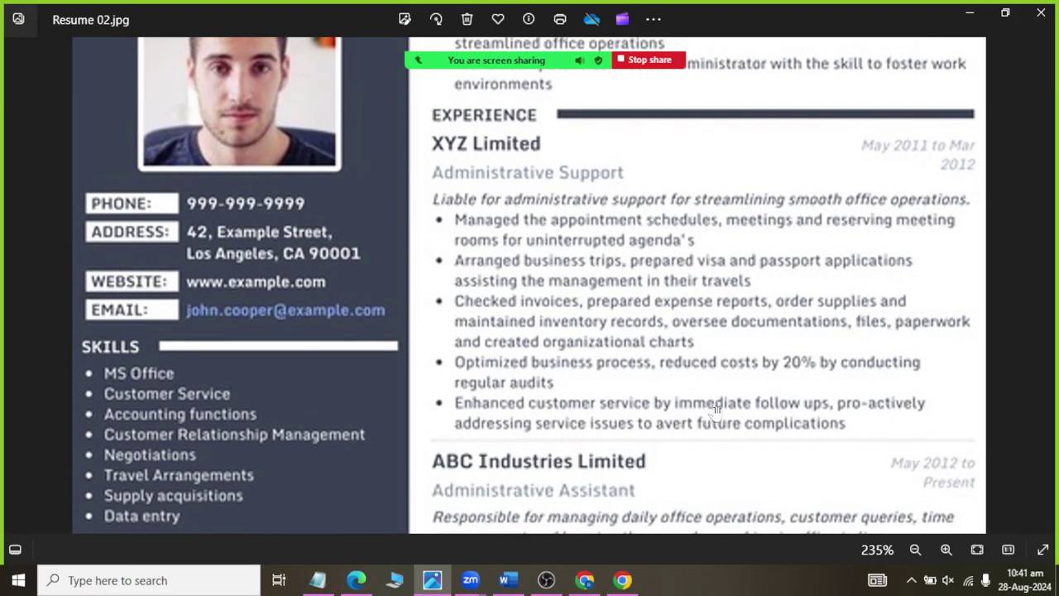
key(alt+Tab)
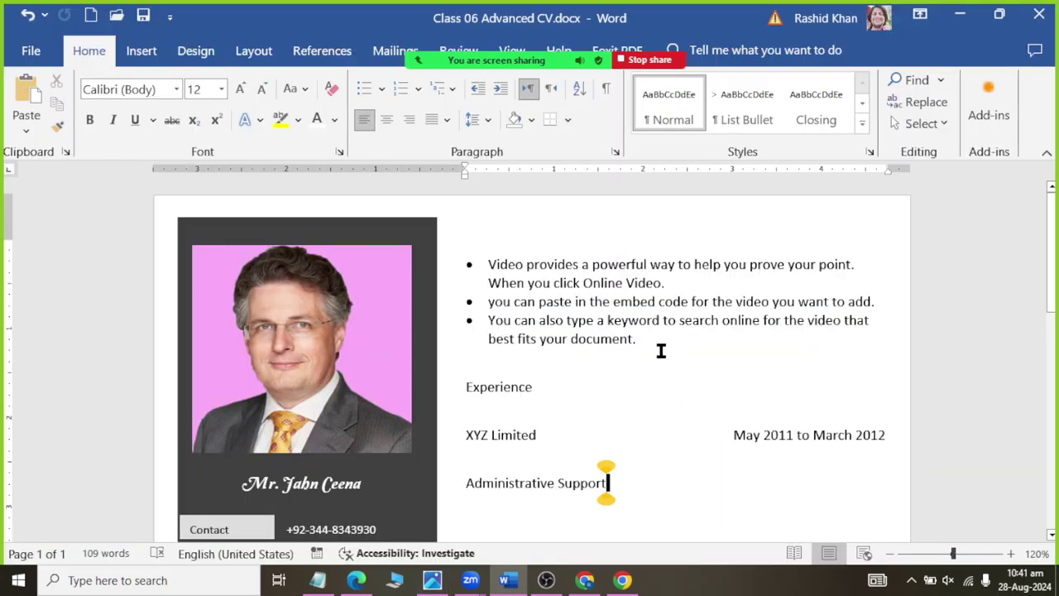
drag(636, 339, 451, 261)
Step: Paste the copied bullet points twice on a new line below Administrative Support
click(502, 282)
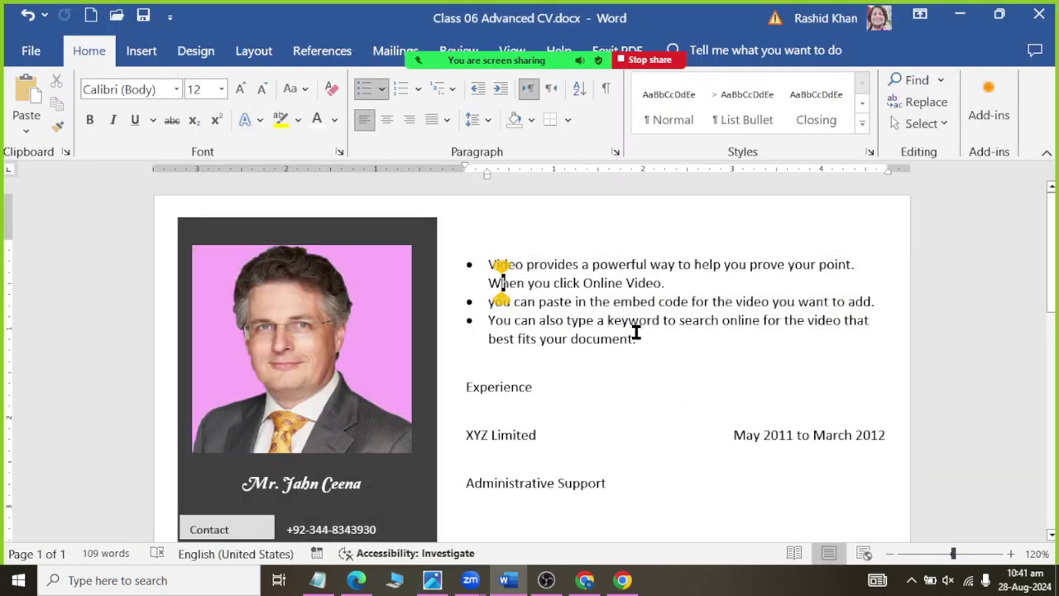
drag(636, 333, 482, 301)
key(ctrl+c)
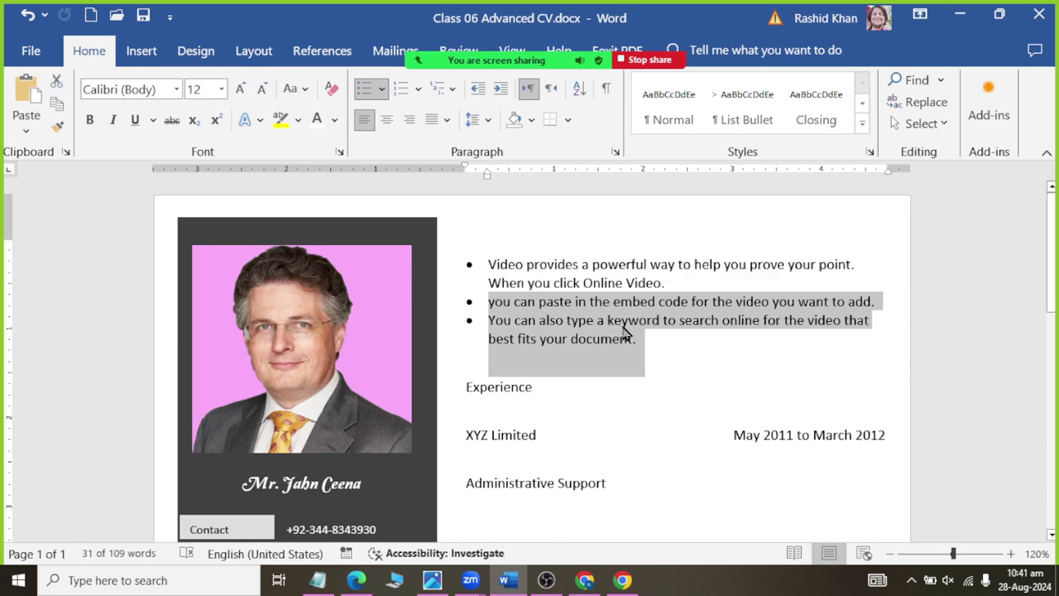
click(514, 484)
click(607, 483)
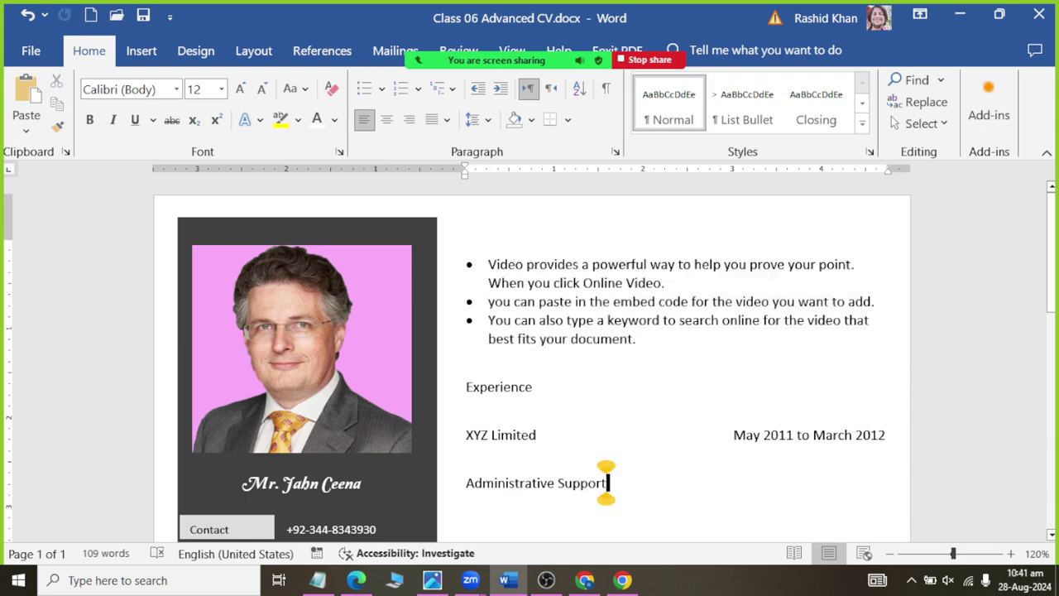
key(Return)
key(ctrl+v)
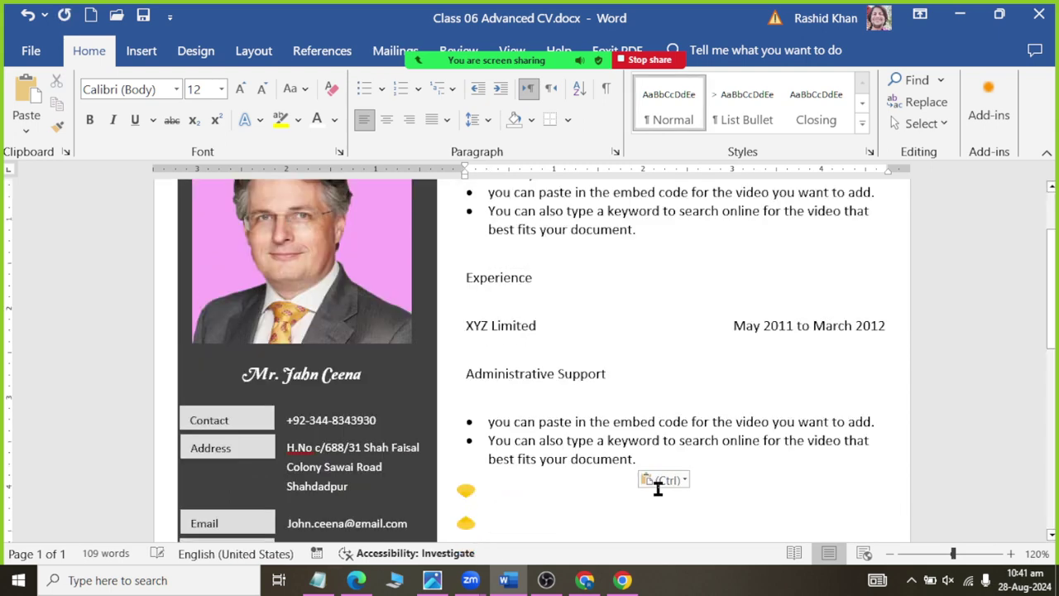
key(ctrl+v)
key(ctrl+v)
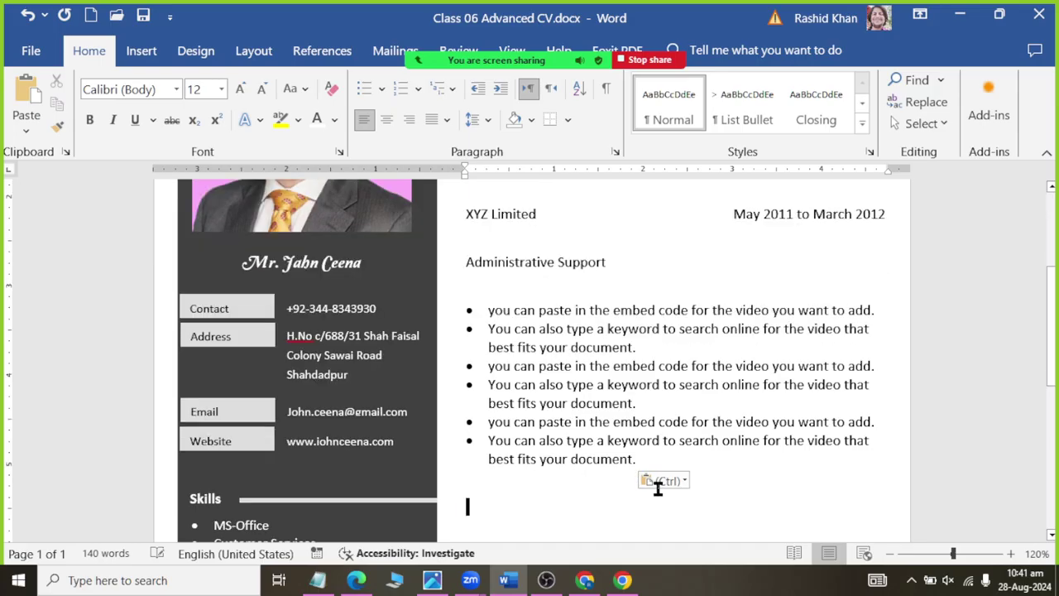
Step: Remove the space after the selected bullet paragraphs
scroll(657, 463, up, 5)
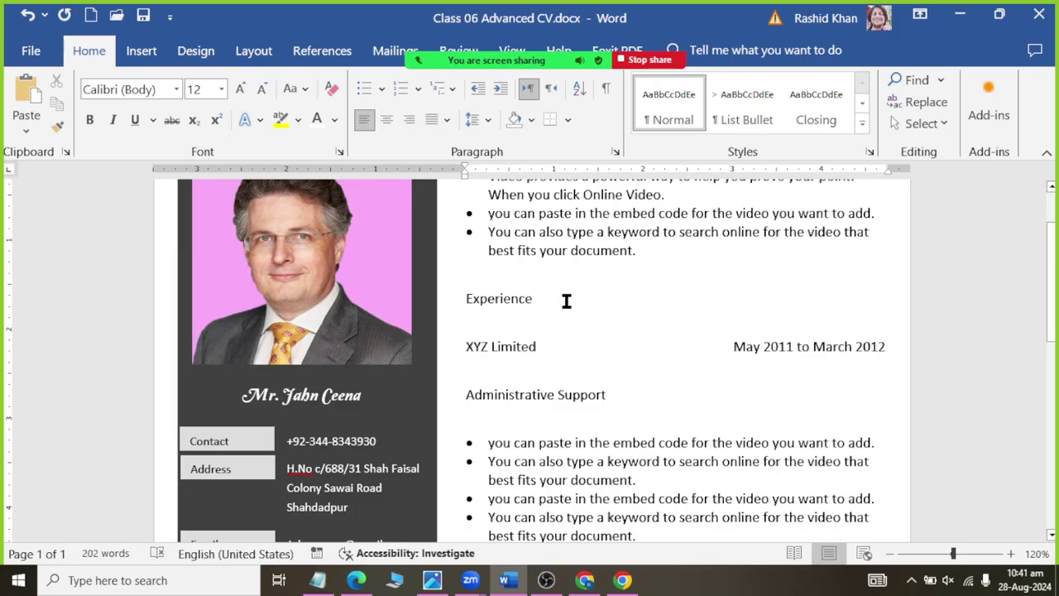
mouse_move(466, 291)
mouse_down()
mouse_move(726, 349)
mouse_move(665, 379)
mouse_up()
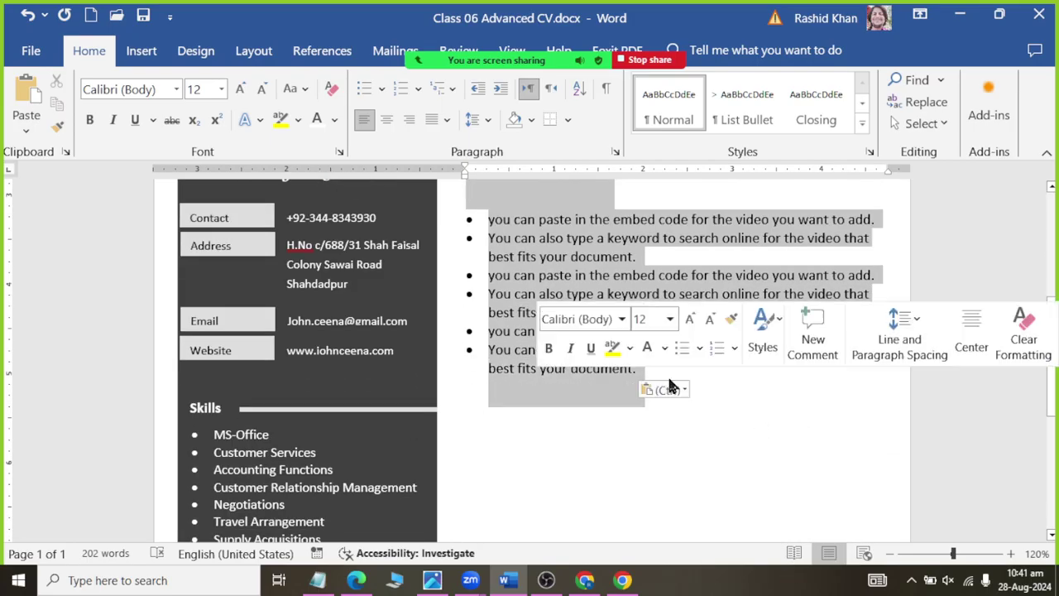
click(476, 125)
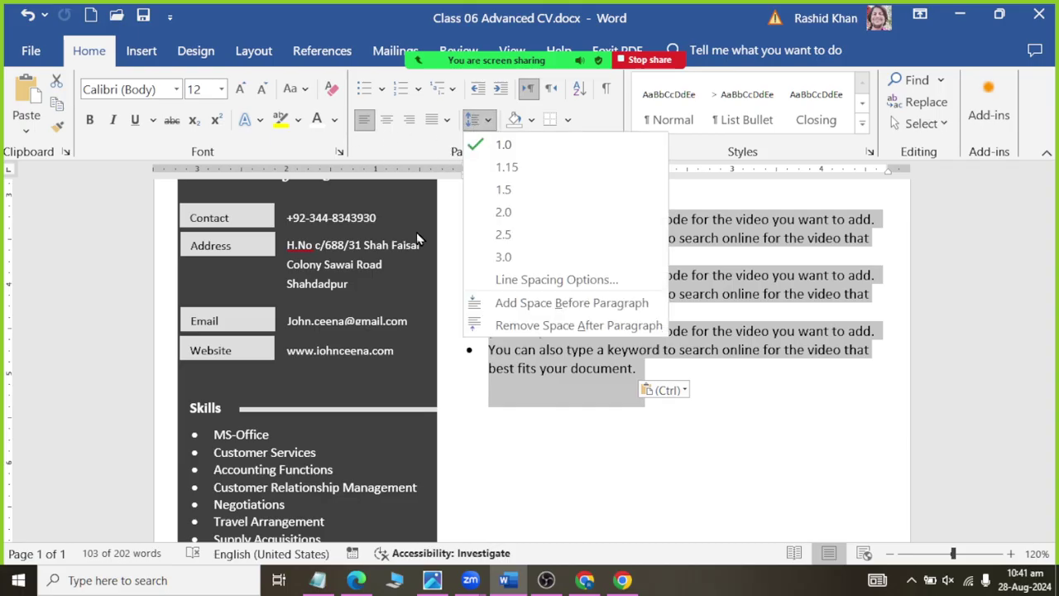
click(486, 326)
Step: Lower the last bullet's Spacing After from 24 pt with the Layout spinner
scroll(500, 355, up, 2)
scroll(513, 347, up, 3)
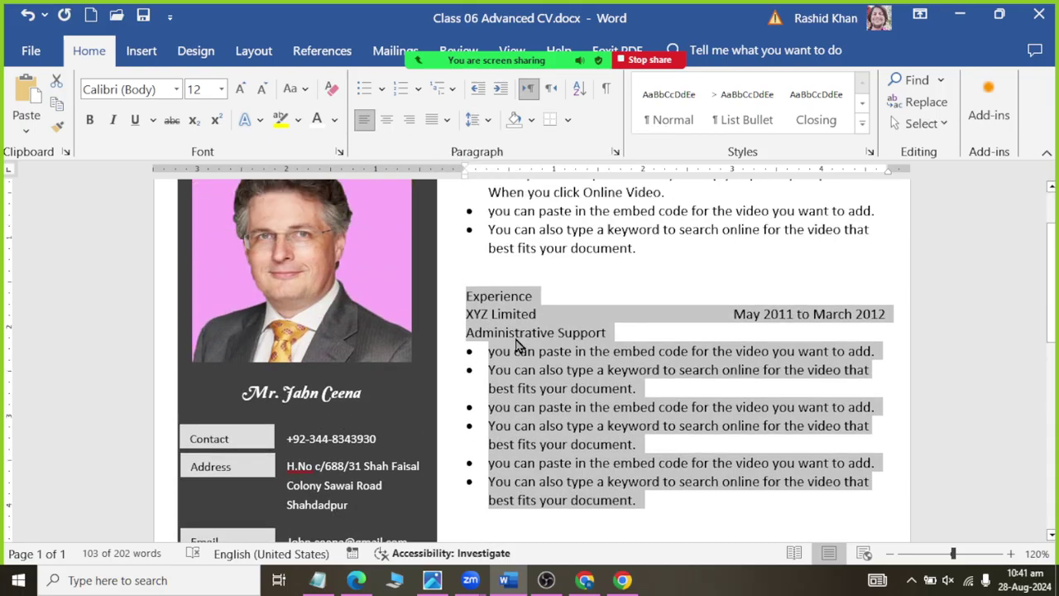
scroll(523, 327, up, 1)
click(534, 311)
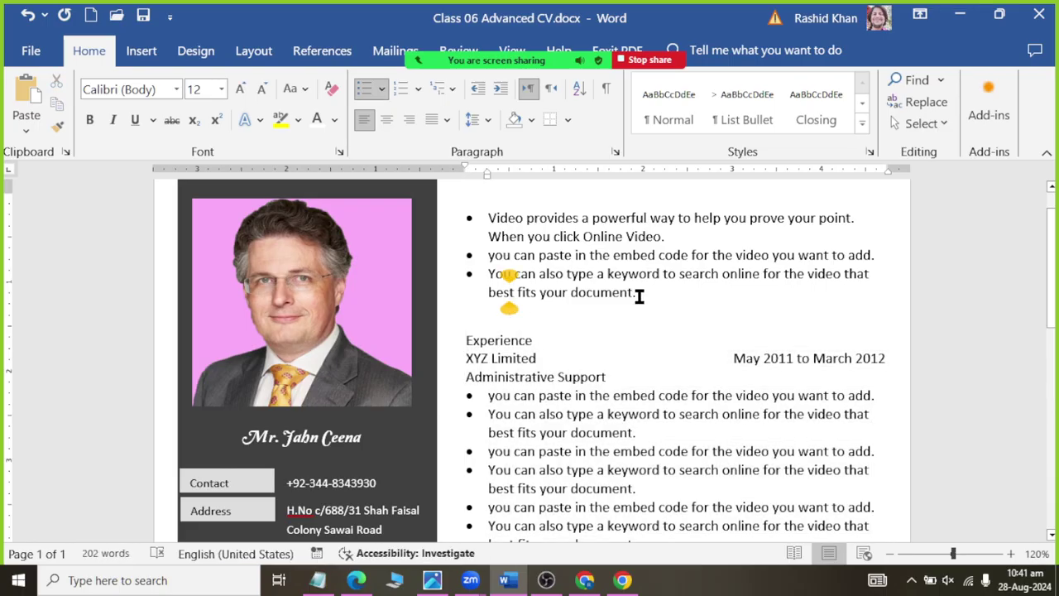
drag(639, 296, 465, 296)
right_click(494, 304)
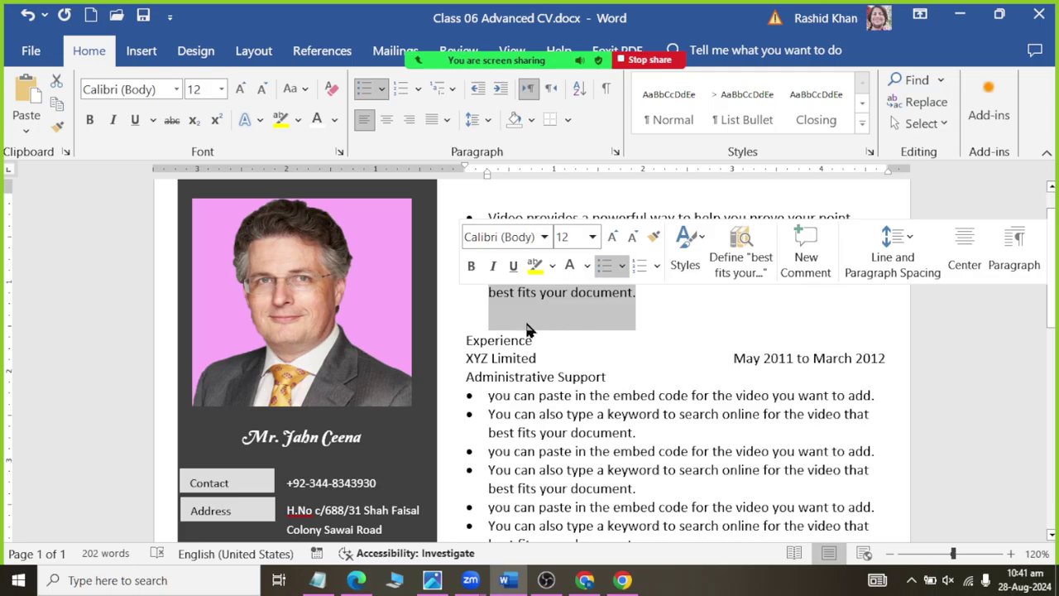
click(238, 52)
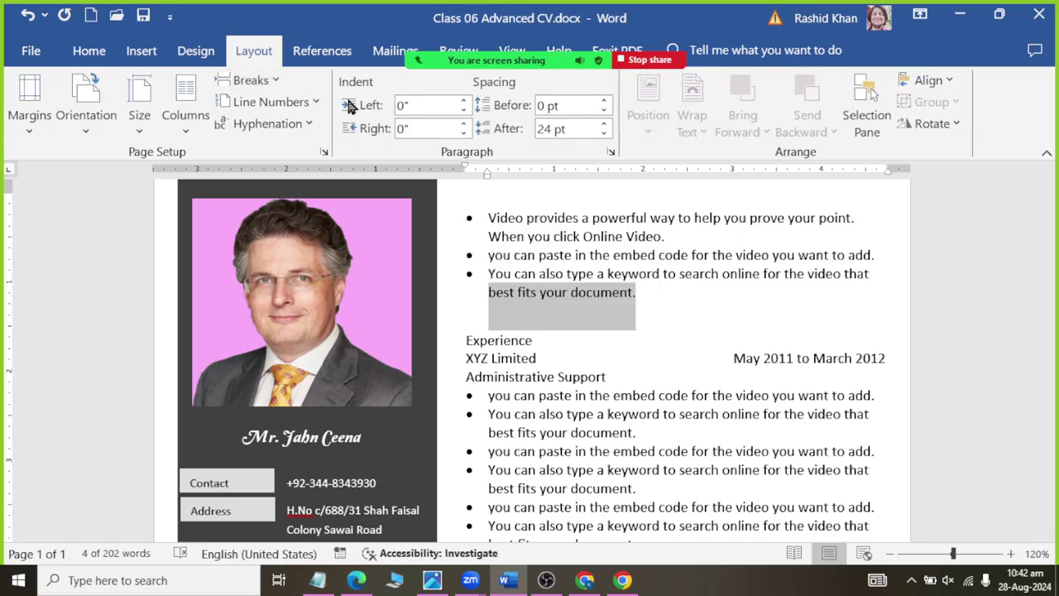
click(605, 134)
click(604, 134)
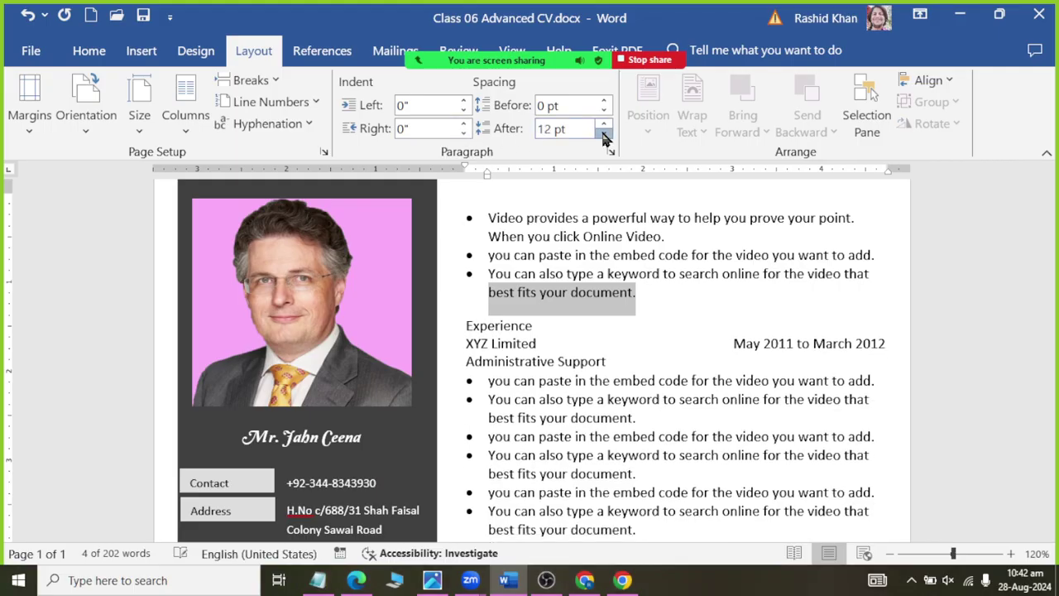
click(604, 134)
Step: Remove the stray space and apply the Heading 1 style to Experience
click(536, 319)
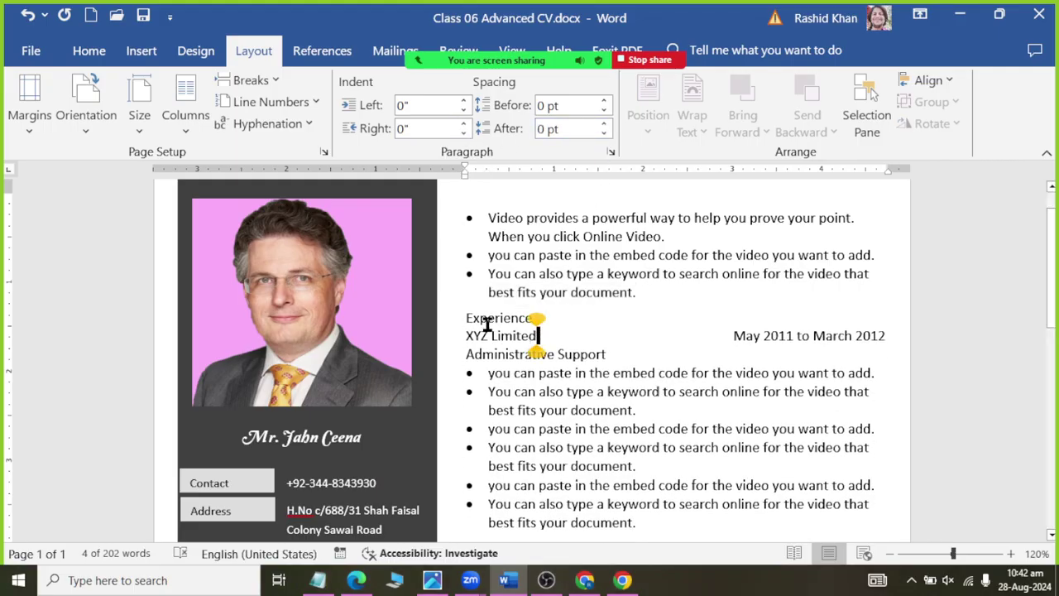
drag(467, 319, 544, 318)
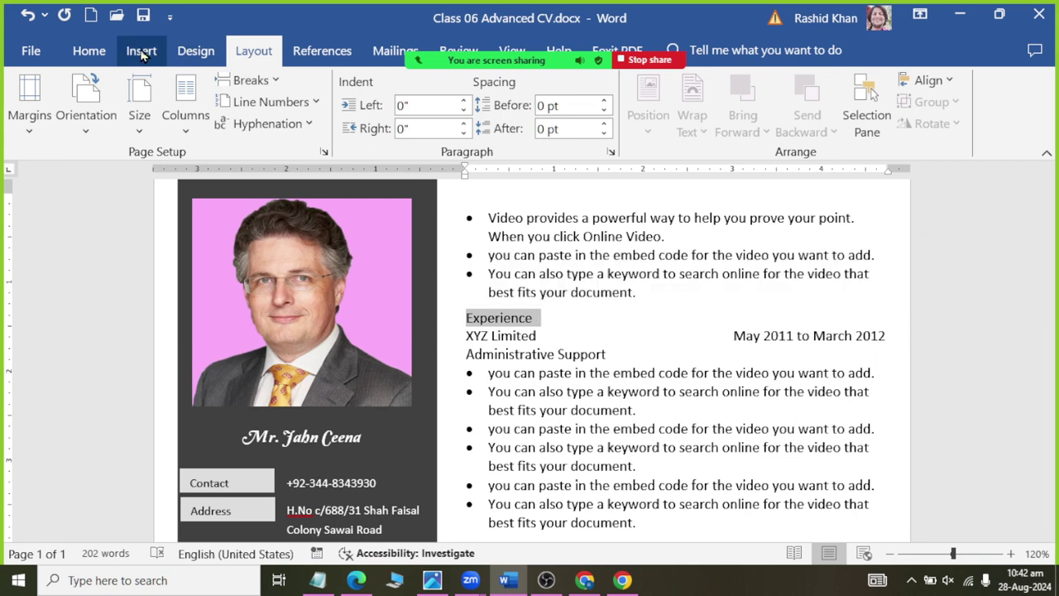
click(87, 51)
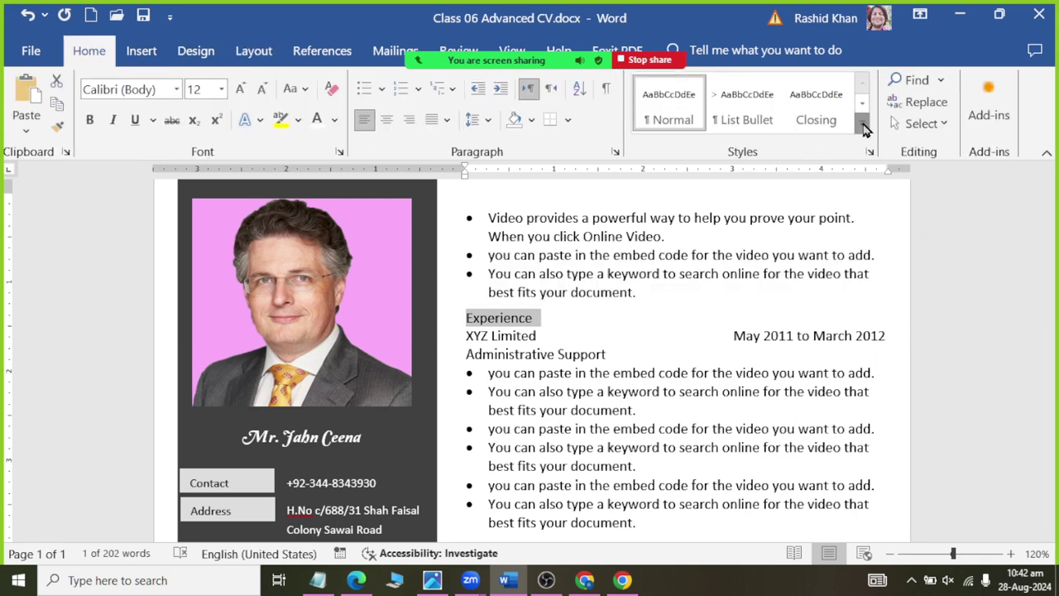
click(862, 124)
click(769, 164)
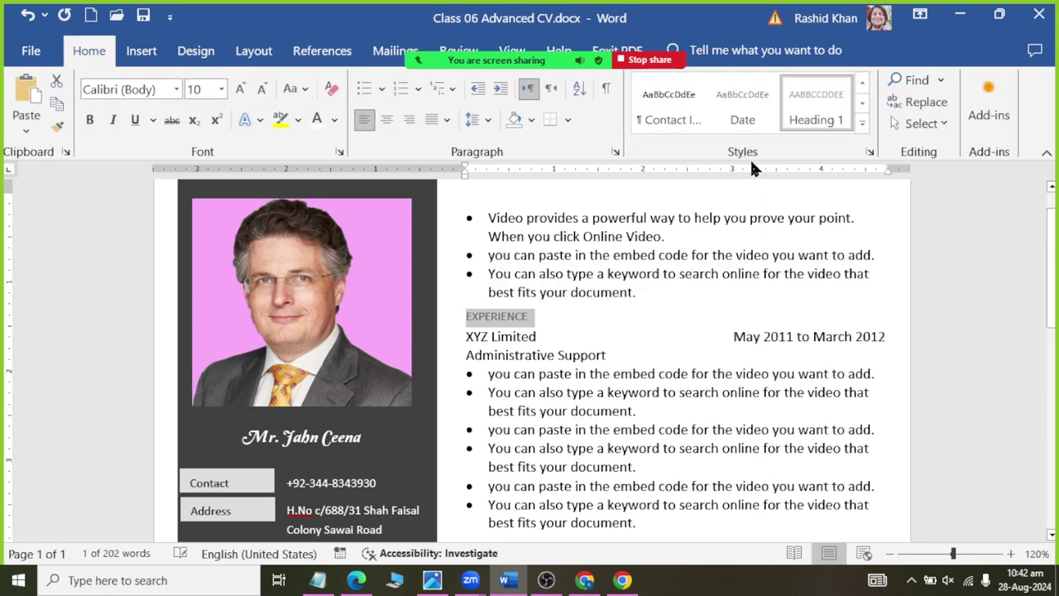
Step: Enlarge the EXPERIENCE heading to 14 pt and select the XYZ Limited job line
click(240, 91)
click(240, 91)
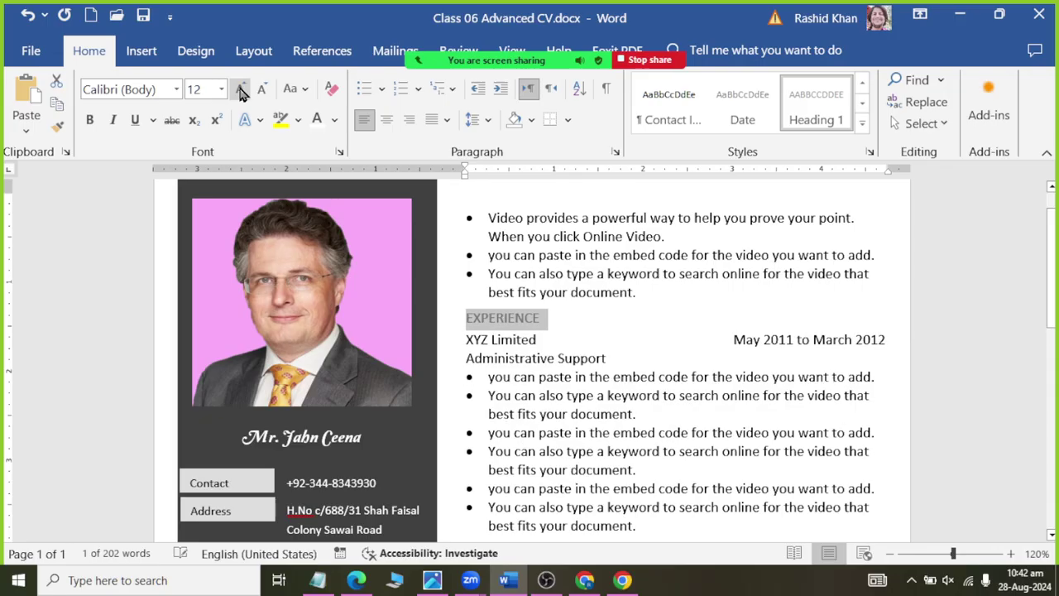
click(240, 91)
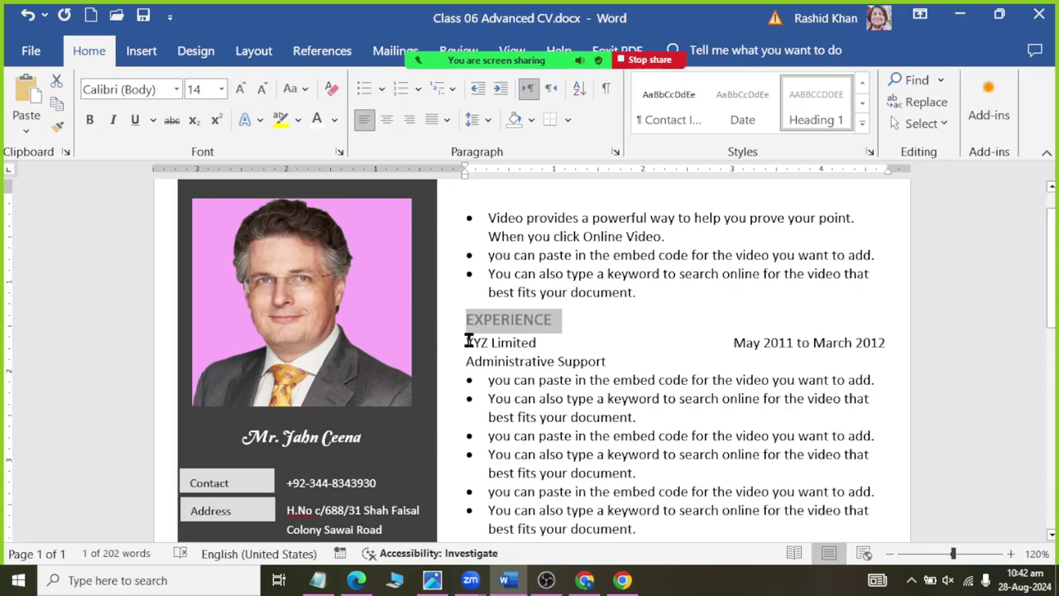
drag(468, 341, 884, 342)
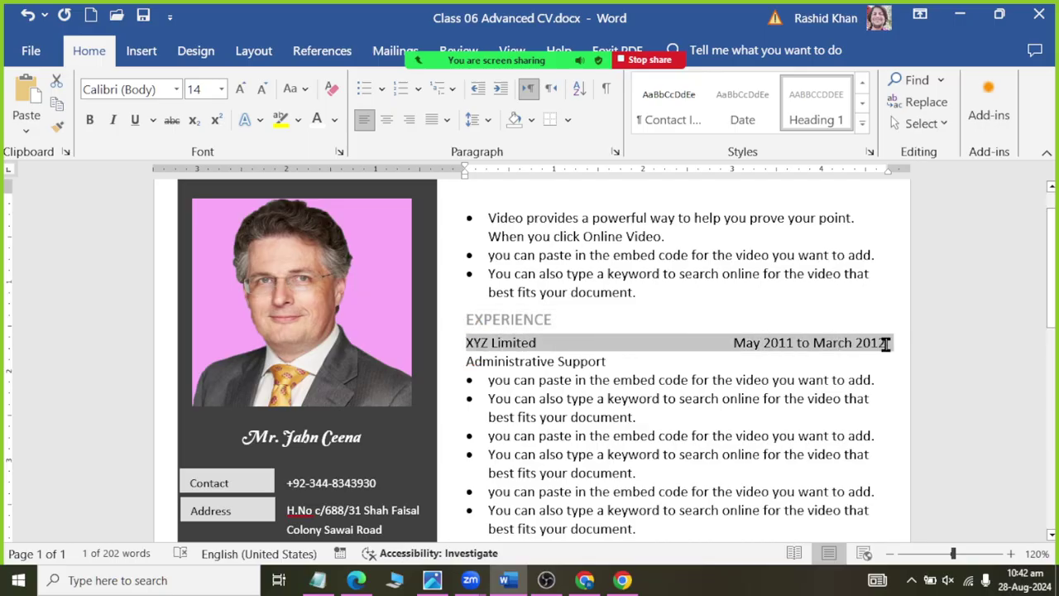
click(862, 124)
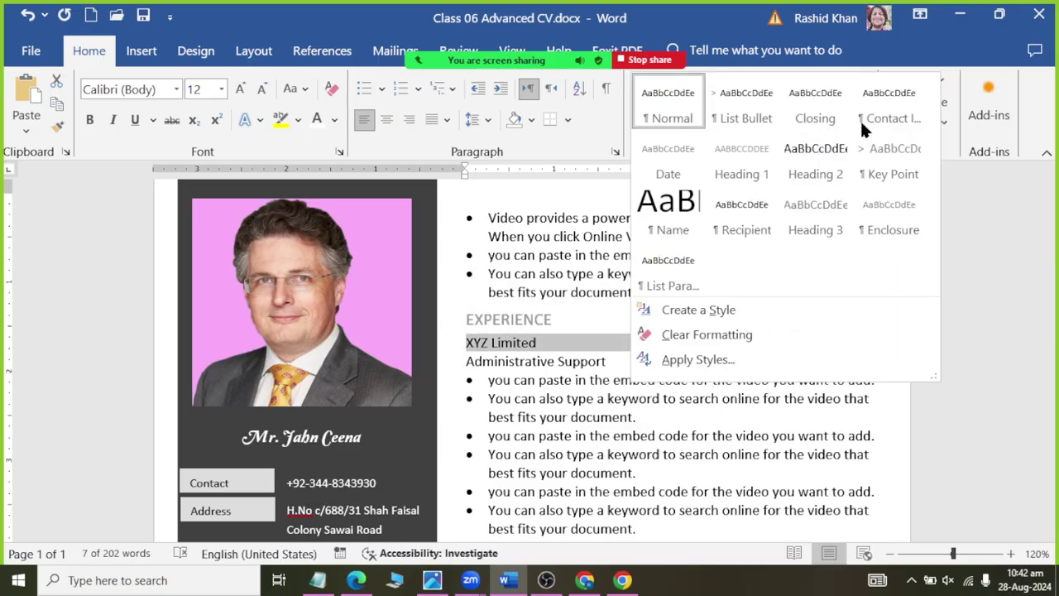
Step: Apply Heading 2 to the XYZ Limited line, remove a tab, and bold the company name
click(823, 153)
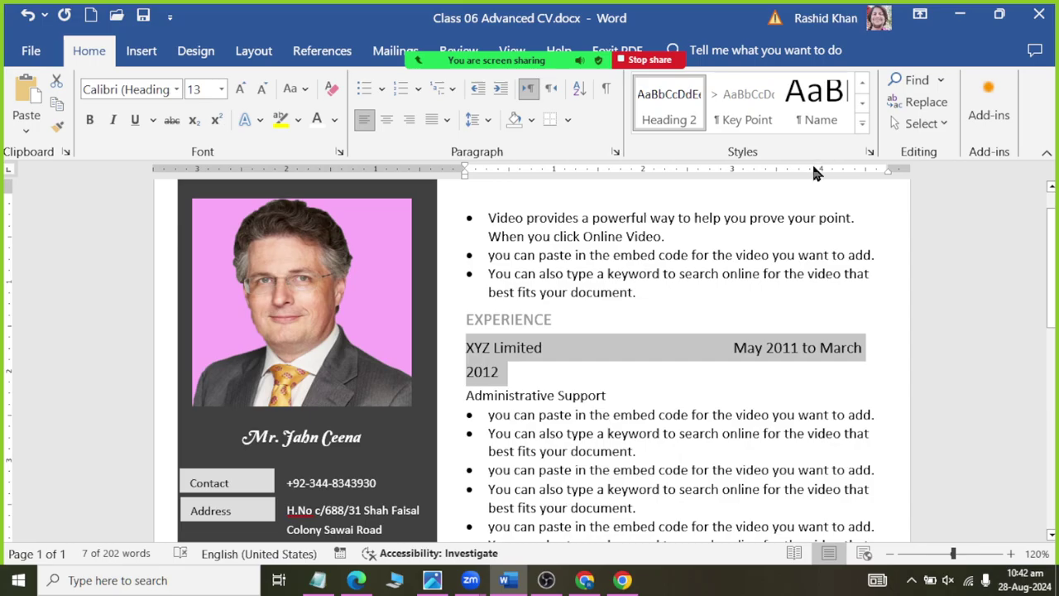
click(733, 346)
key(BackSpace)
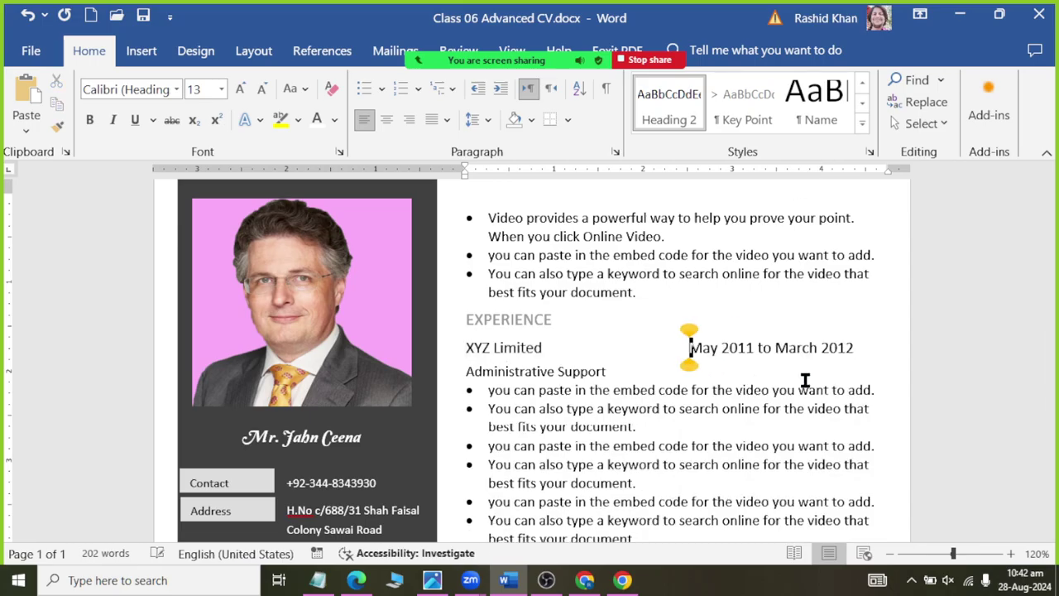
drag(461, 350, 559, 350)
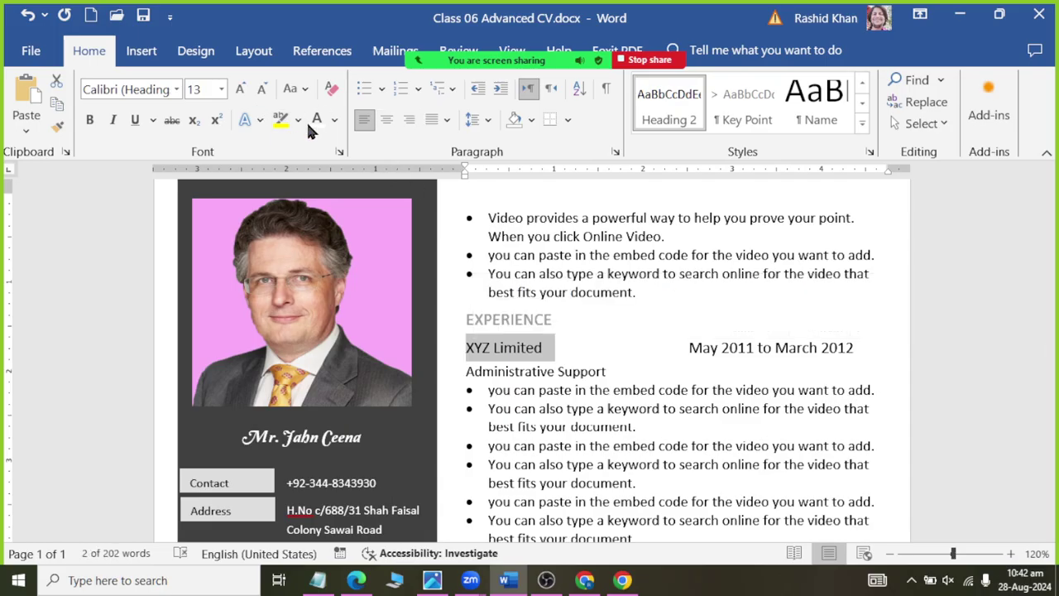
click(90, 119)
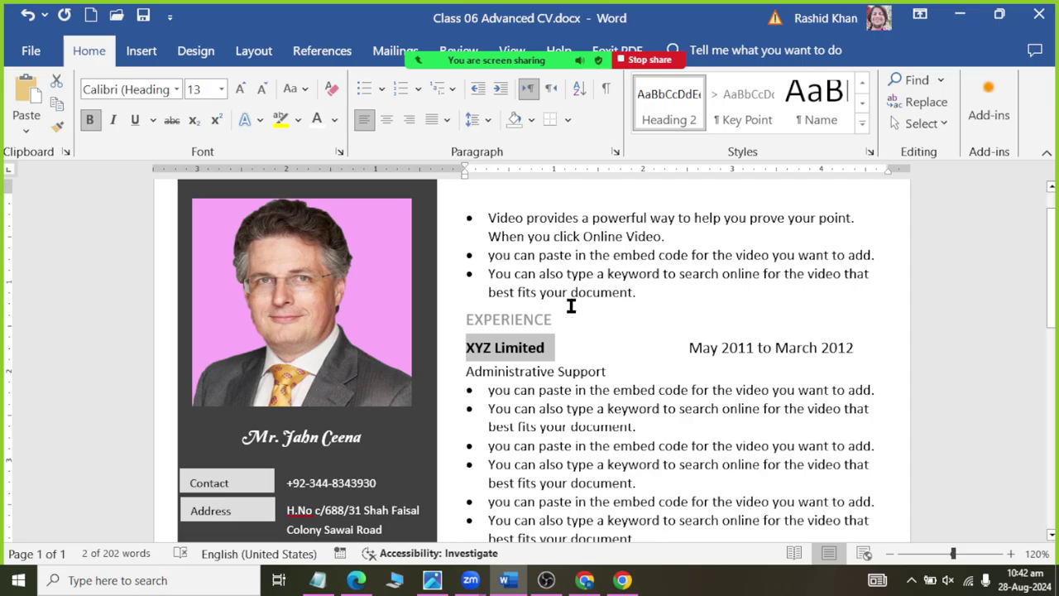
Step: Make the May 2011 to March 2012 dates dark grey italic and right-align the line
drag(689, 351, 896, 350)
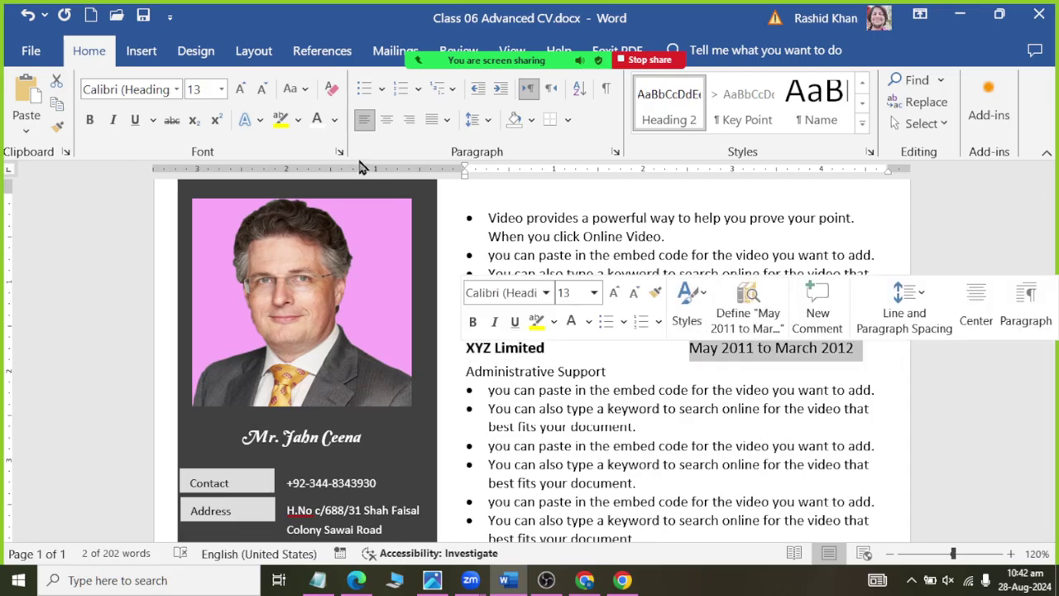
click(334, 119)
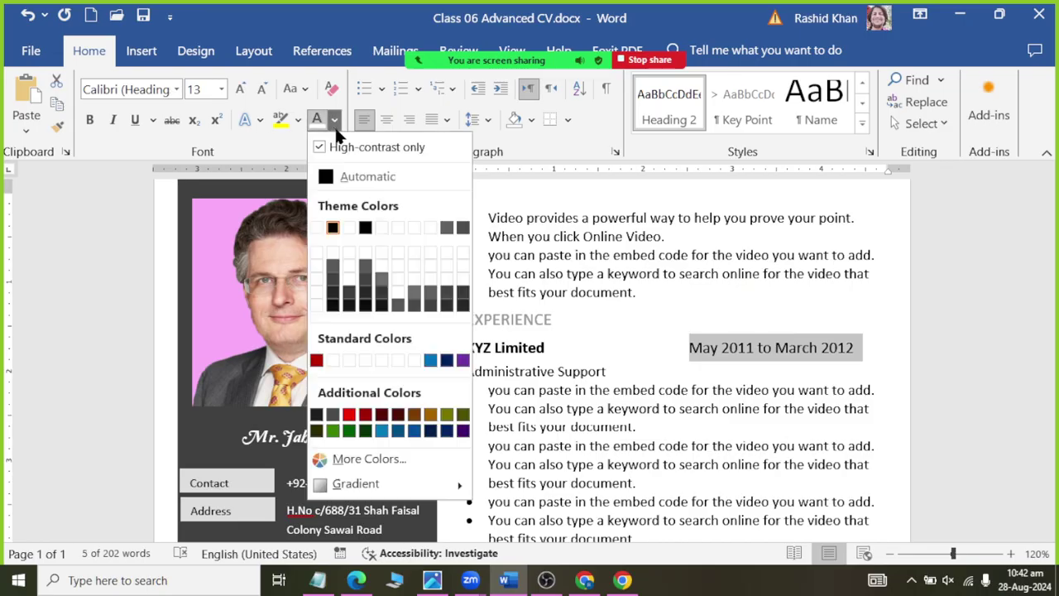
click(332, 267)
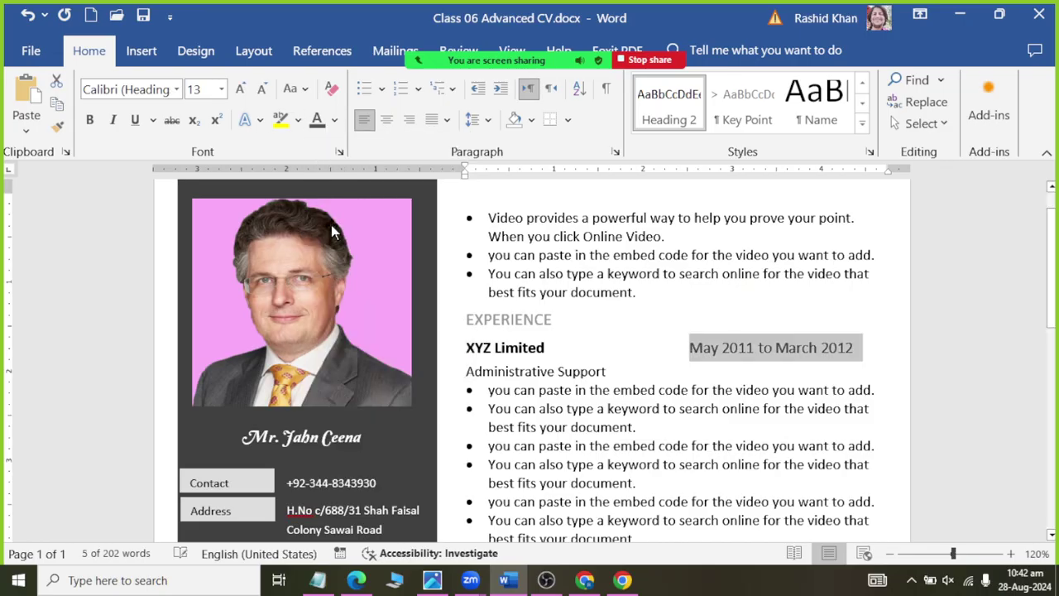
click(114, 122)
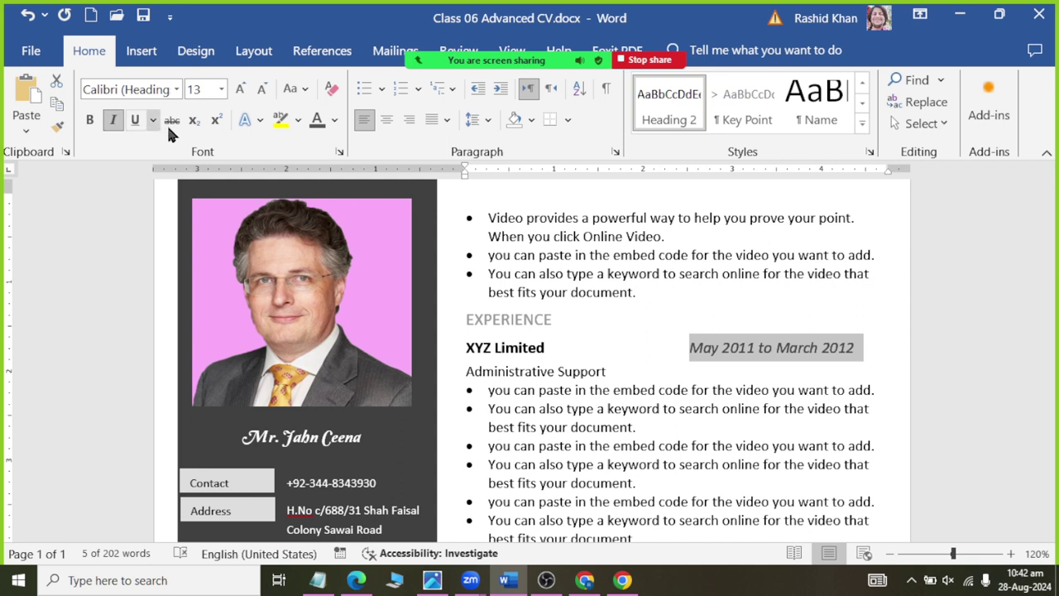
click(408, 126)
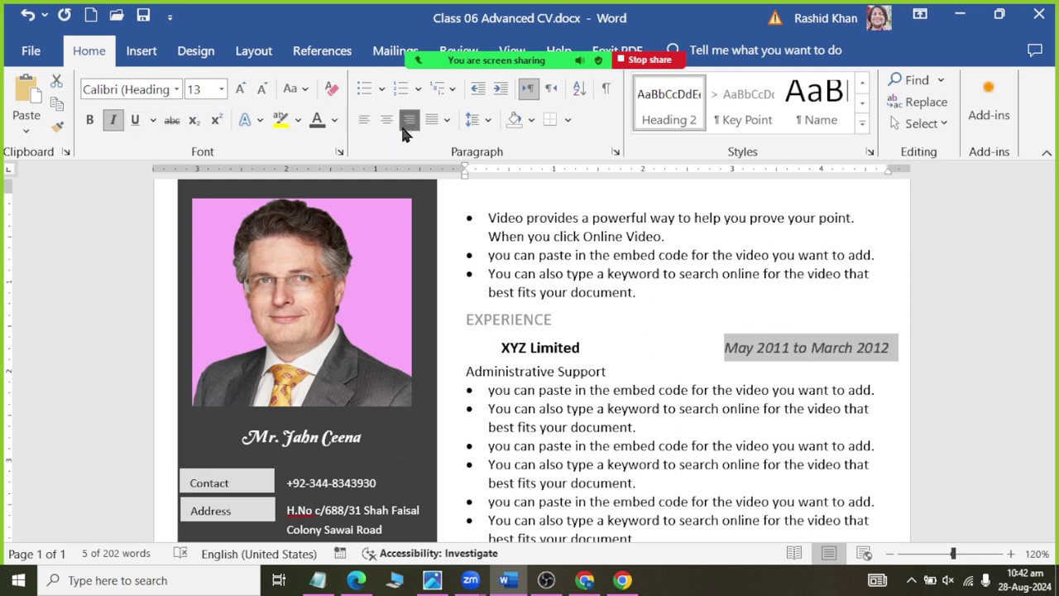
click(505, 352)
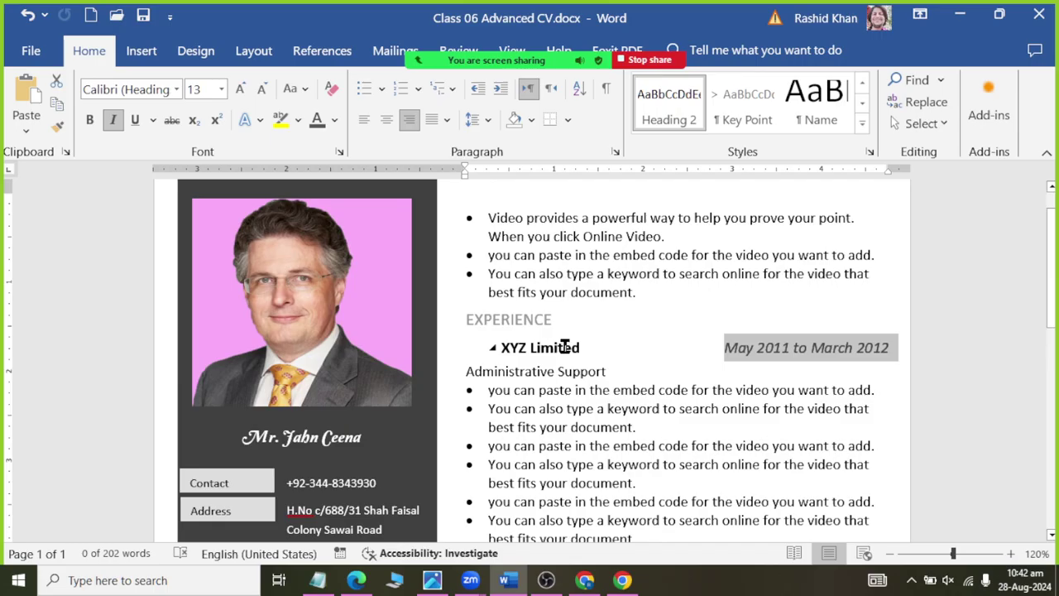
drag(556, 319, 439, 320)
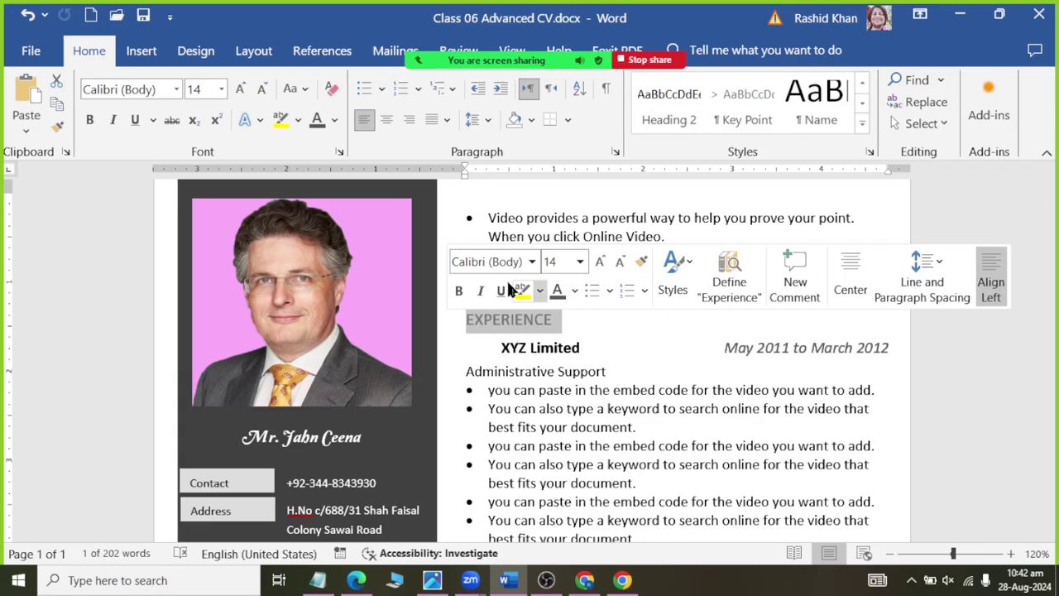
Step: Make the EXPERIENCE heading bold with black text
click(317, 120)
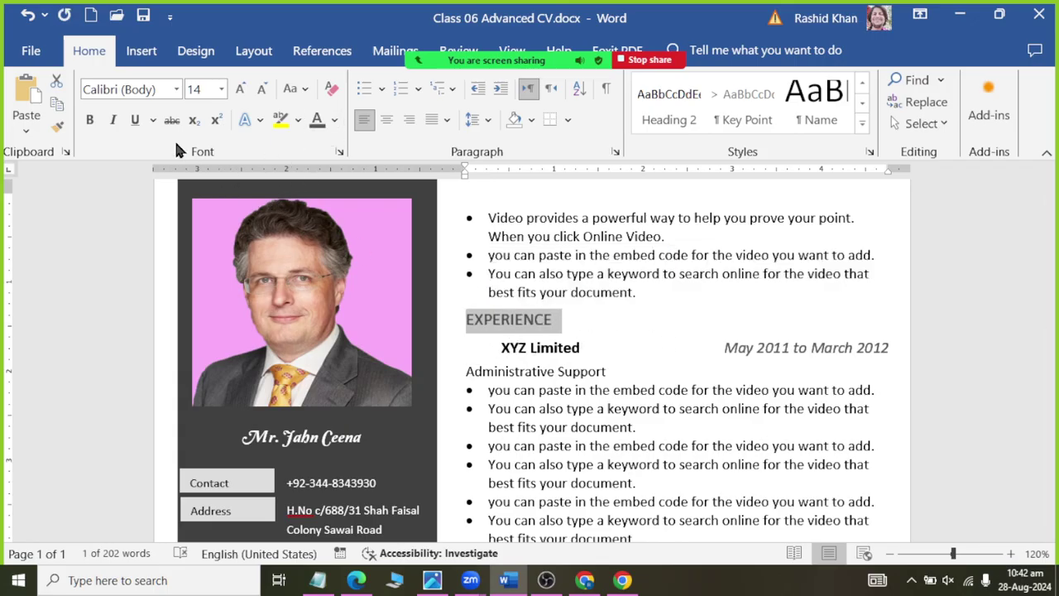
click(89, 121)
click(608, 372)
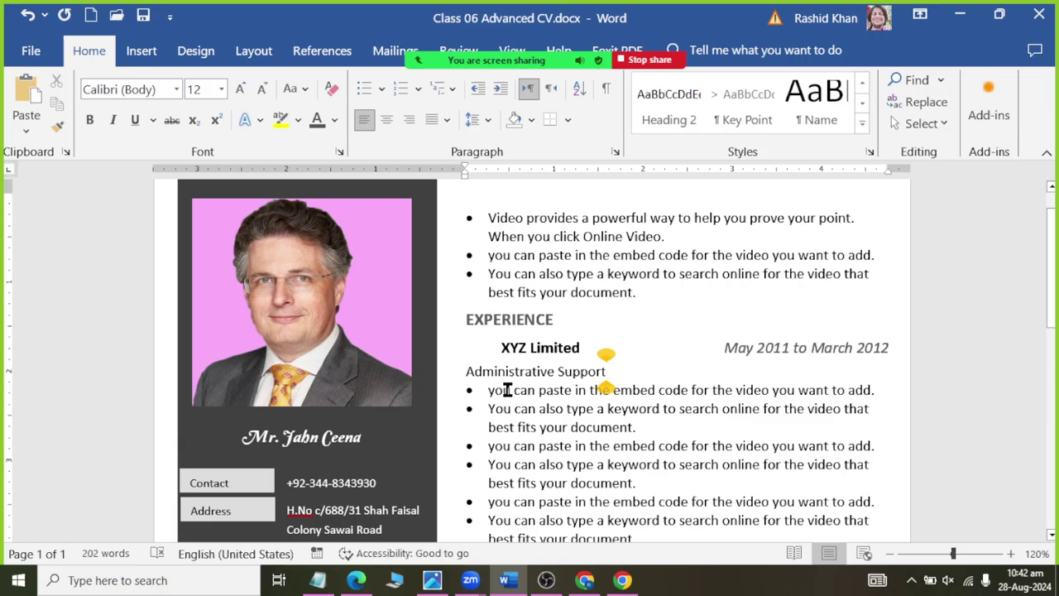
double_click(491, 325)
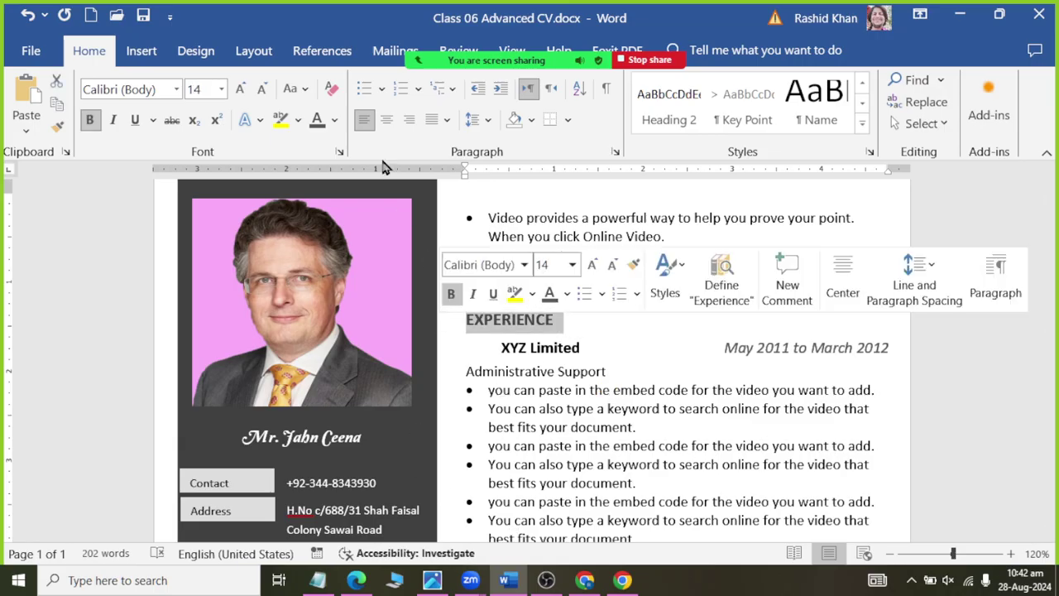
click(335, 119)
click(332, 227)
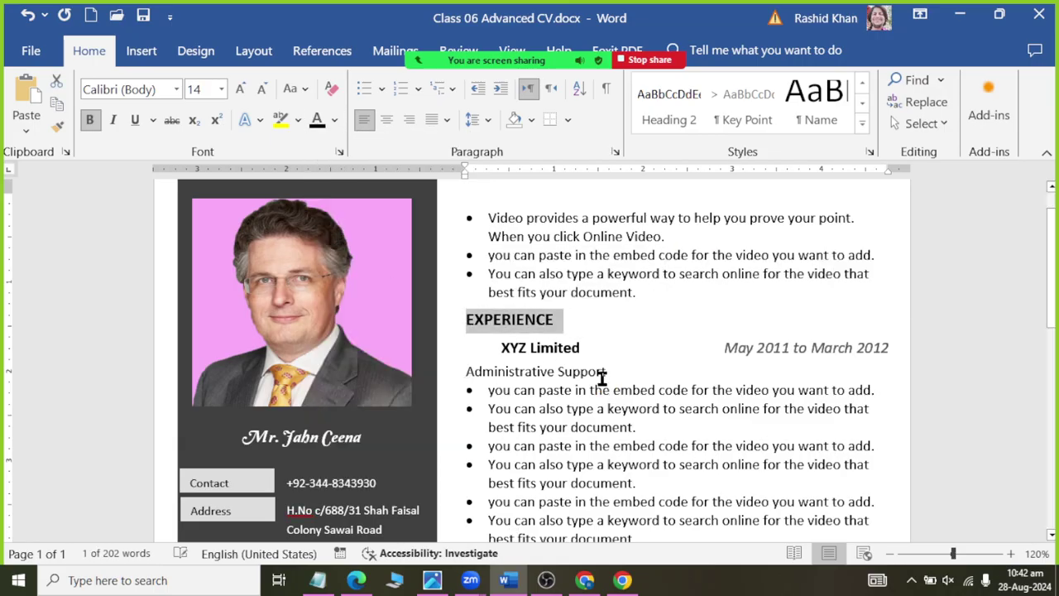
Step: Format the Administrative Support job title as bold italic 14 pt
click(599, 379)
drag(600, 379, 464, 373)
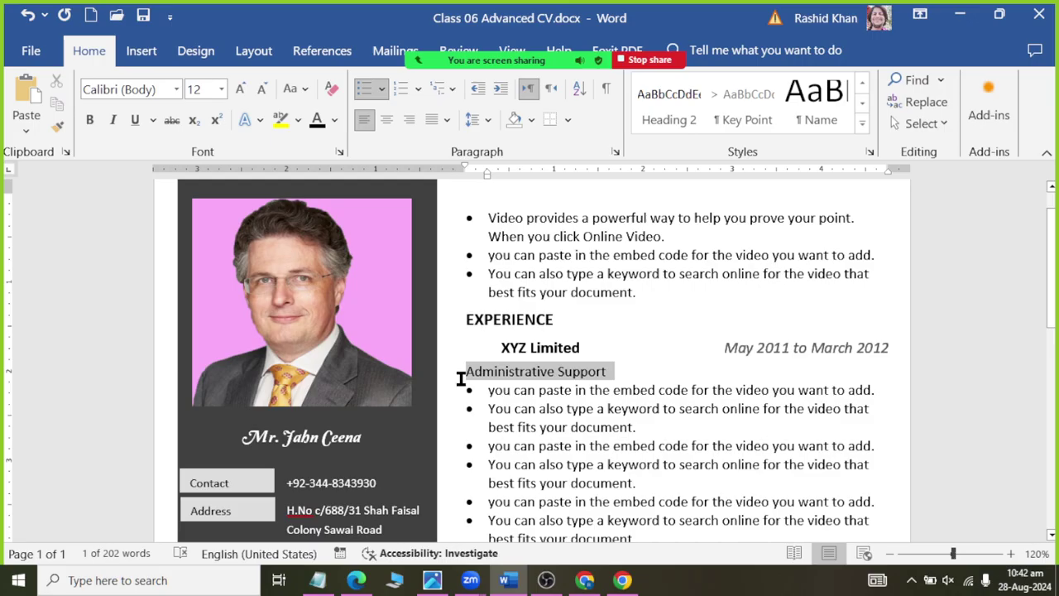
click(239, 95)
click(92, 122)
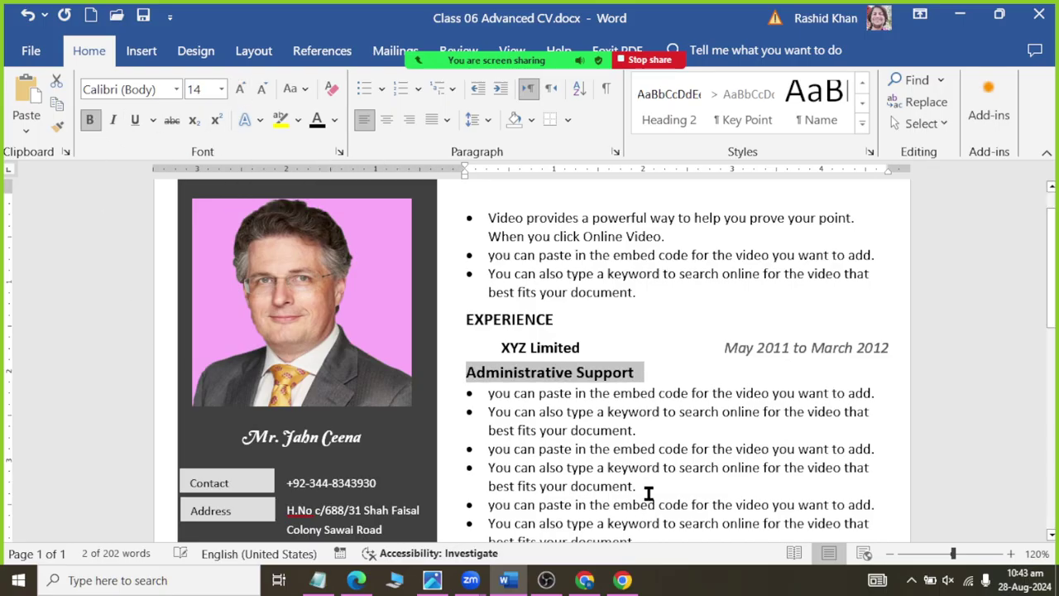
click(647, 467)
drag(637, 372, 495, 373)
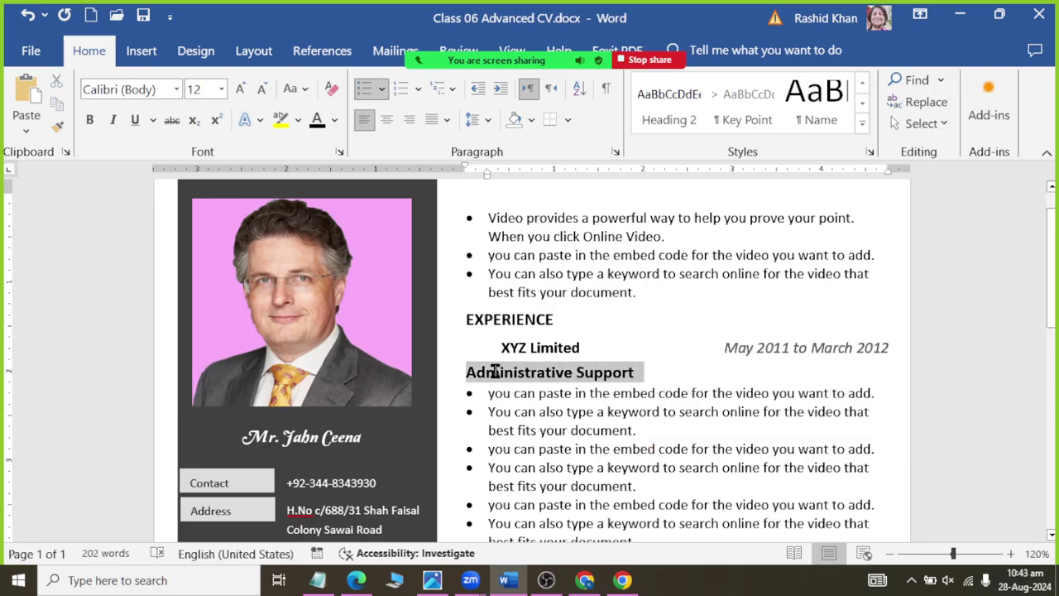
click(113, 120)
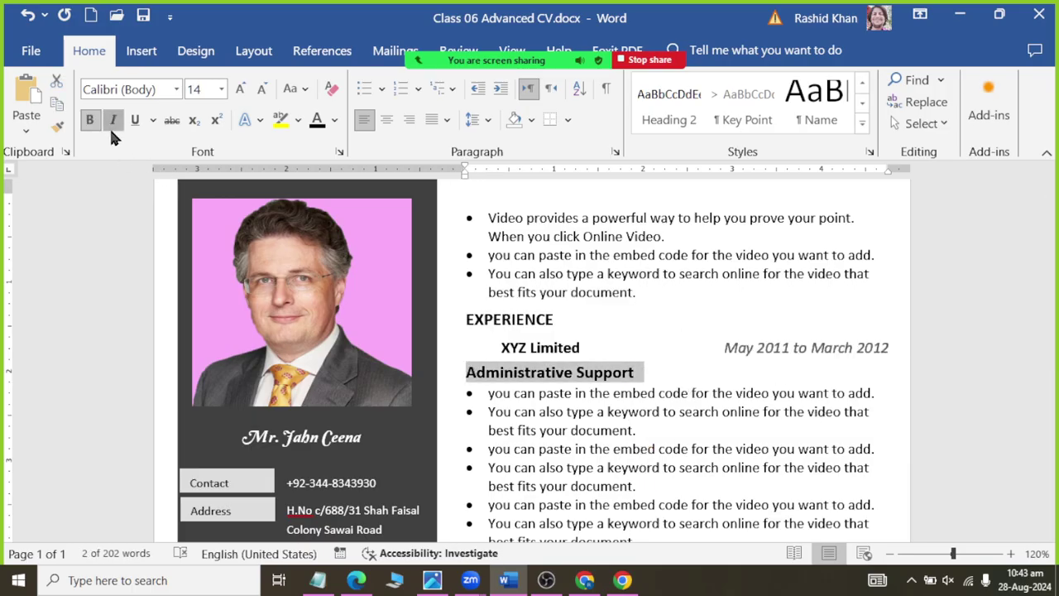
click(657, 449)
scroll(656, 449, down, 2)
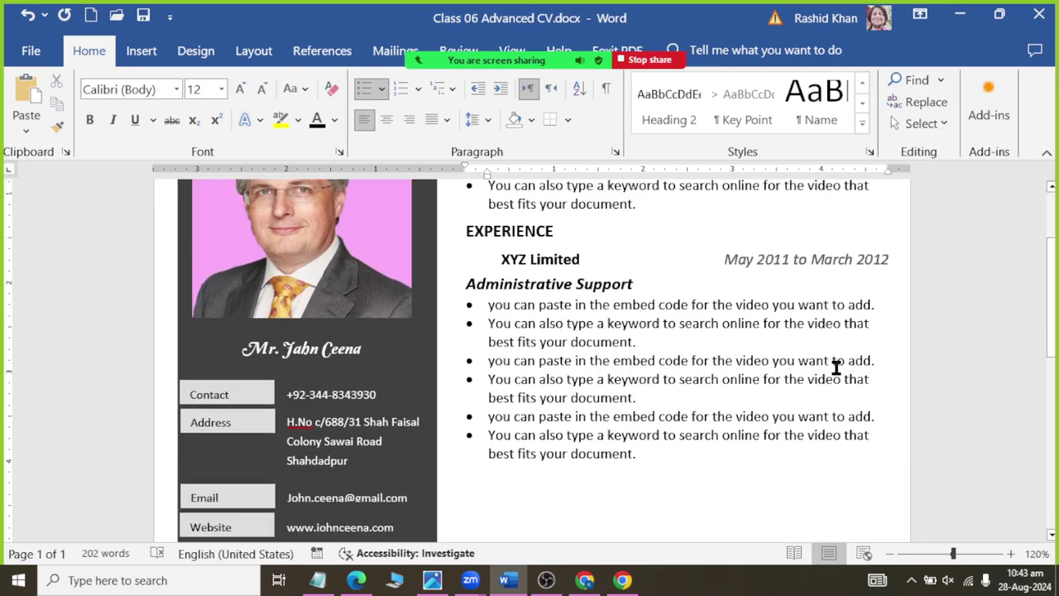
click(528, 305)
Step: Switch to Resume 02.jpg and pan to the ABC Industries Limited entry and Languages section
key(alt+Tab)
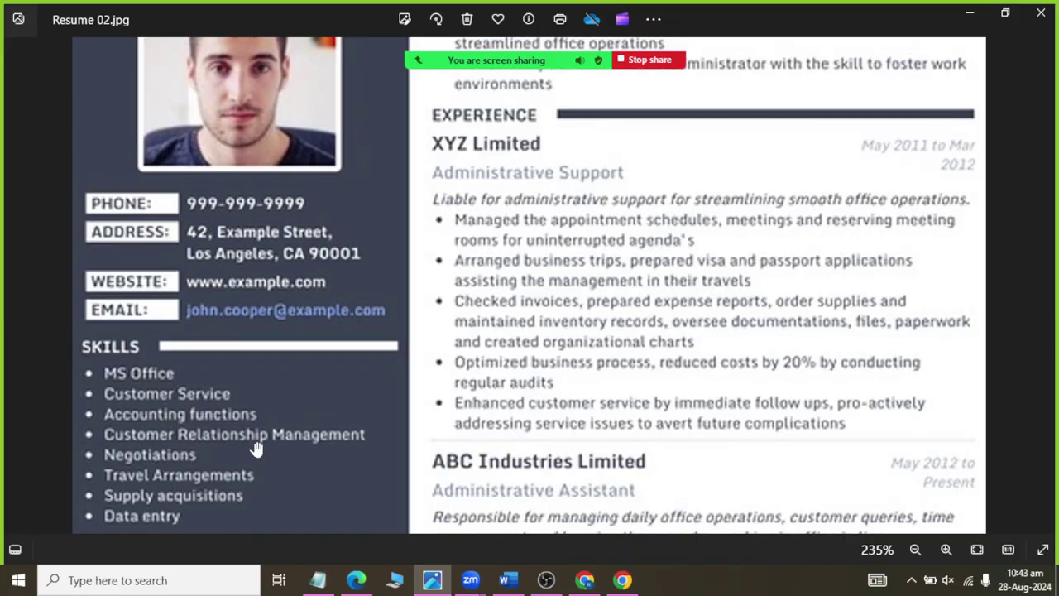
drag(256, 443, 248, 353)
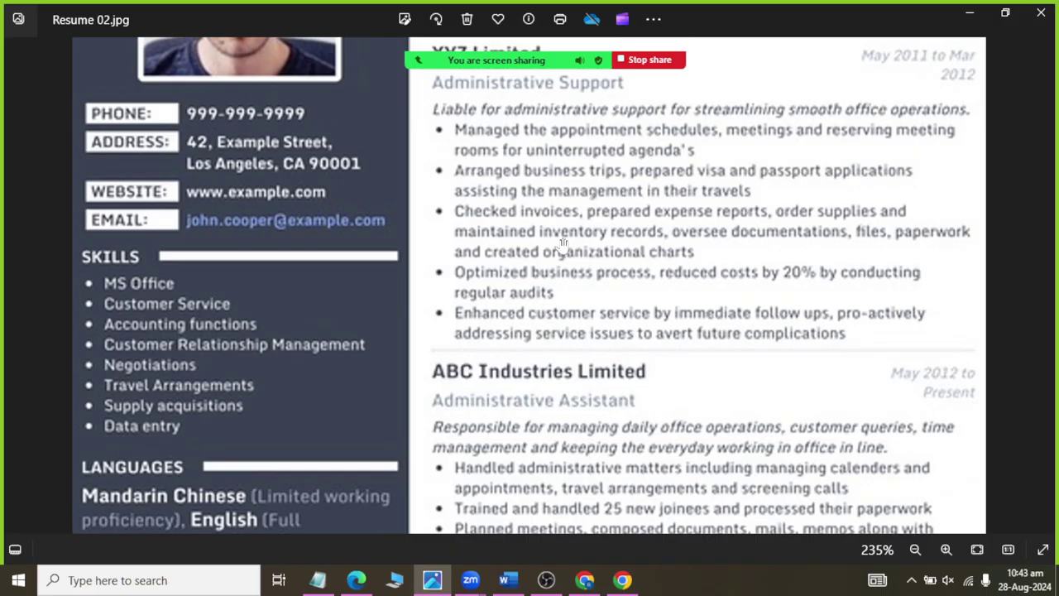
drag(562, 242, 580, 306)
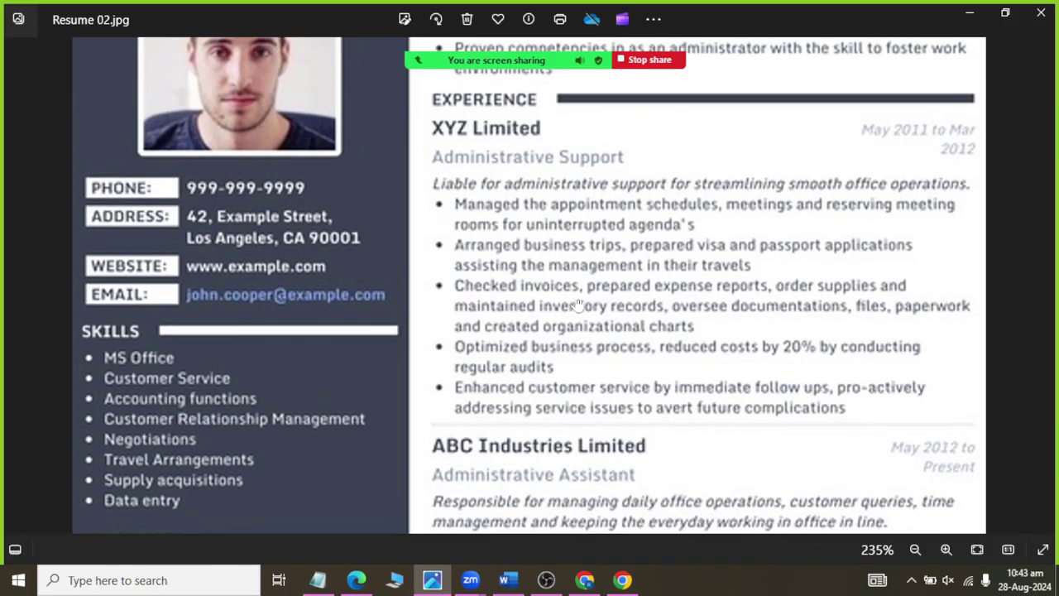
drag(509, 462, 530, 176)
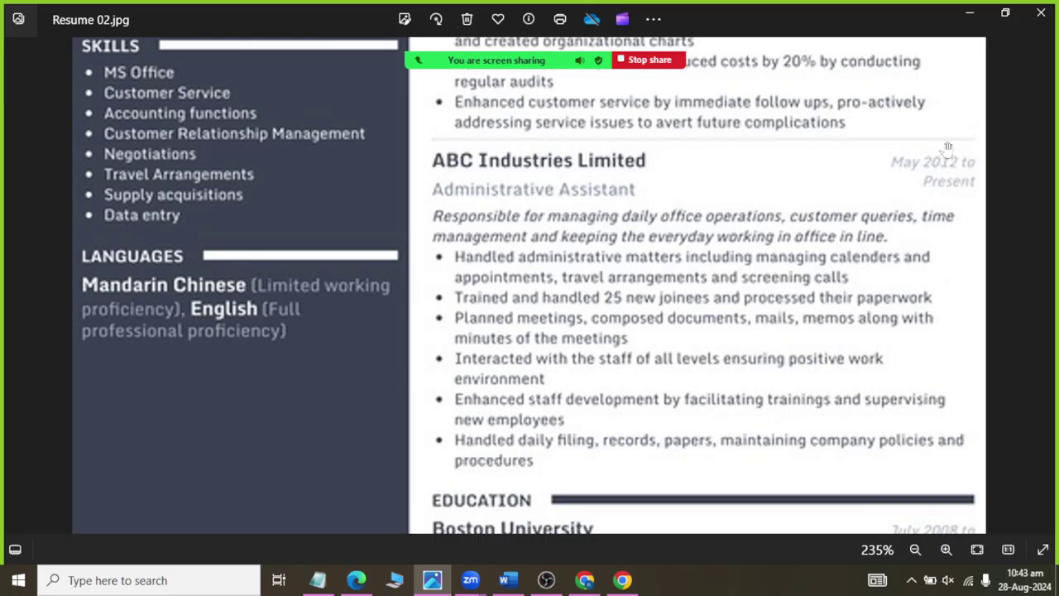
Step: Copy the XYZ Limited entry with its bullets and paste it below
key(alt+Tab)
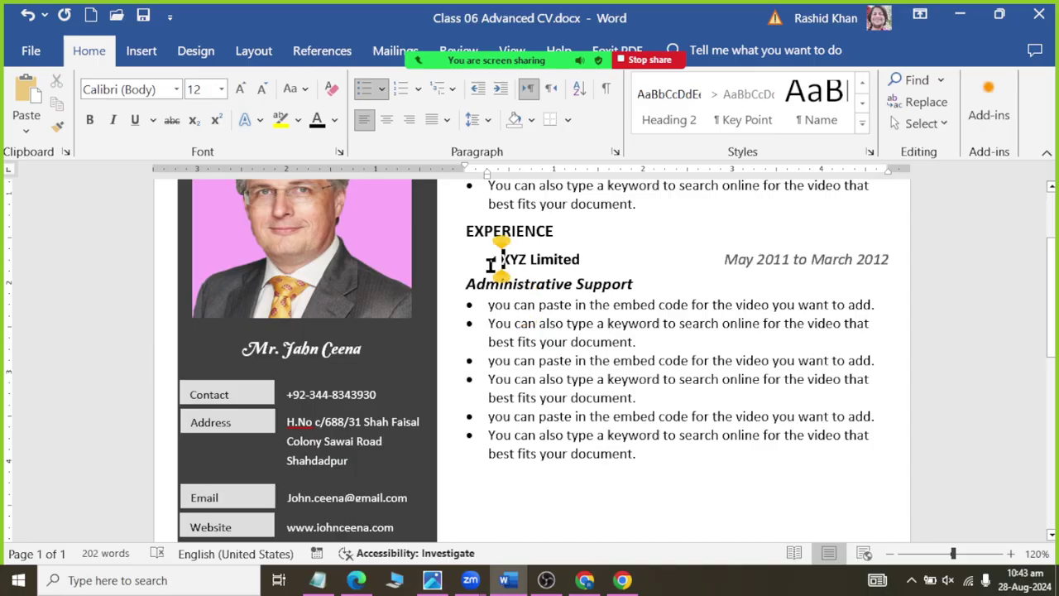
mouse_move(497, 261)
mouse_down()
mouse_move(788, 468)
mouse_move(669, 460)
mouse_up()
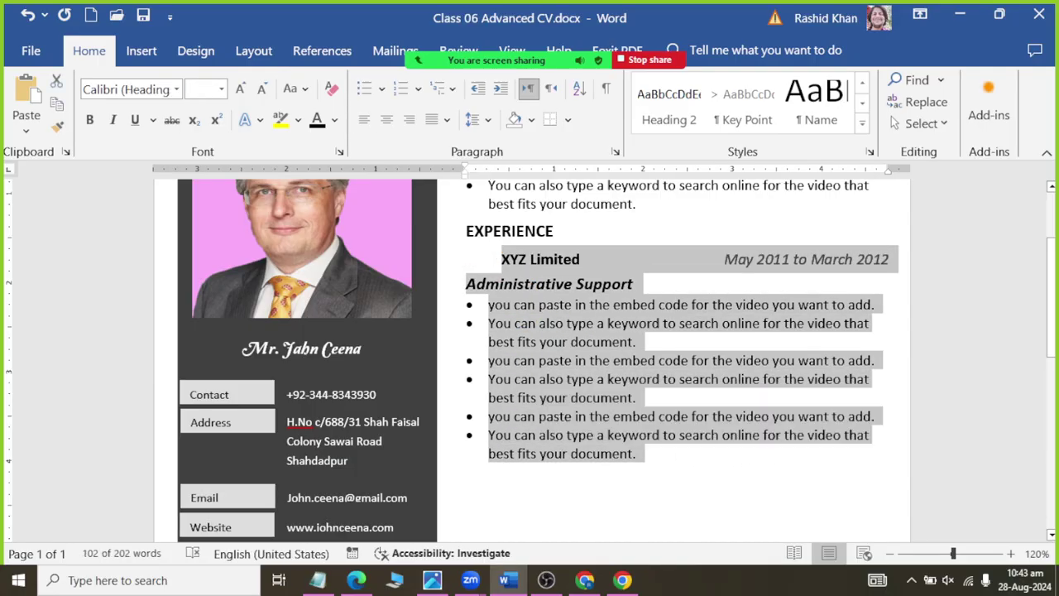
click(467, 472)
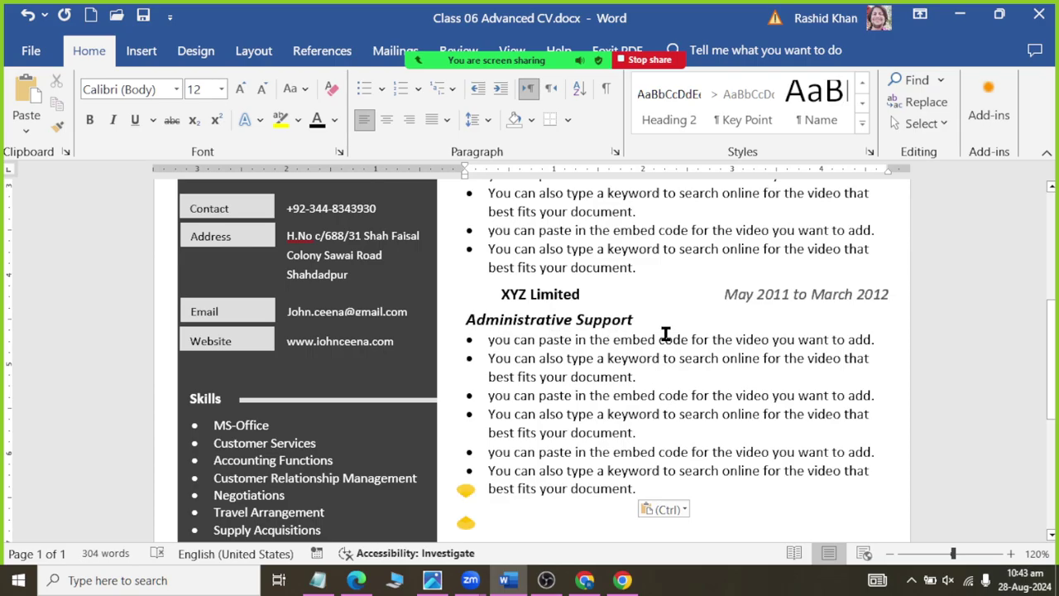
key(alt+Tab)
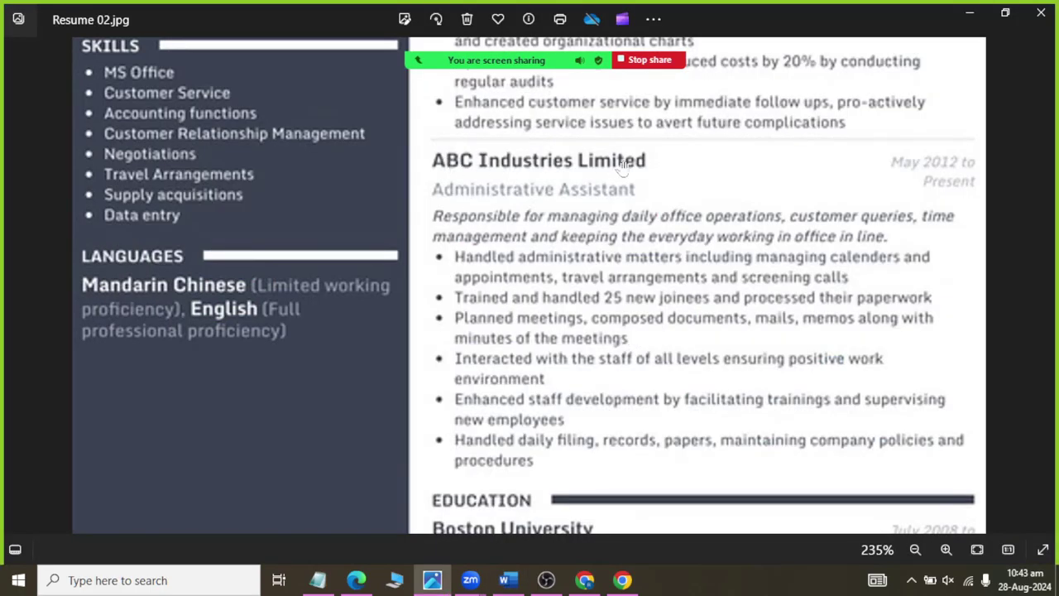
key(alt+Tab)
Step: Rename the copied company to ABC Industrial Limited and pull its date onto one line
click(520, 289)
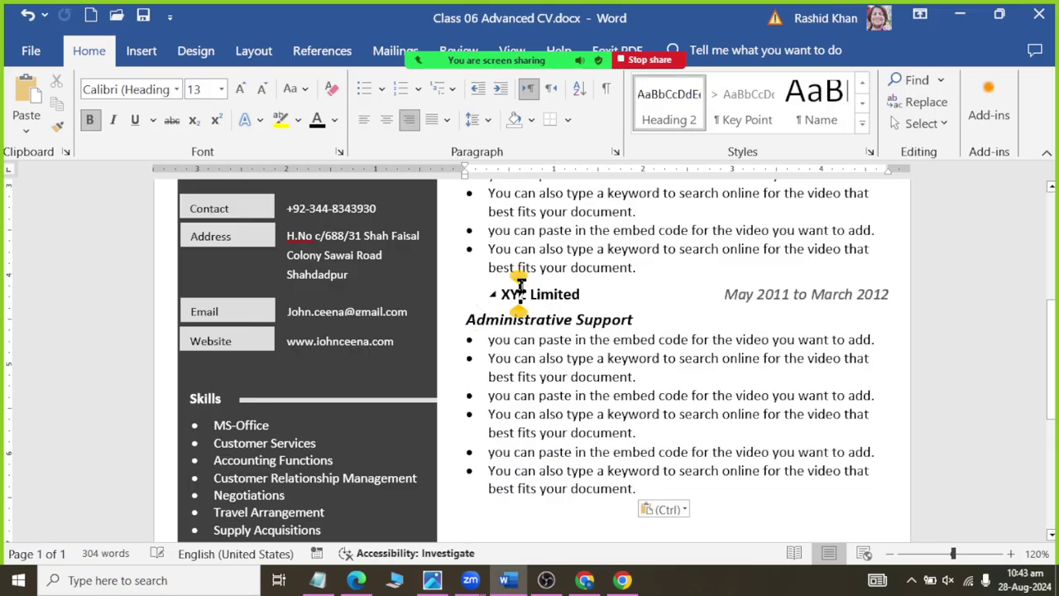
key(BackSpace)
key(BackSpace)
key(BackSpace)
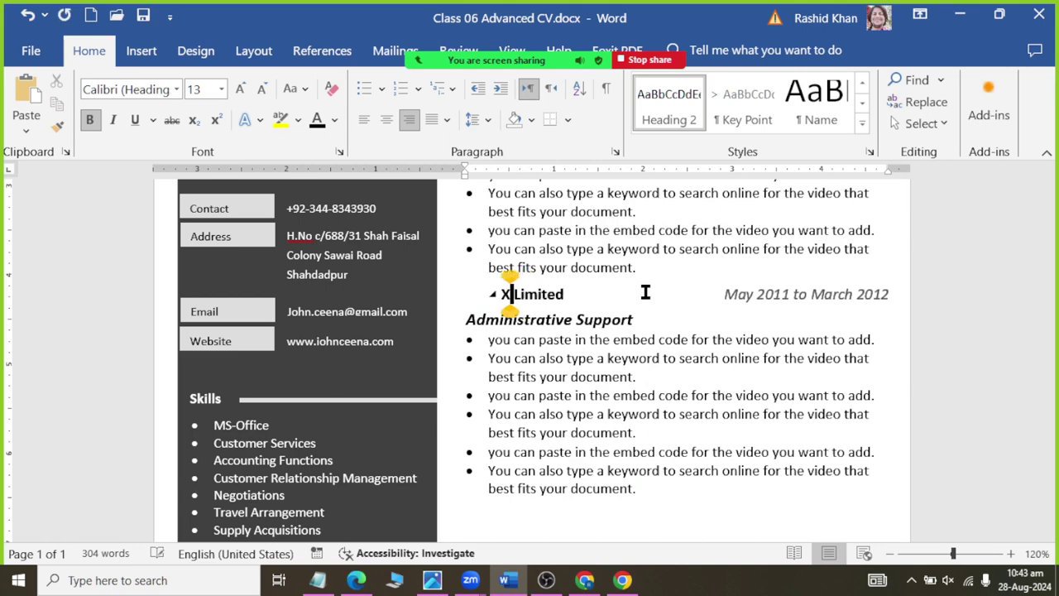
text(ABC)
key(alt+Tab)
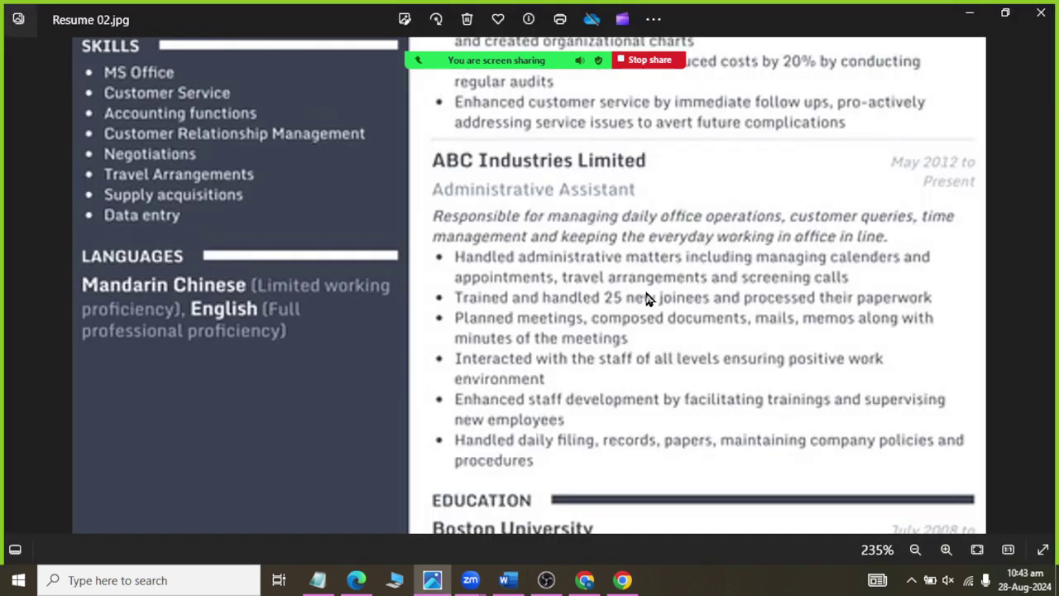
key(alt+Tab)
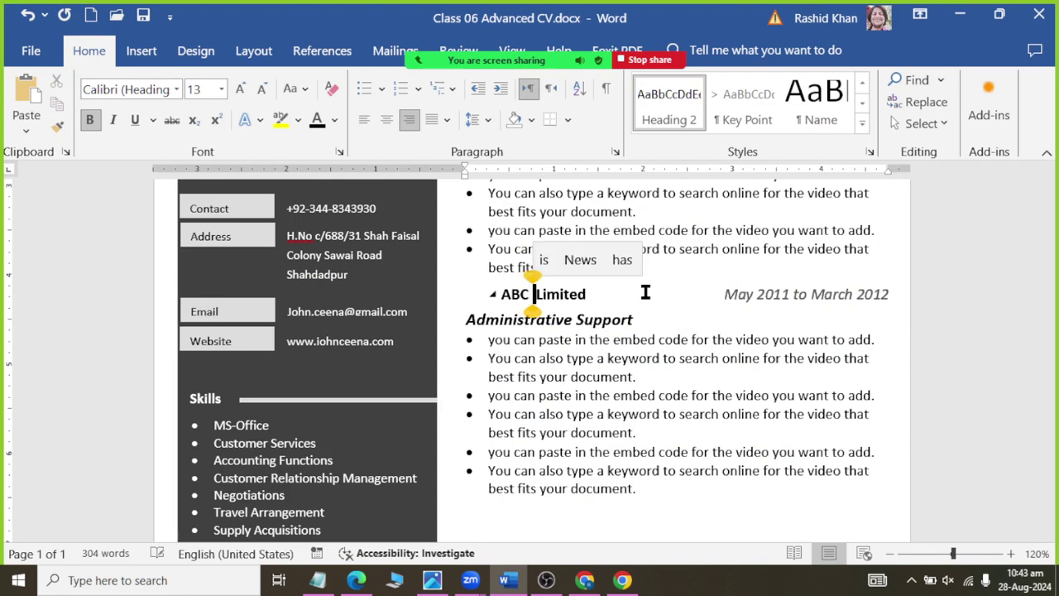
text(Indust)
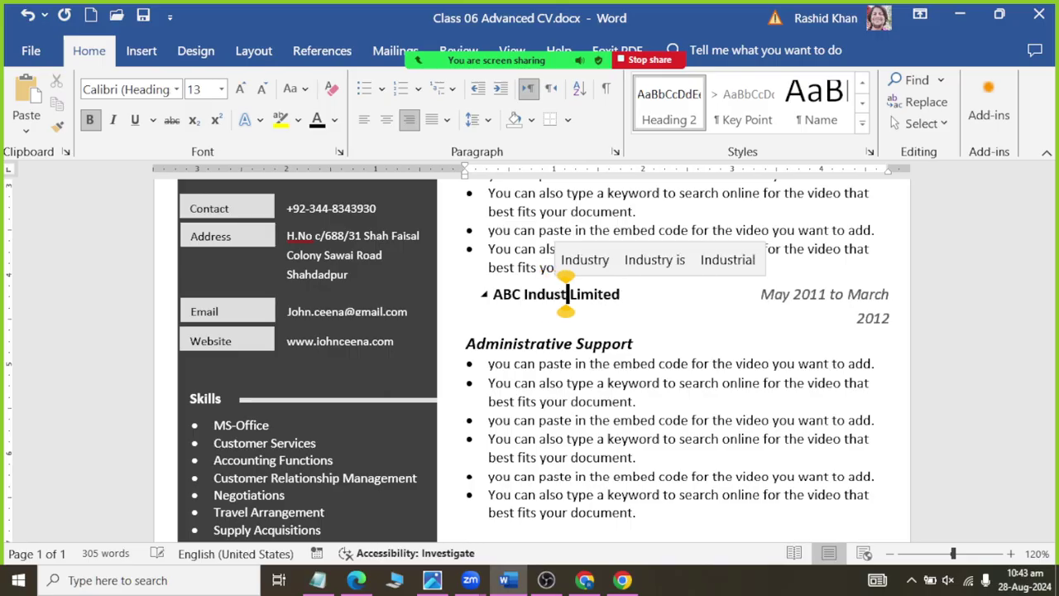
text(rial)
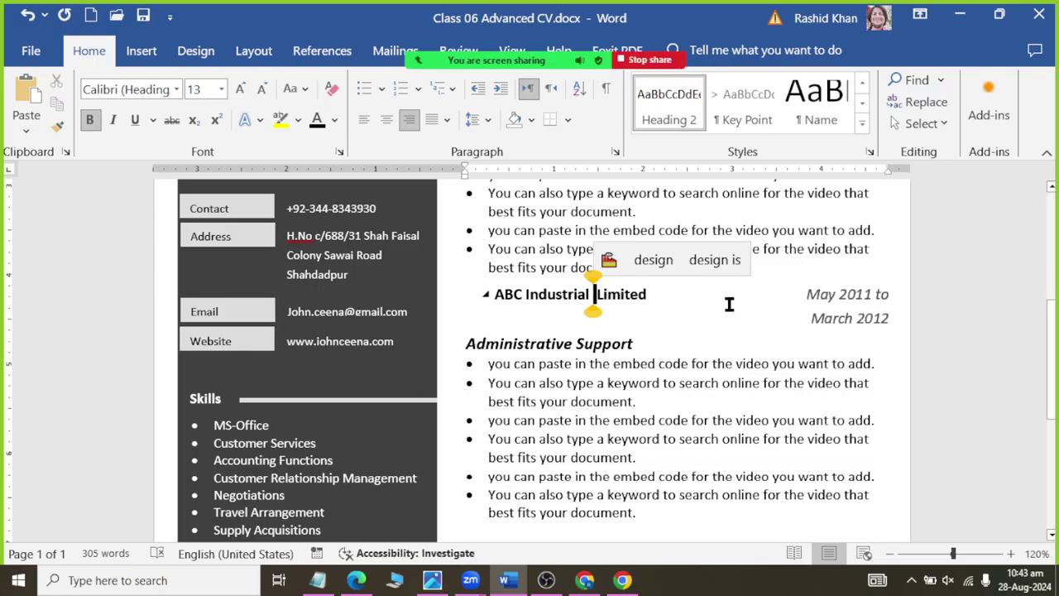
click(801, 296)
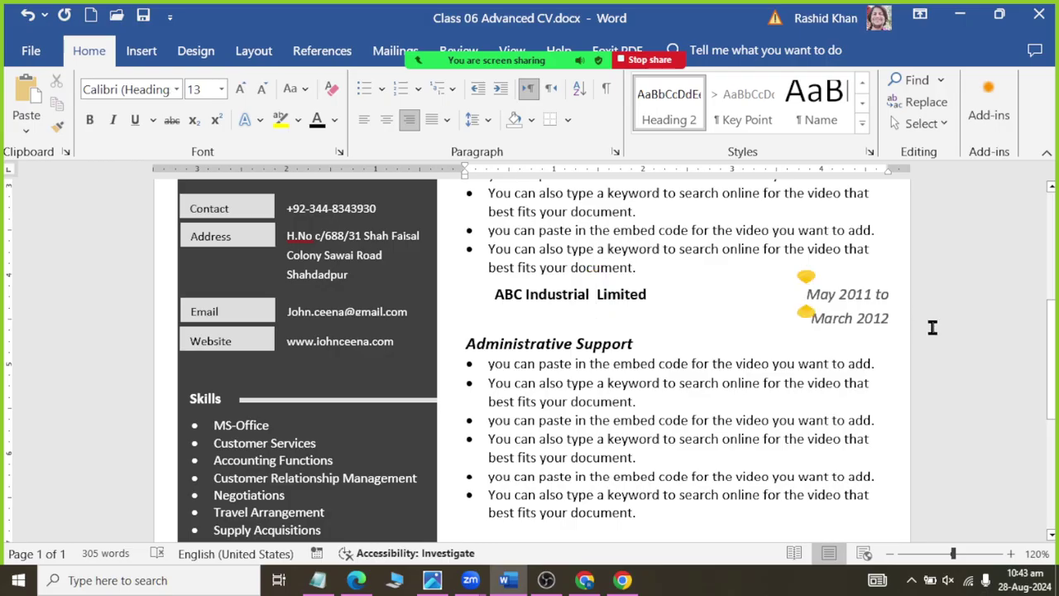
key(BackSpace)
key(BackSpace)
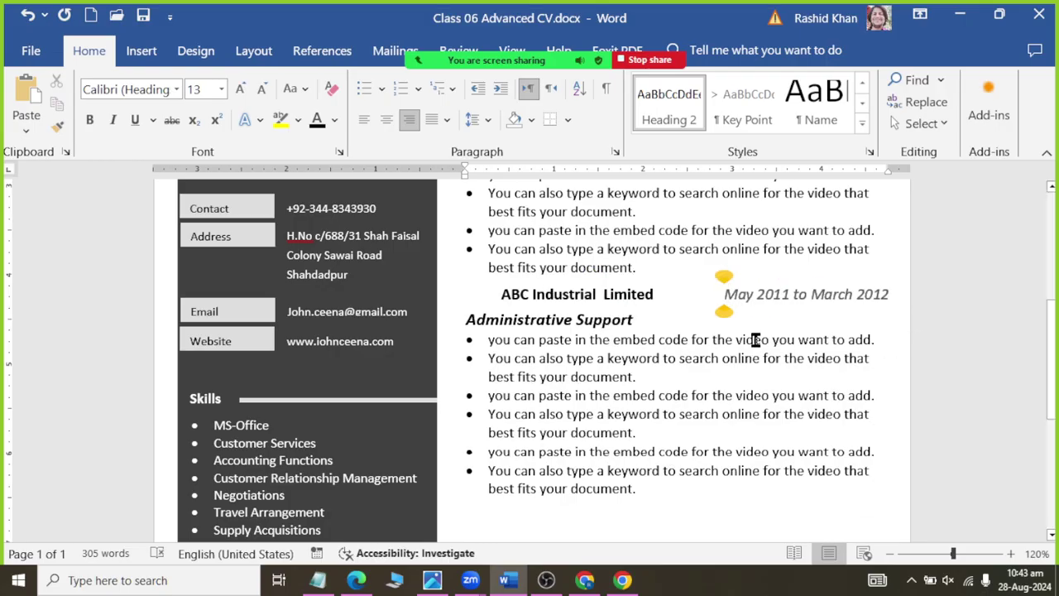
Step: Change the copied date range so it ends at Present
key(alt+Tab)
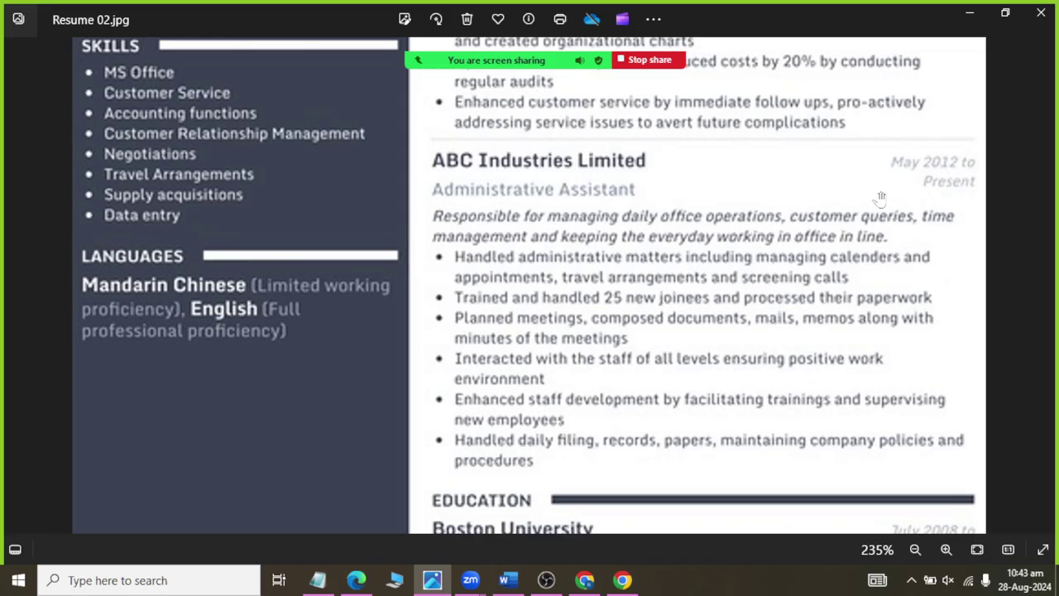
key(alt+Tab)
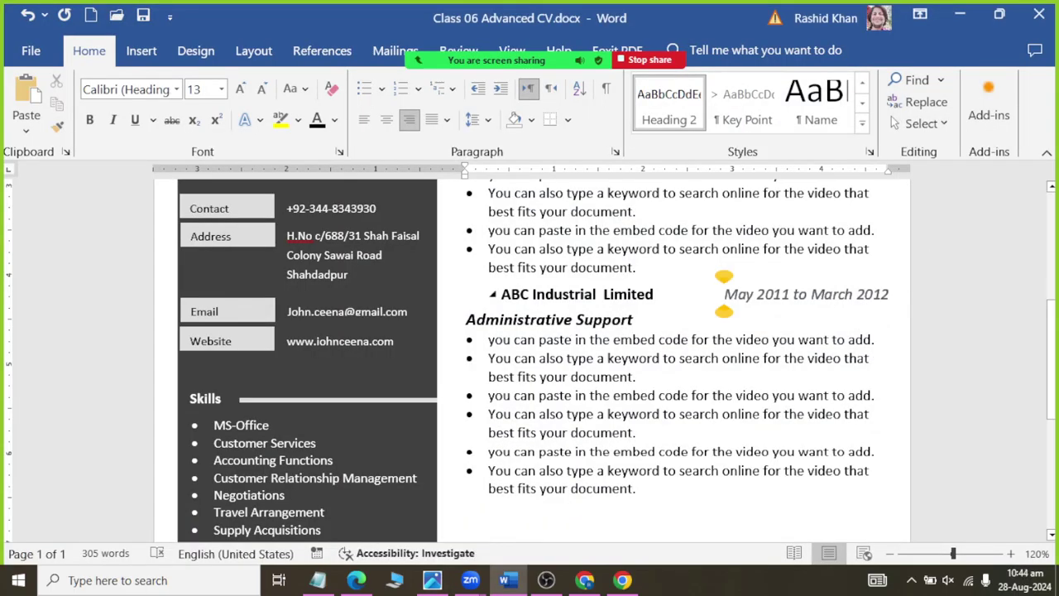
click(792, 294)
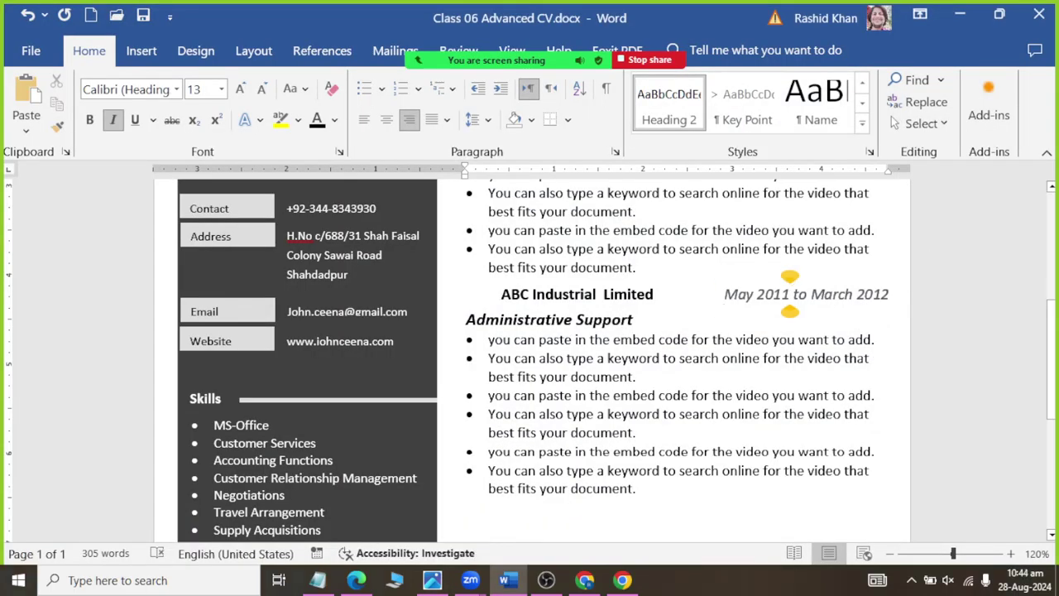
key(alt+Tab)
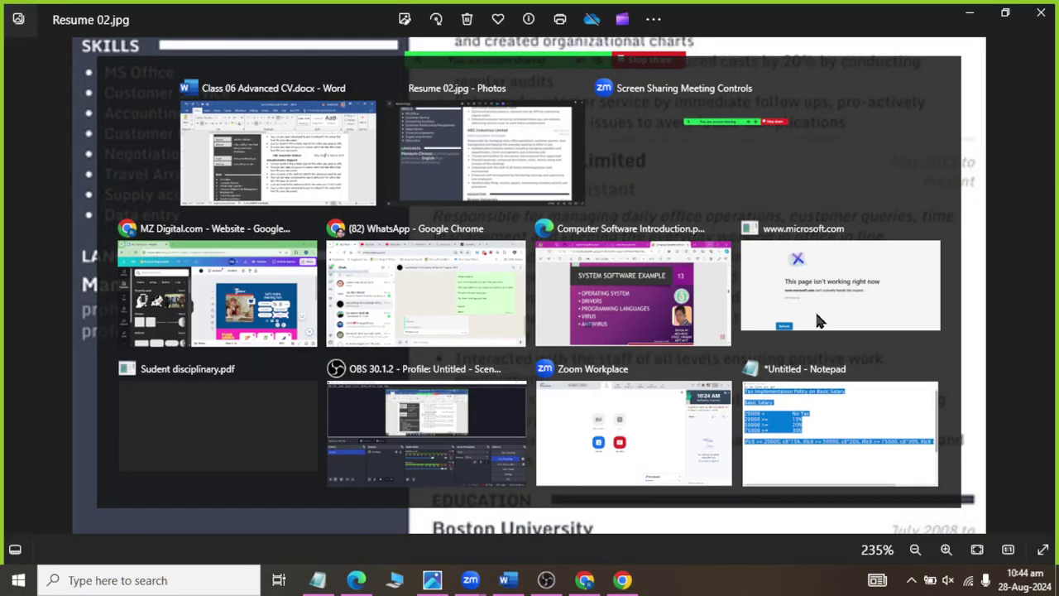
key(alt+Tab)
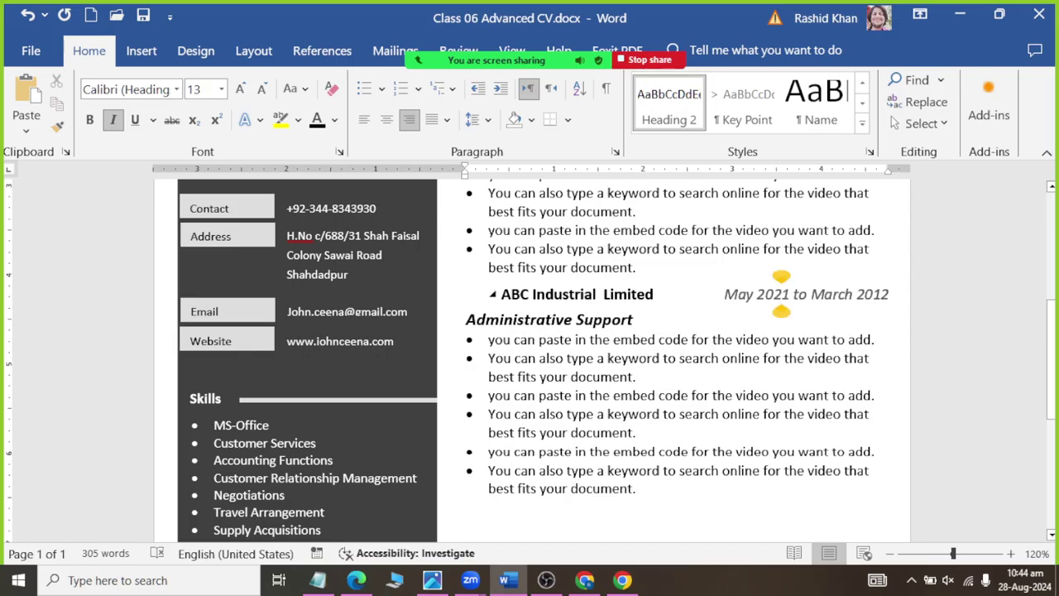
drag(793, 294, 889, 297)
key(Right)
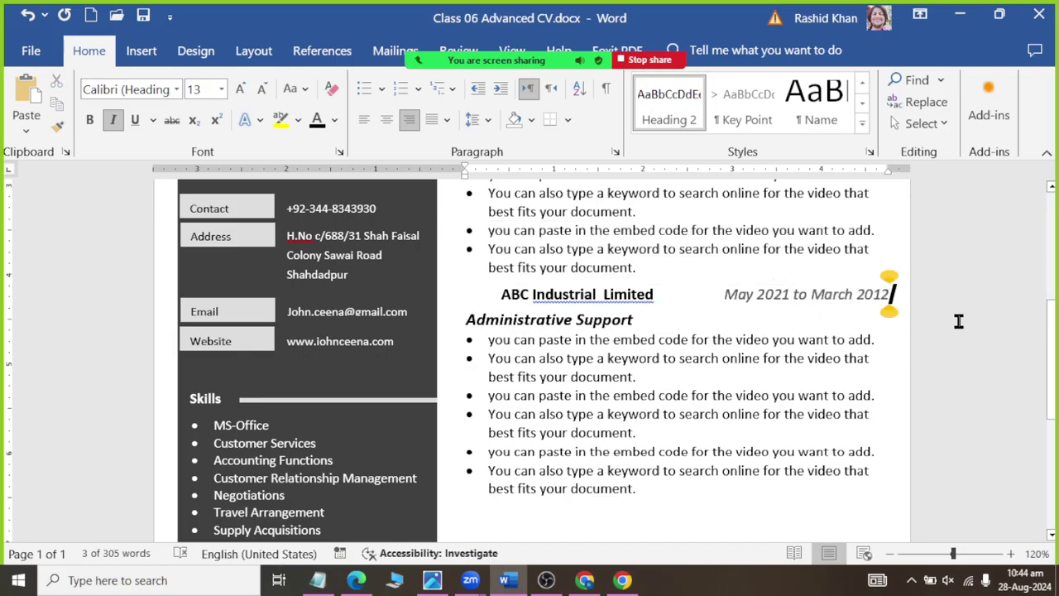
key(BackSpace)
key(BackSpace)
key(BackSpace)
key(BackSpace)
key(BackSpace)
key(BackSpace)
key(BackSpace)
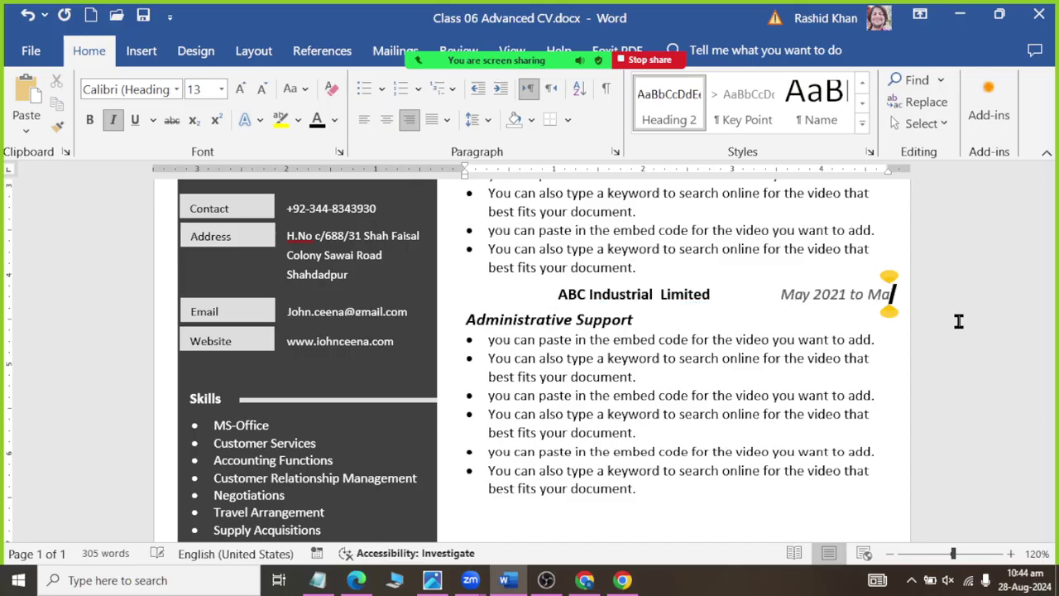
key(BackSpace)
key(BackSpace)
text(P)
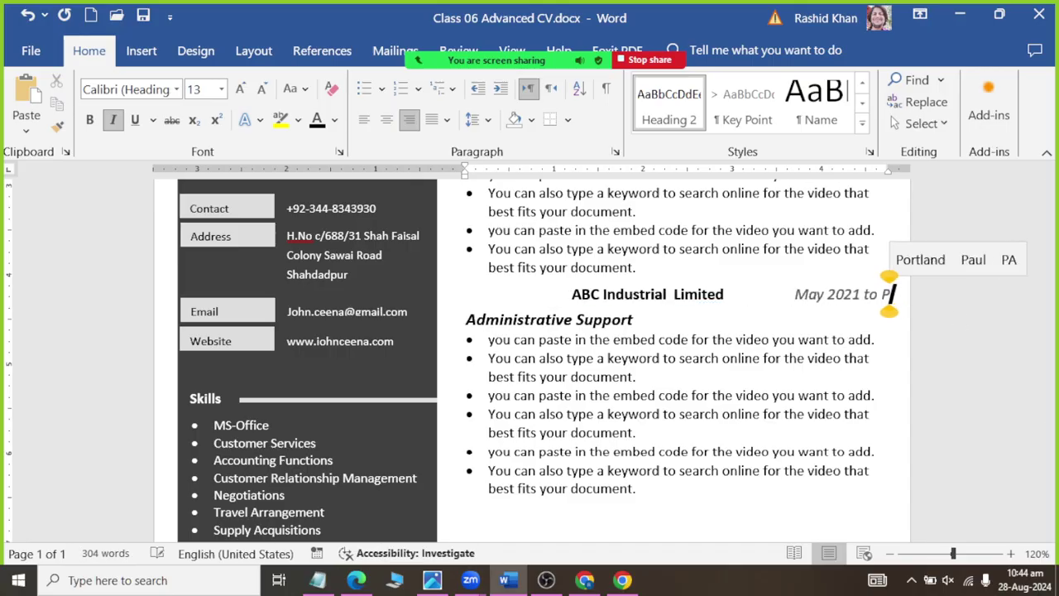
text(resent)
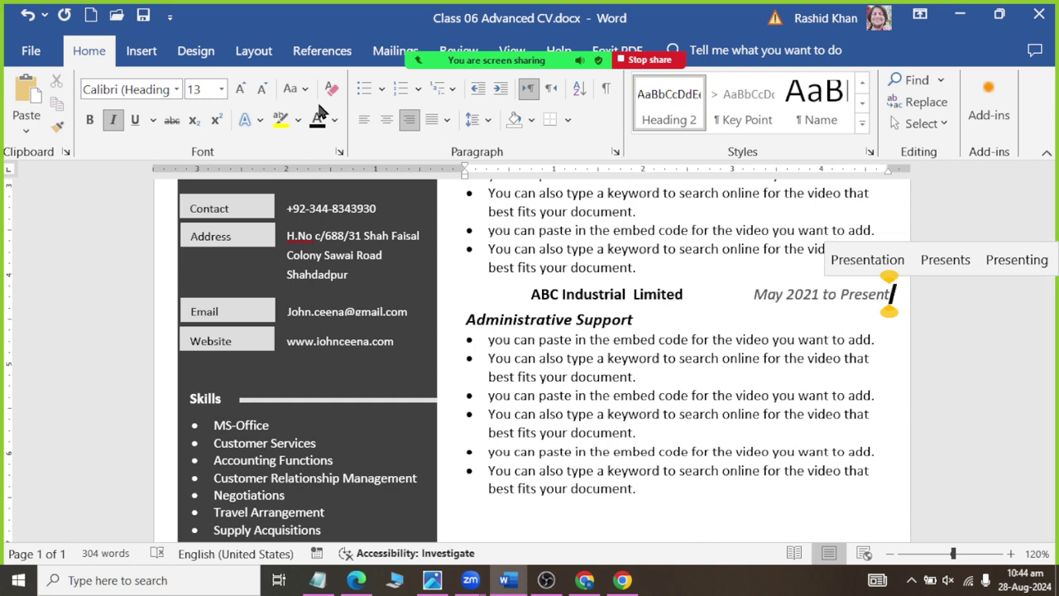
Step: Left-align the ABC Industrial line and tab its date further right
click(365, 121)
click(672, 298)
key(Tab)
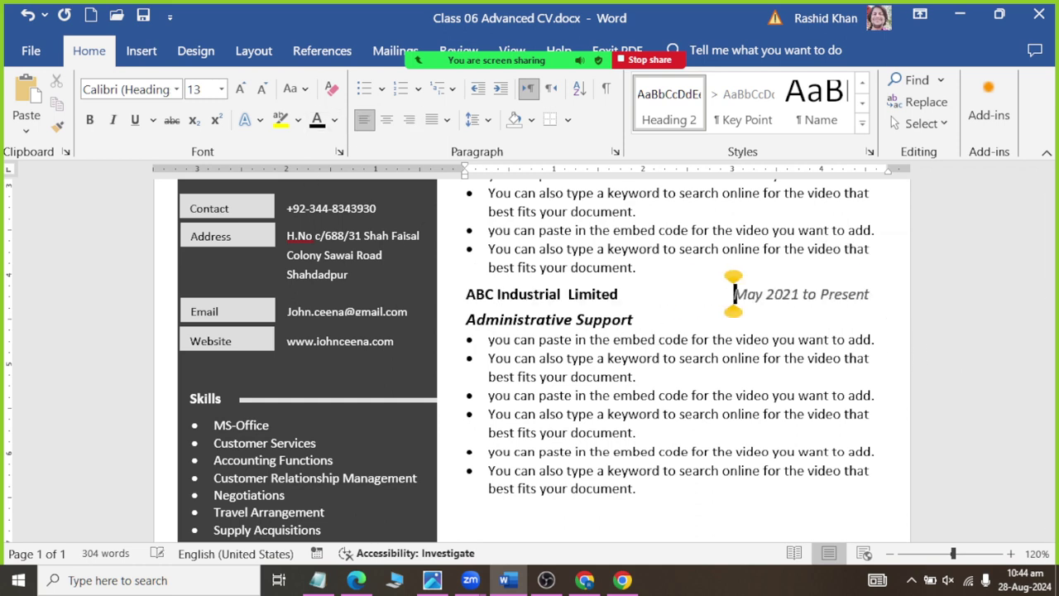
scroll(571, 306, up, 1)
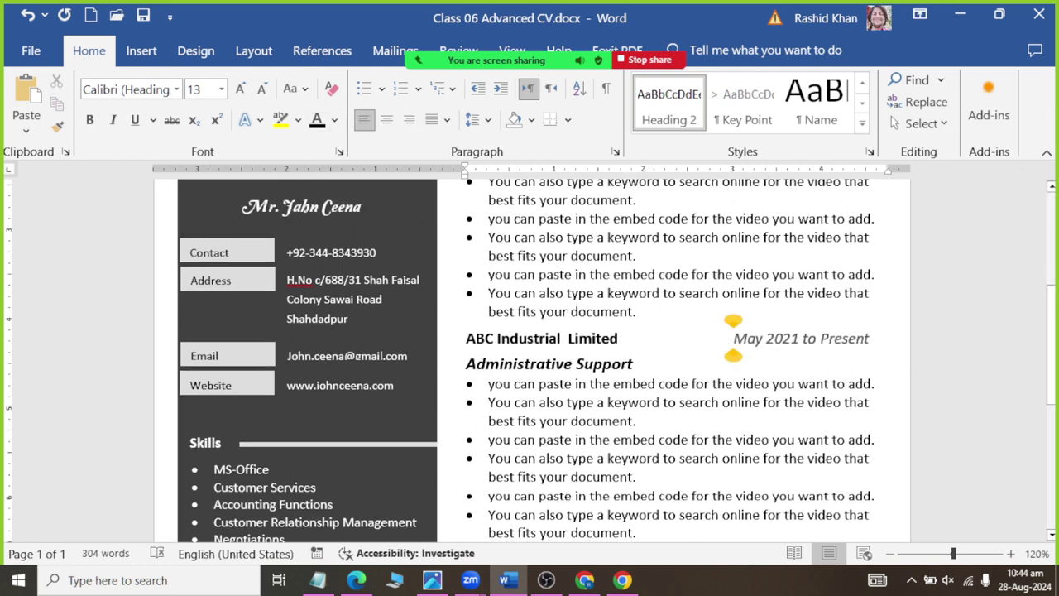
Step: Left-align the XYZ Limited company line
click(561, 338)
scroll(559, 323, up, 3)
click(539, 250)
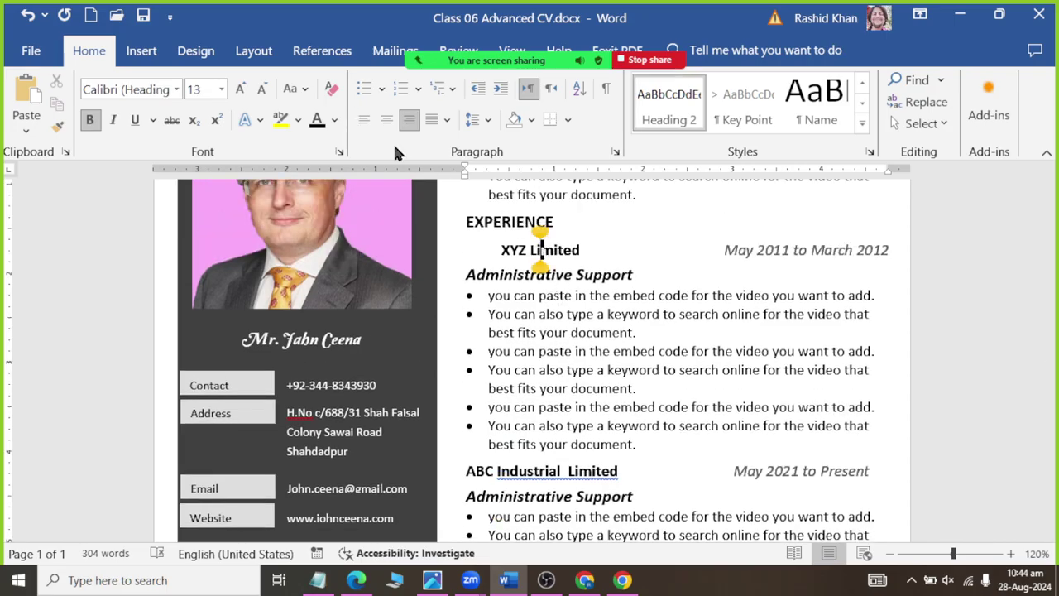
click(366, 121)
click(601, 250)
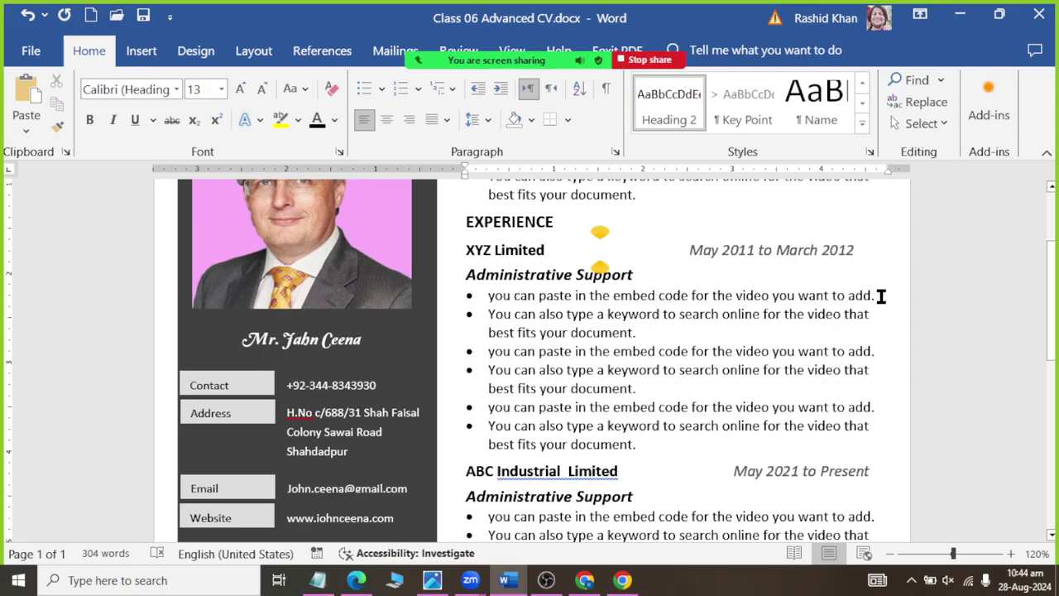
scroll(683, 371, down, 1)
scroll(681, 366, down, 2)
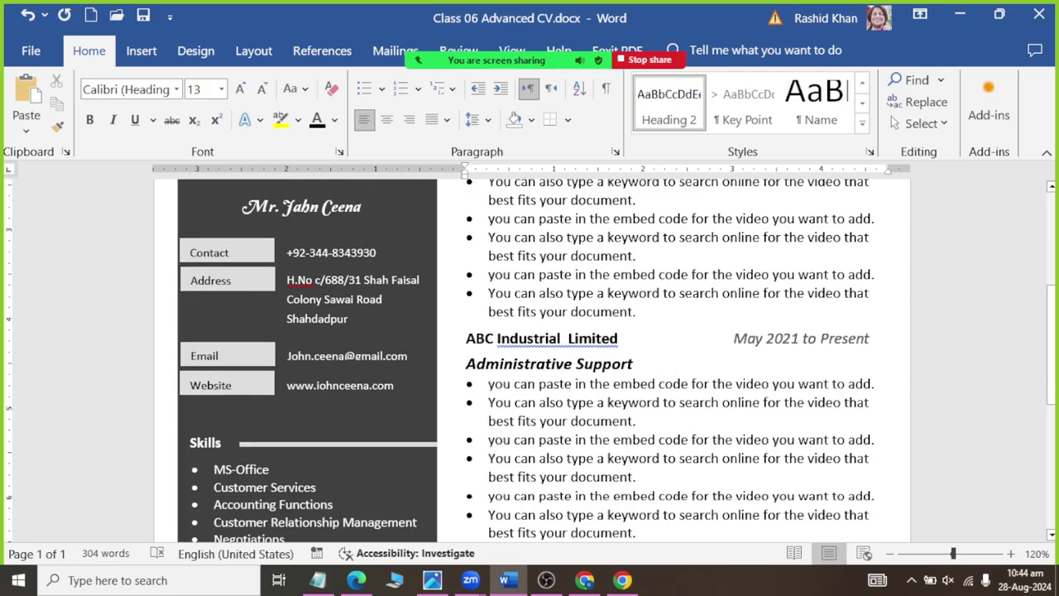
Step: Retitle the ABC Industrial role from Administrative Support to Administrative Assistant
click(499, 364)
key(alt+Tab)
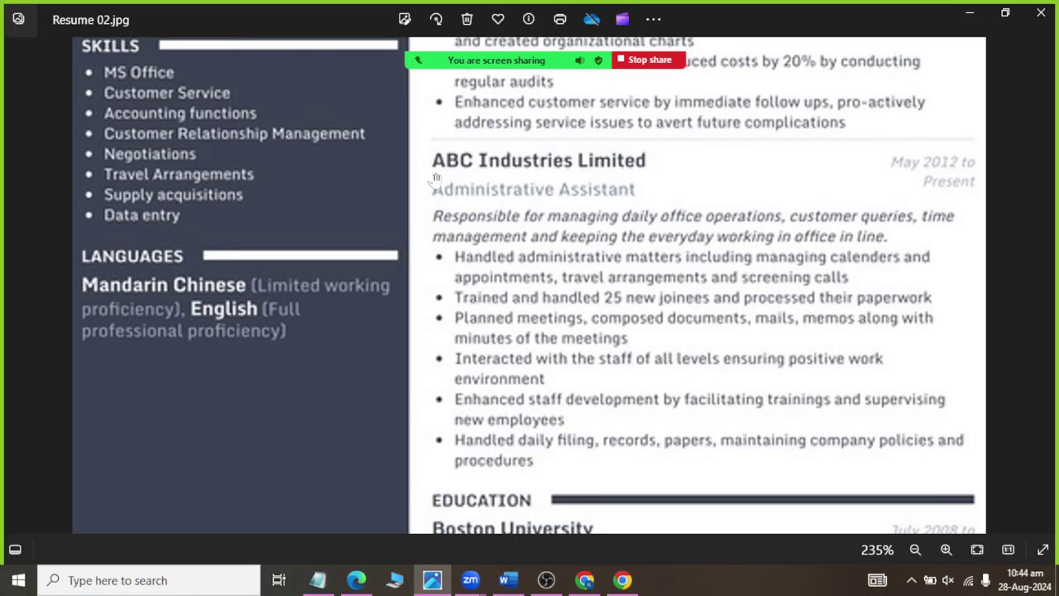
key(alt+Tab)
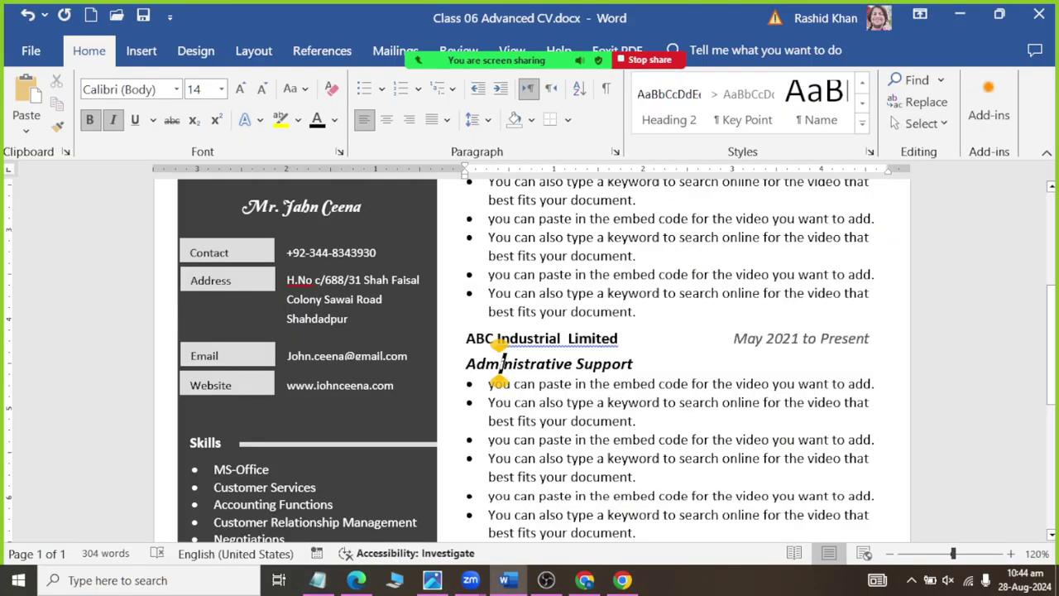
double_click(603, 364)
text(Assi)
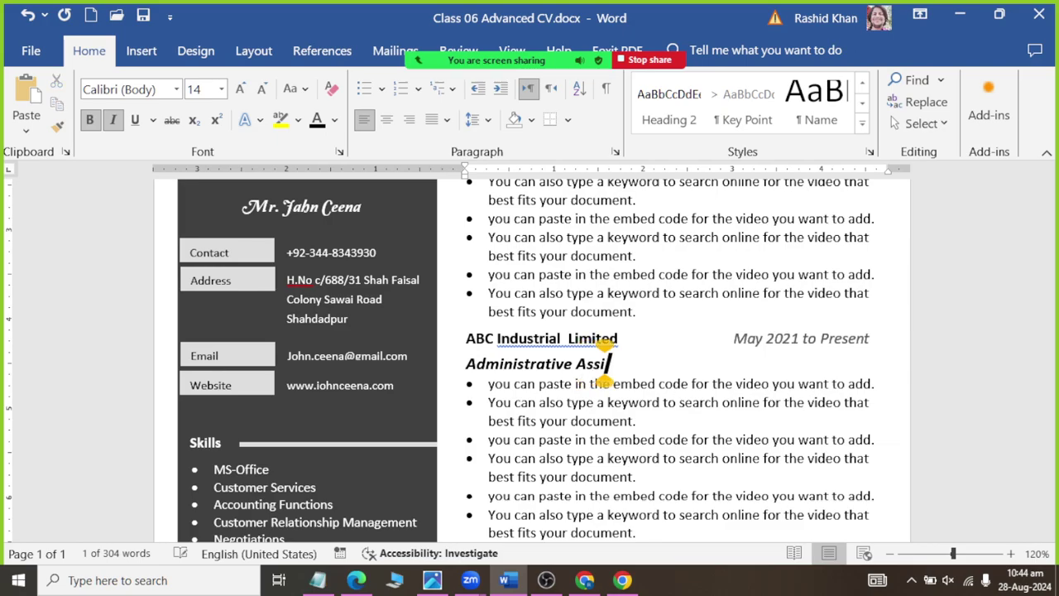
text(stant)
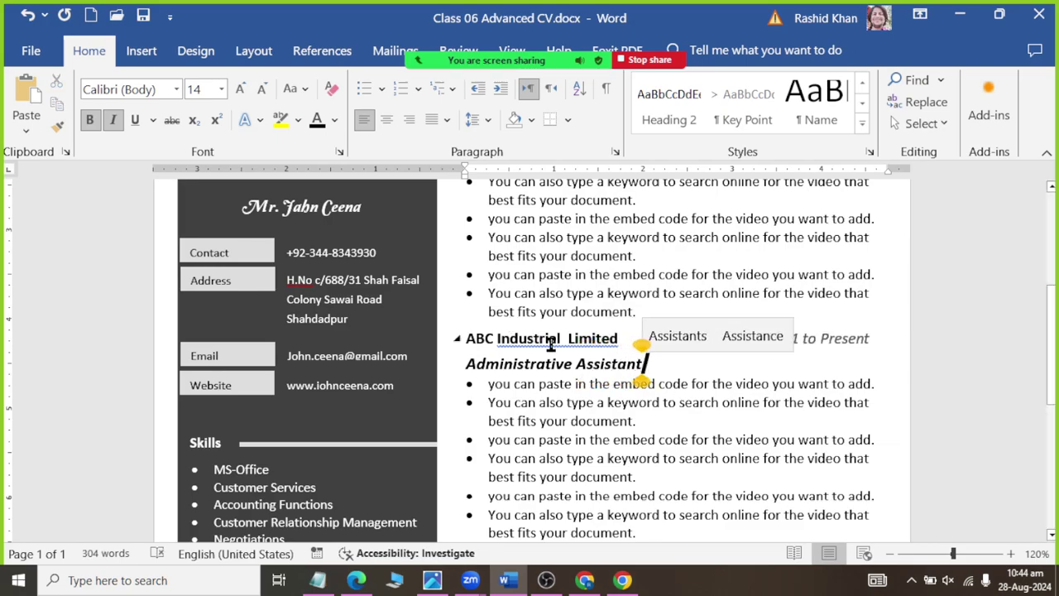
Step: Fix the double space in the ABC Industrial company name using the spelling suggestion
right_click(551, 345)
click(463, 47)
click(615, 383)
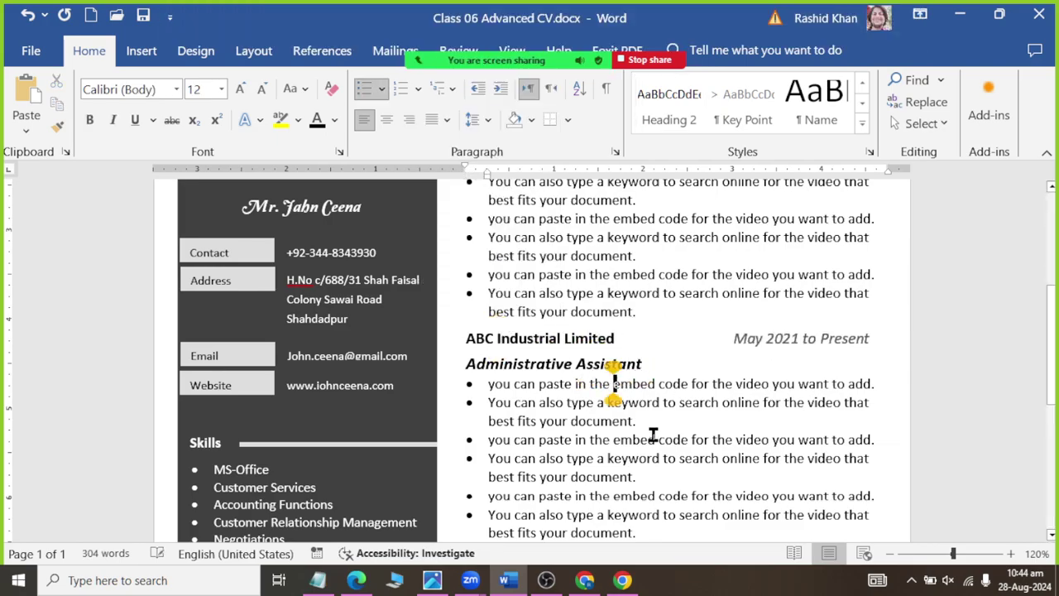
scroll(621, 446, down, 2)
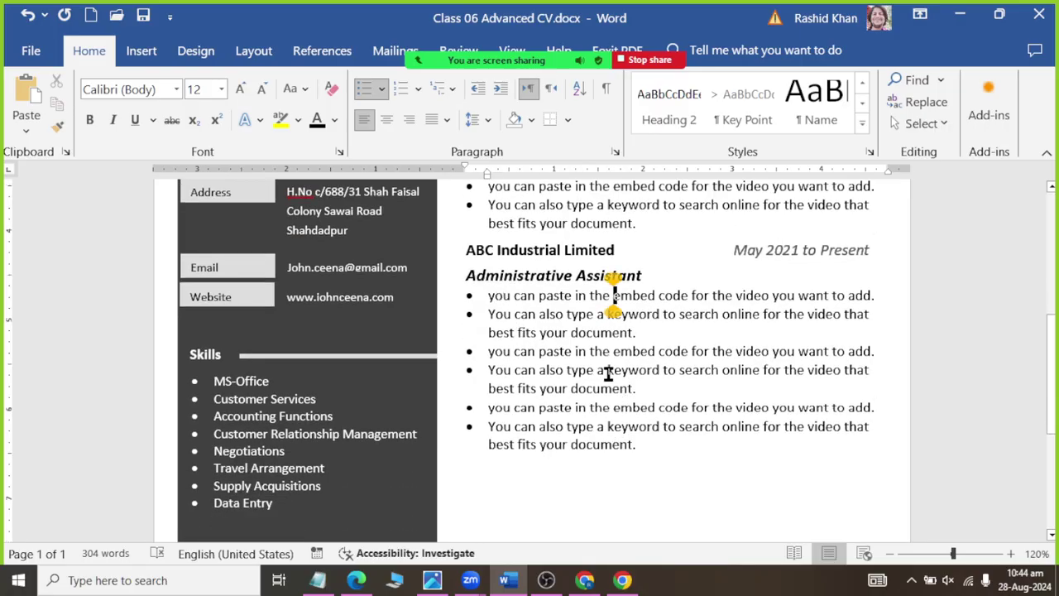
key(alt+Tab)
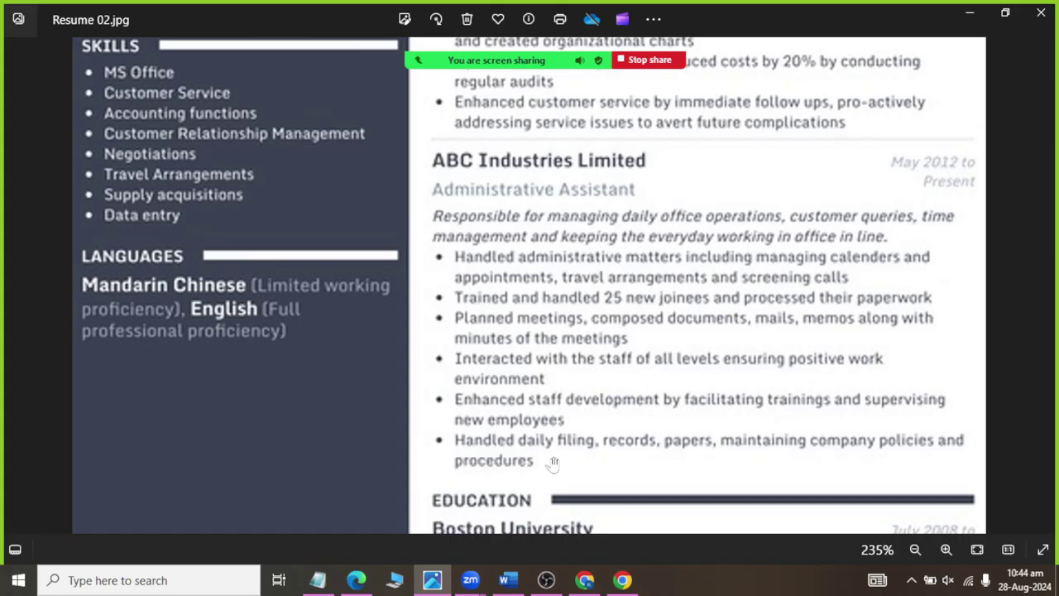
Step: Scroll the reference resume to Education and review both Experience entries in the CV
scroll(569, 440, down, 2)
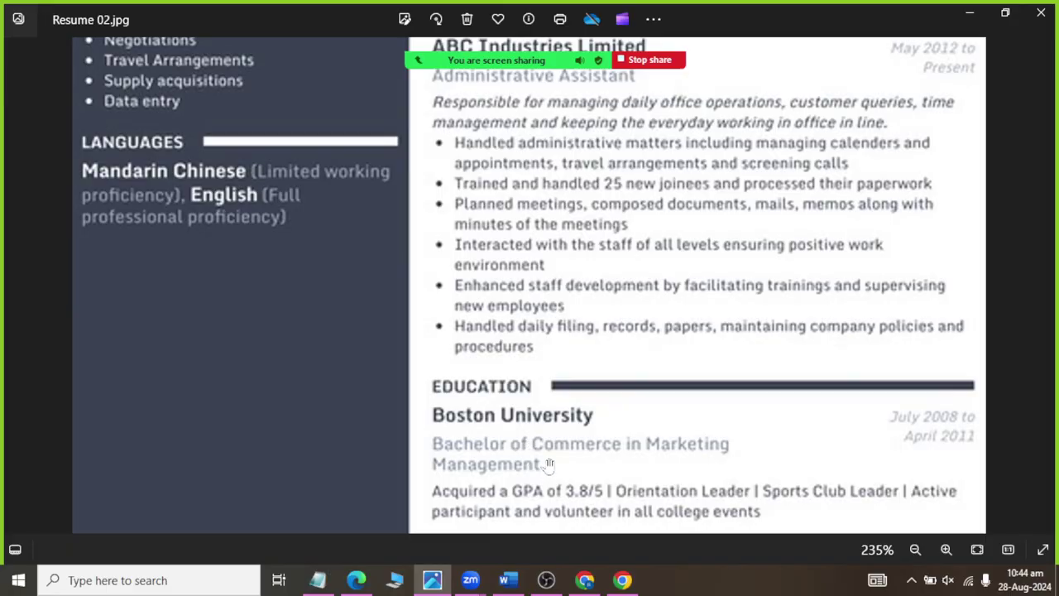
key(alt+Tab)
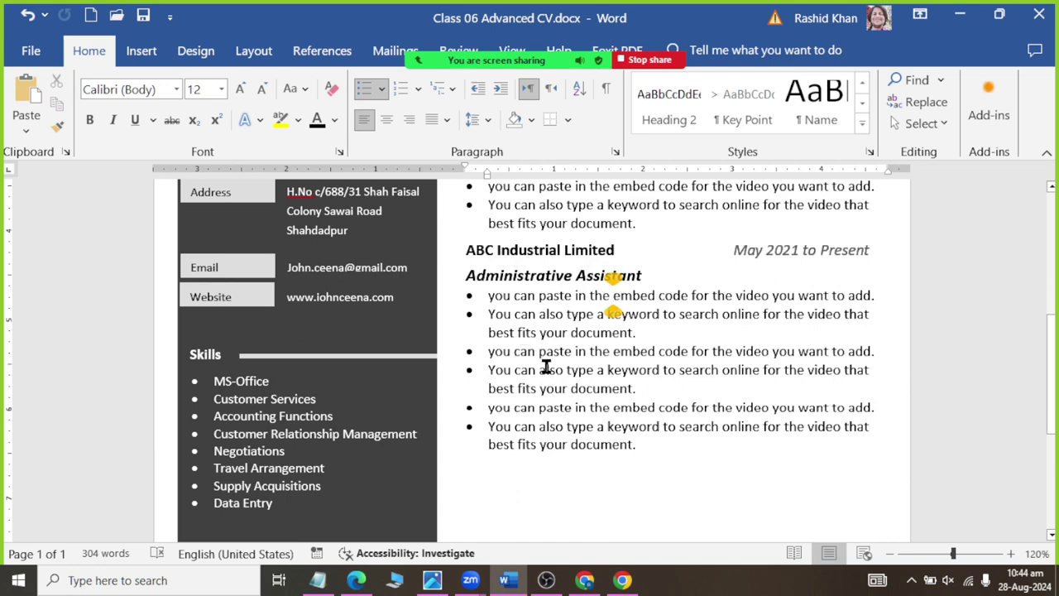
scroll(546, 367, down, 3)
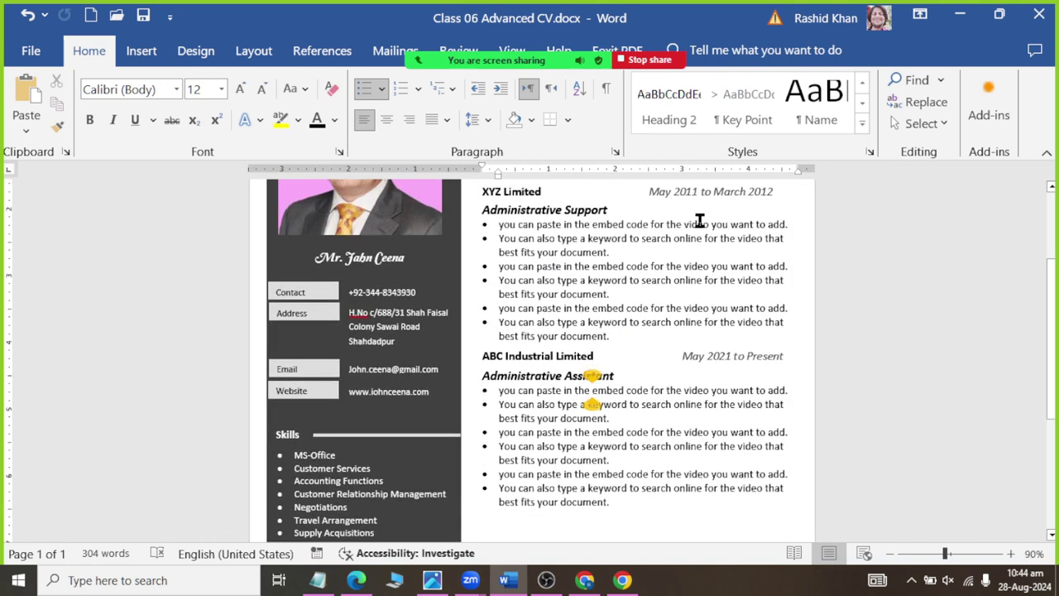
scroll(699, 221, up, 1)
scroll(701, 230, up, 2)
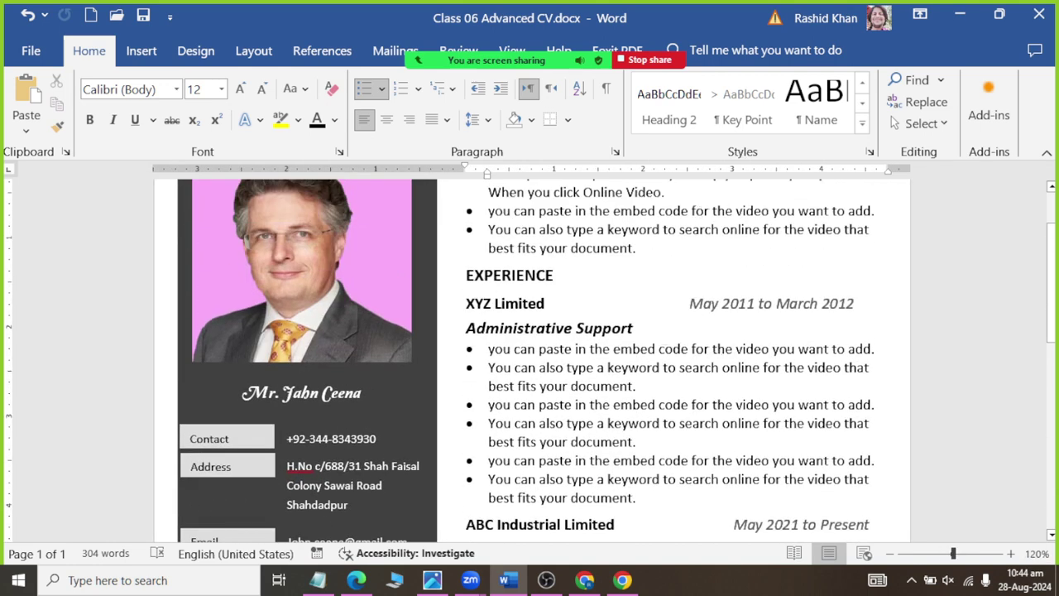
key(alt+Tab)
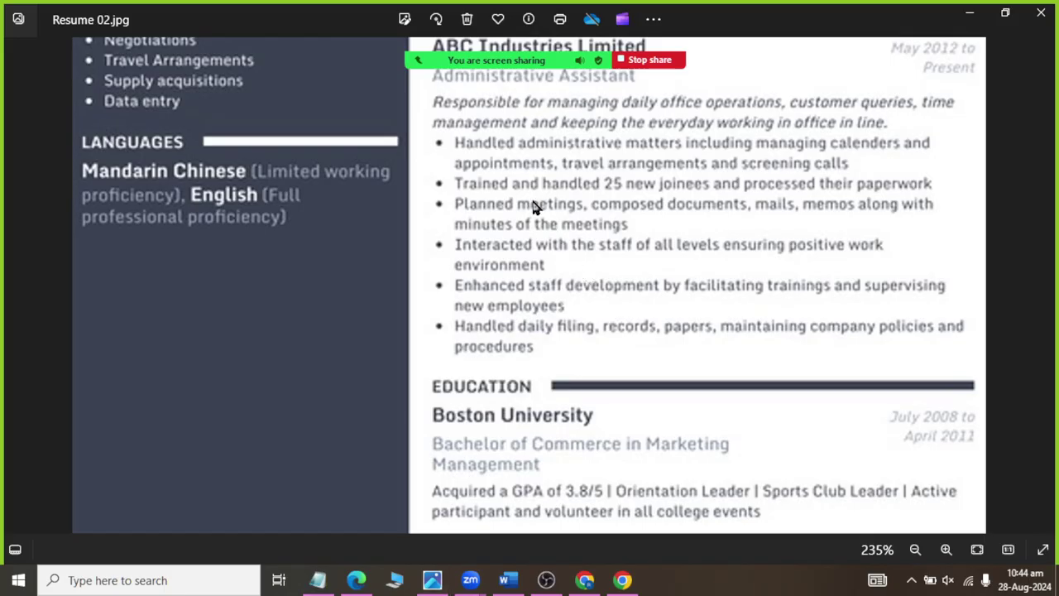
key(alt+Tab)
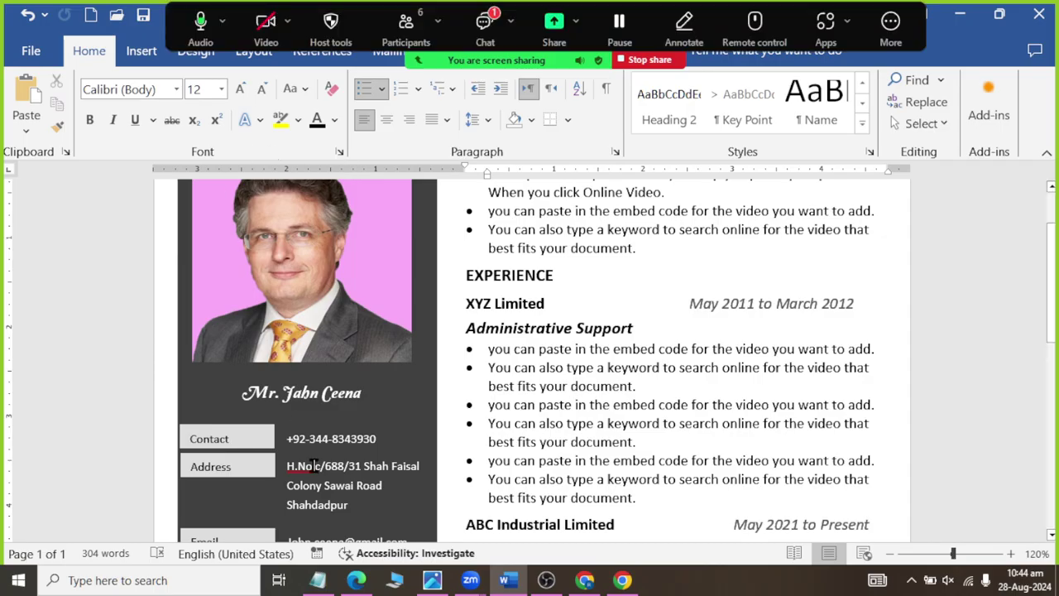
scroll(395, 355, down, 1)
scroll(395, 355, down, 2)
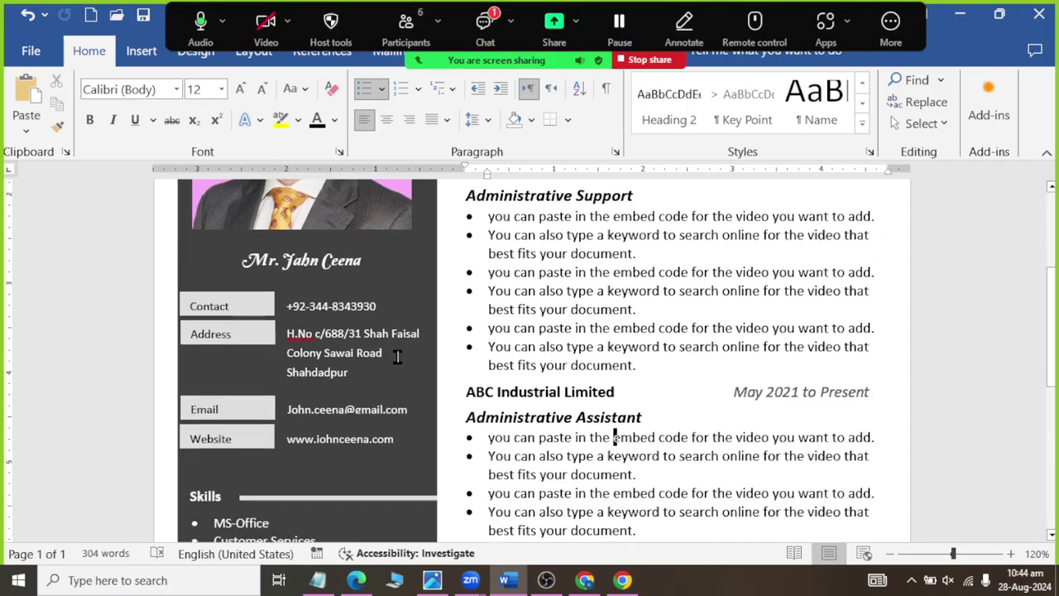
Step: Read the new Zoom chat message, close the chat, and select the rule beside Skills
click(485, 23)
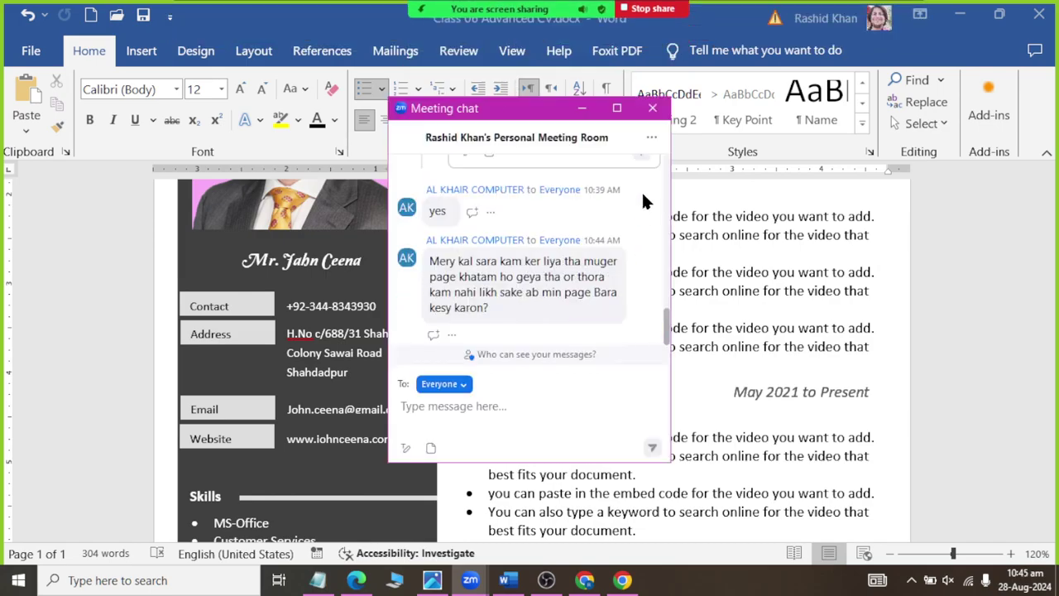
click(653, 110)
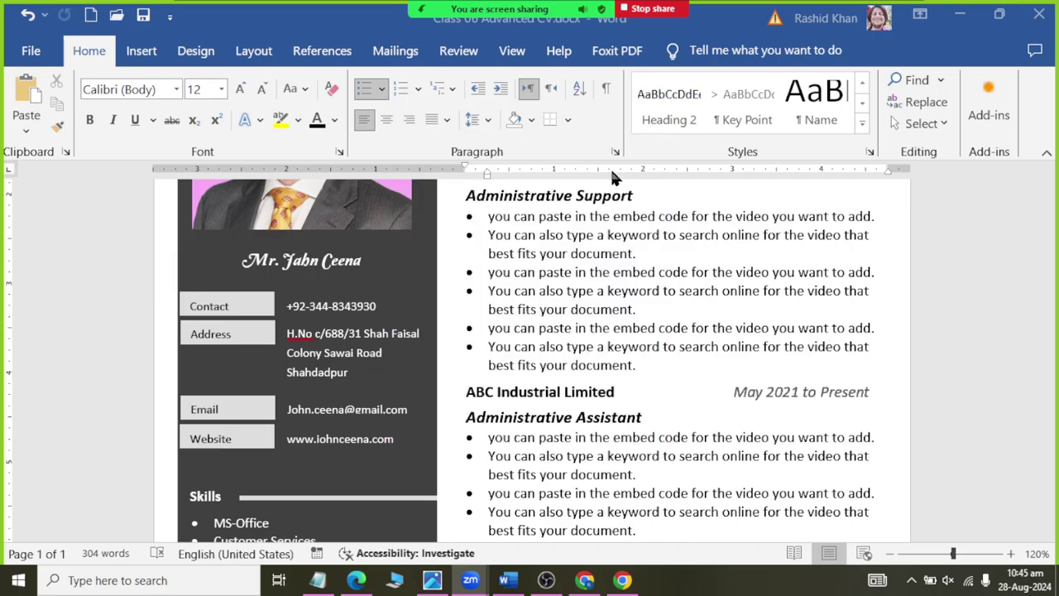
click(299, 501)
click(323, 497)
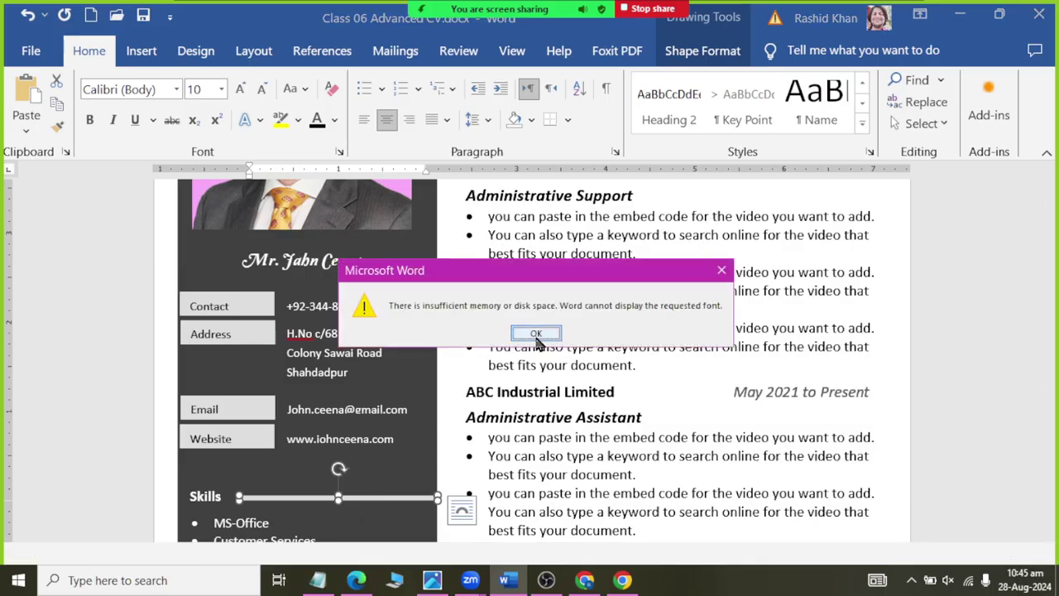
Step: Dismiss the font error and move the line shape beside the EXPERIENCE heading
click(536, 335)
click(631, 196)
scroll(619, 274, up, 1)
scroll(672, 257, up, 1)
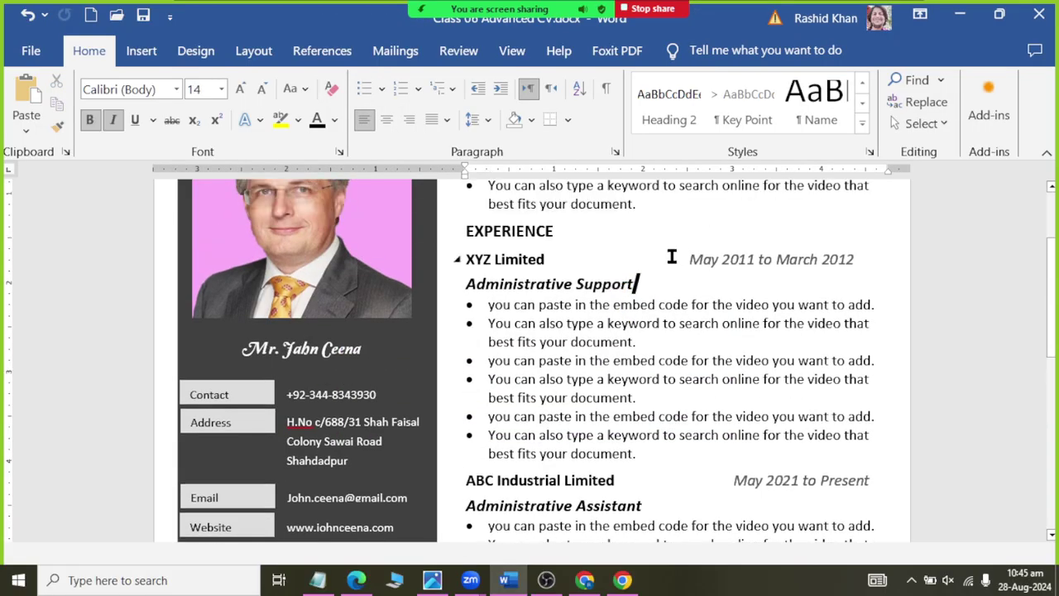
scroll(672, 265, down, 1)
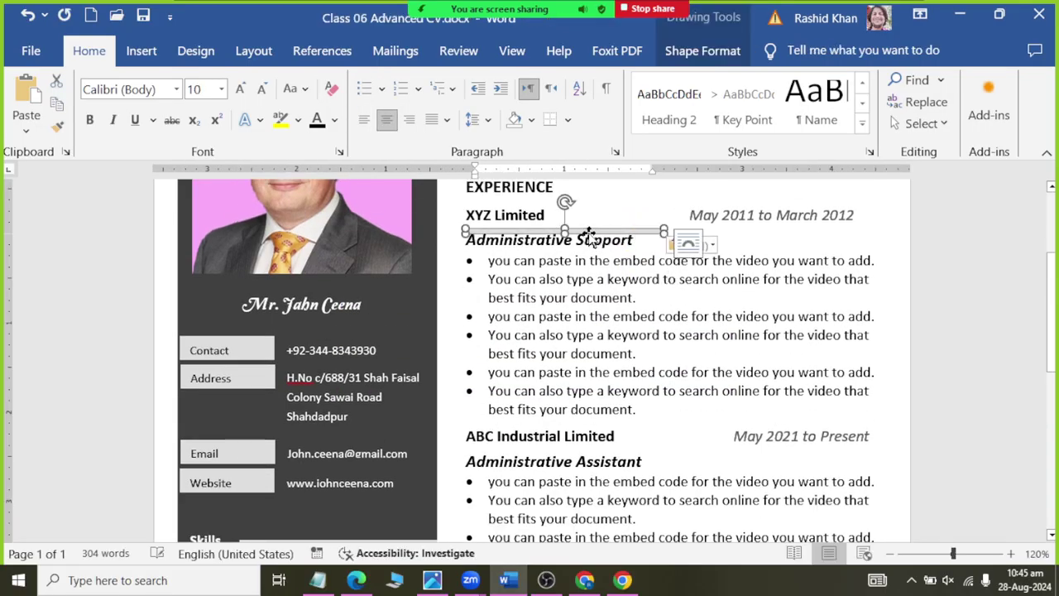
mouse_move(672, 240)
mouse_down()
mouse_move(688, 202)
mouse_move(689, 225)
mouse_up()
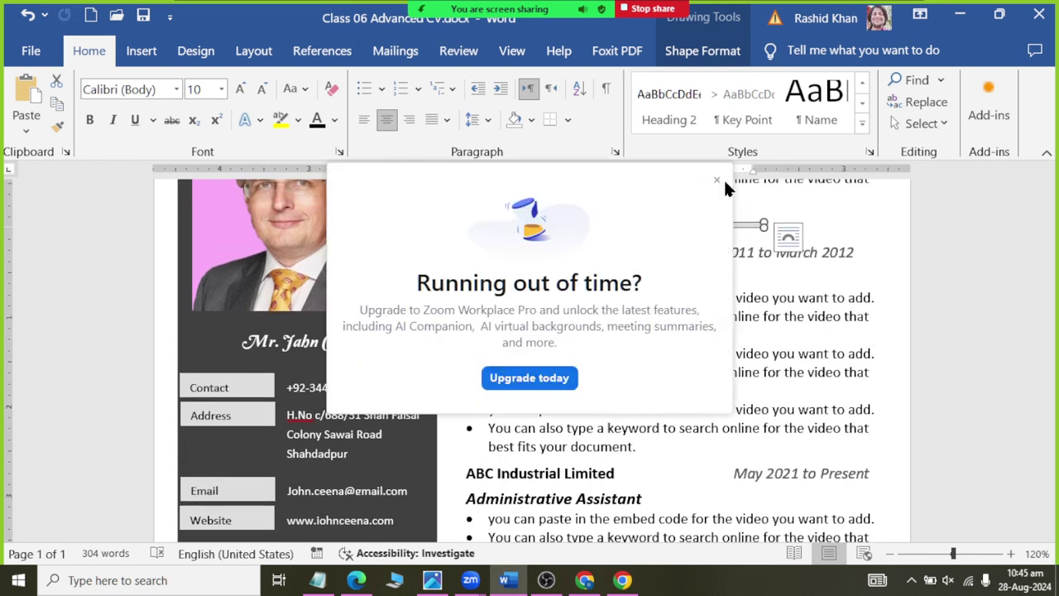
Step: Close the Zoom upgrade popup and stretch the EXPERIENCE rule to the right margin
click(717, 180)
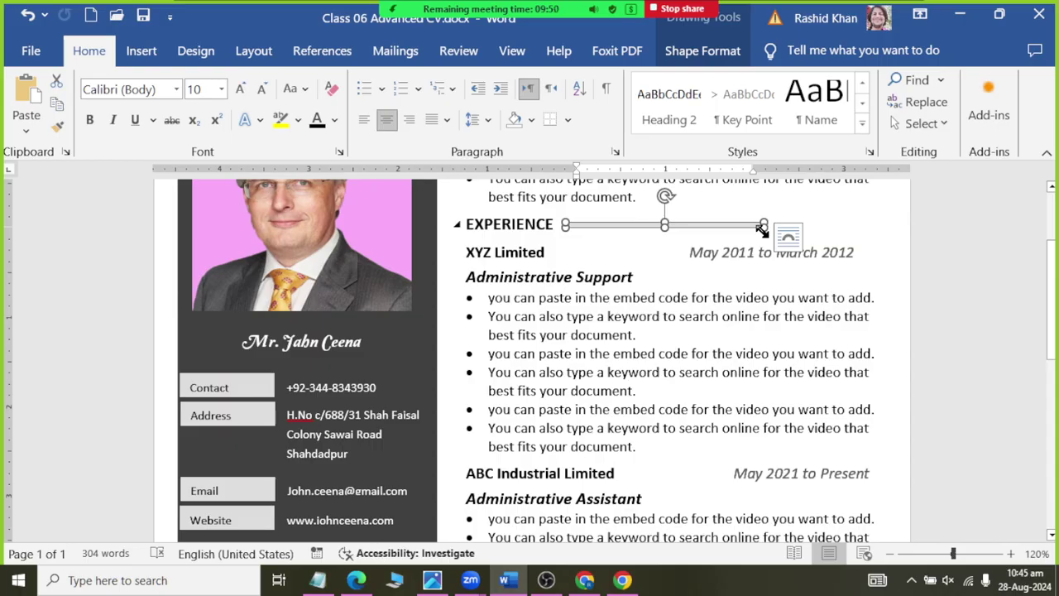
drag(763, 225, 873, 223)
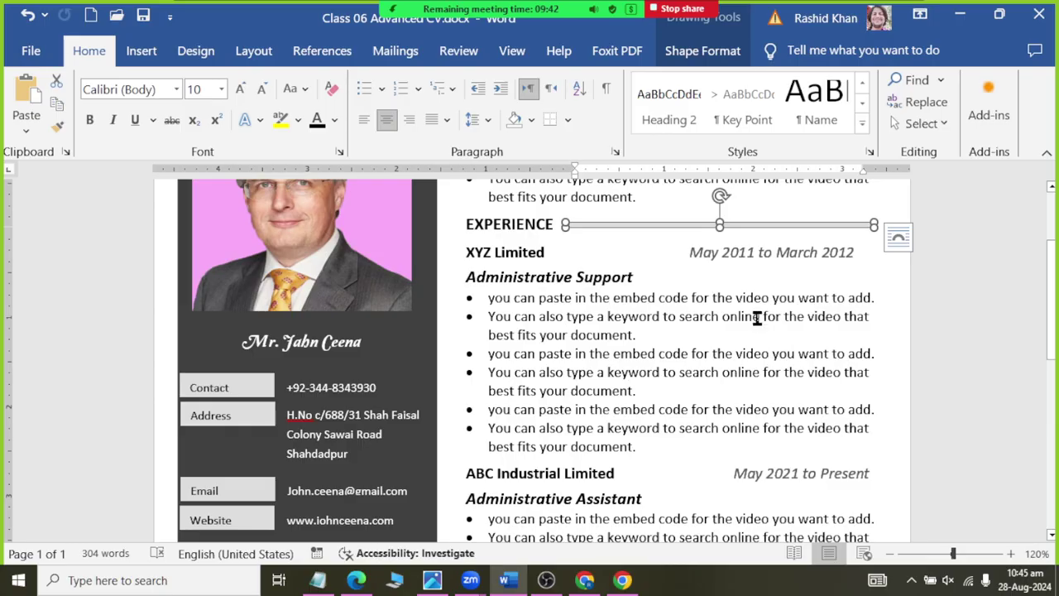
scroll(757, 318, down, 3)
scroll(756, 317, down, 3)
scroll(750, 347, down, 4)
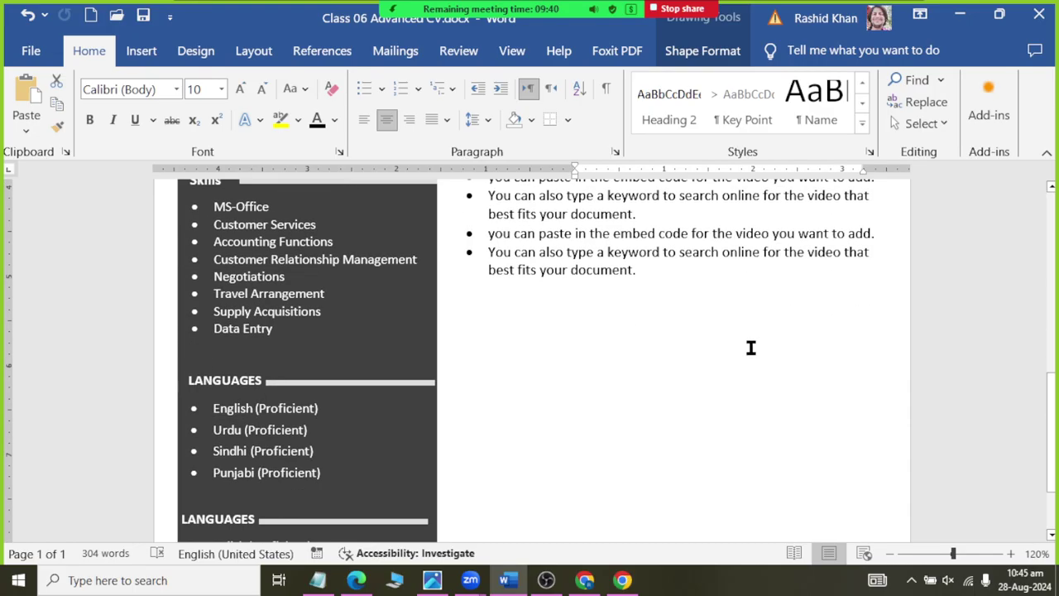